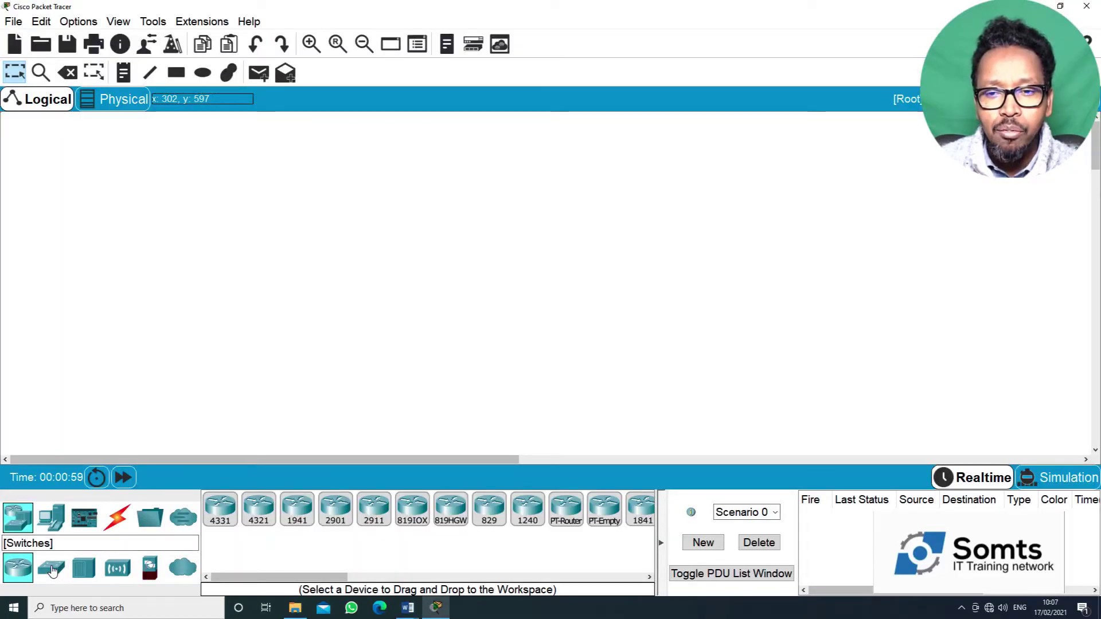
# Step: Place a 2960-24TT switch and two PCs in the workspace, arranging the PCs in a triangle below the switch
pyautogui.moveTo(51, 570); pyautogui.dragTo(370, 249)
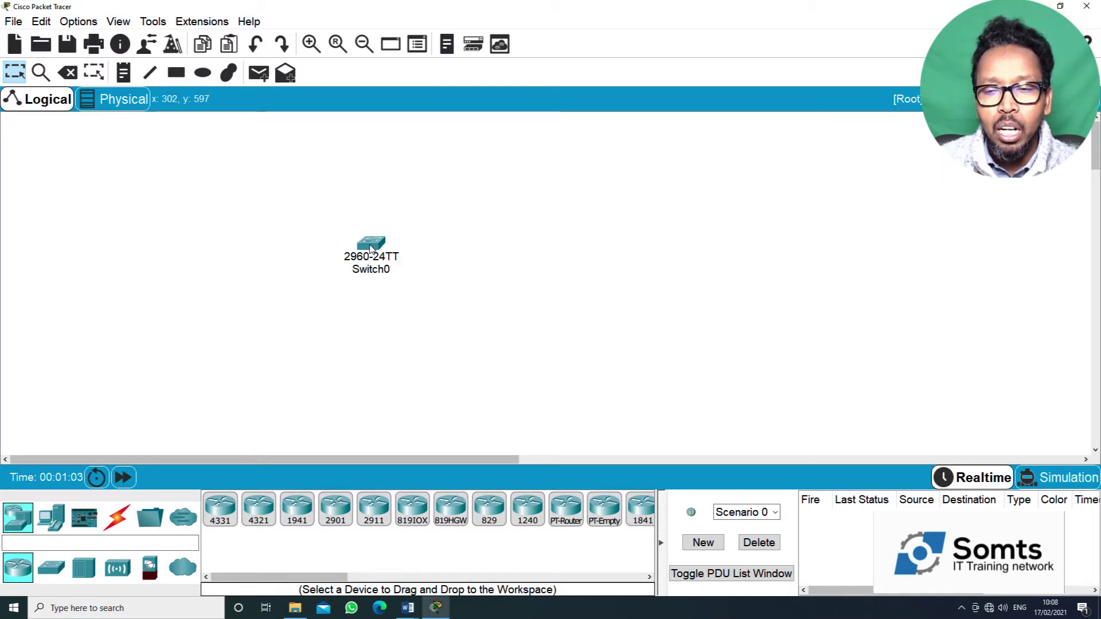
pyautogui.click(57, 533)
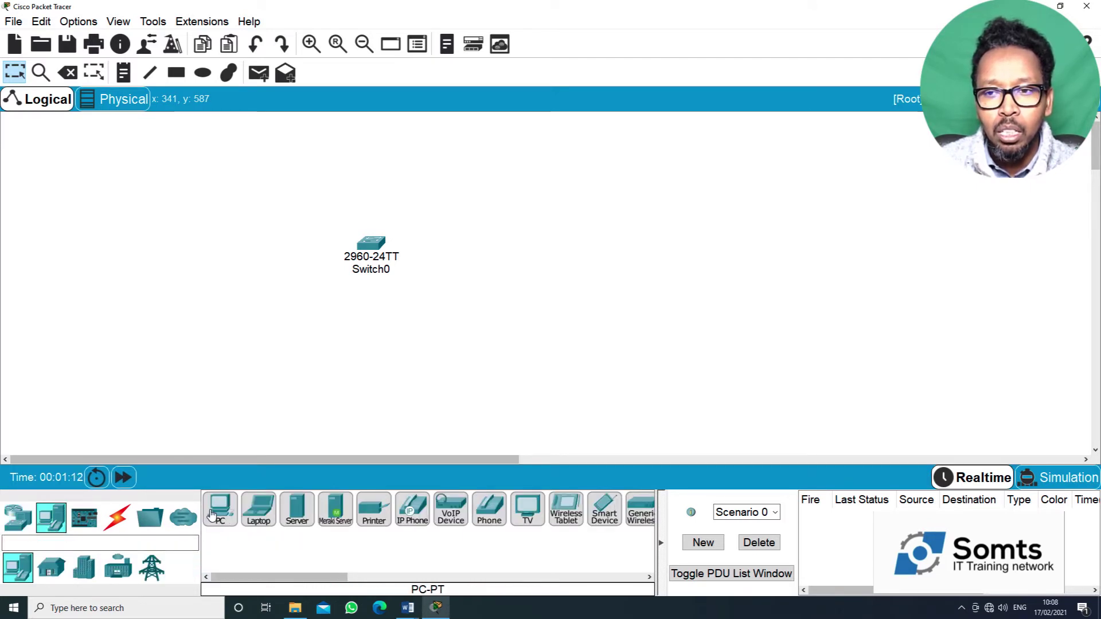
pyautogui.moveTo(224, 512); pyautogui.dragTo(253, 294)
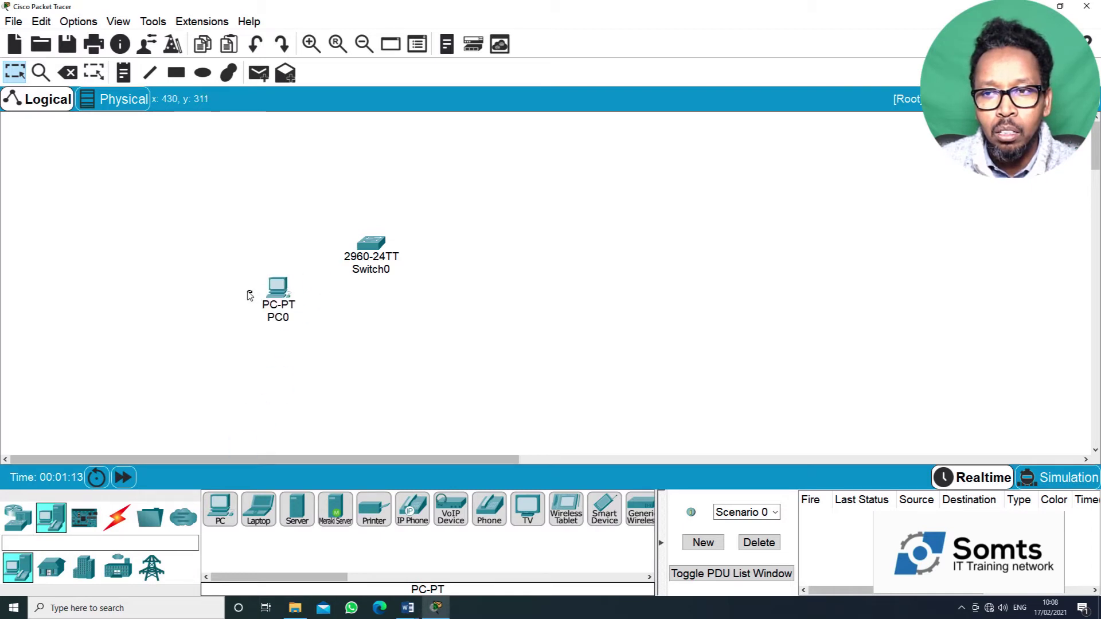
pyautogui.moveTo(219, 509); pyautogui.dragTo(502, 309)
pyautogui.moveTo(287, 314); pyautogui.dragTo(311, 345)
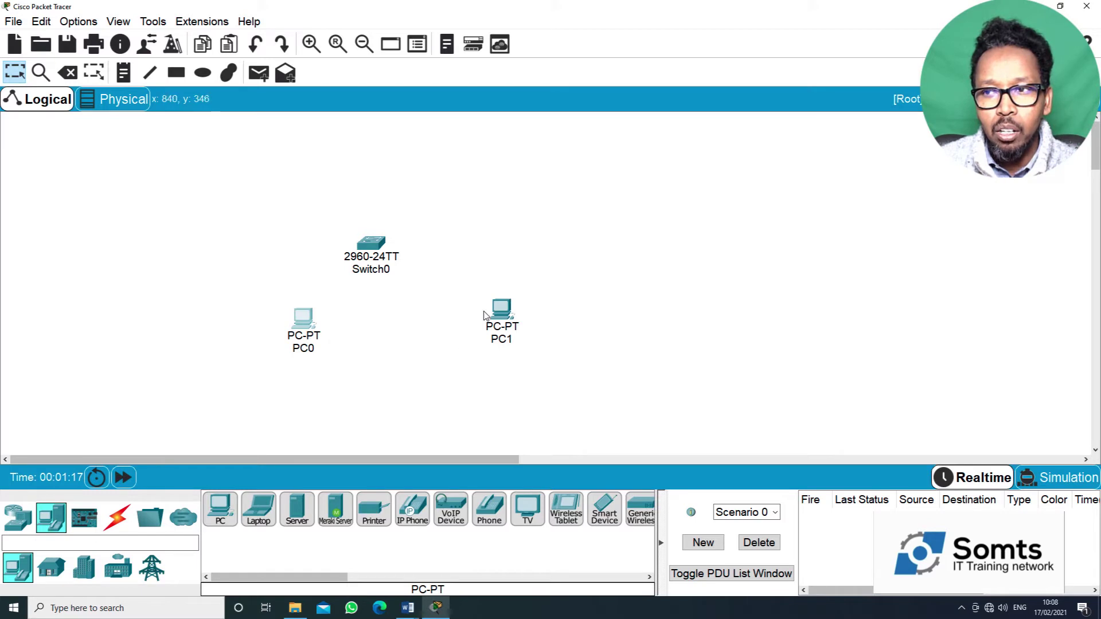
pyautogui.moveTo(497, 315); pyautogui.dragTo(473, 337)
pyautogui.moveTo(375, 248); pyautogui.dragTo(386, 228)
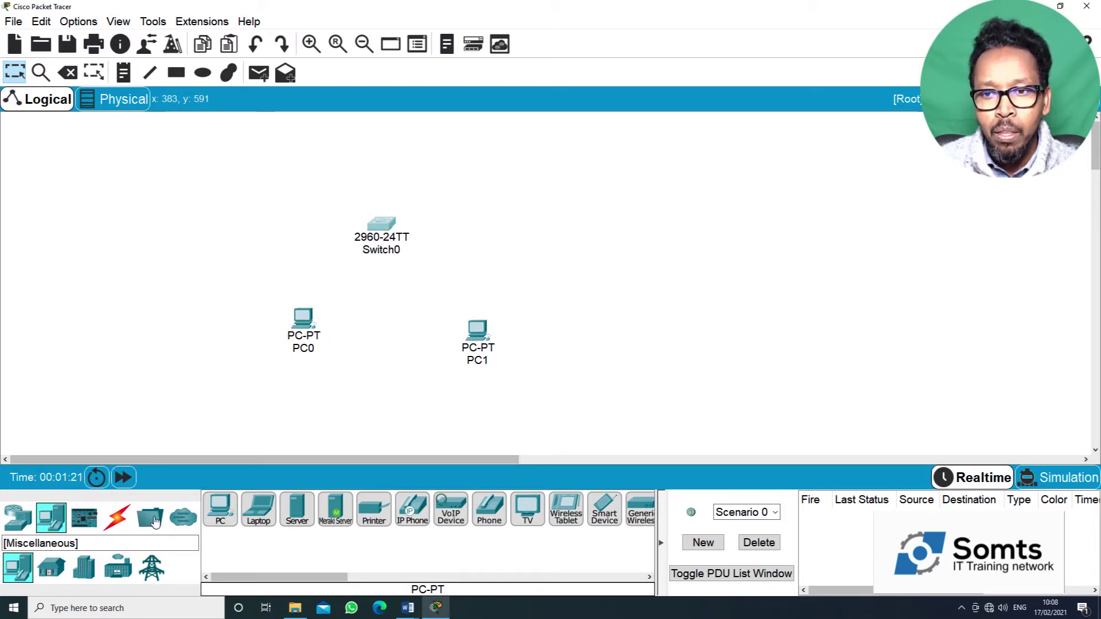
# Step: Connect PC0's FastEthernet0 to Switch0's FastEthernet0/1 with a Copper Straight-Through cable
pyautogui.click(118, 518)
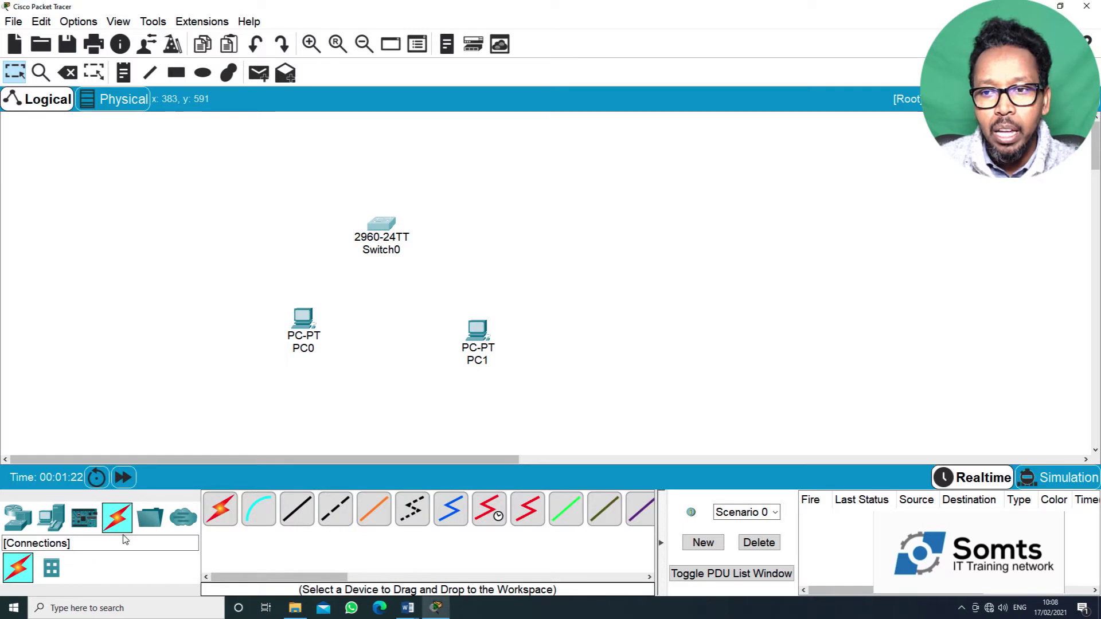
pyautogui.click(303, 516)
pyautogui.click(302, 324)
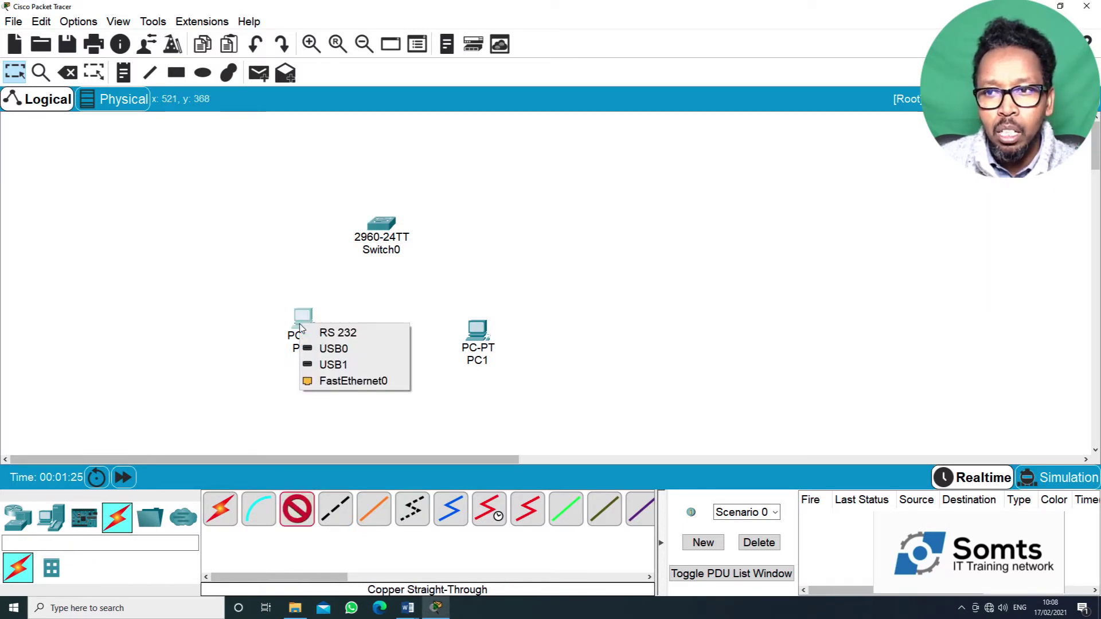
pyautogui.click(353, 384)
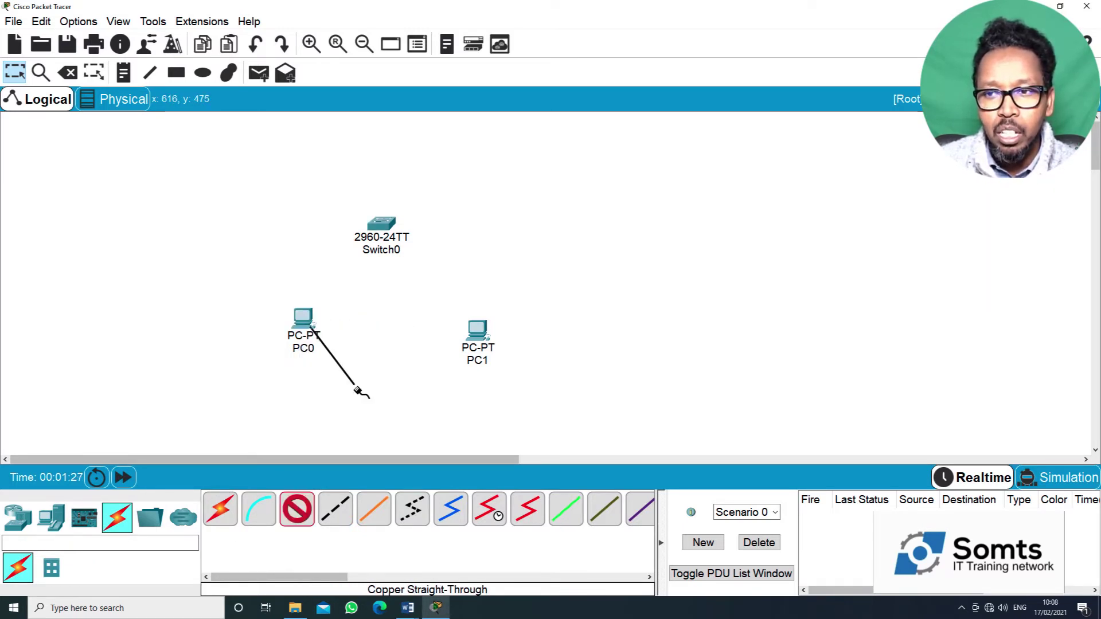
pyautogui.click(380, 225)
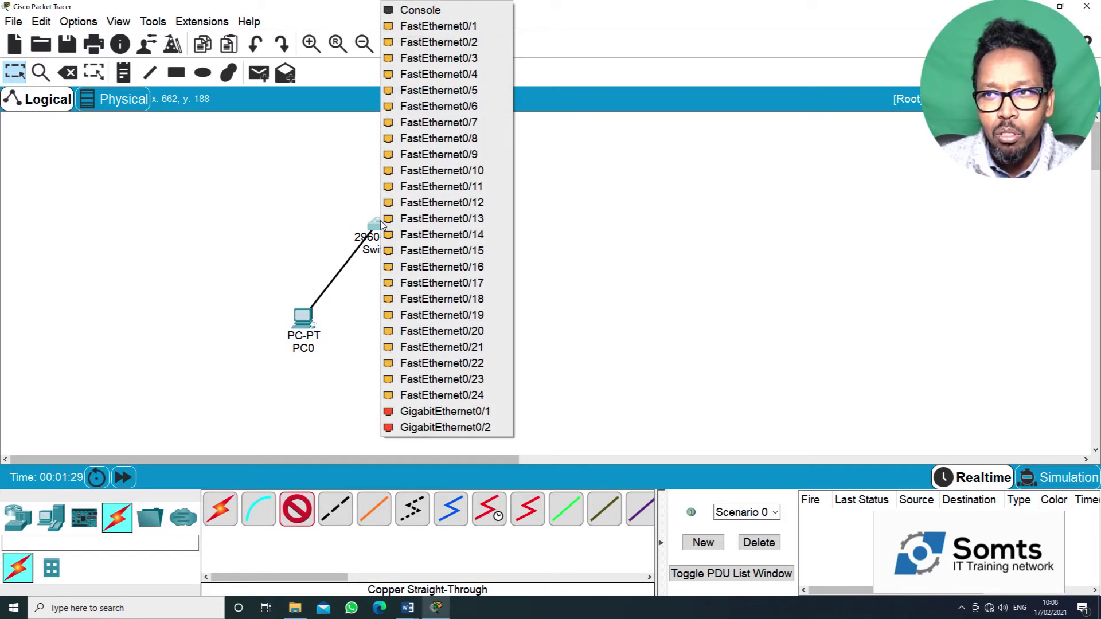
pyautogui.click(438, 26)
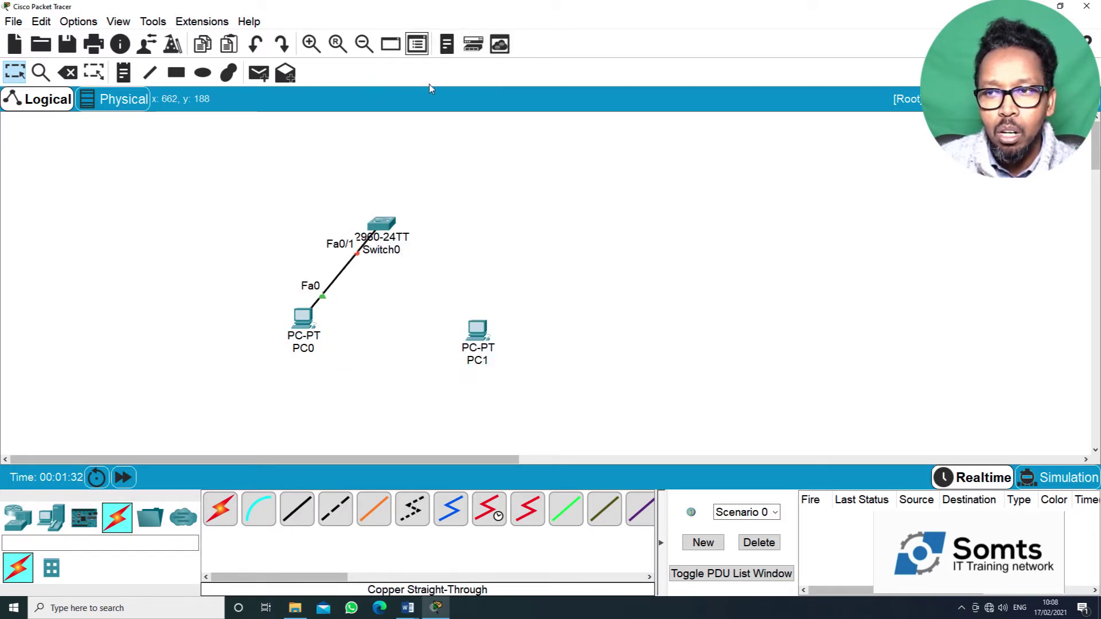
# Step: Connect PC1's FastEthernet0 to Switch0's FastEthernet0/2 with a Copper Straight-Through cable
pyautogui.click(310, 513)
pyautogui.click(477, 329)
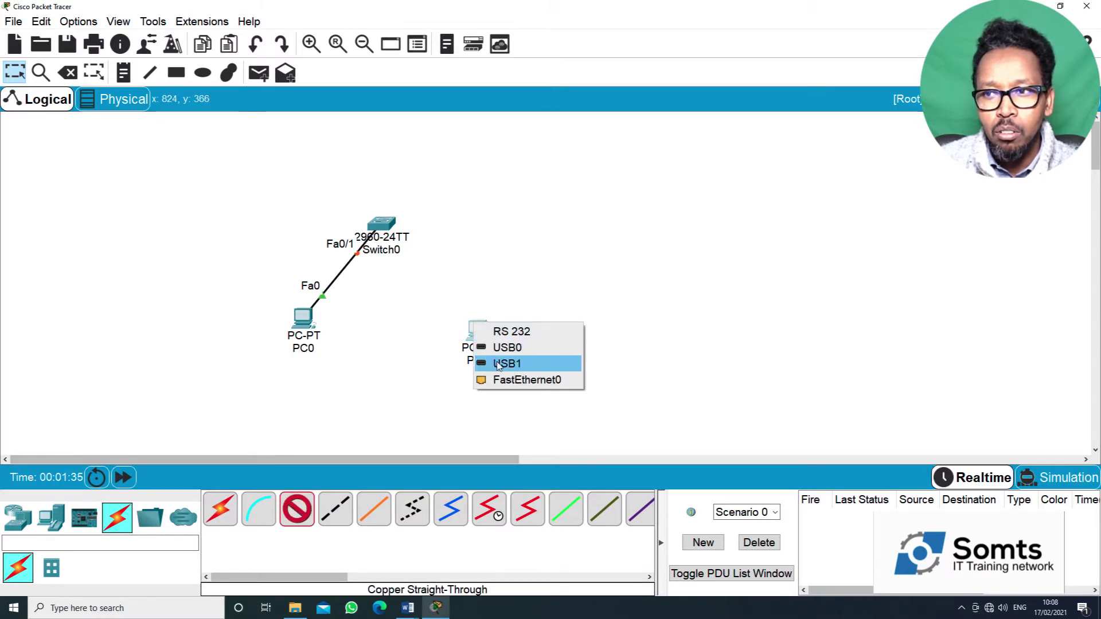
pyautogui.click(520, 382)
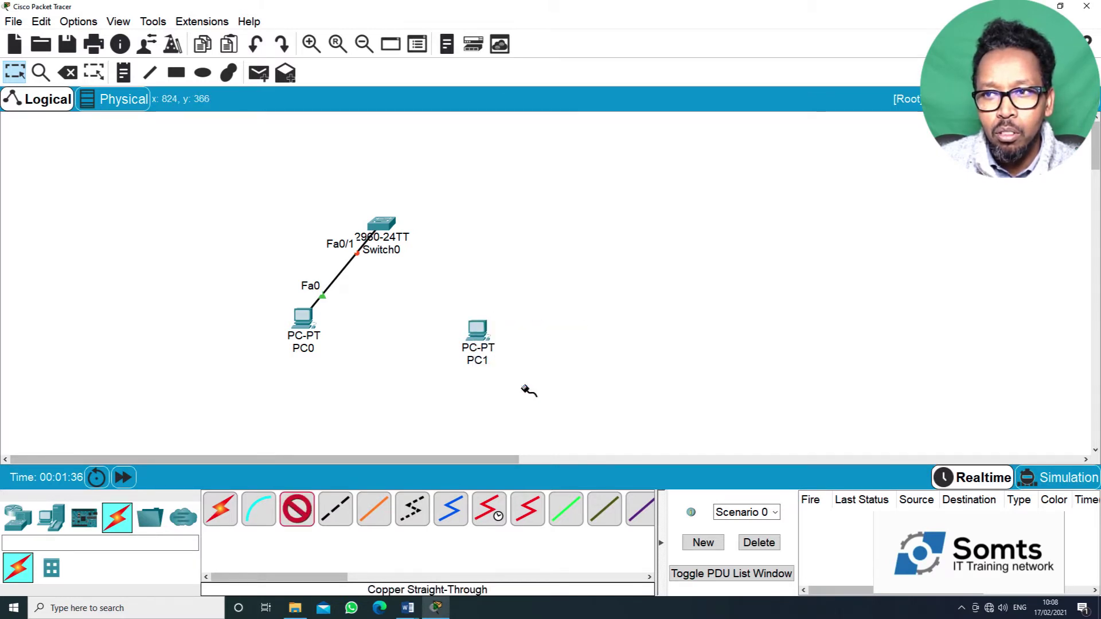
pyautogui.click(381, 223)
pyautogui.click(441, 26)
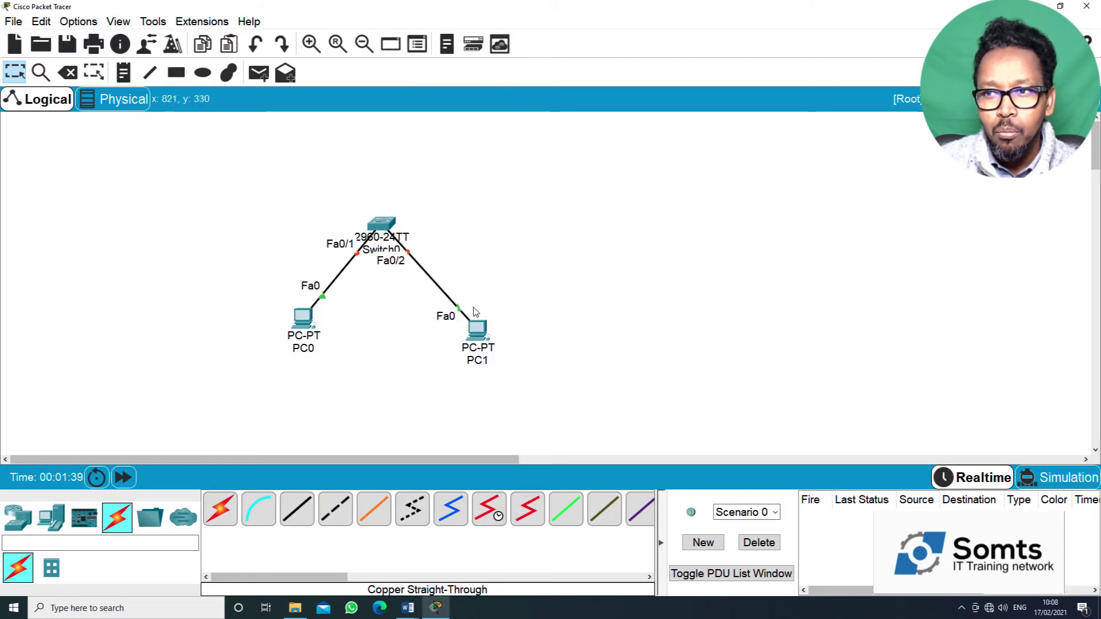
# Step: Move the switch and both PCs toward the topology's left side, spreading the PCs wider below the switch
pyautogui.moveTo(475, 321); pyautogui.dragTo(481, 326)
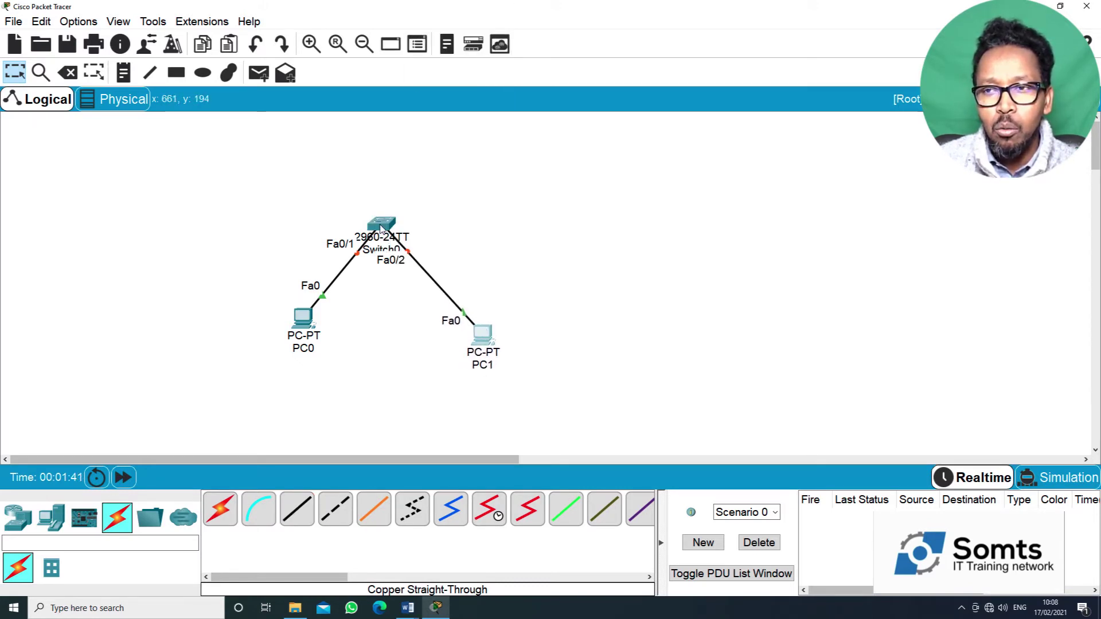
pyautogui.moveTo(381, 228); pyautogui.dragTo(196, 188)
pyautogui.moveTo(305, 324); pyautogui.dragTo(84, 332)
pyautogui.moveTo(484, 341); pyautogui.dragTo(292, 340)
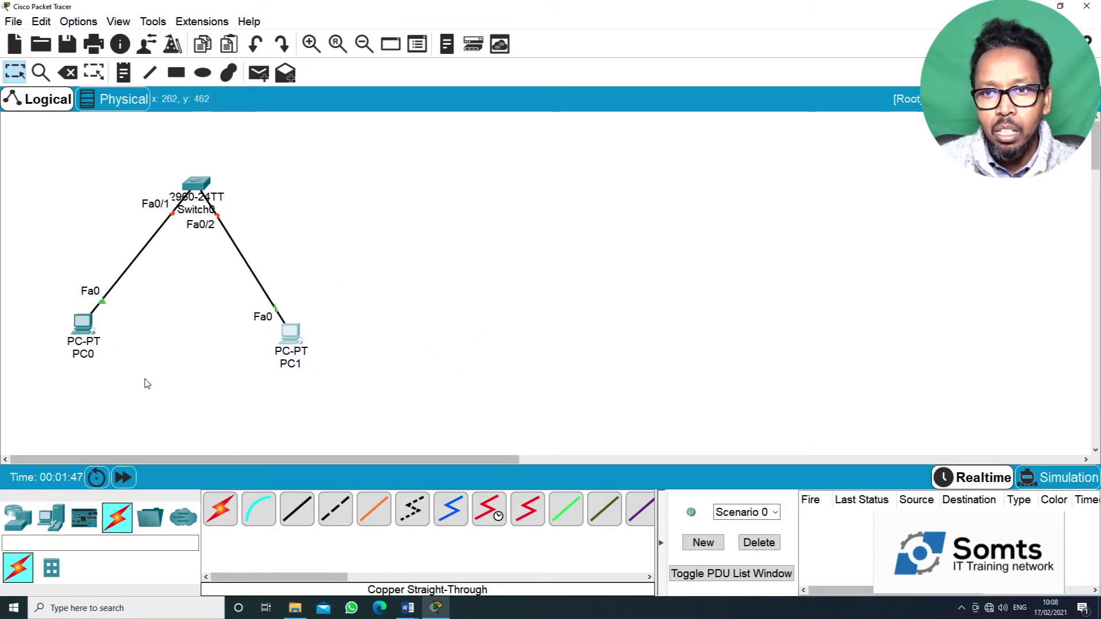
# Step: Rename PC0 as VLAN 100 and PC1 as VLAN 200
pyautogui.click(93, 355)
pyautogui.write('V')
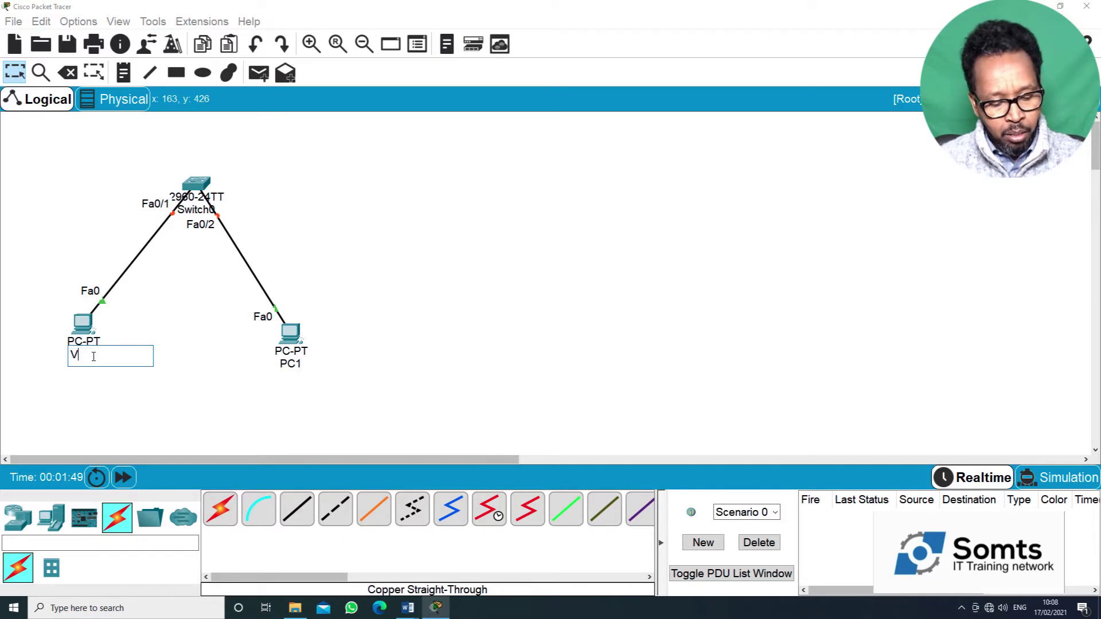
pyautogui.write('LAN 100')
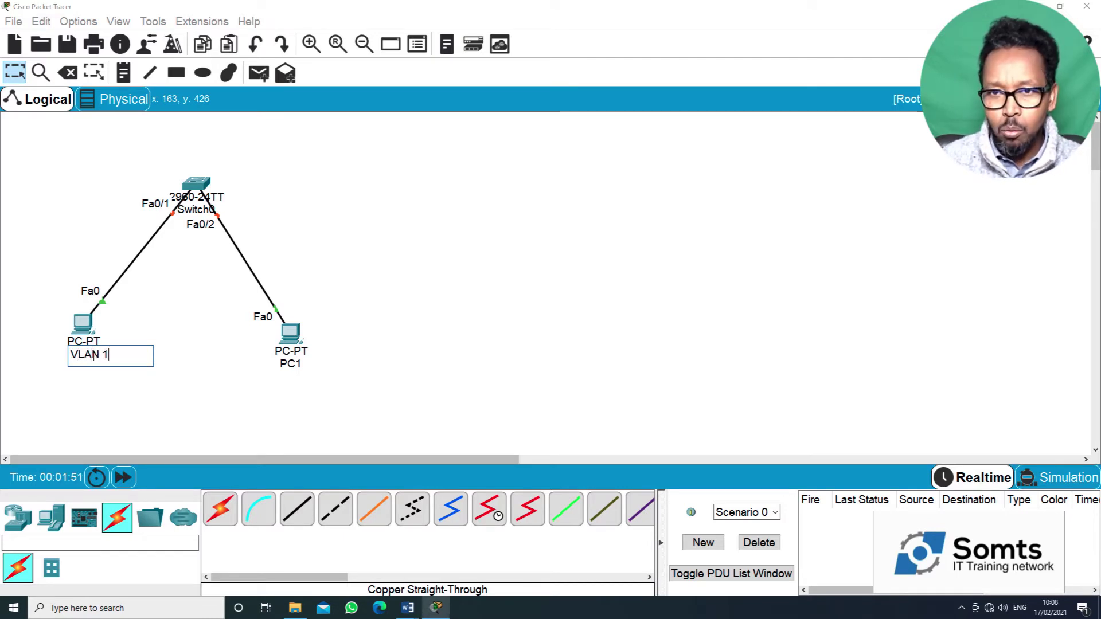
pyautogui.click(290, 364)
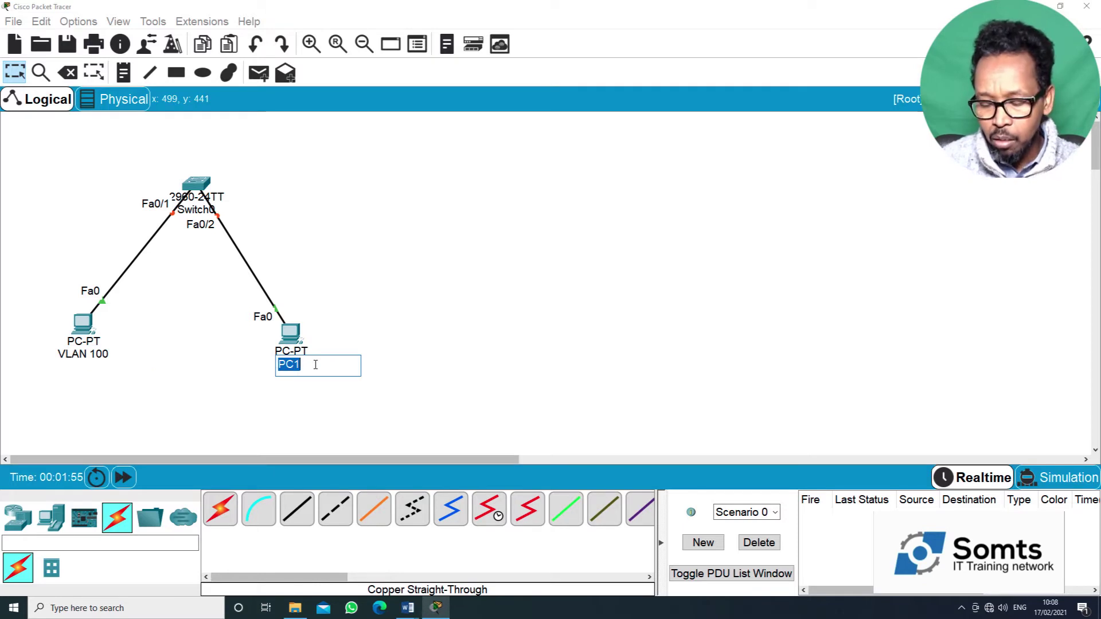
pyautogui.write('200')
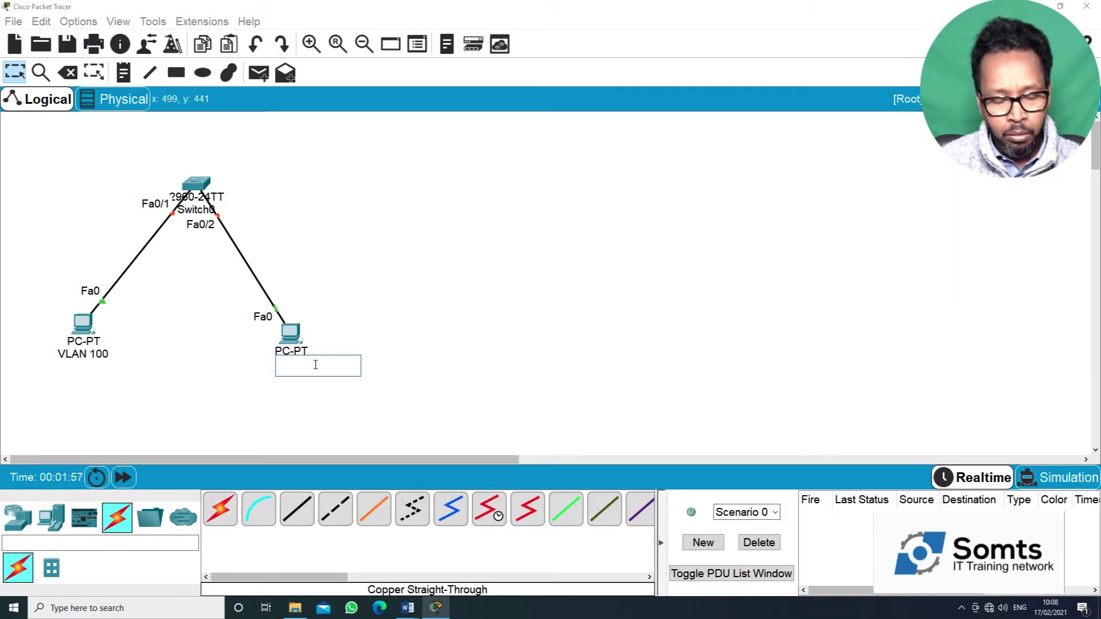
pyautogui.write('VLAN 200')
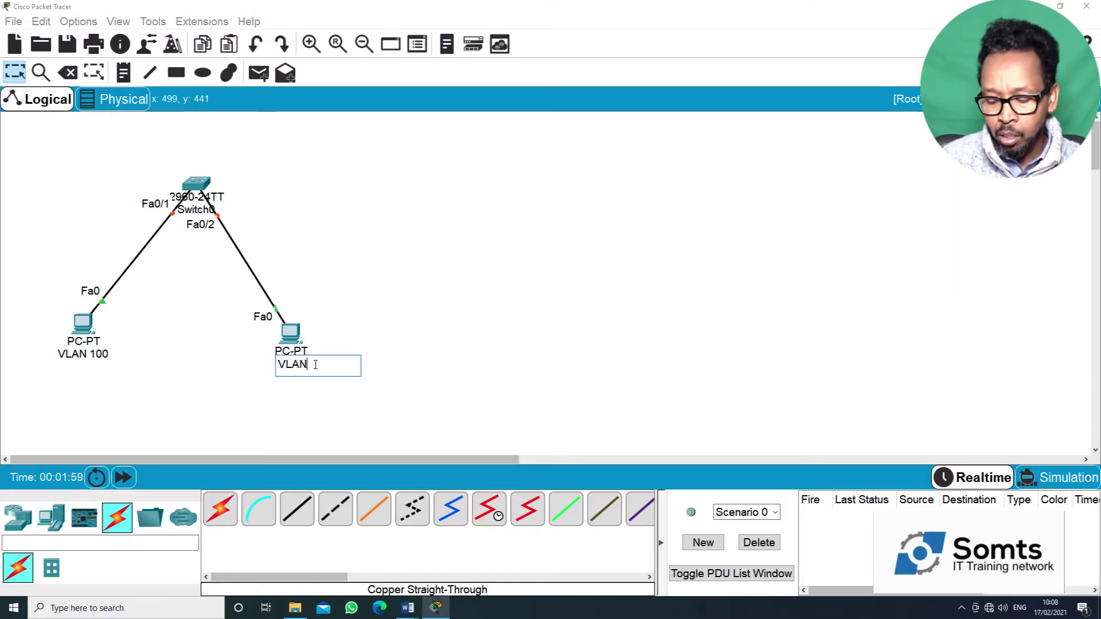
pyautogui.click(380, 328)
# Step: Fine-tune the triangle layout by shifting the switch slightly up and both PCs slightly down
pyautogui.moveTo(294, 337); pyautogui.dragTo(305, 344)
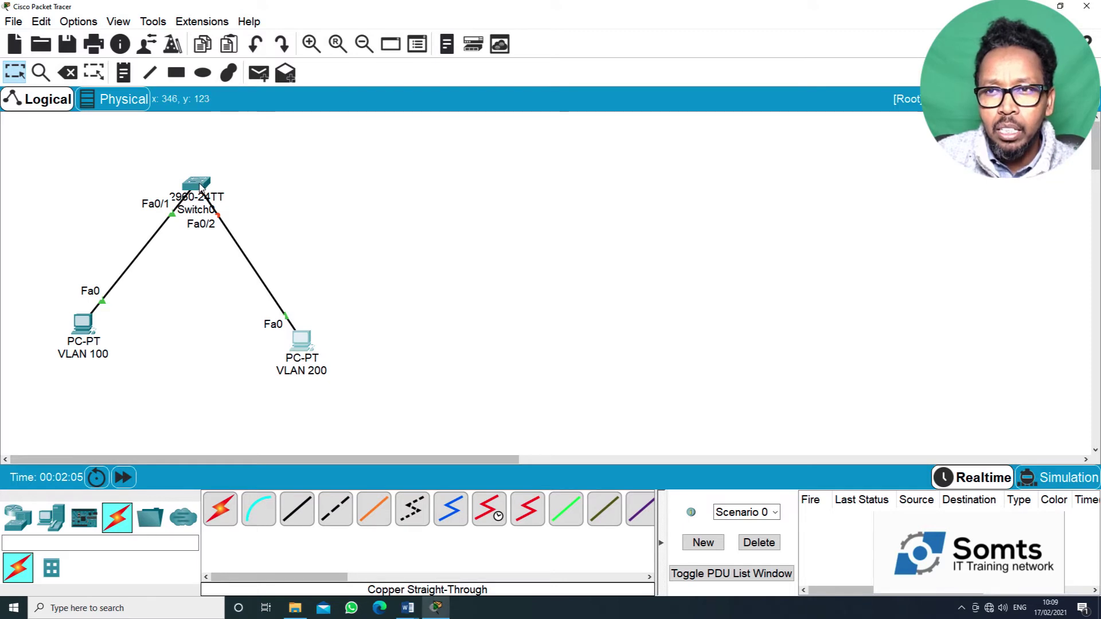
pyautogui.moveTo(200, 183); pyautogui.dragTo(195, 180)
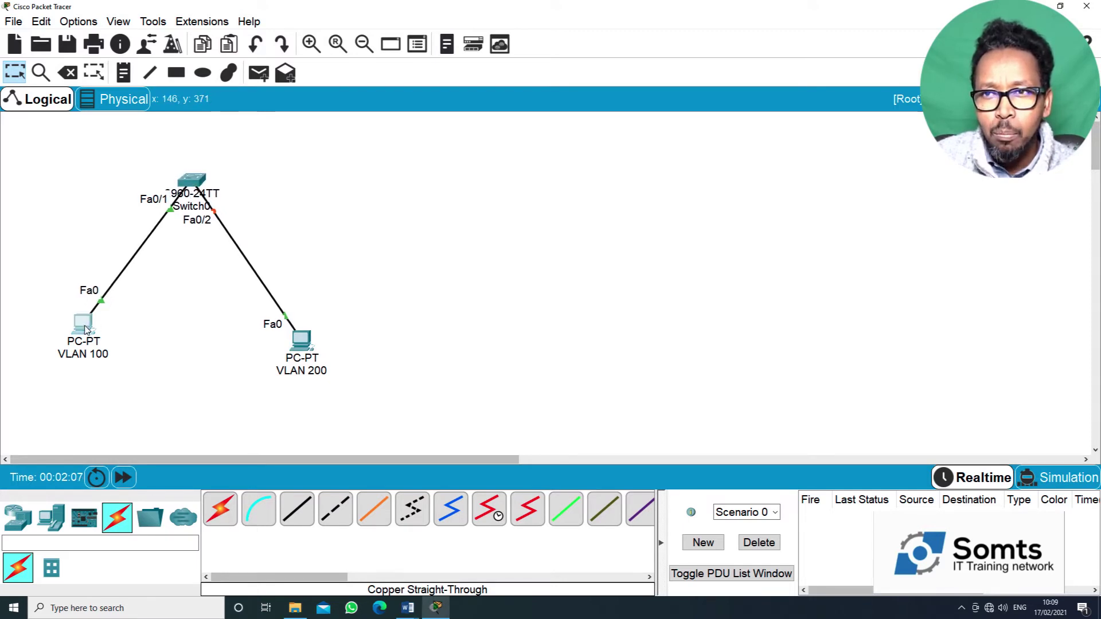
pyautogui.moveTo(85, 325); pyautogui.dragTo(87, 339)
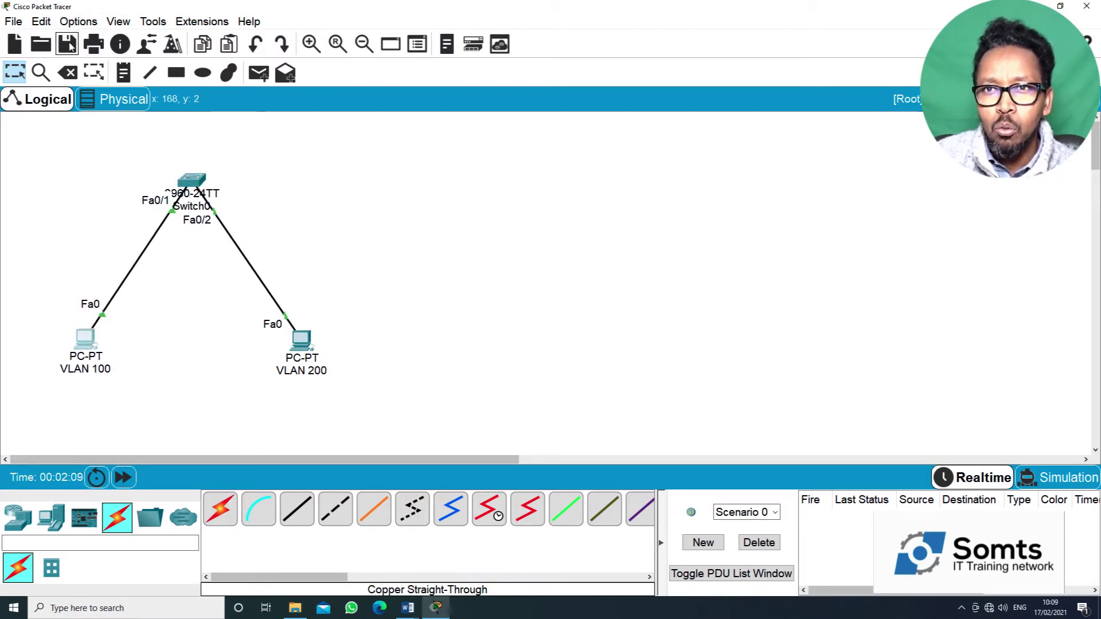
# Step: Add a text note reading ARP beside the switch, above the topology links
pyautogui.click(128, 78)
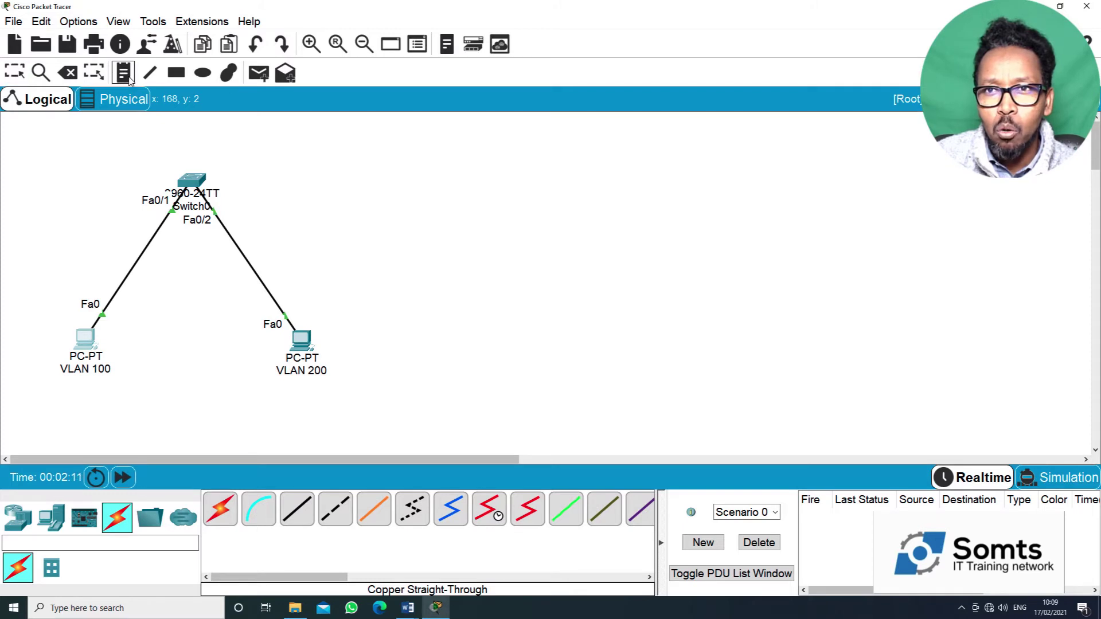
pyautogui.click(261, 144)
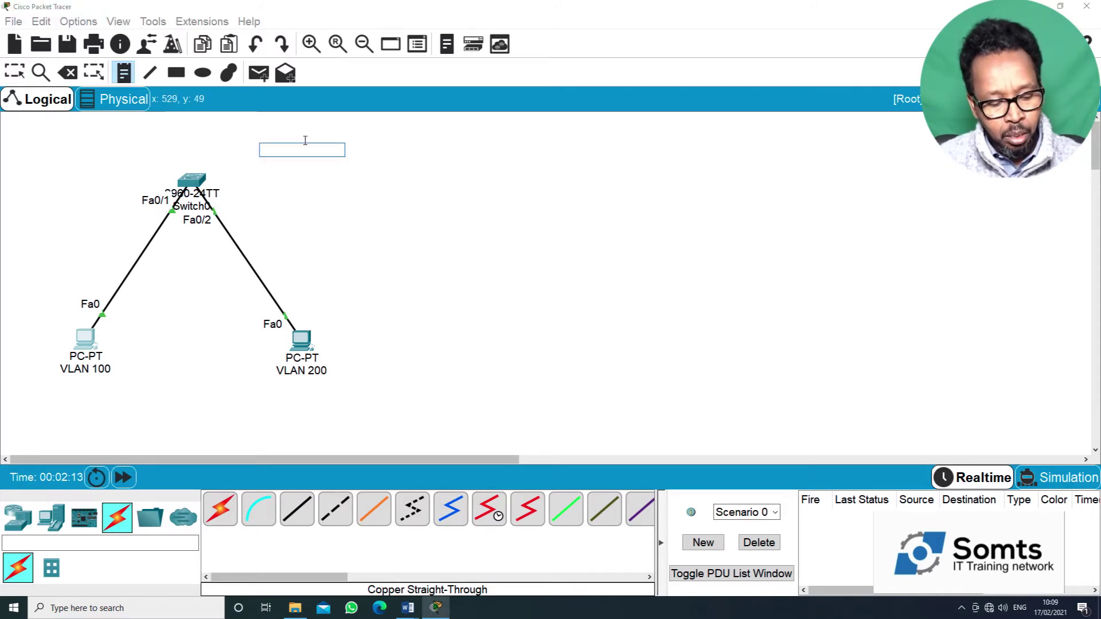
pyautogui.write('ARP')
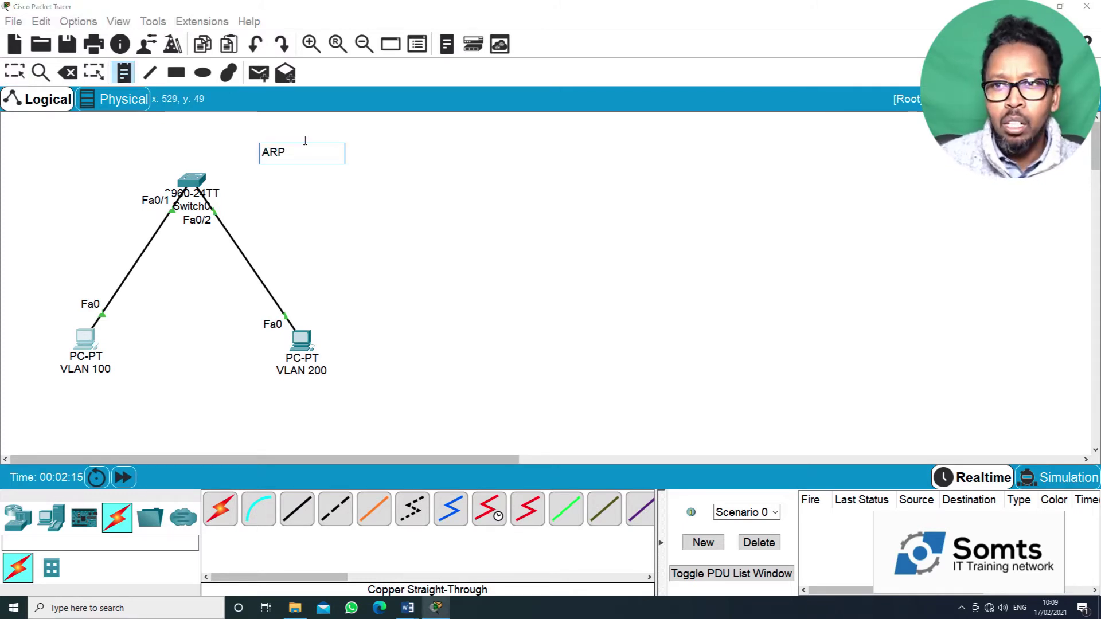
pyautogui.click(325, 231)
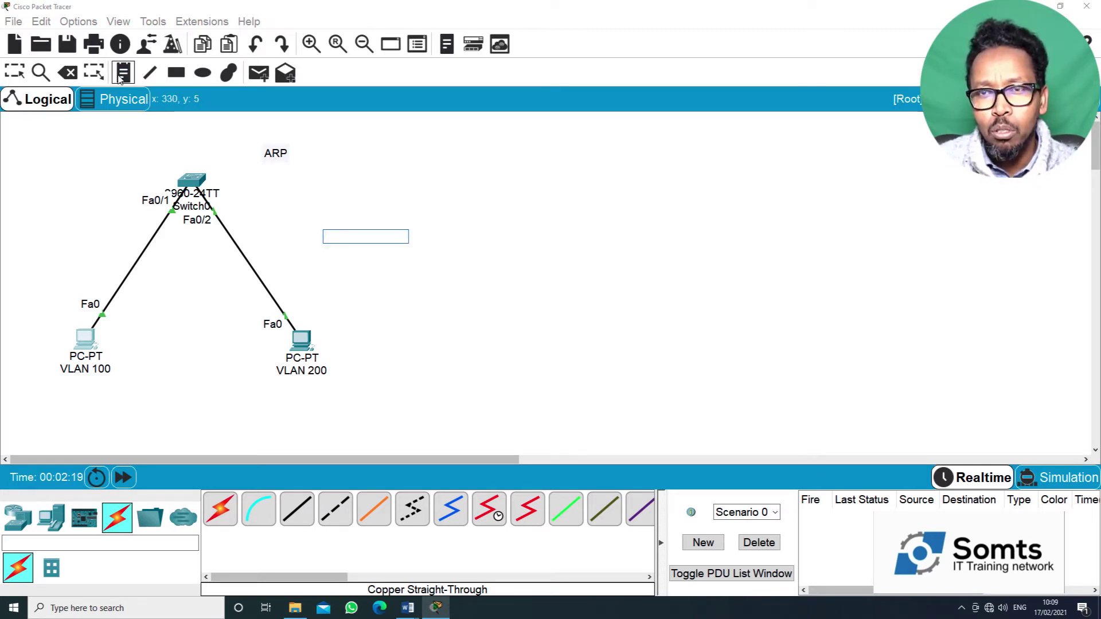
pyautogui.press('Escape')
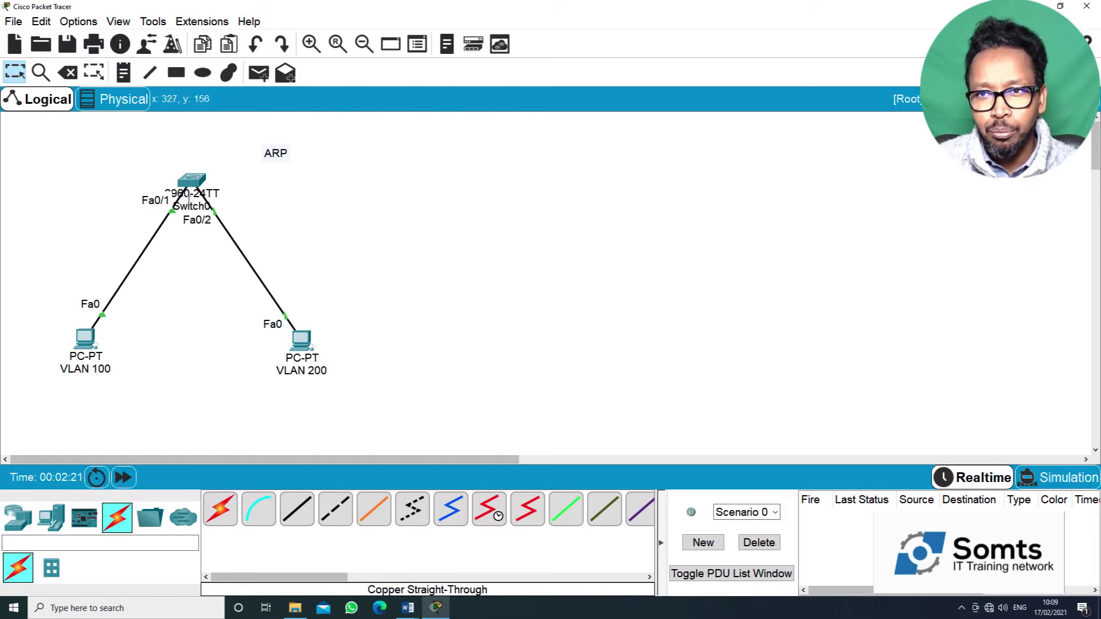
# Step: Open Switch0's command line interface and enter privileged EXEC mode with en
pyautogui.click(192, 180)
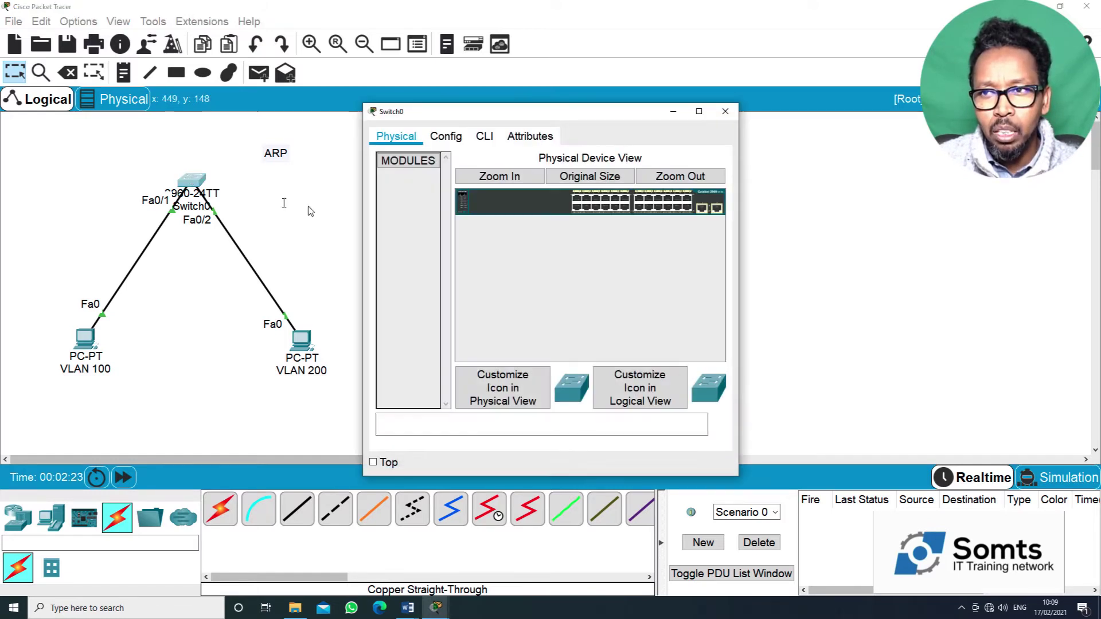
pyautogui.click(483, 137)
pyautogui.moveTo(484, 112); pyautogui.dragTo(439, 106)
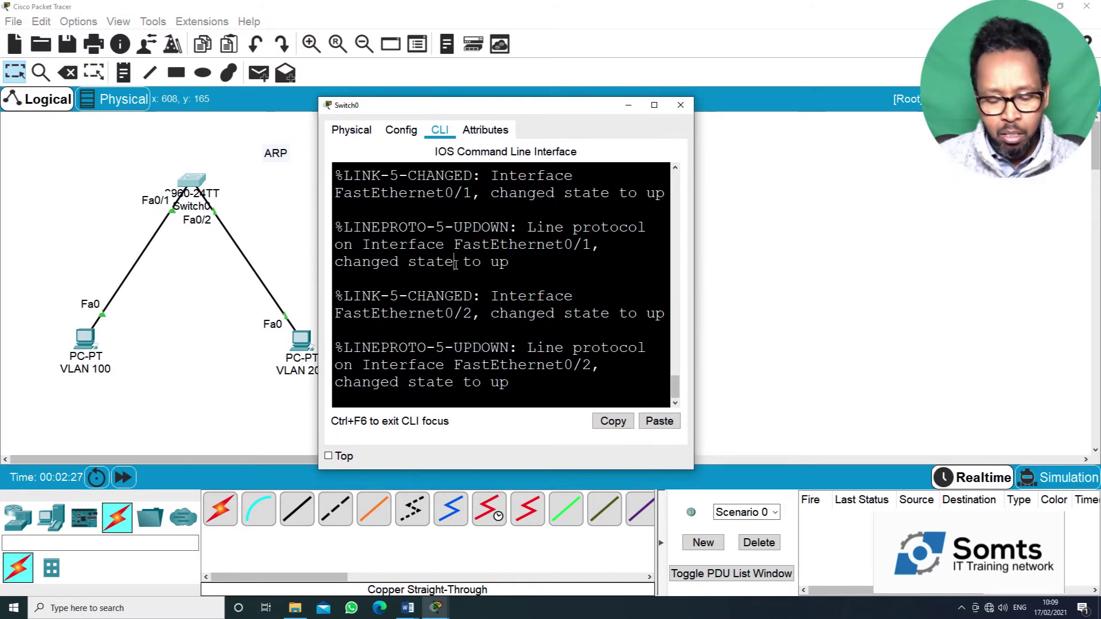
pyautogui.press('Return')
pyautogui.press('Return')
pyautogui.press('Return')
pyautogui.write('en')
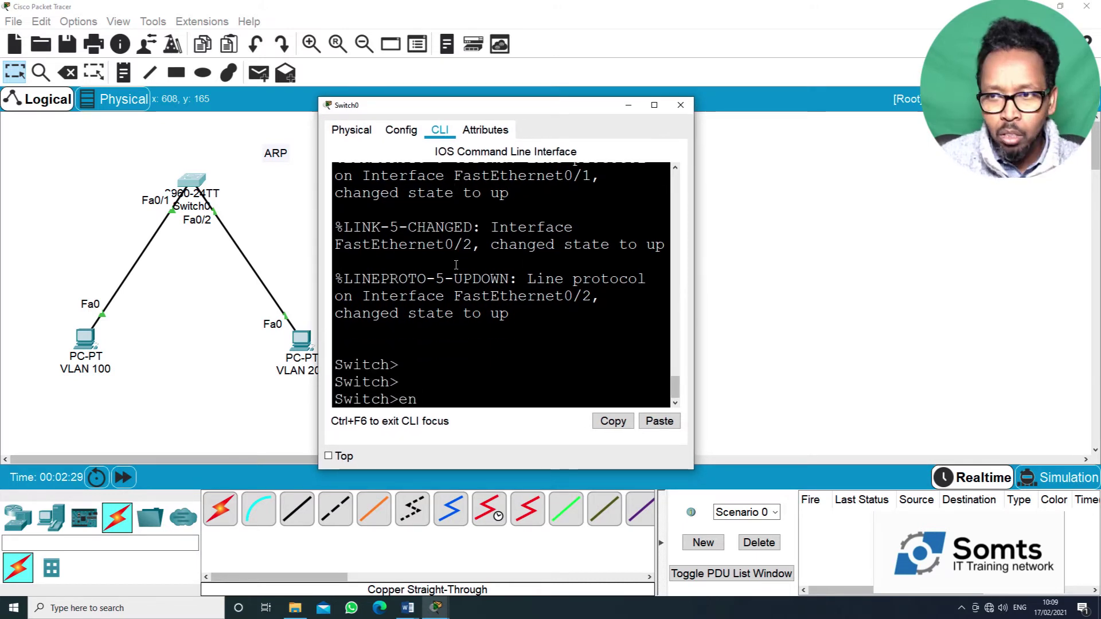
pyautogui.press('Return')
pyautogui.press('Return')
pyautogui.press('Return')
pyautogui.press('Return')
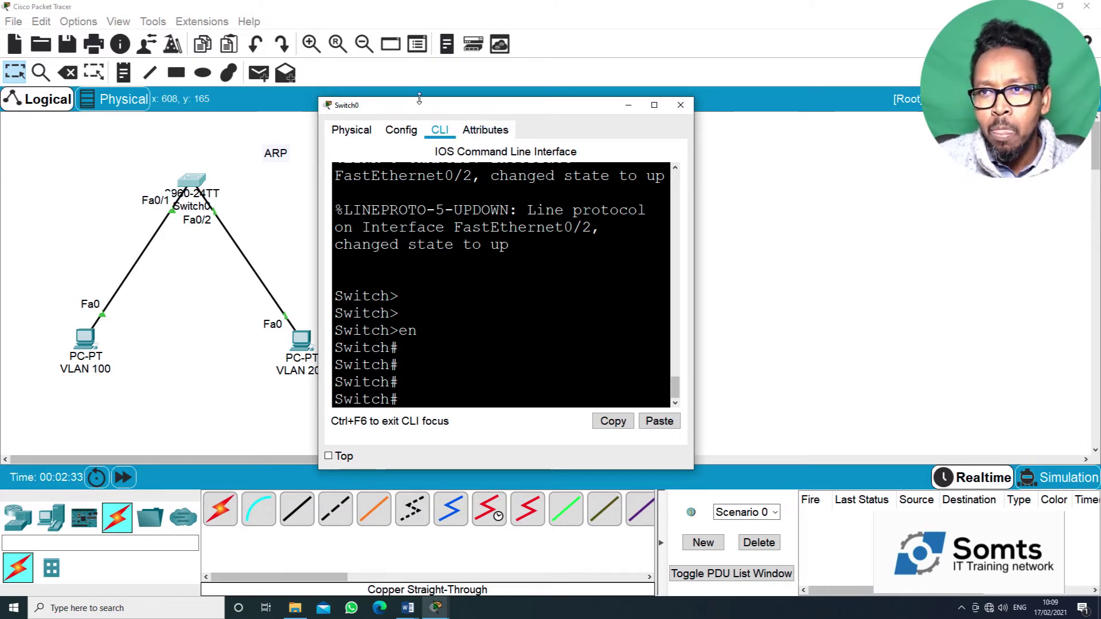
# Step: Display the switch's ARP table with show arp
pyautogui.moveTo(426, 108); pyautogui.dragTo(451, 95)
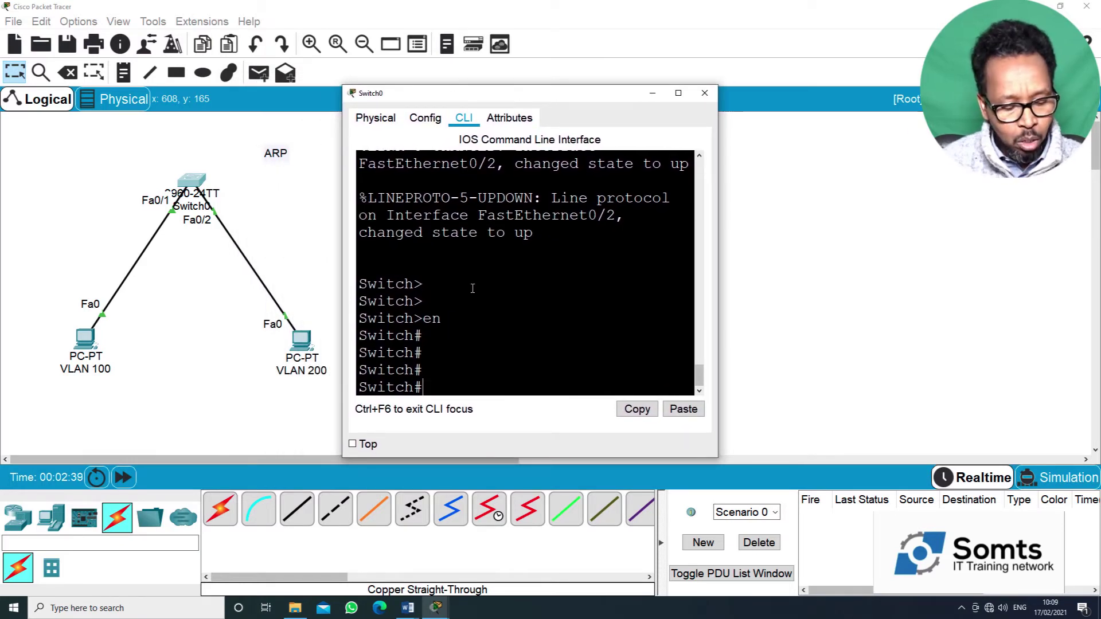
pyautogui.write('show ')
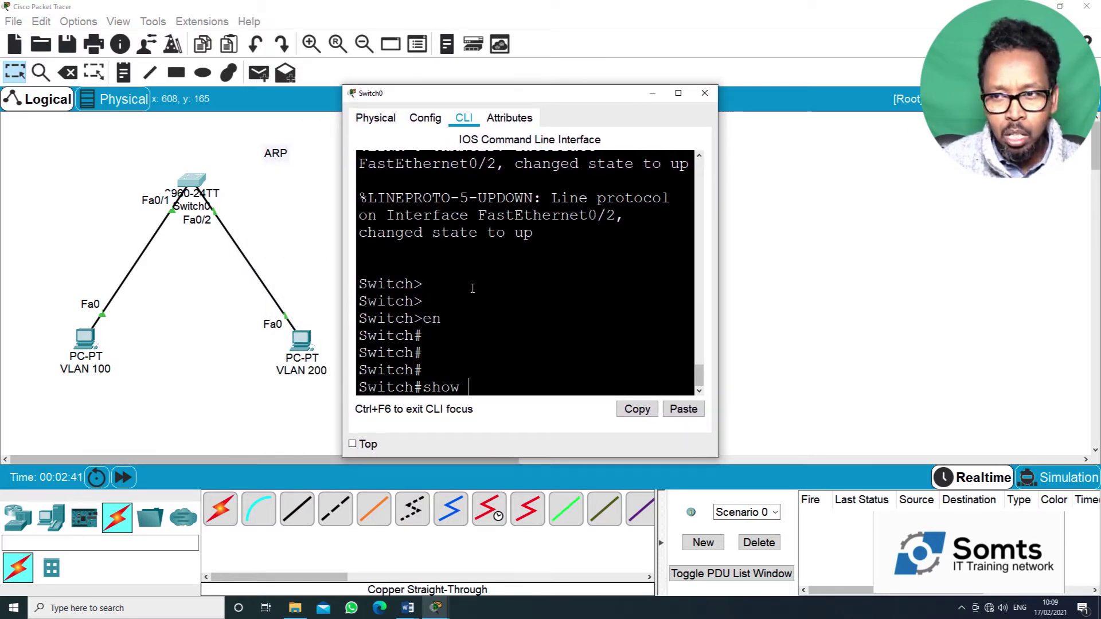
pyautogui.write('ar')
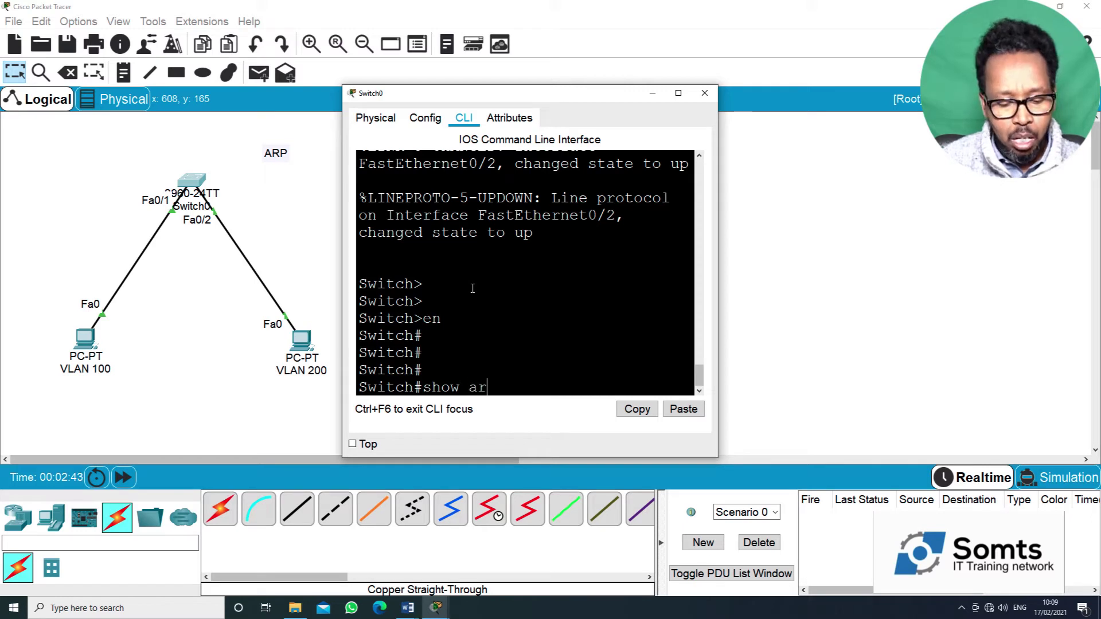
pyautogui.write('p')
pyautogui.press('Return')
pyautogui.press('Up')
pyautogui.press('Return')
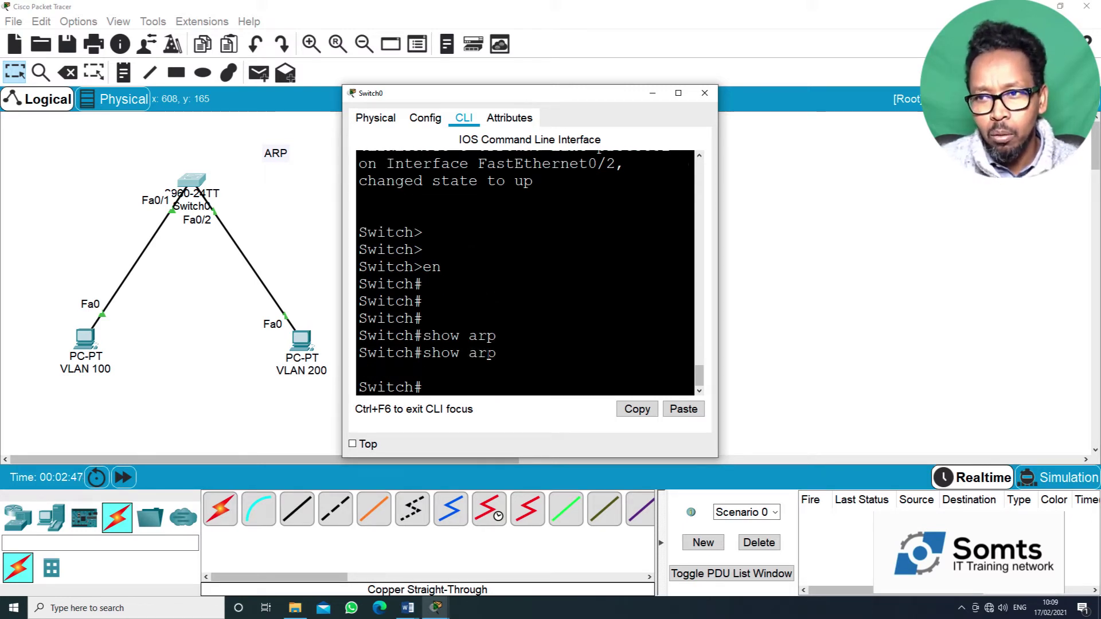
# Step: Try to display the switch's MAC table with show mac-table
pyautogui.write('show')
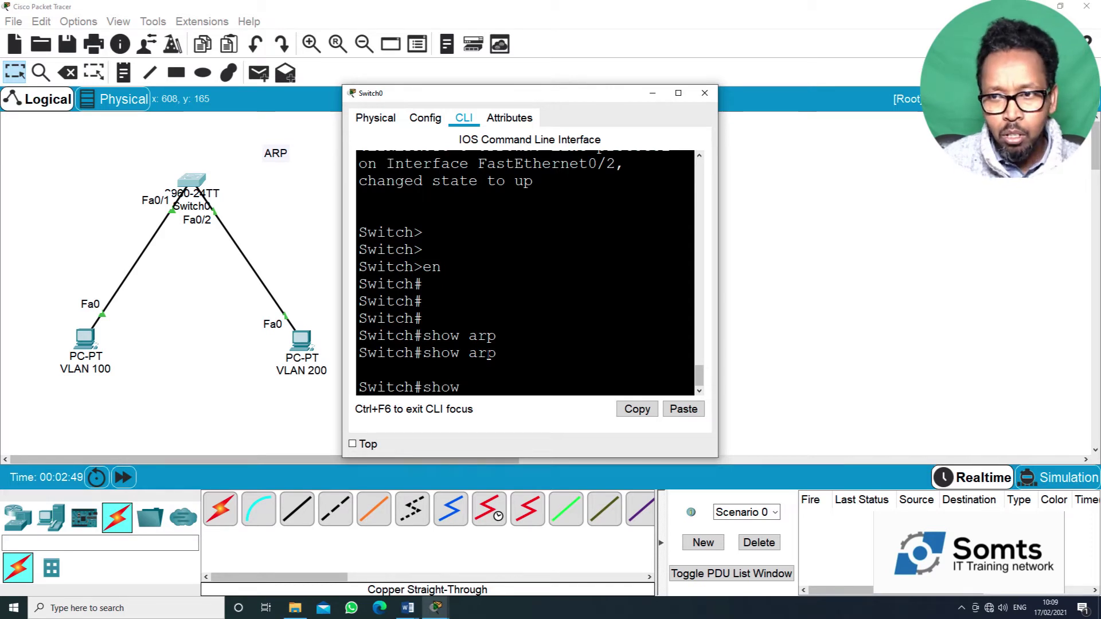
pyautogui.write(' mac')
pyautogui.press('Tab')
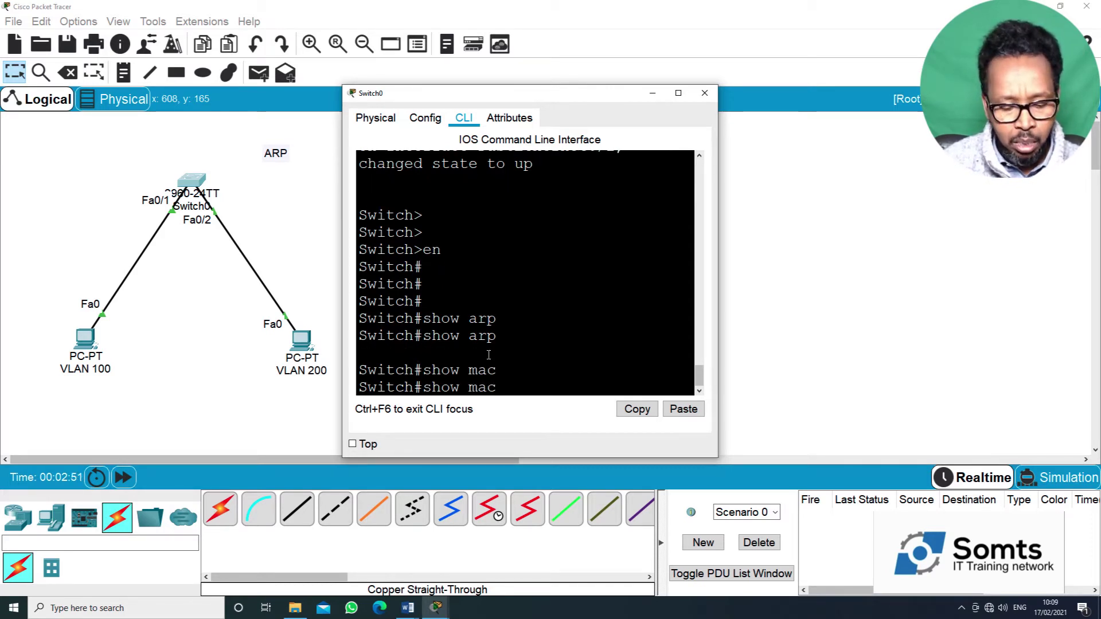
pyautogui.write('-tab')
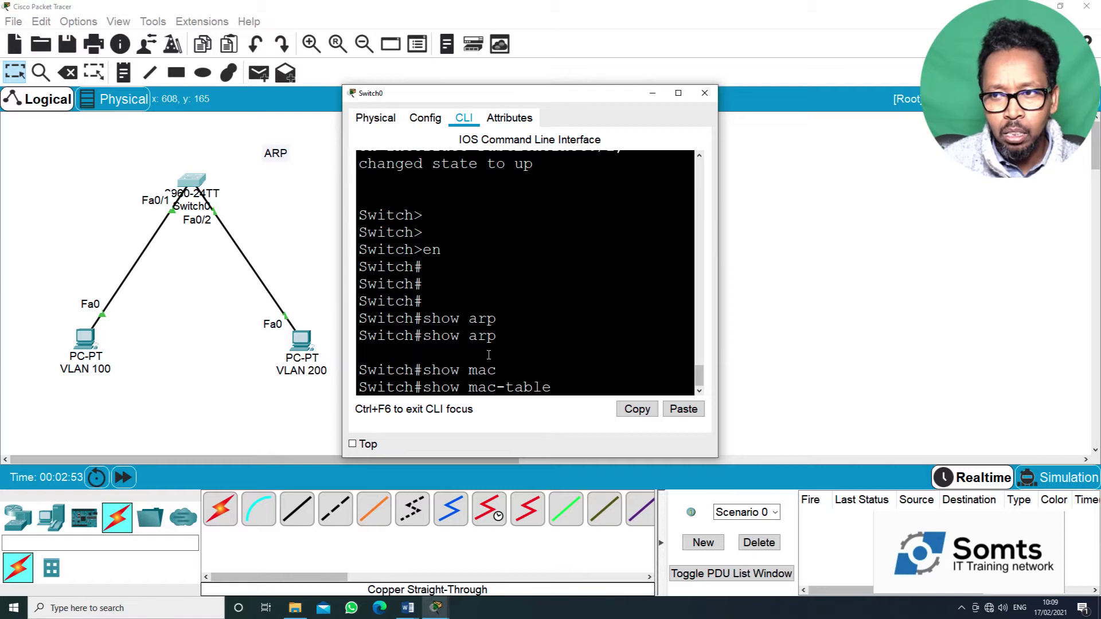
pyautogui.write('le')
pyautogui.press('Tab')
pyautogui.press('Return')
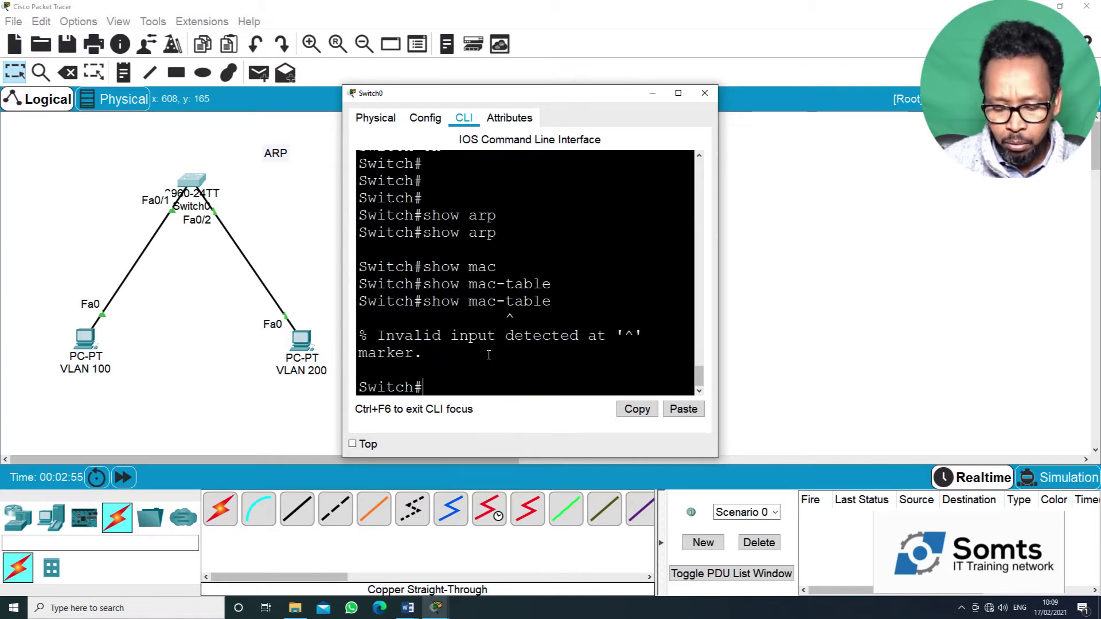
# Step: Display the switch's learned MAC addresses with show mac-address-table
pyautogui.press('Up')
pyautogui.press('BackSpace')
pyautogui.press('BackSpace')
pyautogui.press('BackSpace')
pyautogui.press('BackSpace')
pyautogui.press('BackSpace')
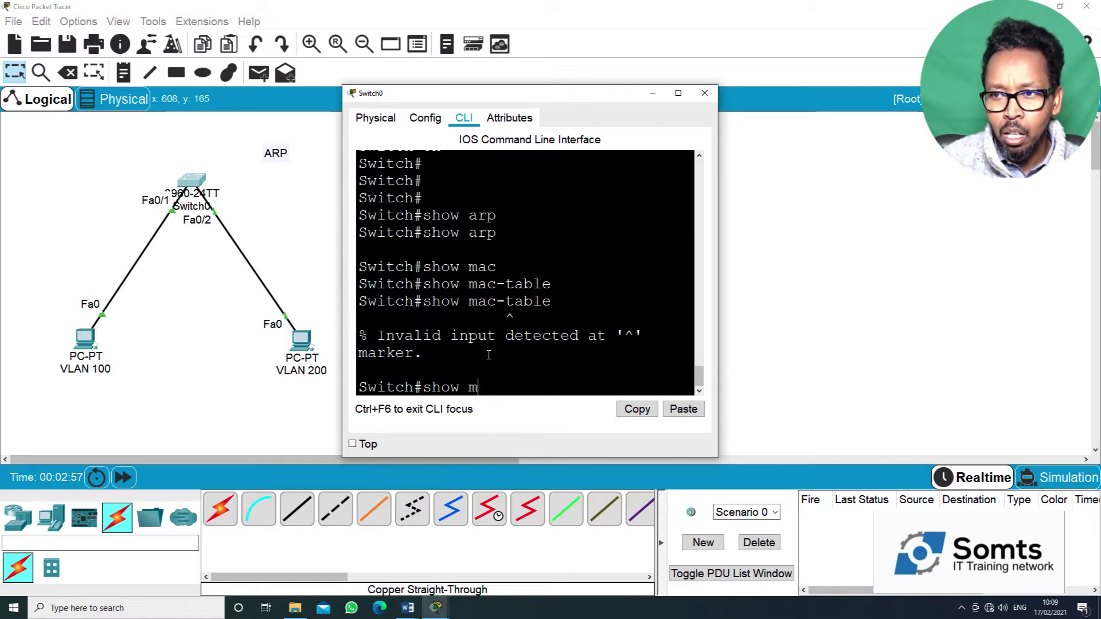
pyautogui.write('t')
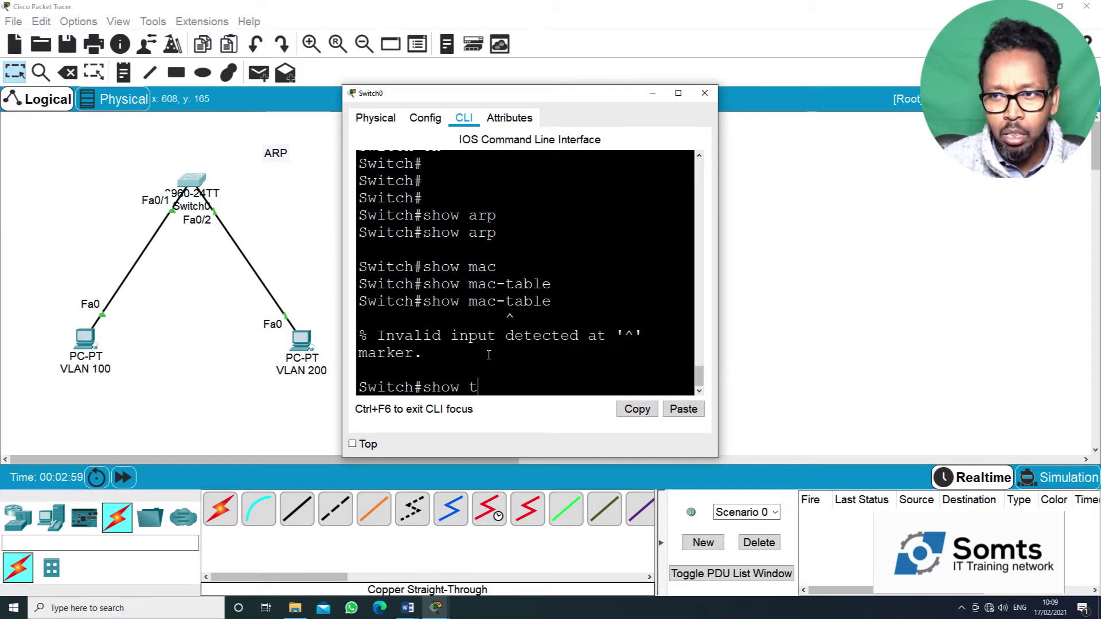
pyautogui.press('BackSpace')
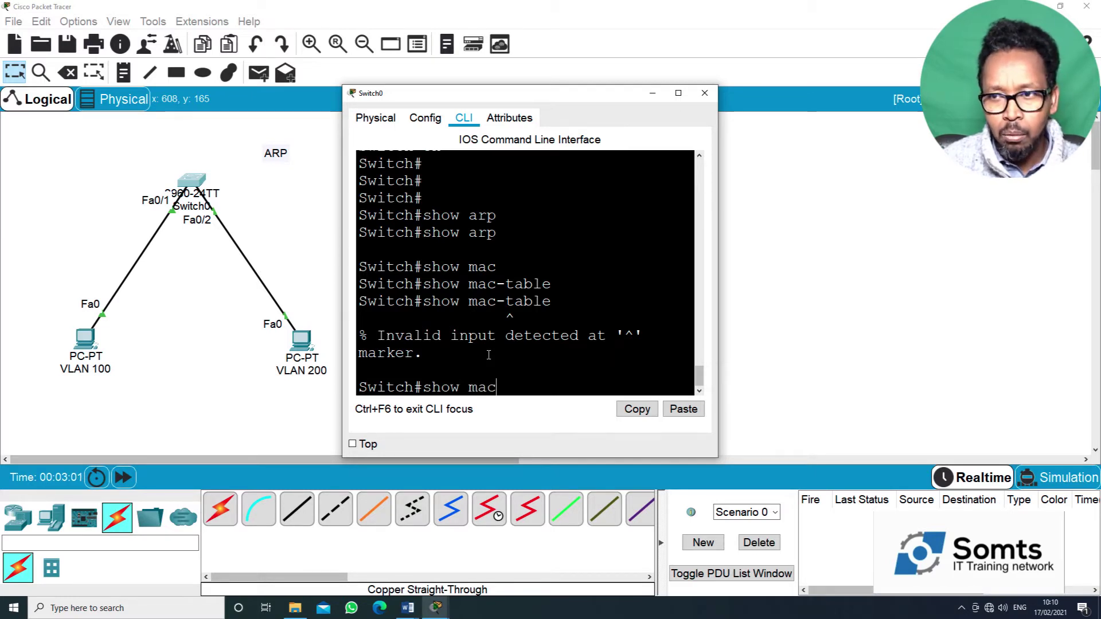
pyautogui.write('mac-d')
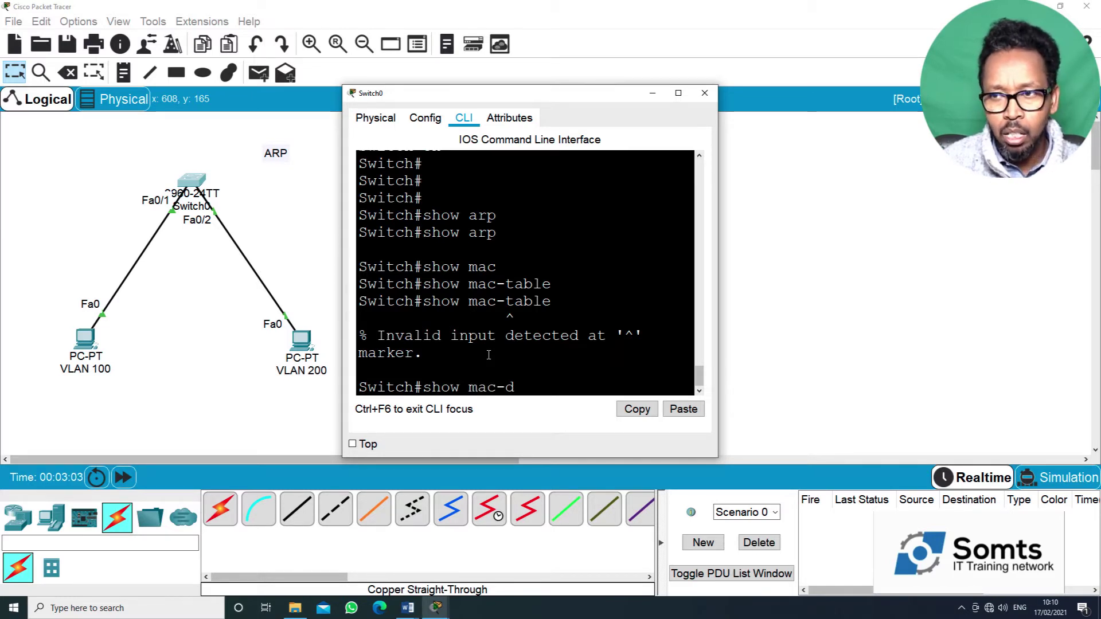
pyautogui.press('BackSpace')
pyautogui.press('Tab')
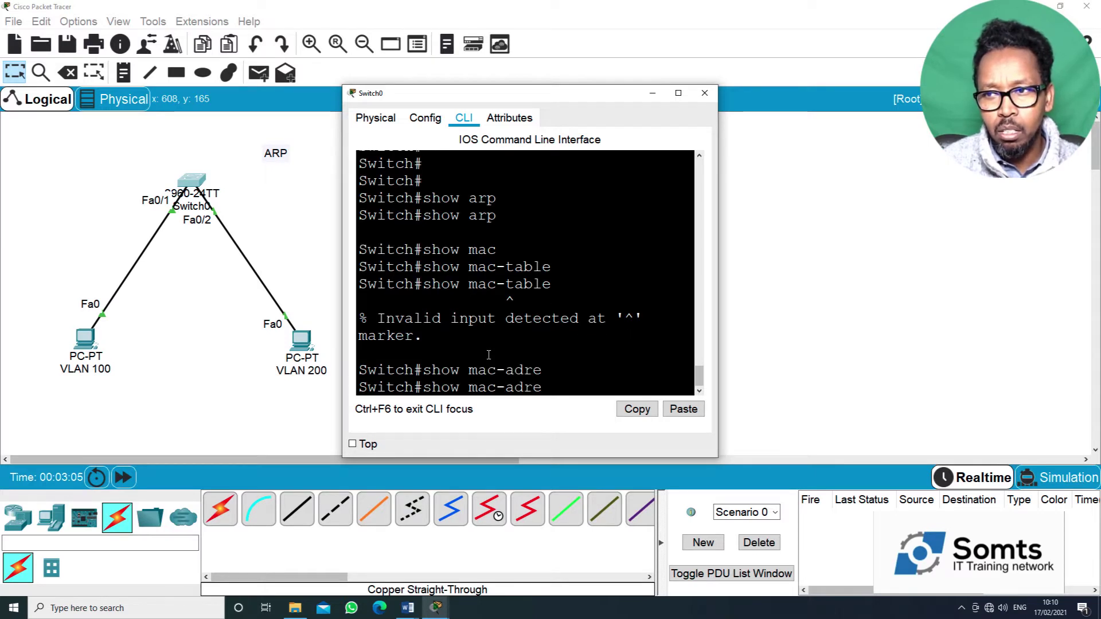
pyautogui.press('BackSpace')
pyautogui.press('BackSpace')
pyautogui.press('Tab')
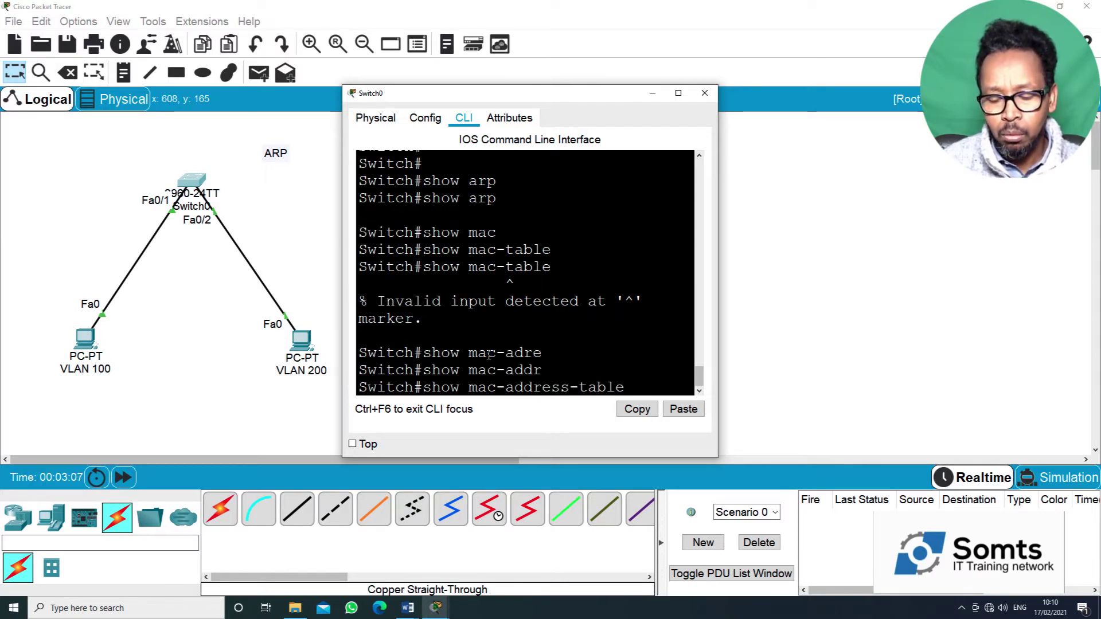
pyautogui.press('Return')
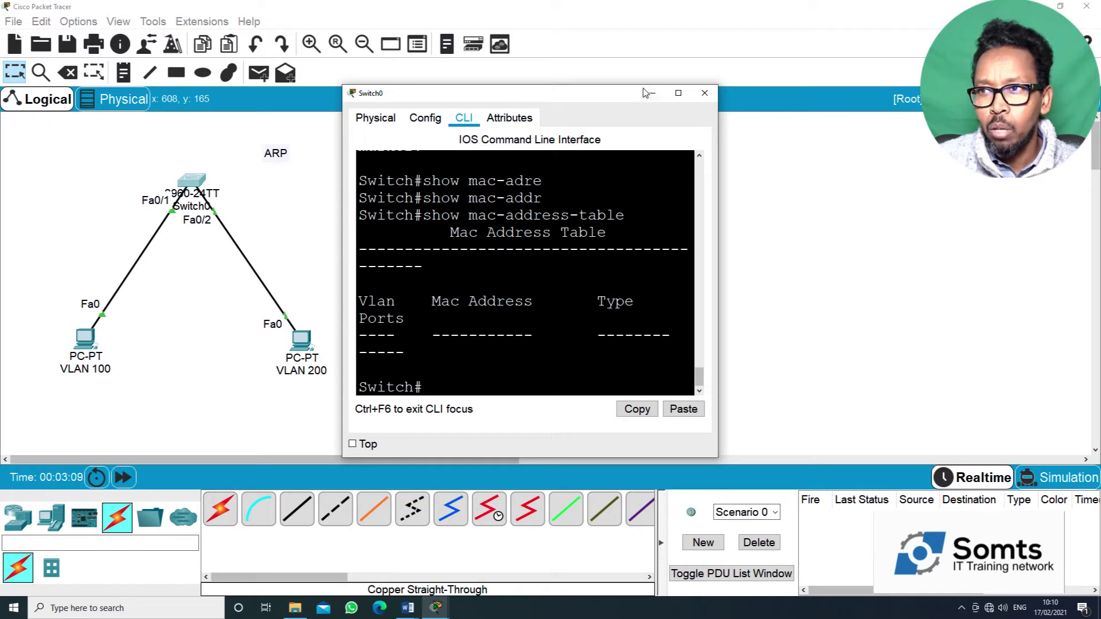
# Step: Widen the Switch0 window so the MAC table columns fit on one line, and place it beside the topology
pyautogui.moveTo(565, 98); pyautogui.dragTo(518, 73)
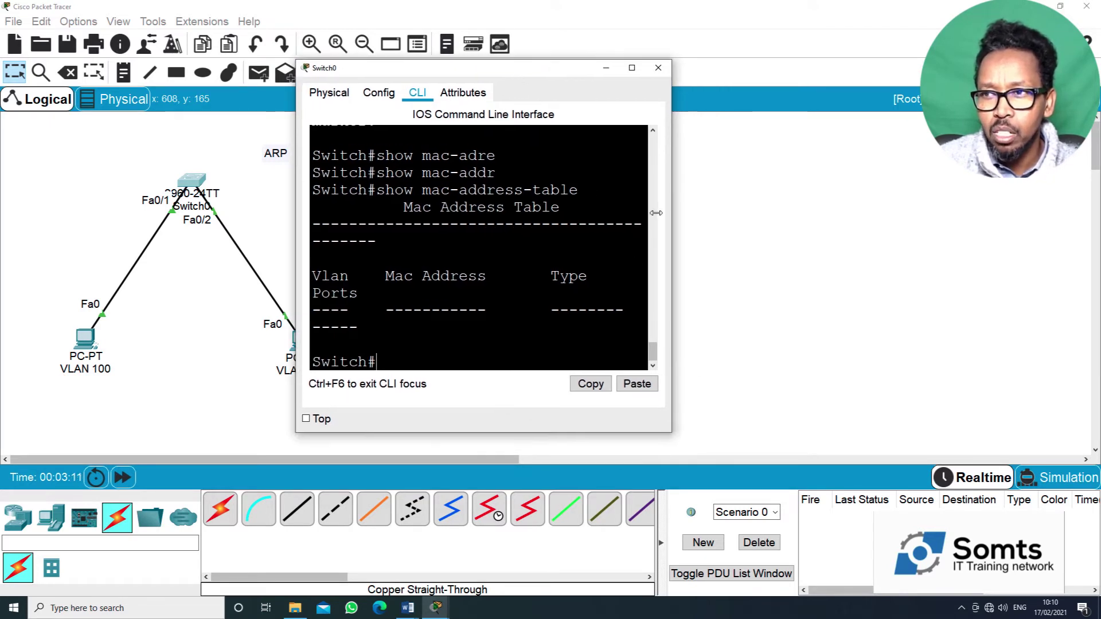
pyautogui.moveTo(673, 183); pyautogui.dragTo(814, 184)
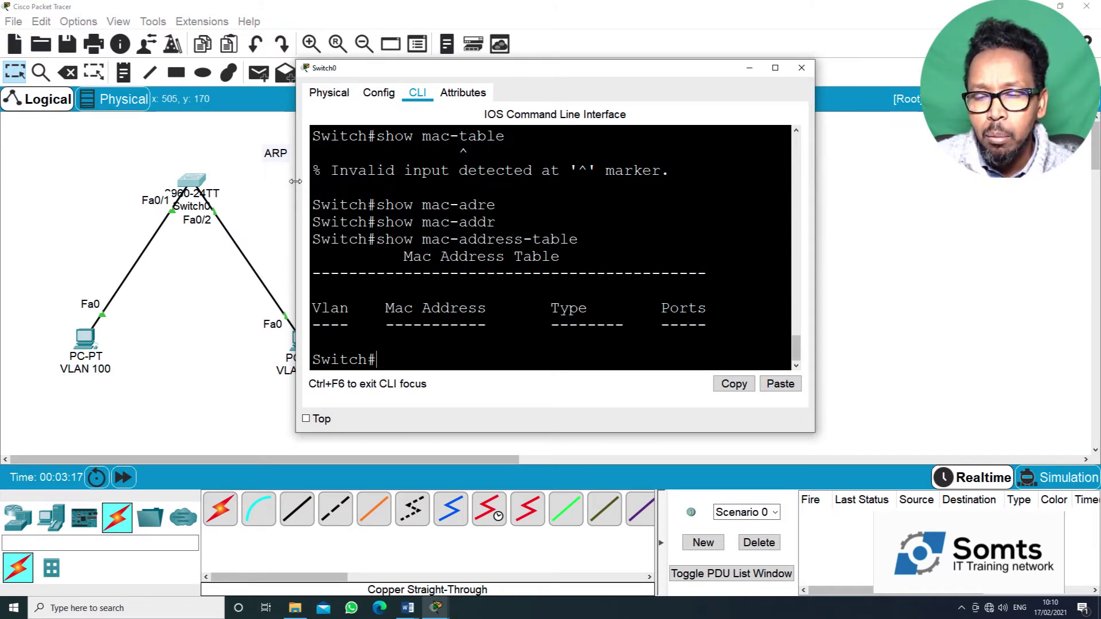
pyautogui.moveTo(296, 189); pyautogui.dragTo(278, 189)
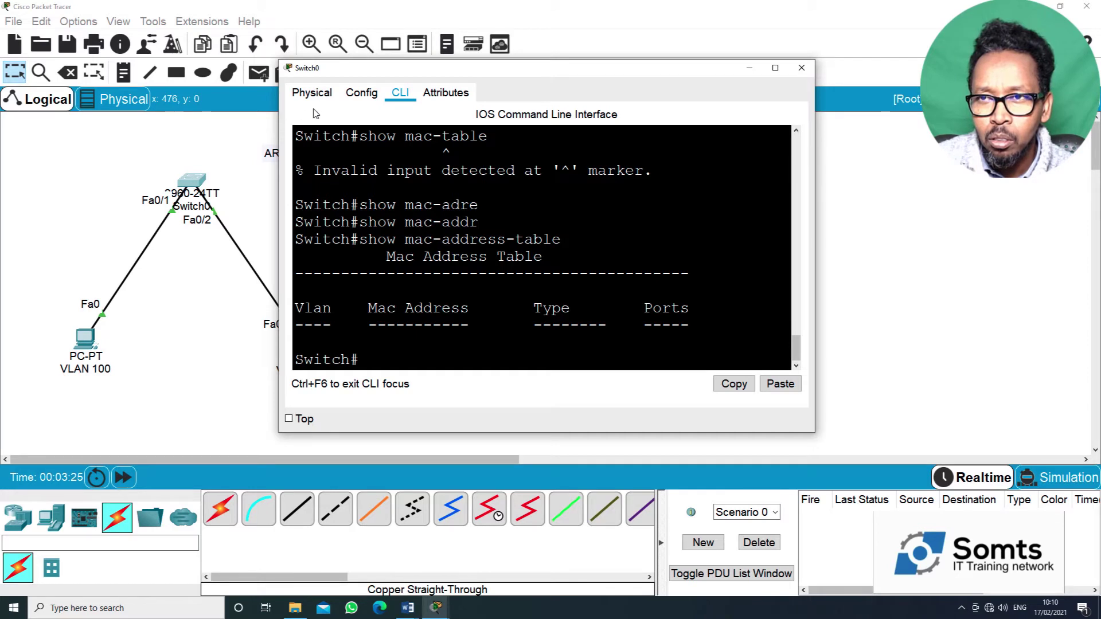
pyautogui.moveTo(417, 72); pyautogui.dragTo(539, 96)
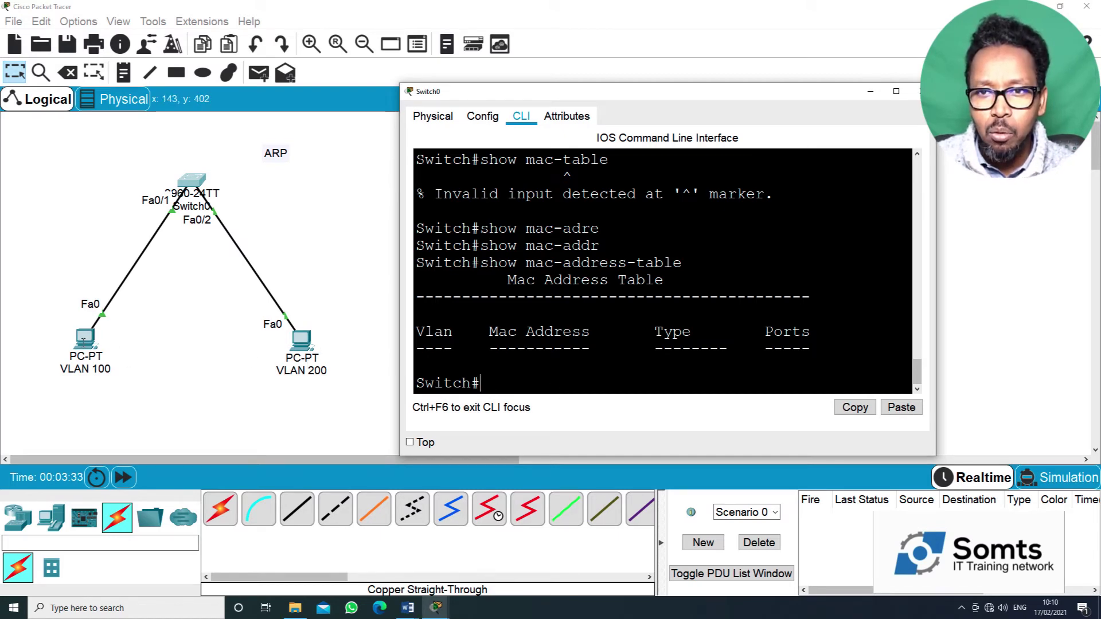
# Step: Give the VLAN 100 PC the static IPv4 address 192.168.100.10 with subnet mask 255.255.255.0
pyautogui.click(83, 342)
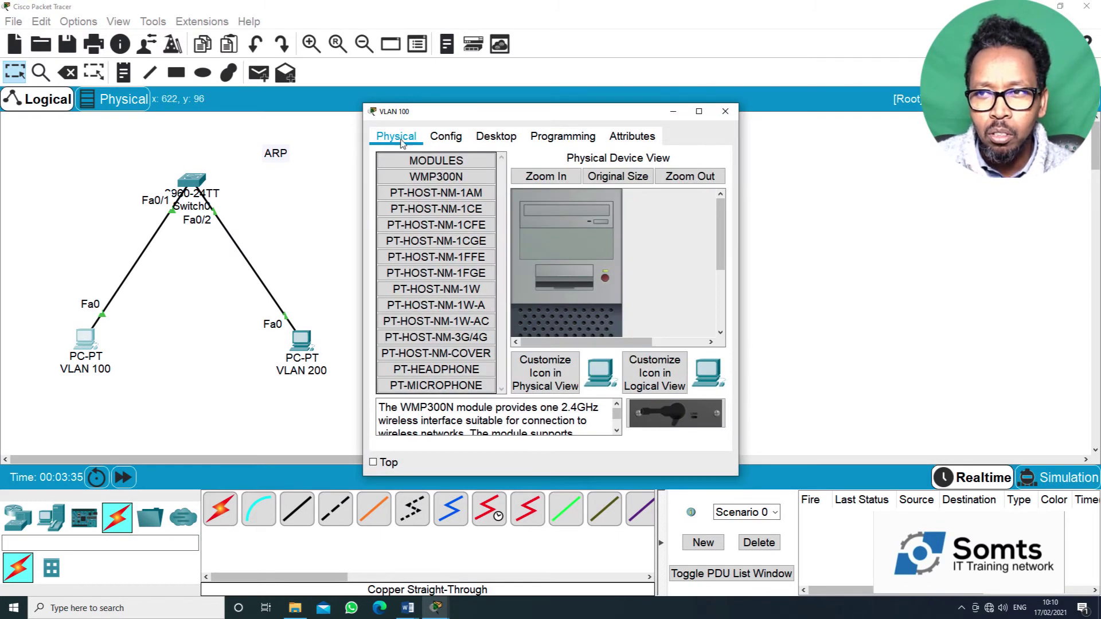
pyautogui.click(496, 138)
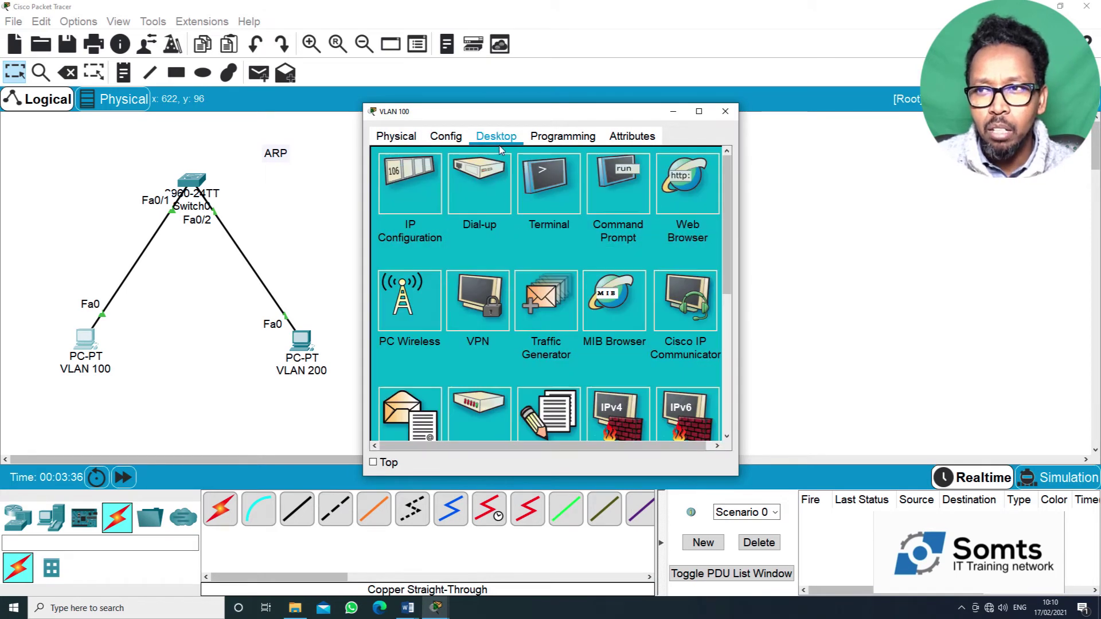
pyautogui.click(409, 190)
pyautogui.click(540, 231)
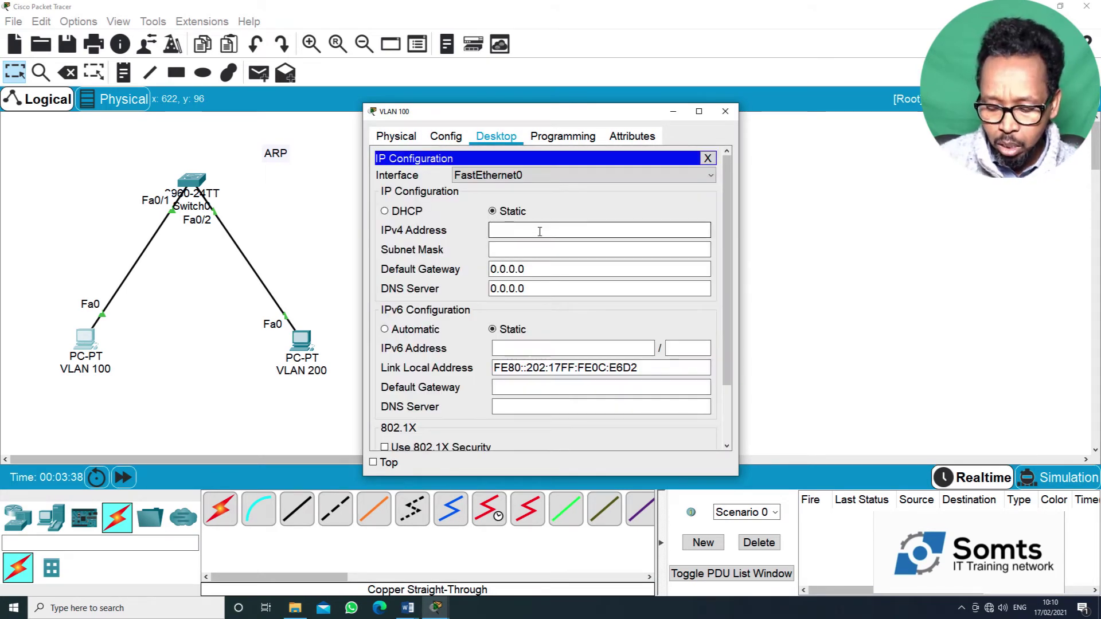
pyautogui.write('192.168')
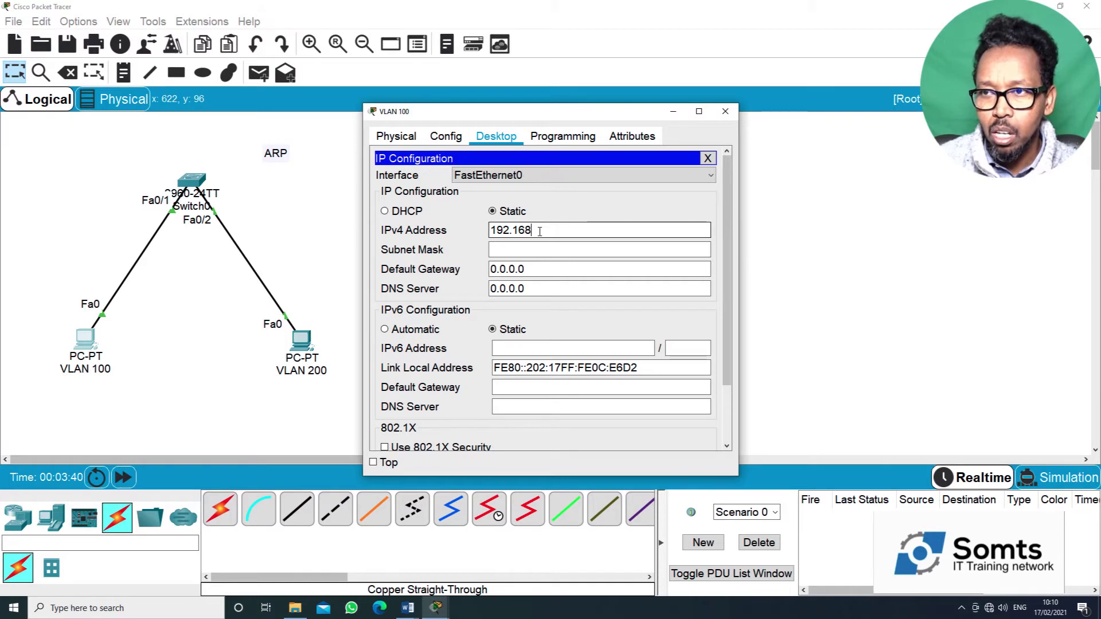
pyautogui.write('.10')
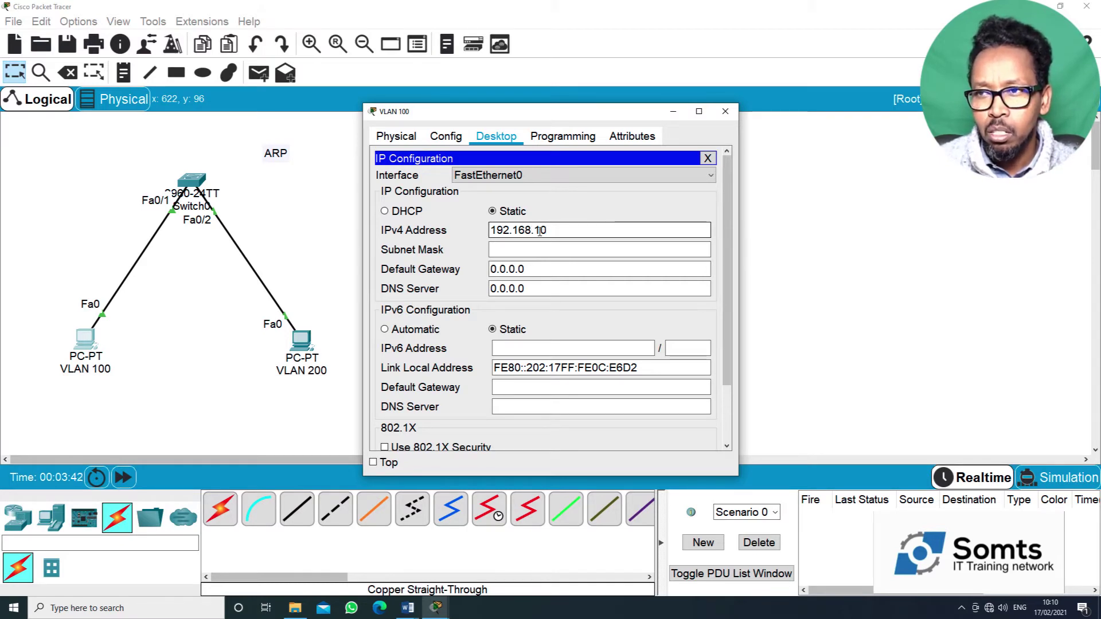
pyautogui.write('0')
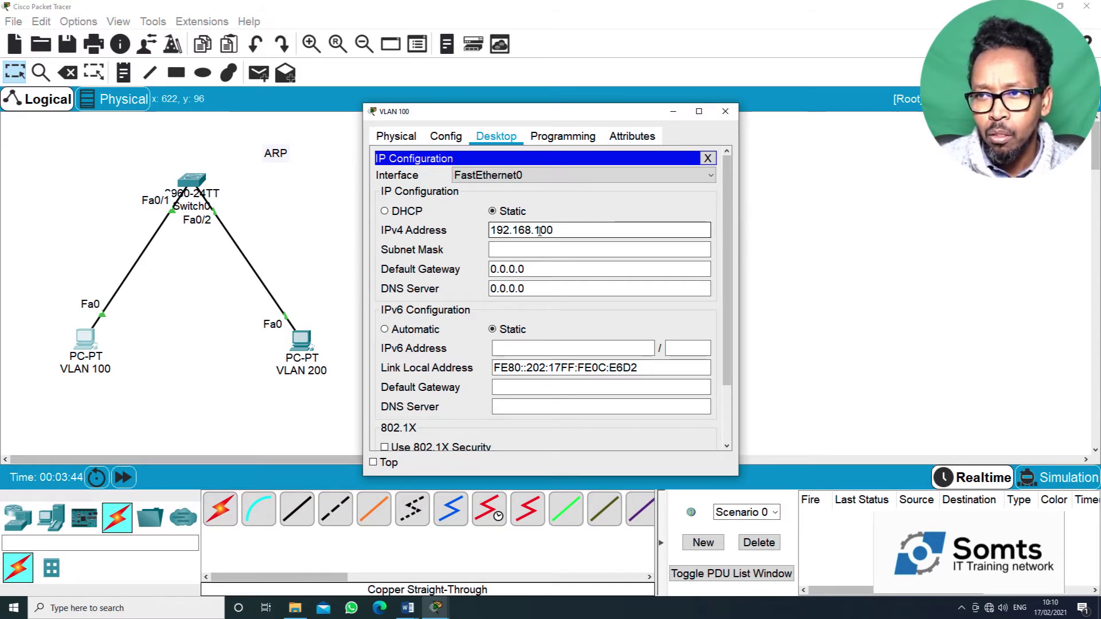
pyautogui.write('.')
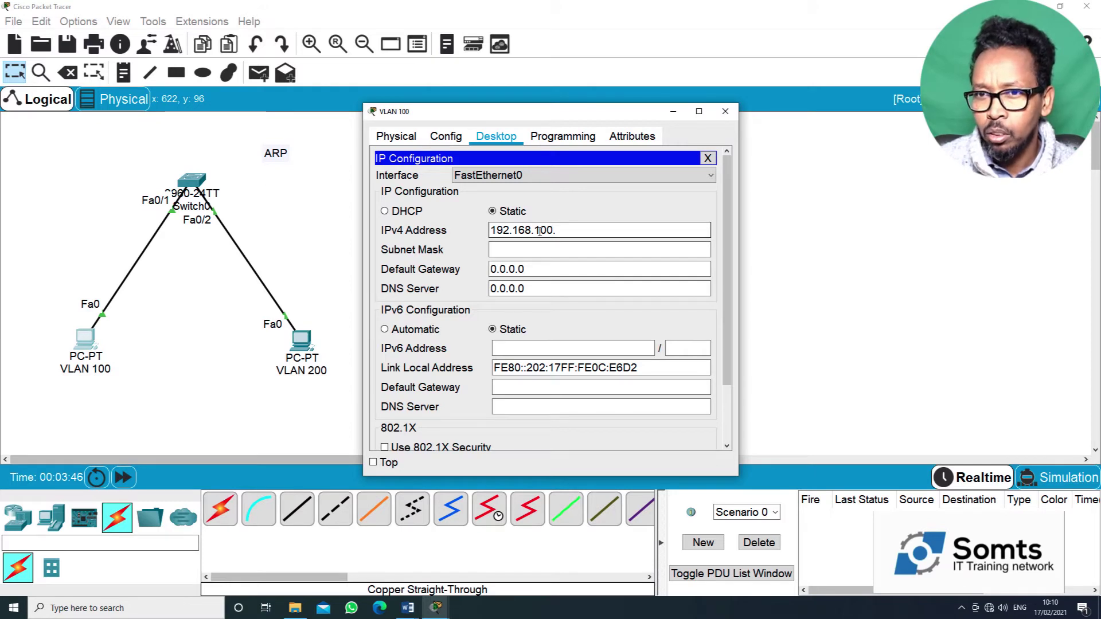
pyautogui.write('1')
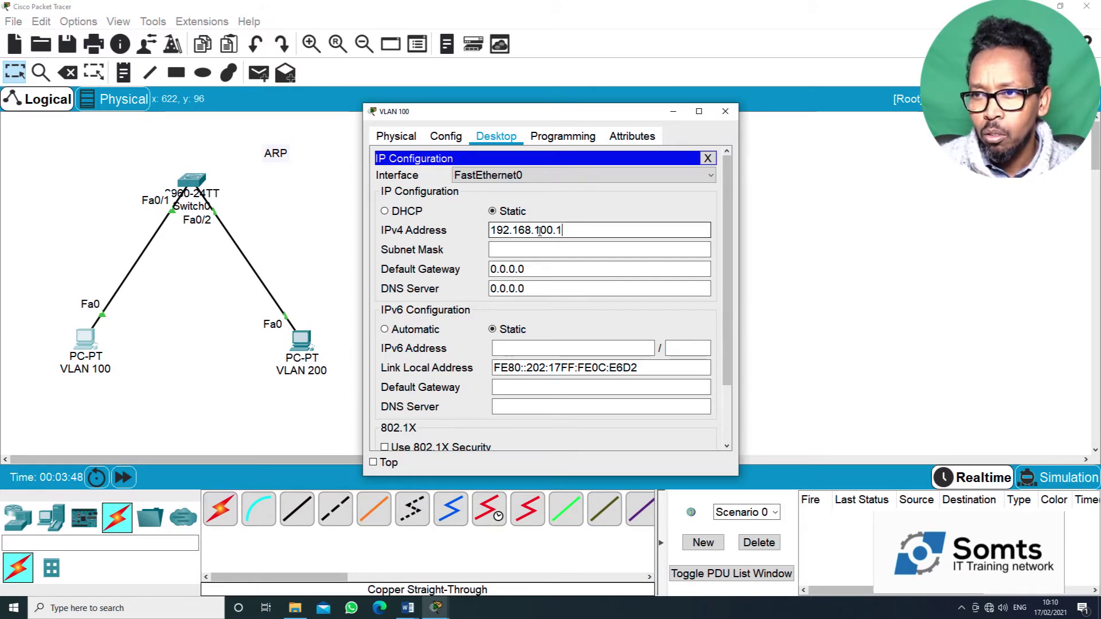
pyautogui.press('BackSpace')
pyautogui.write('20')
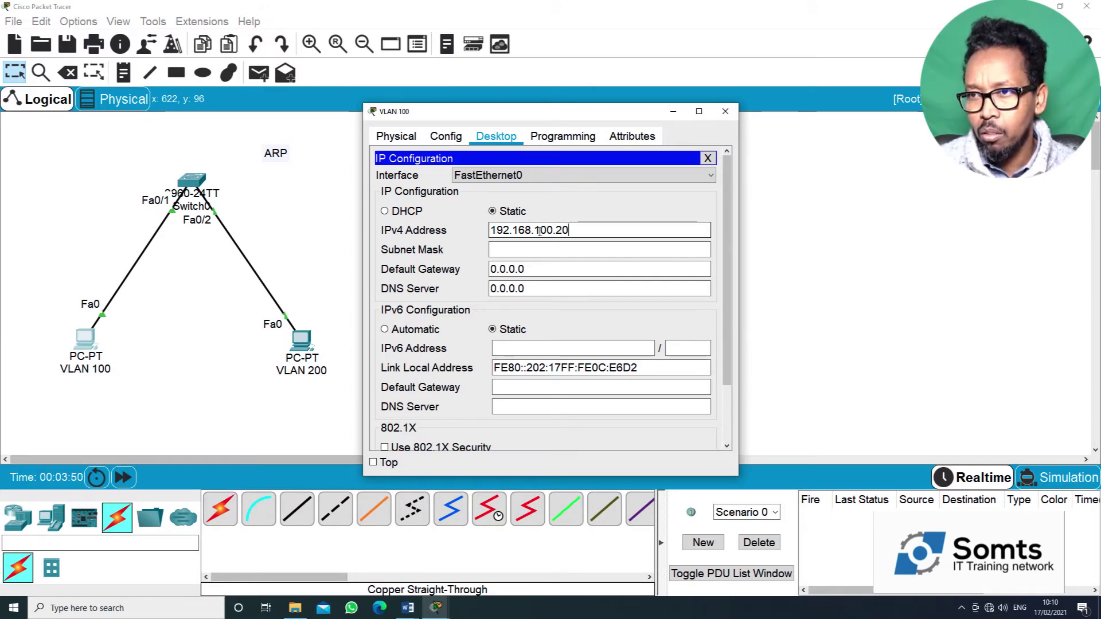
pyautogui.press('BackSpace')
pyautogui.press('BackSpace')
pyautogui.write('10')
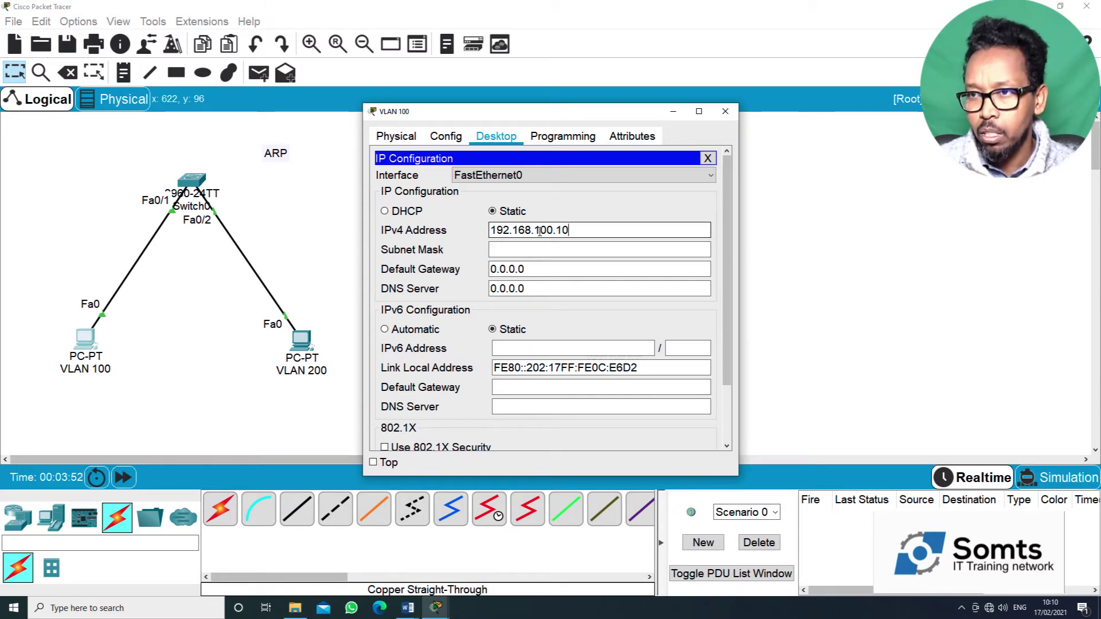
pyautogui.click(561, 249)
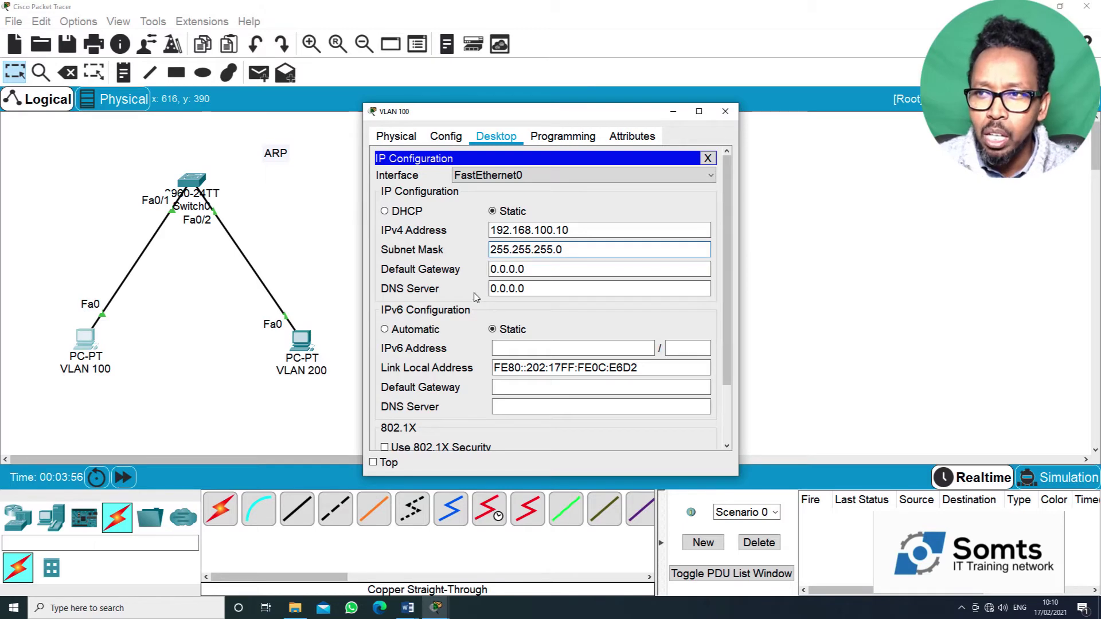
pyautogui.click(378, 259)
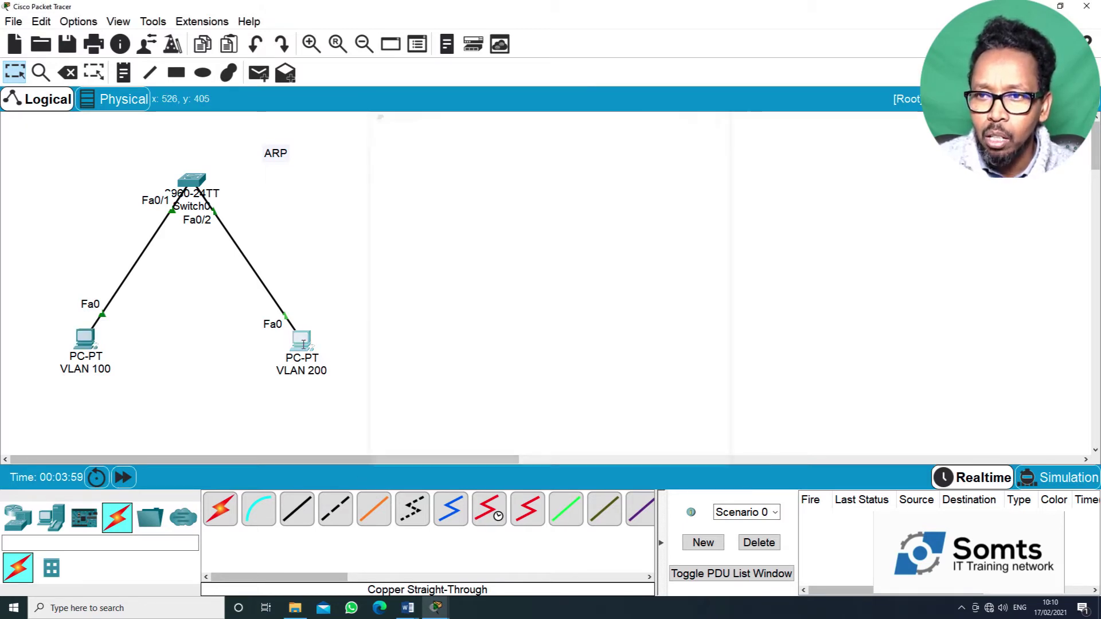
# Step: Give the VLAN 200 PC the static IPv4 address 192.168.100.20 with subnet mask 255.255.255.0 and close its window
pyautogui.hotkey('alt', 'Tab')
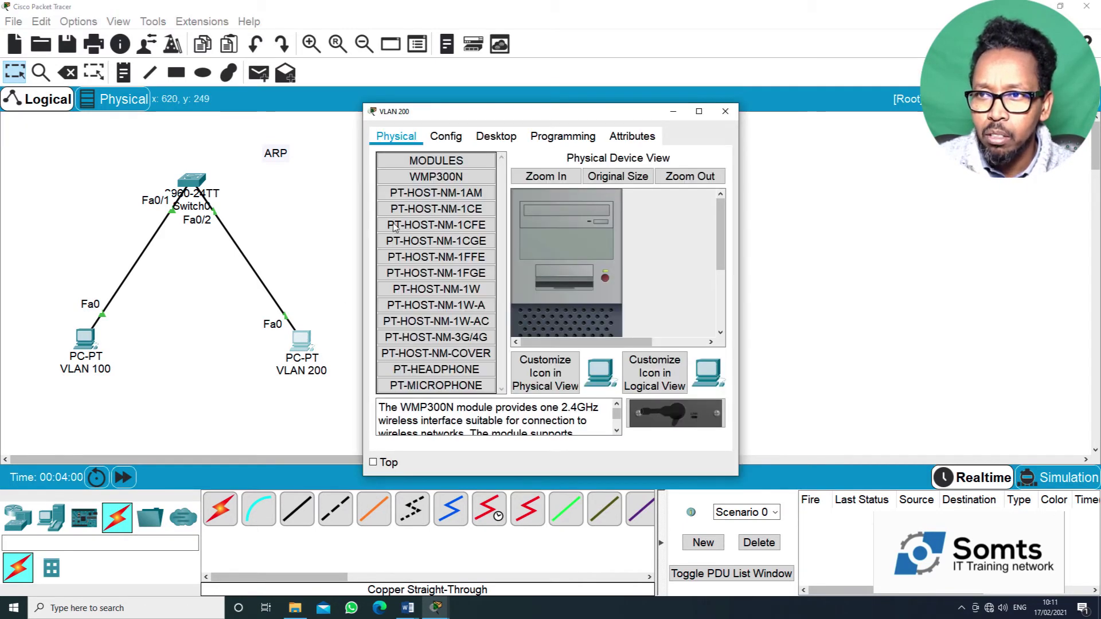
pyautogui.click(455, 141)
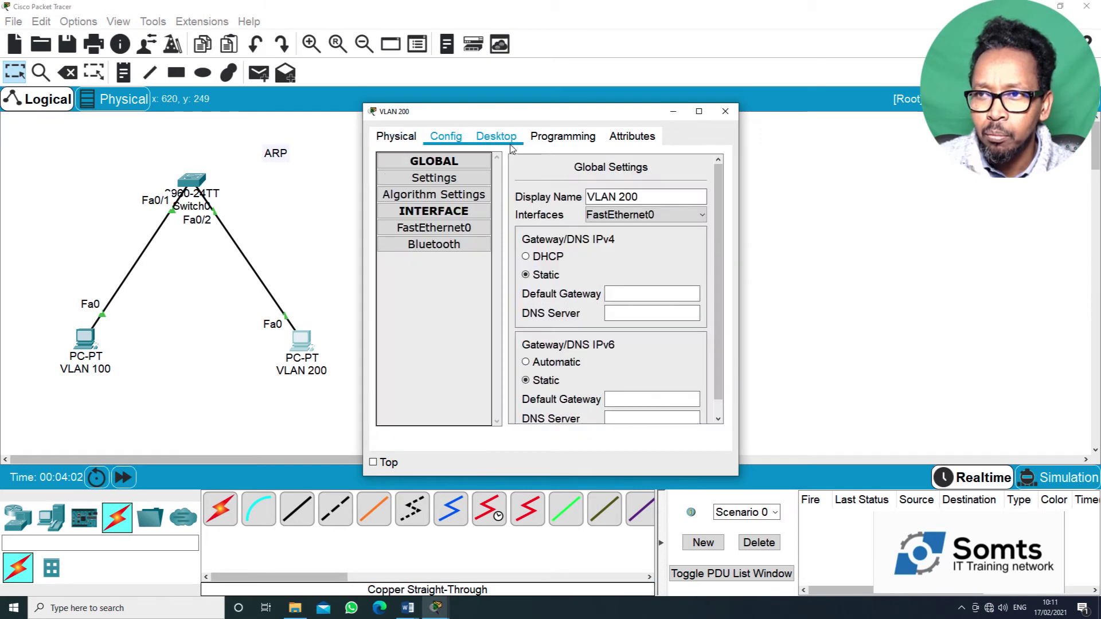
pyautogui.click(505, 142)
pyautogui.click(407, 196)
pyautogui.click(502, 231)
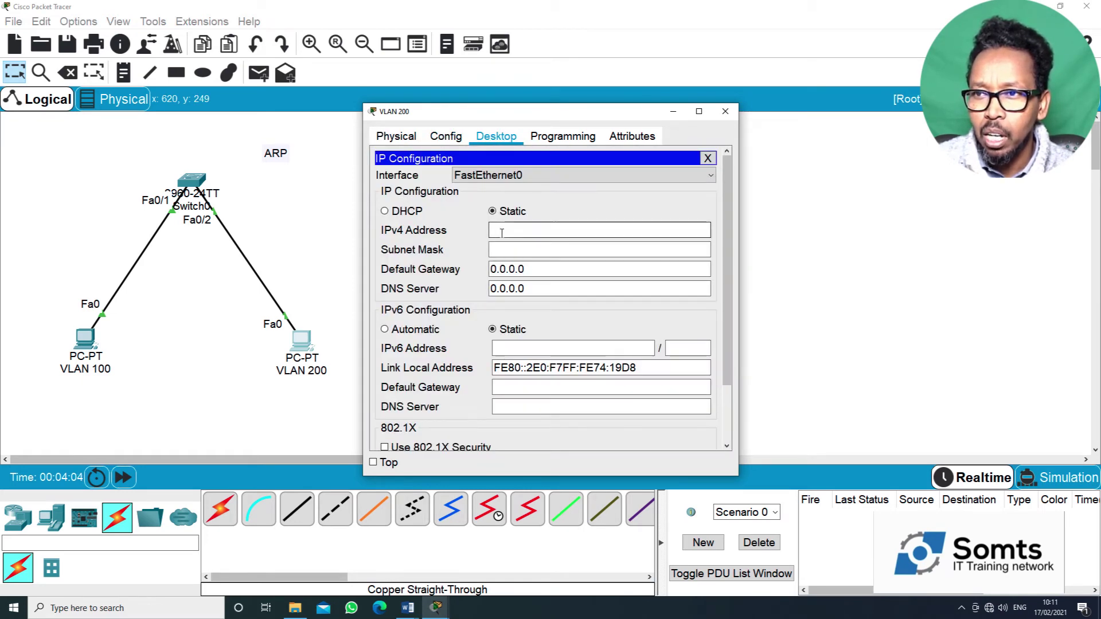
pyautogui.write('192.168.')
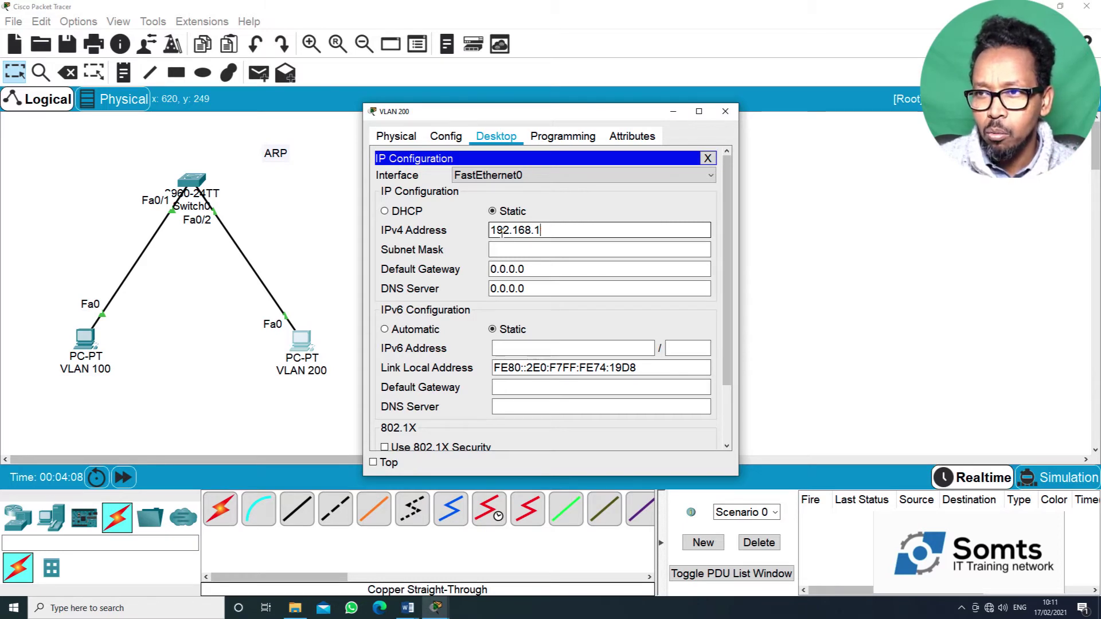
pyautogui.write('100.20')
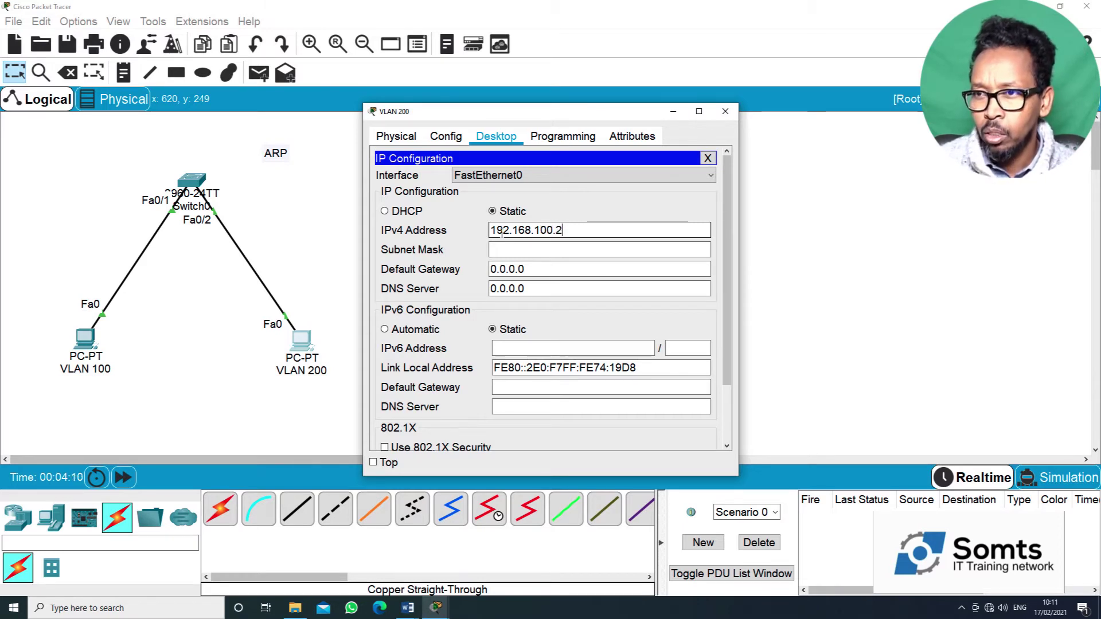
pyautogui.click(522, 248)
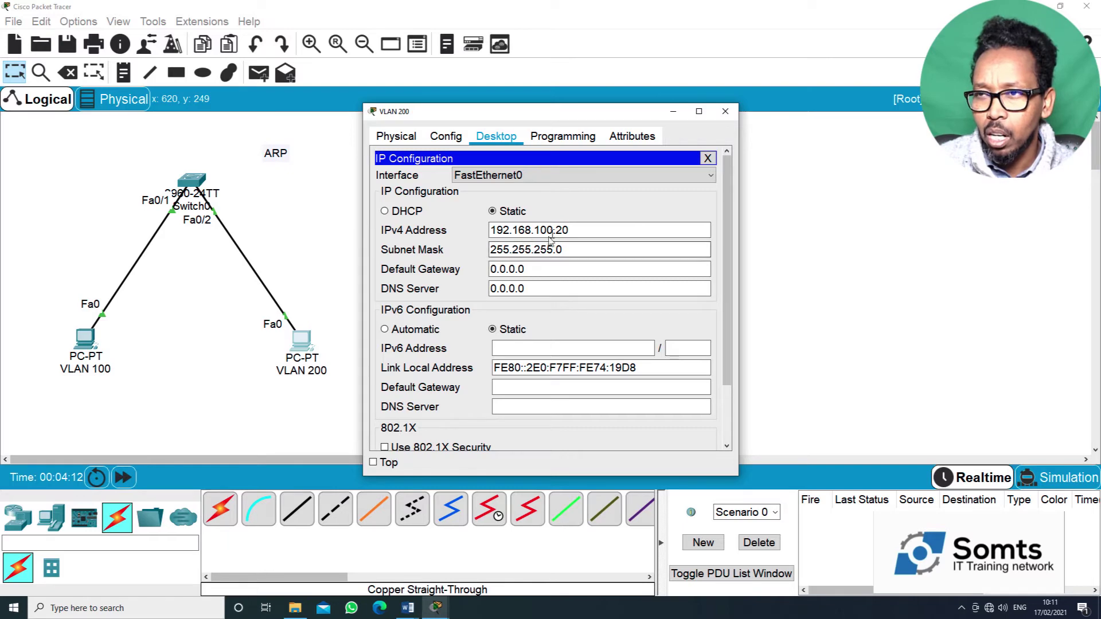
pyautogui.click(725, 112)
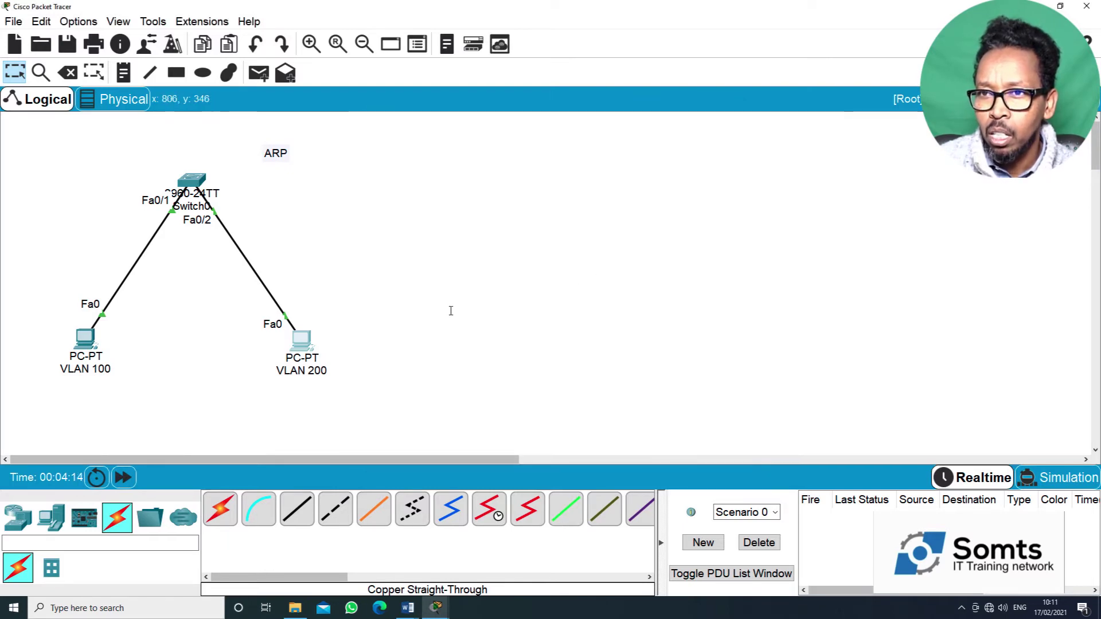
# Step: Open the VLAN 100 PC's Command Prompt and arrange its window side by side with the Switch0 CLI
pyautogui.click(189, 178)
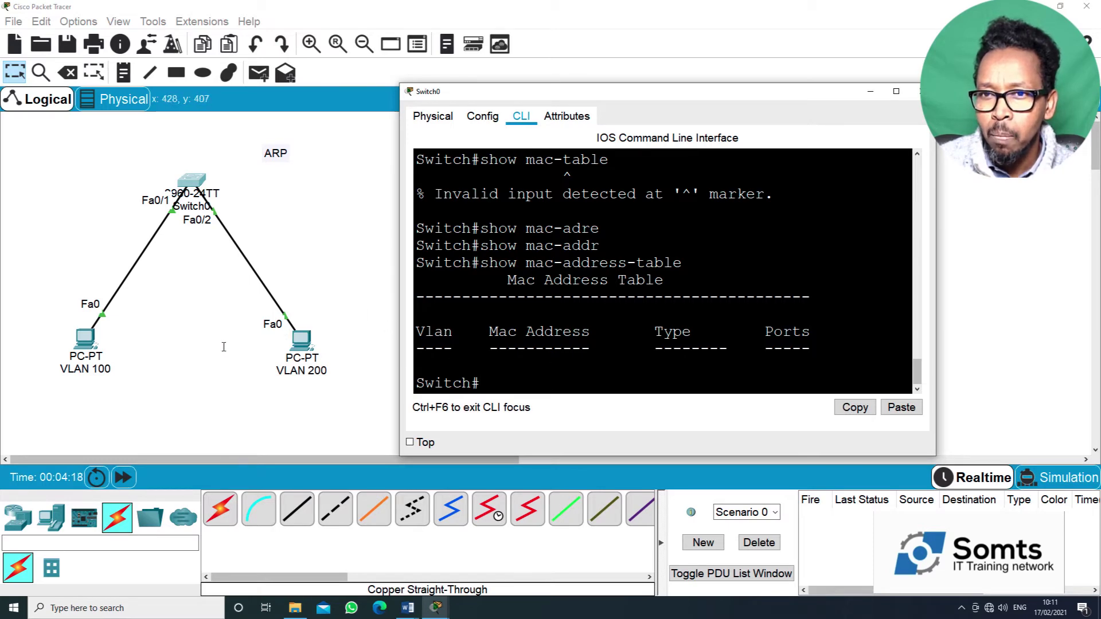
pyautogui.click(83, 337)
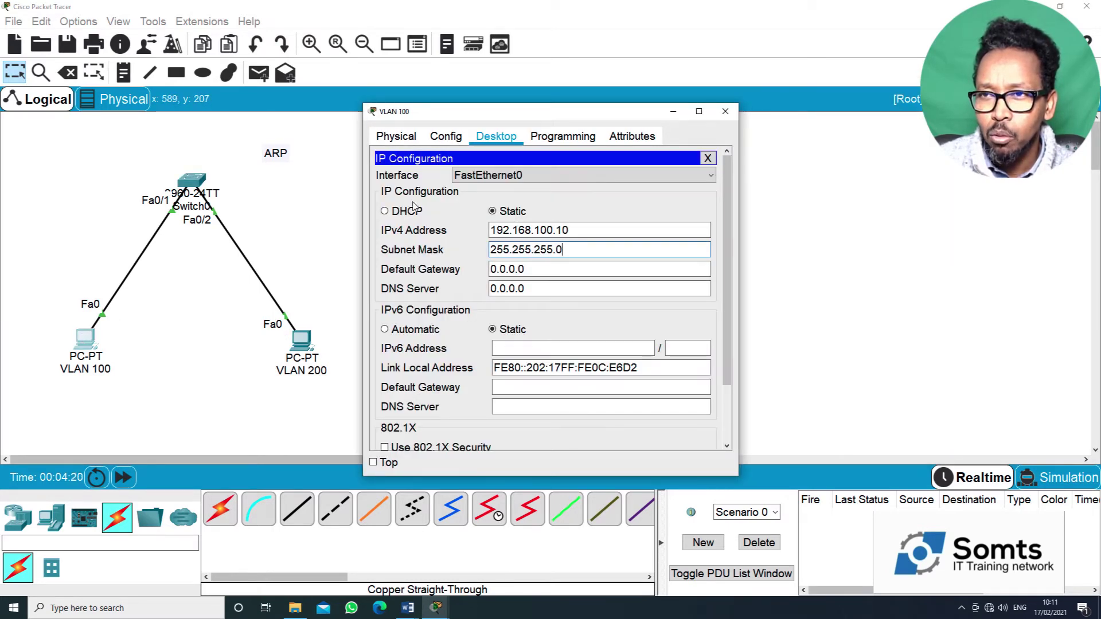
pyautogui.click(709, 162)
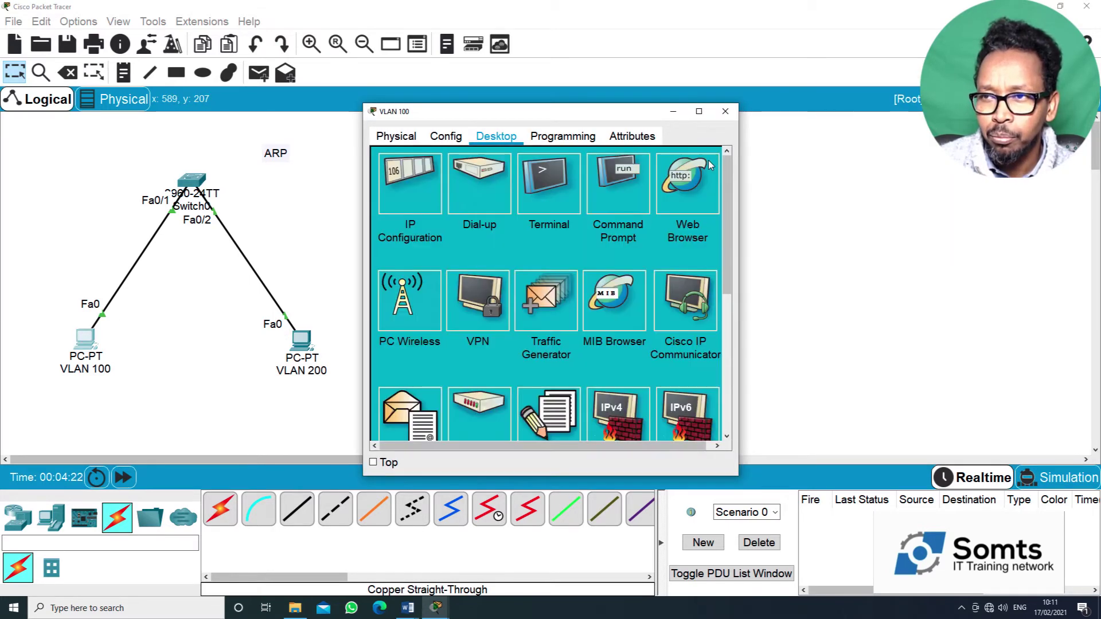
pyautogui.click(618, 183)
pyautogui.moveTo(561, 116); pyautogui.dragTo(249, 99)
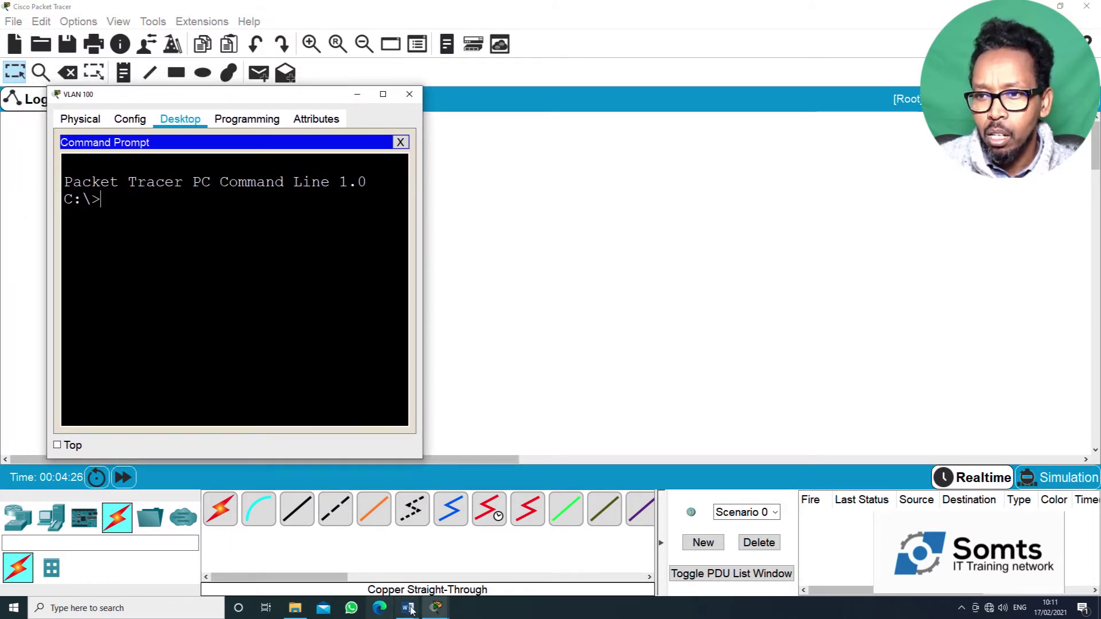
pyautogui.click(436, 607)
pyautogui.click(453, 580)
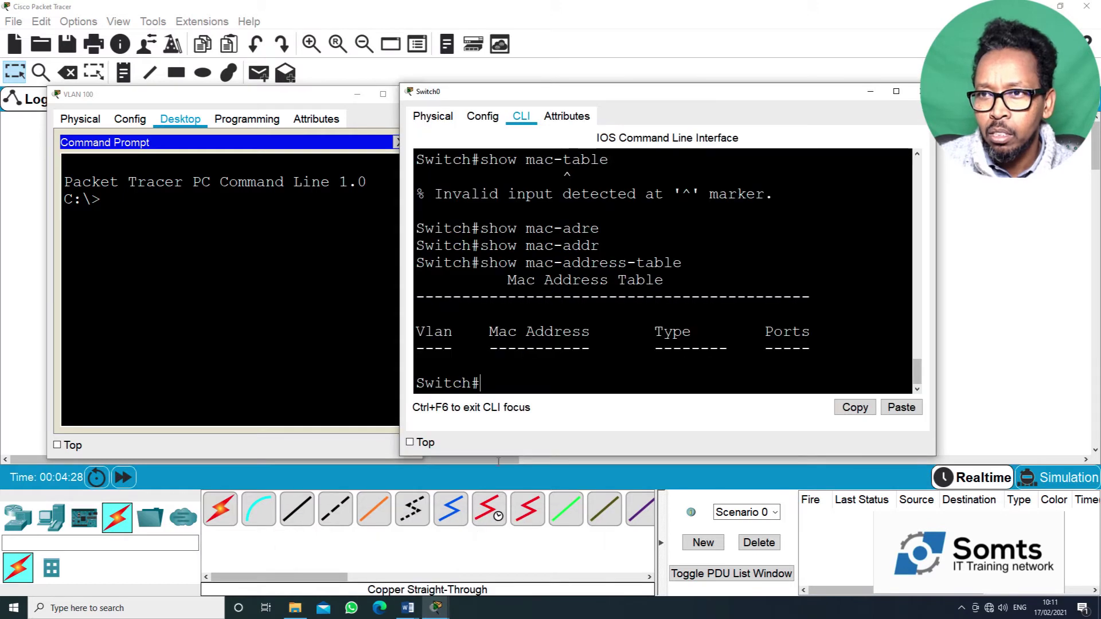
pyautogui.moveTo(465, 101); pyautogui.dragTo(558, 105)
# Step: Ping 192.168.100.20 from the VLAN 100 PC's Command Prompt
pyautogui.click(254, 208)
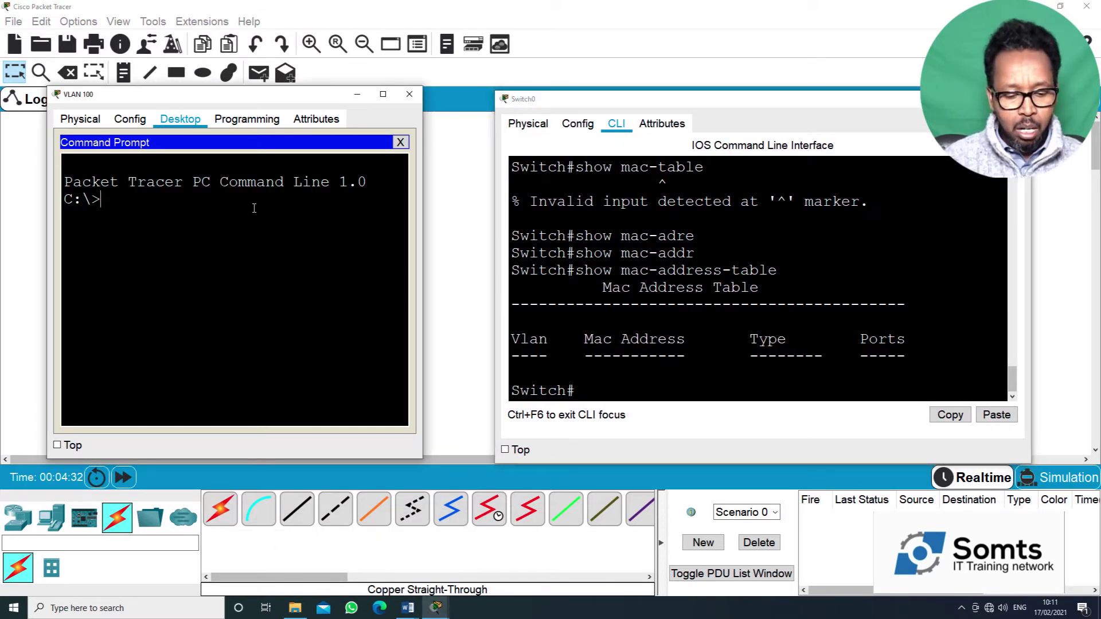
pyautogui.write('ping 1')
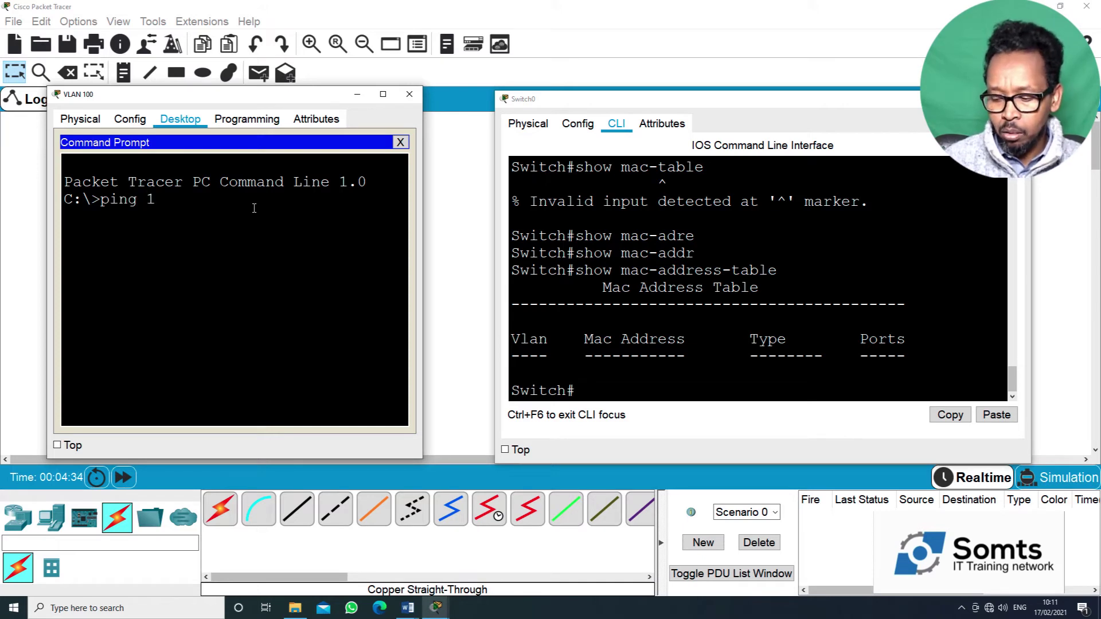
pyautogui.write('92.168.')
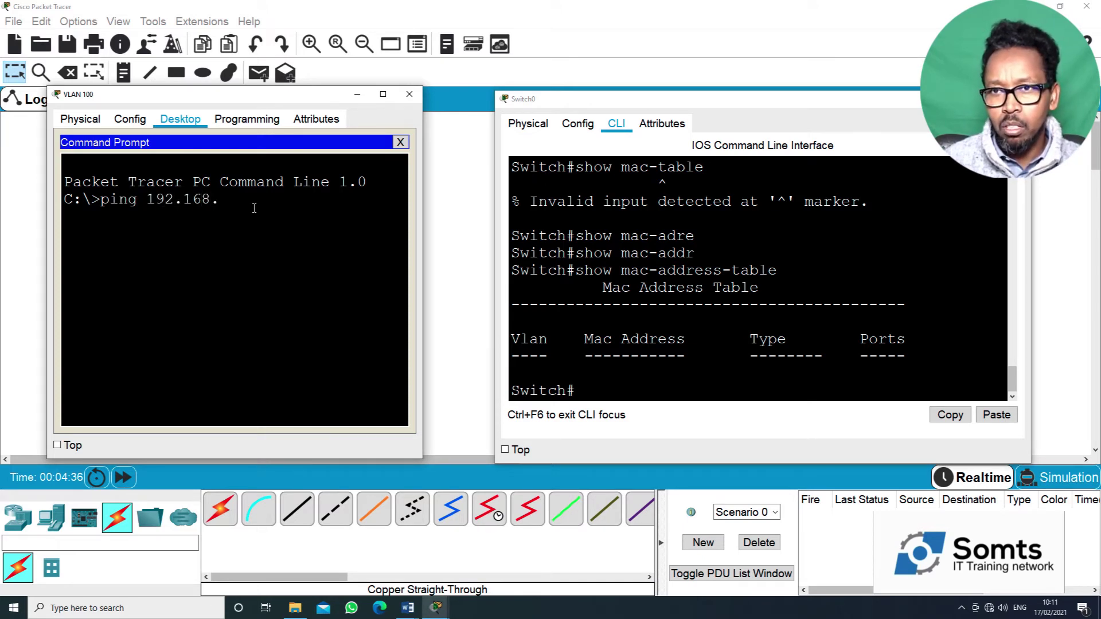
pyautogui.write('100')
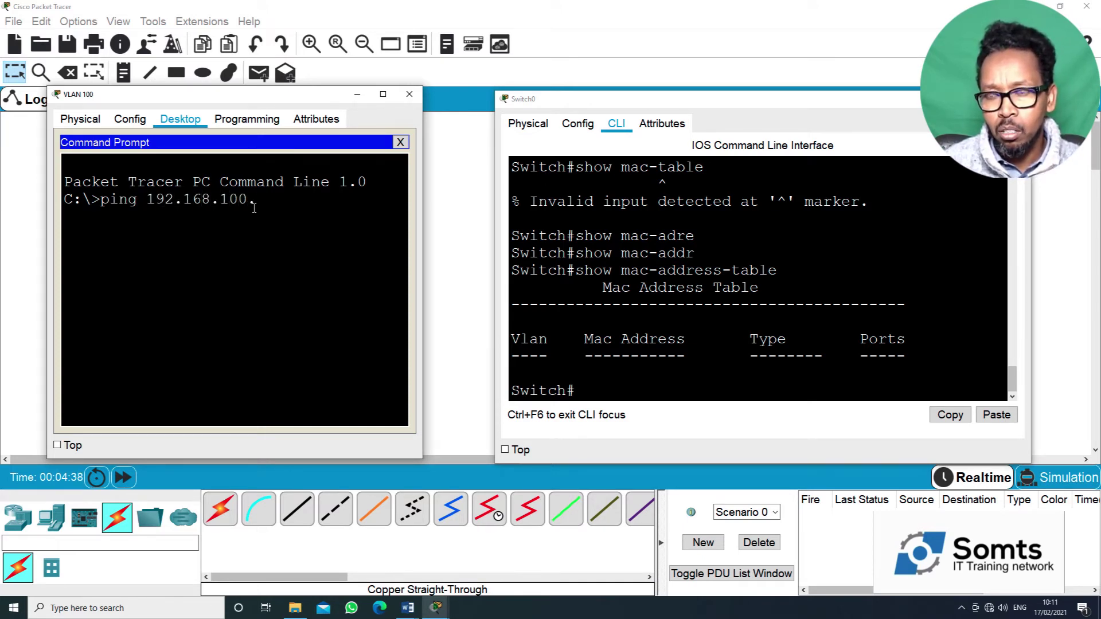
pyautogui.write('.20')
pyautogui.press('Return')
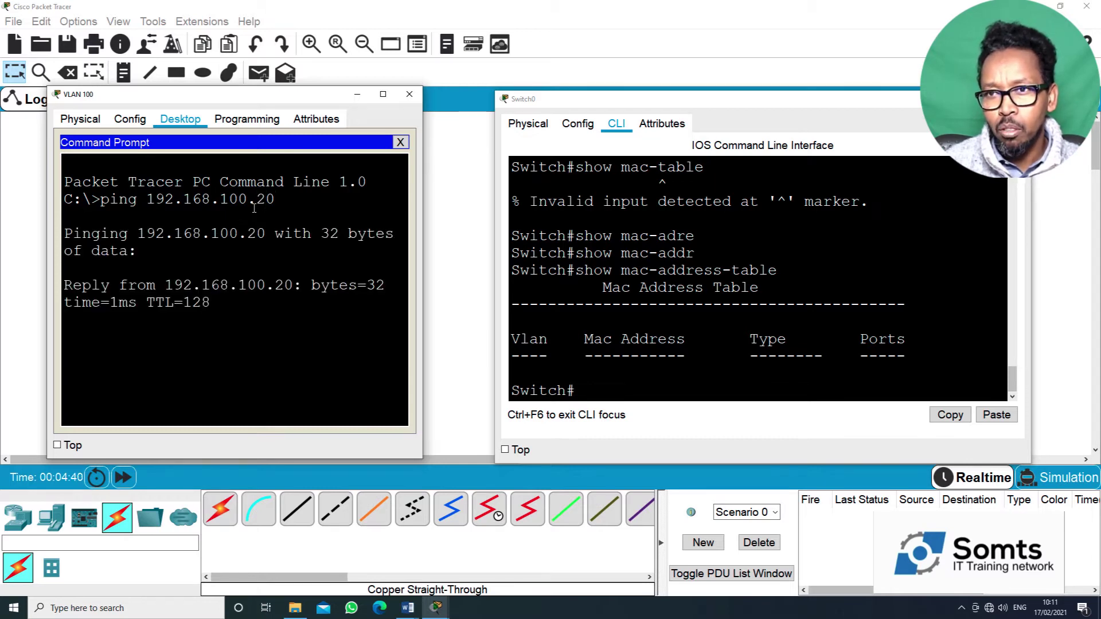
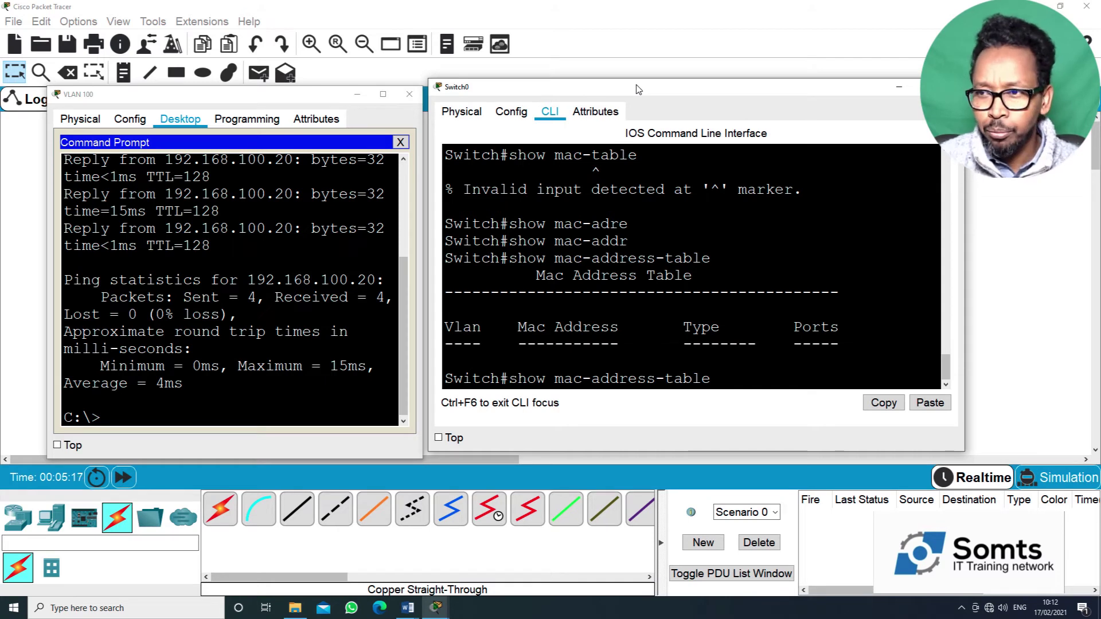
# Step: Run show mac-address-table on Switch0 and examine the VLAN, MAC address and port of each entry
pyautogui.press('Return')
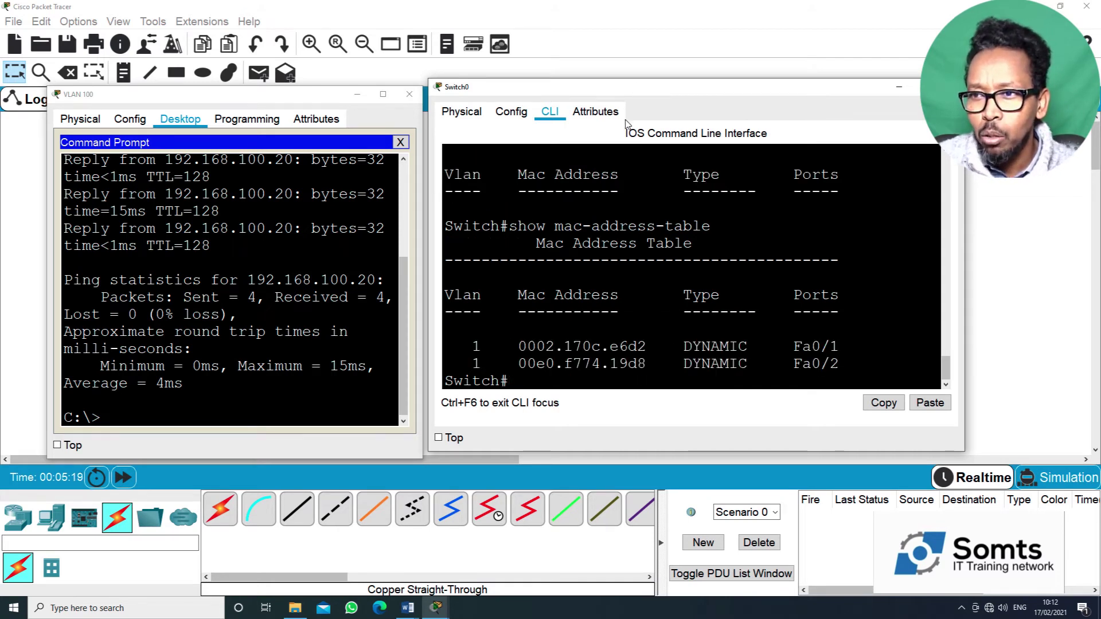
pyautogui.moveTo(451, 293); pyautogui.dragTo(477, 300)
pyautogui.click(475, 345)
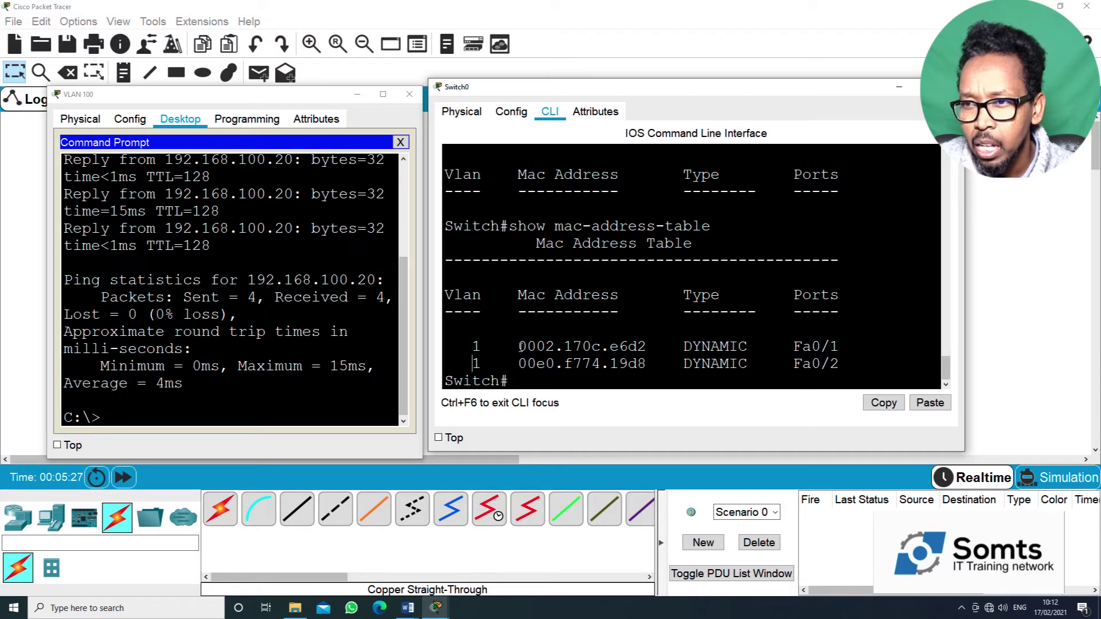
pyautogui.moveTo(518, 295); pyautogui.dragTo(629, 296)
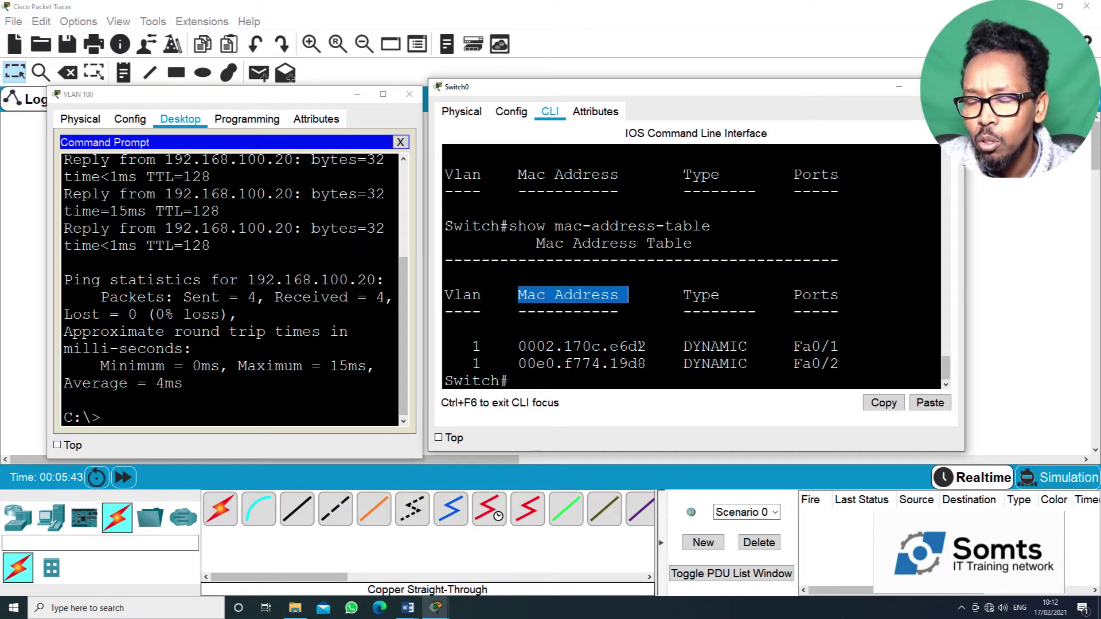
pyautogui.moveTo(680, 346); pyautogui.dragTo(842, 346)
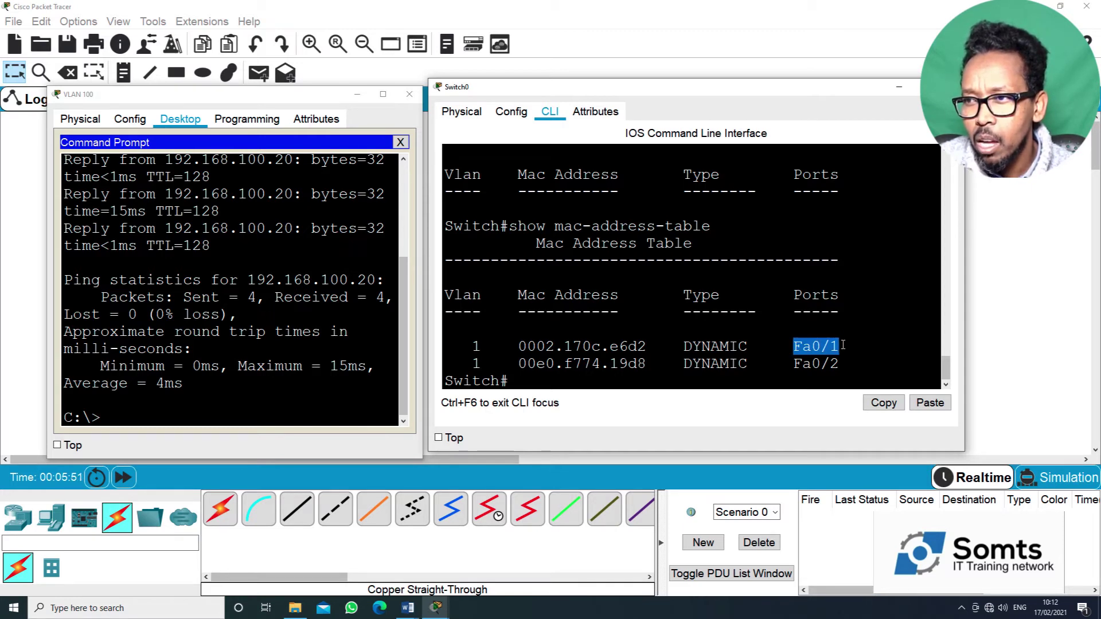
pyautogui.moveTo(646, 346); pyautogui.dragTo(616, 346)
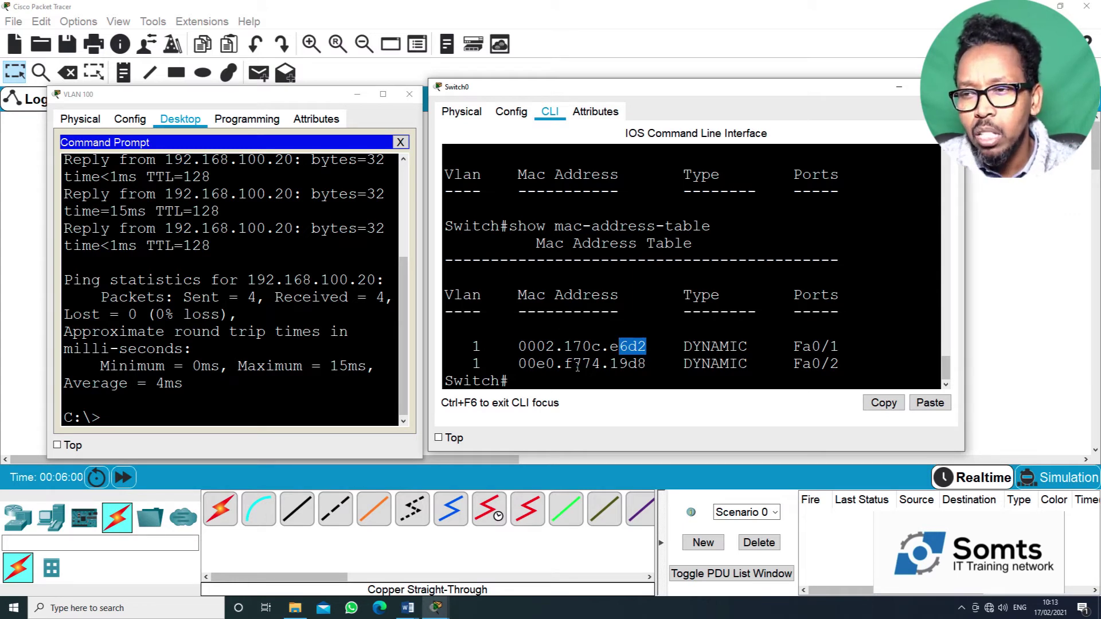
pyautogui.click(540, 373)
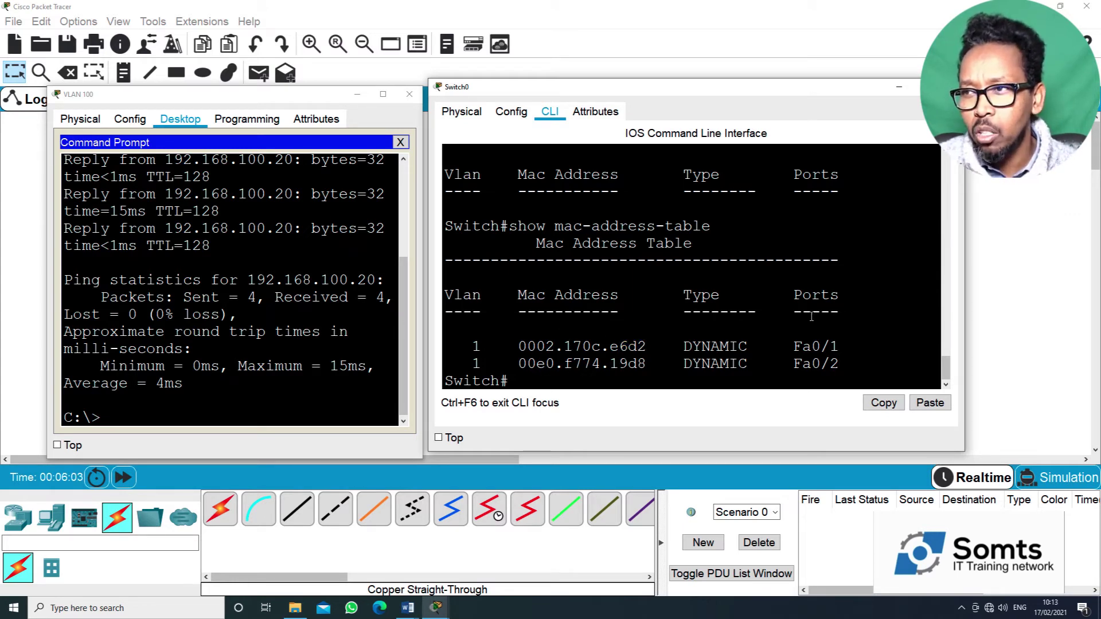
# Step: Compare the MAC address table output from before the ping with the latest output
pyautogui.moveTo(944, 365)
pyautogui.mouseDown()
pyautogui.moveTo(943, 347)
pyautogui.moveTo(947, 365)
pyautogui.mouseUp()
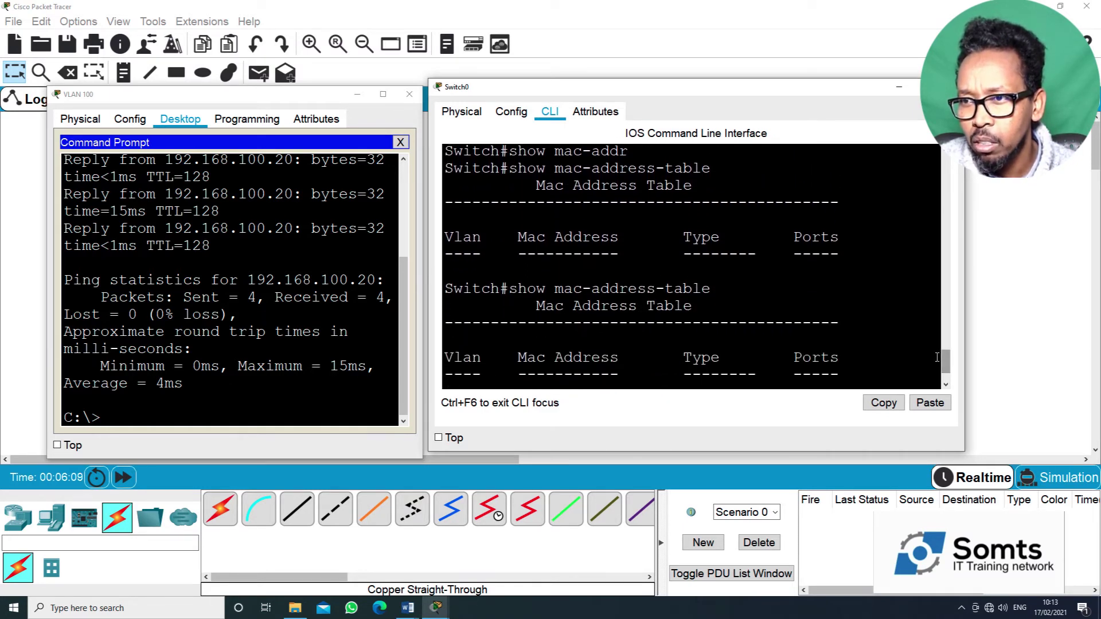
pyautogui.moveTo(458, 236); pyautogui.dragTo(590, 237)
pyautogui.moveTo(526, 260); pyautogui.dragTo(598, 255)
pyautogui.moveTo(665, 253); pyautogui.dragTo(811, 252)
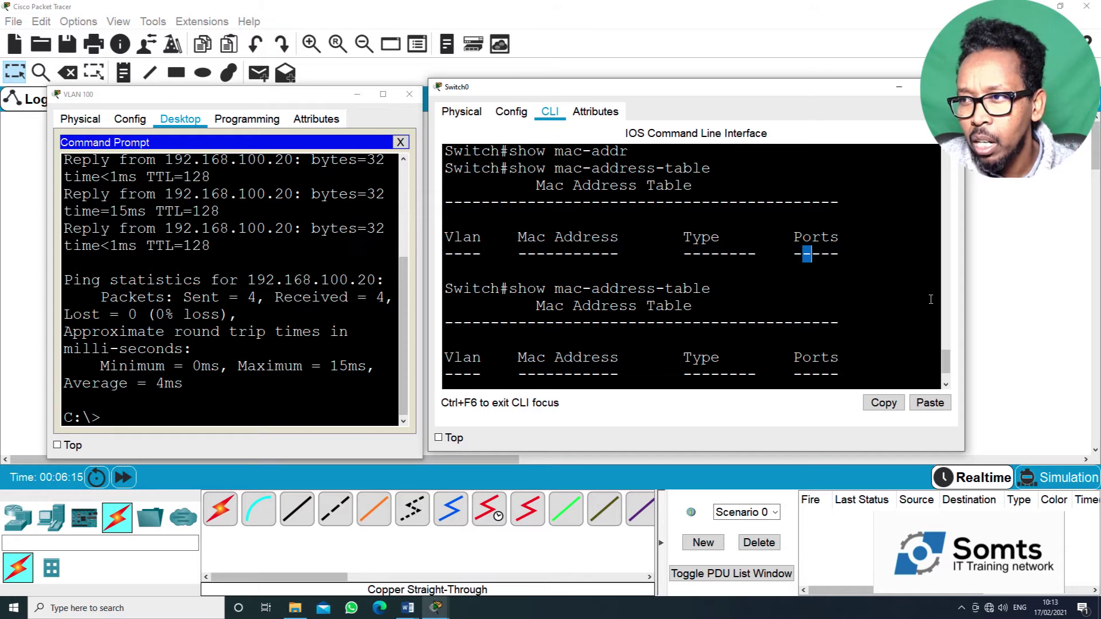
pyautogui.moveTo(943, 354); pyautogui.dragTo(946, 366)
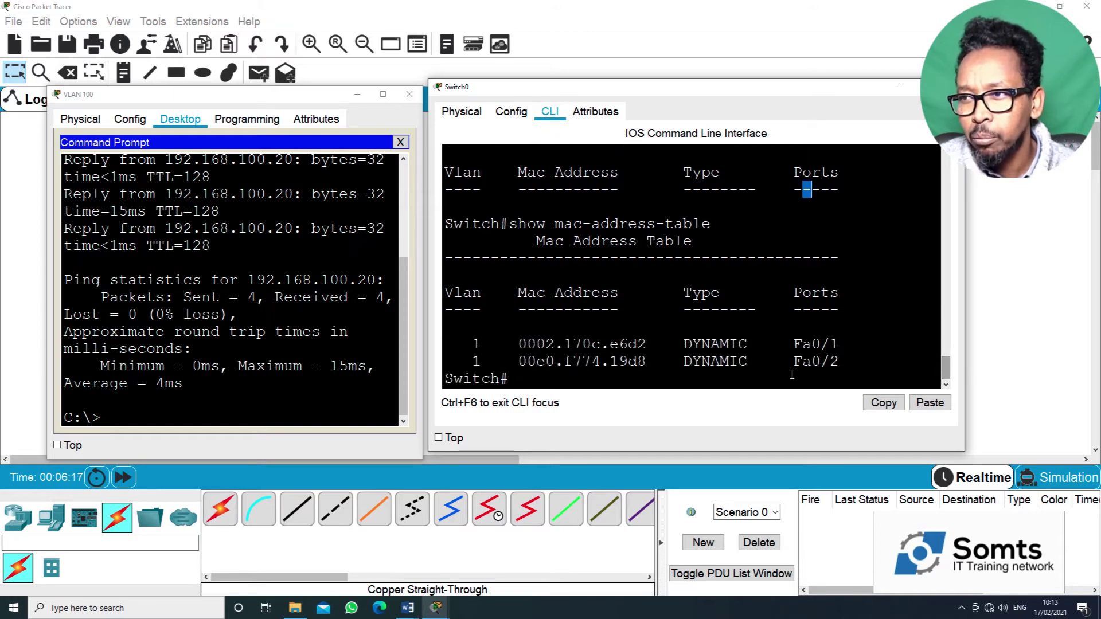
pyautogui.moveTo(473, 331); pyautogui.dragTo(846, 370)
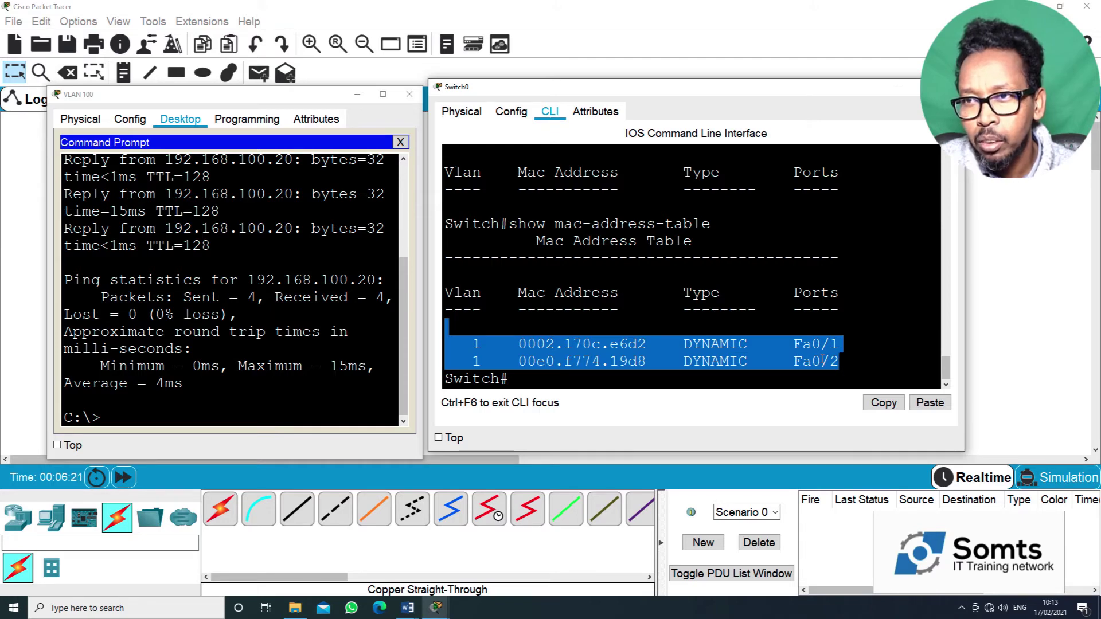
# Step: Minimise the VLAN 100 window and display the switch's ARP table with show arp
pyautogui.click(358, 97)
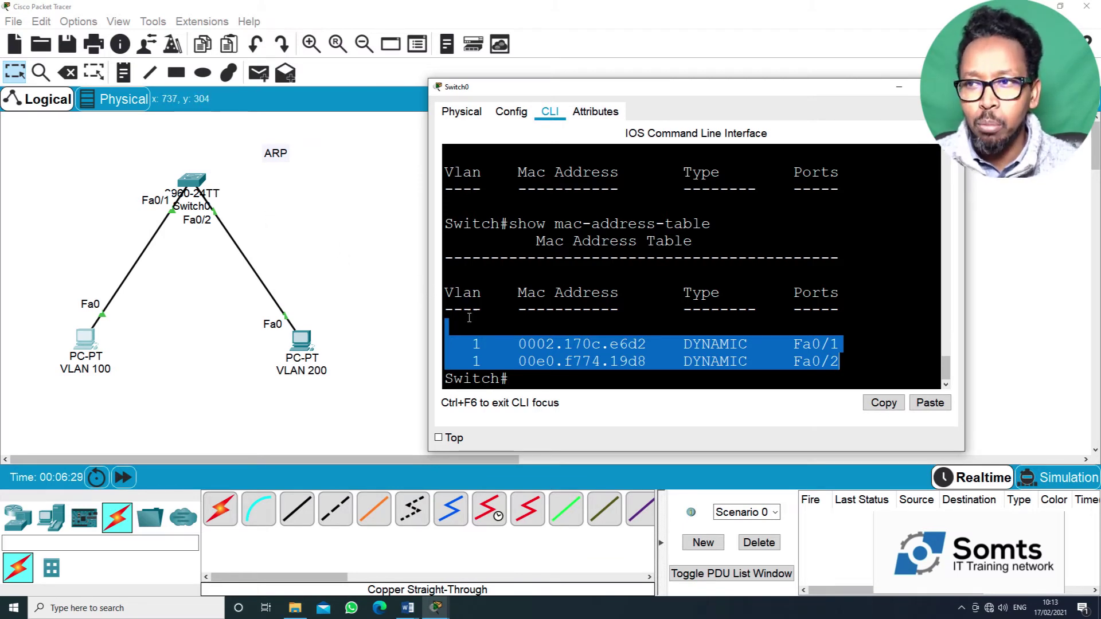
pyautogui.click(562, 374)
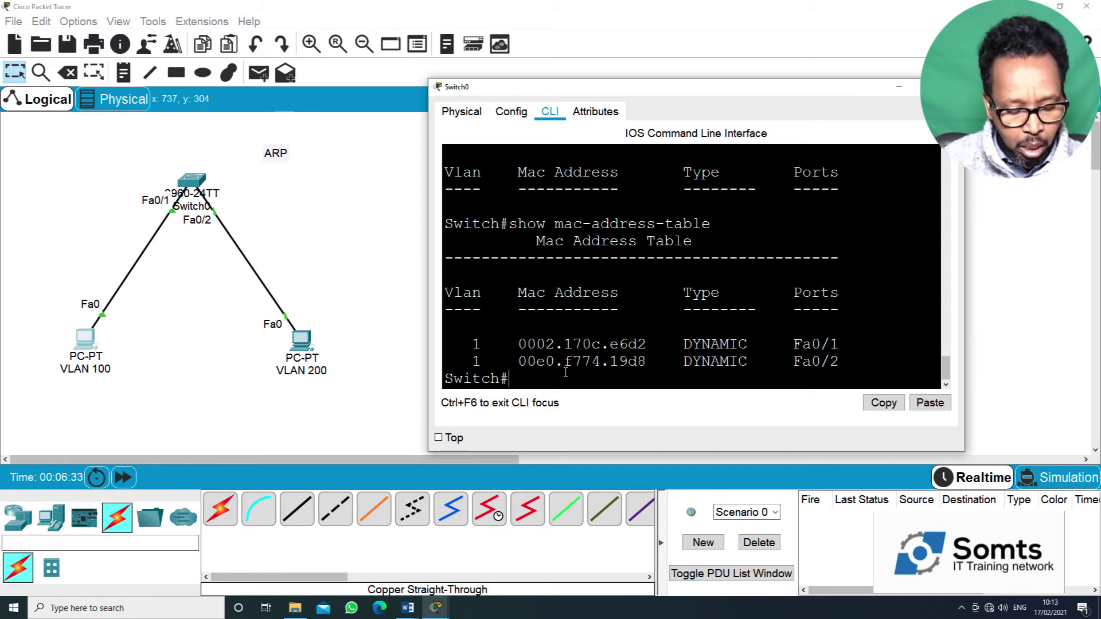
pyautogui.write('show ar')
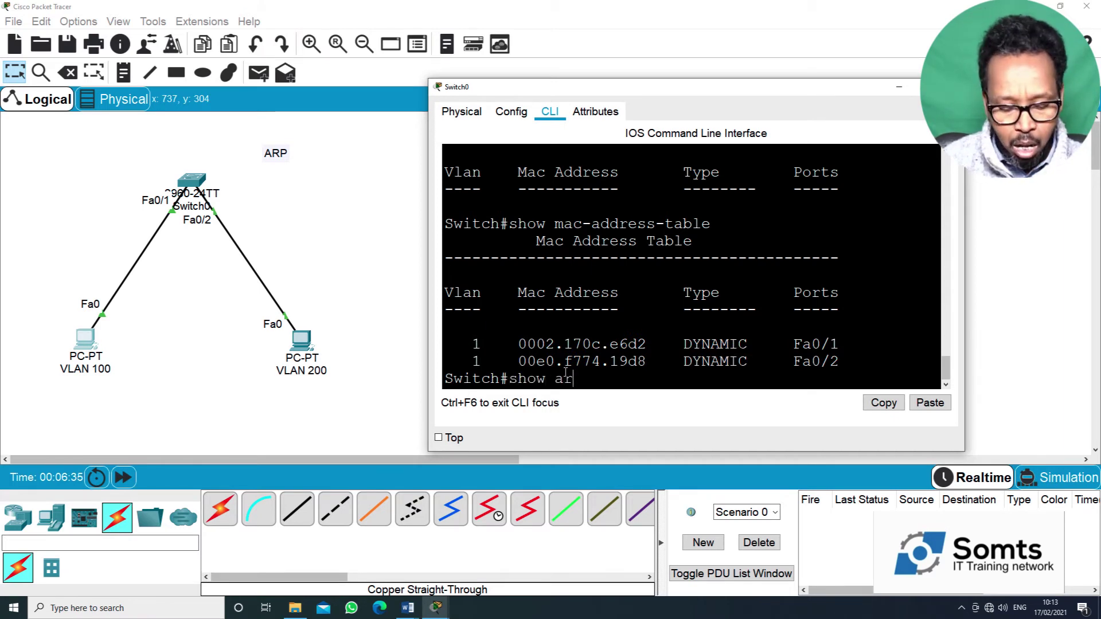
pyautogui.write('p')
pyautogui.press('Return')
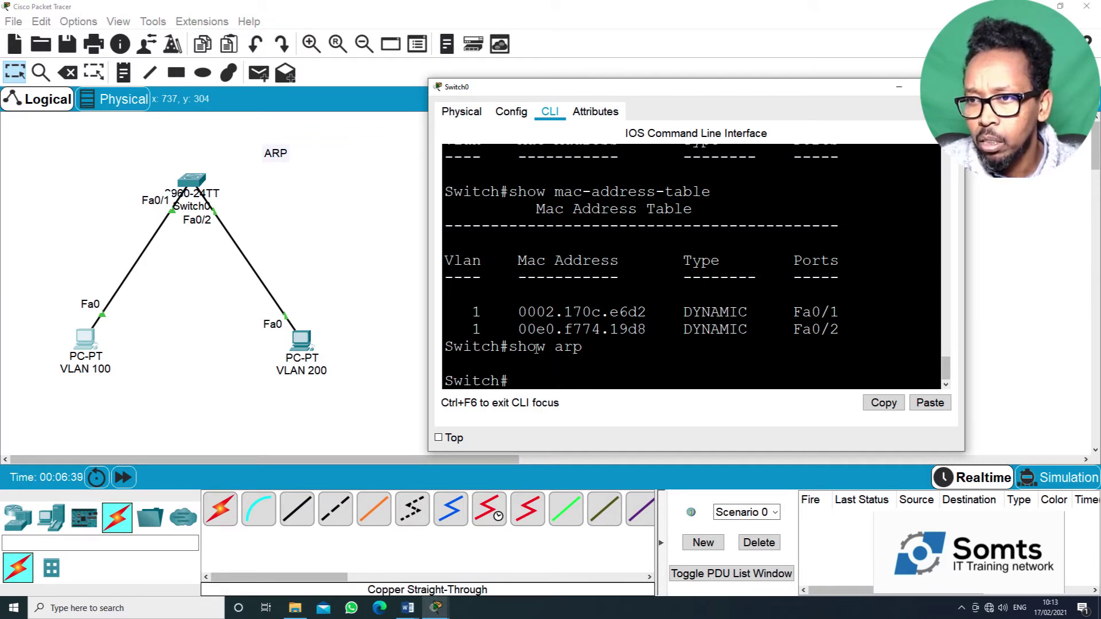
# Step: Query the switch's ARP entries with show ip arp
pyautogui.write('s')
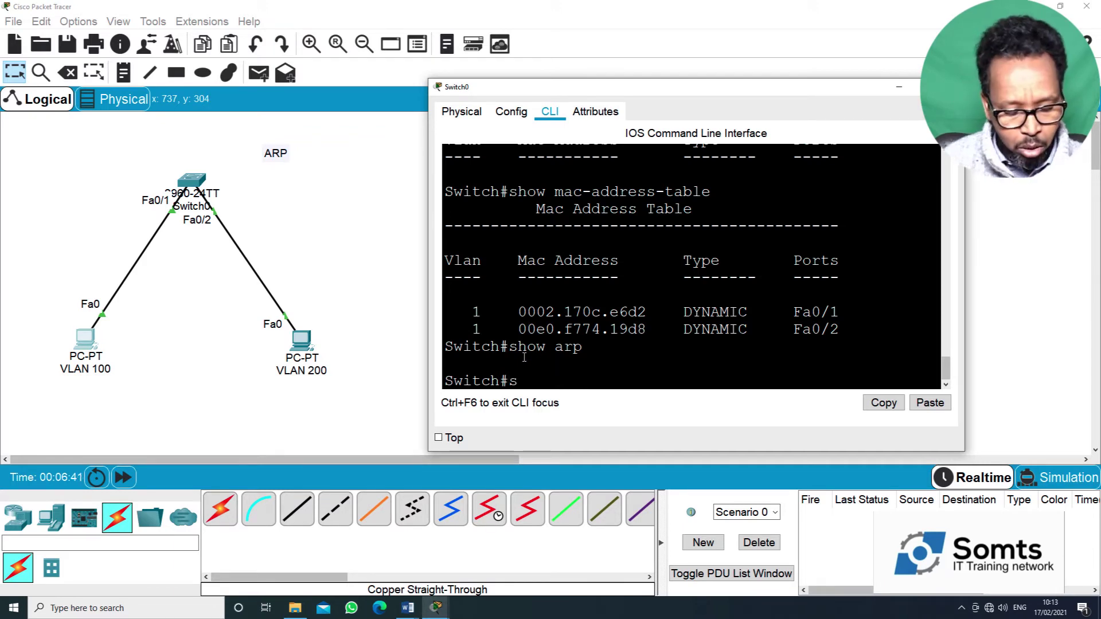
pyautogui.write('how ip a')
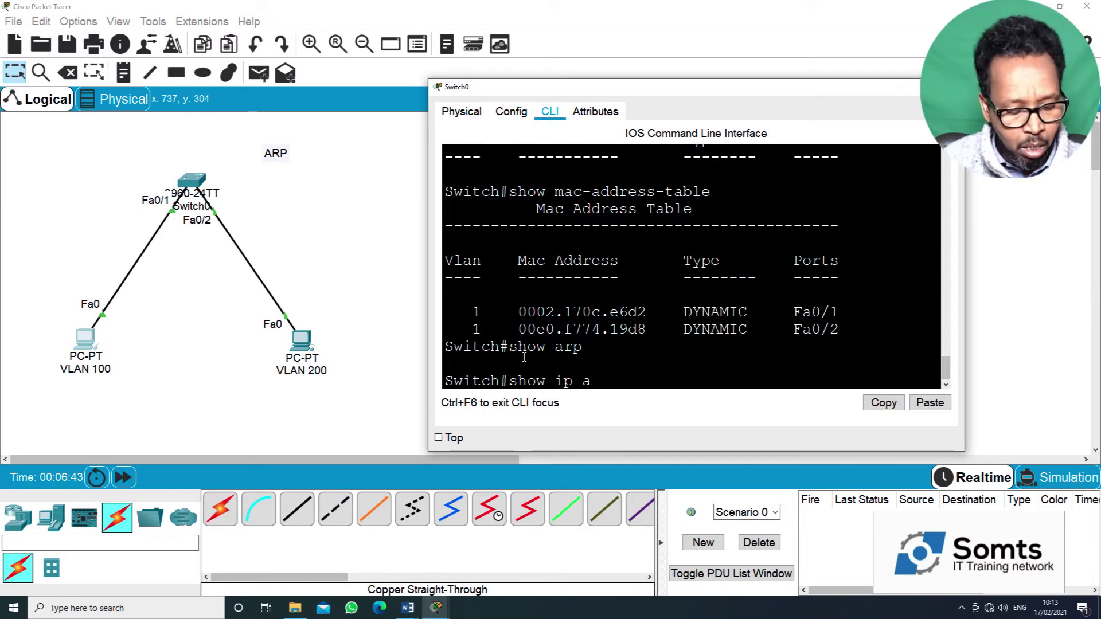
pyautogui.write('rp')
pyautogui.press('Return')
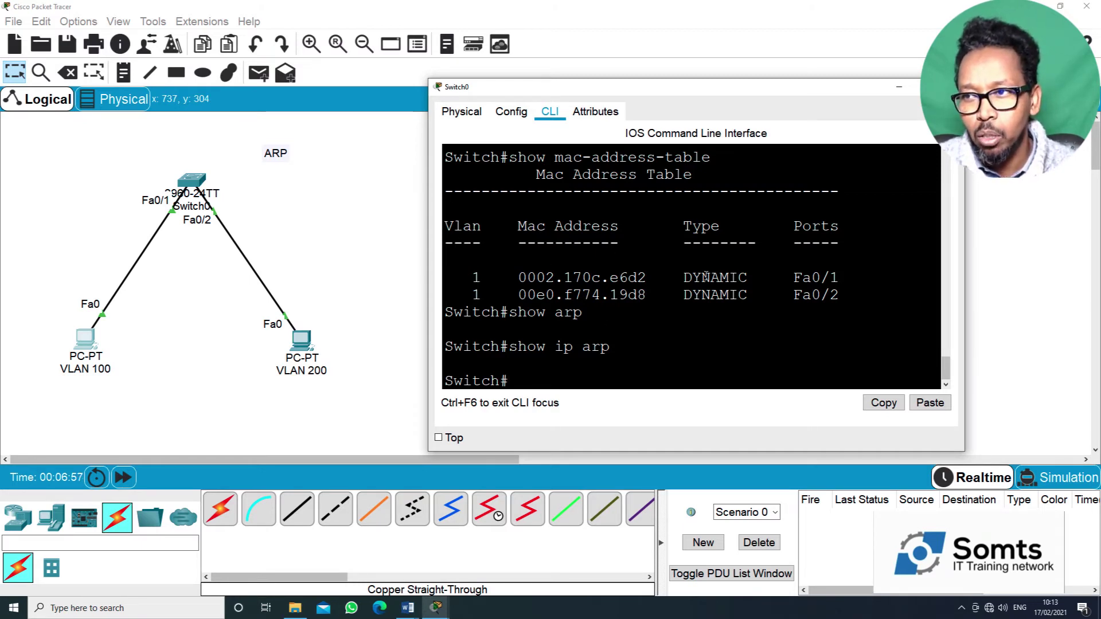
# Step: Examine the Type column of both entries in the switch's latest MAC address table output
pyautogui.moveTo(686, 277); pyautogui.dragTo(748, 286)
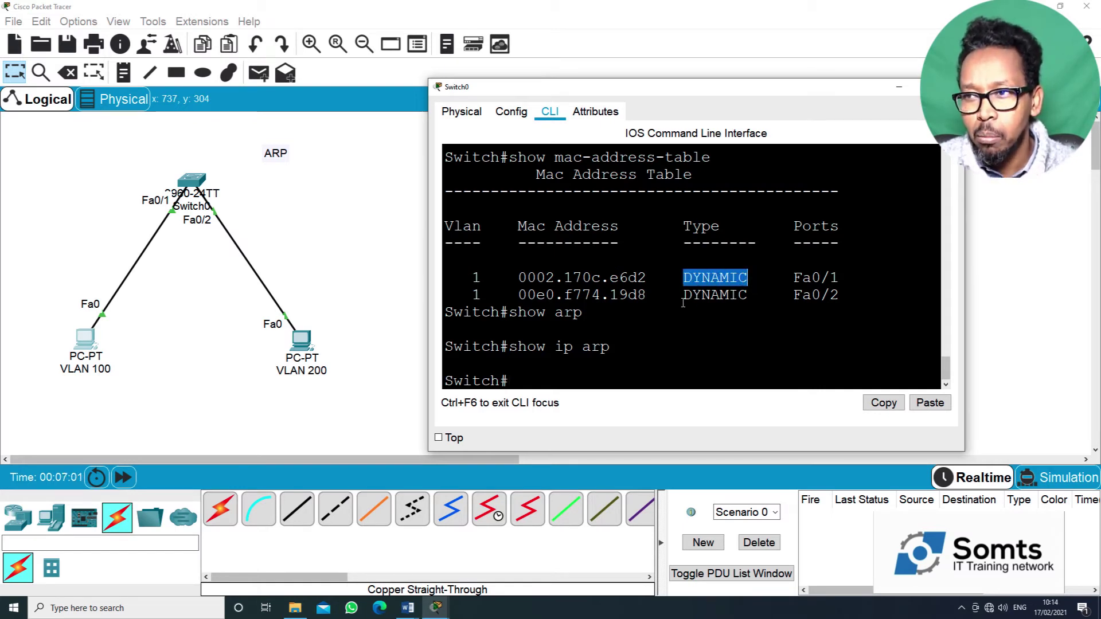
pyautogui.moveTo(682, 303); pyautogui.dragTo(748, 304)
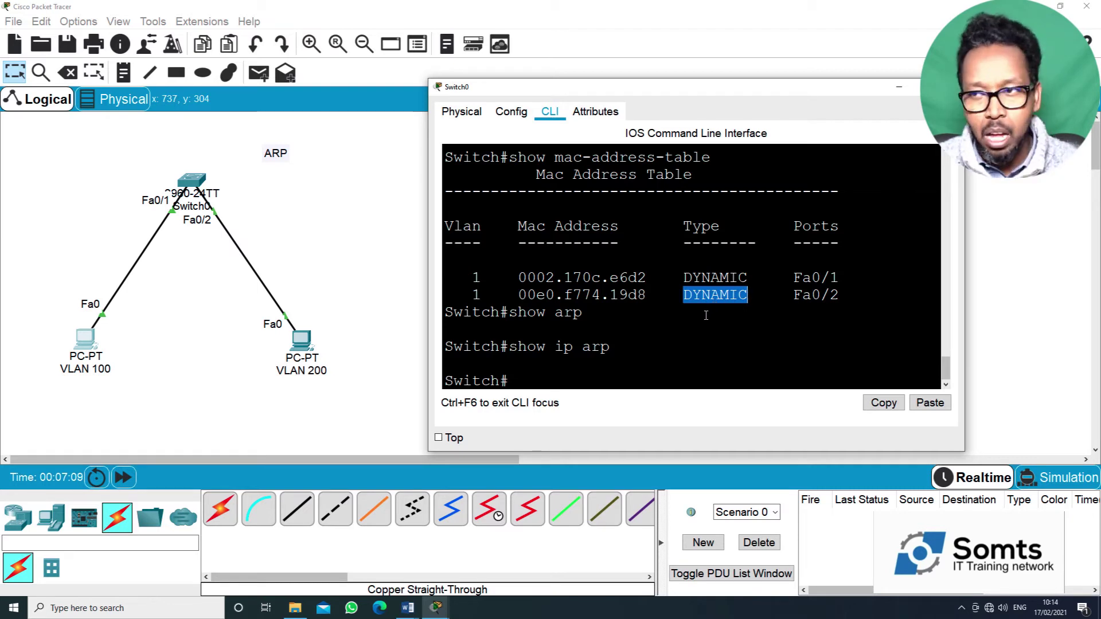
pyautogui.click(683, 334)
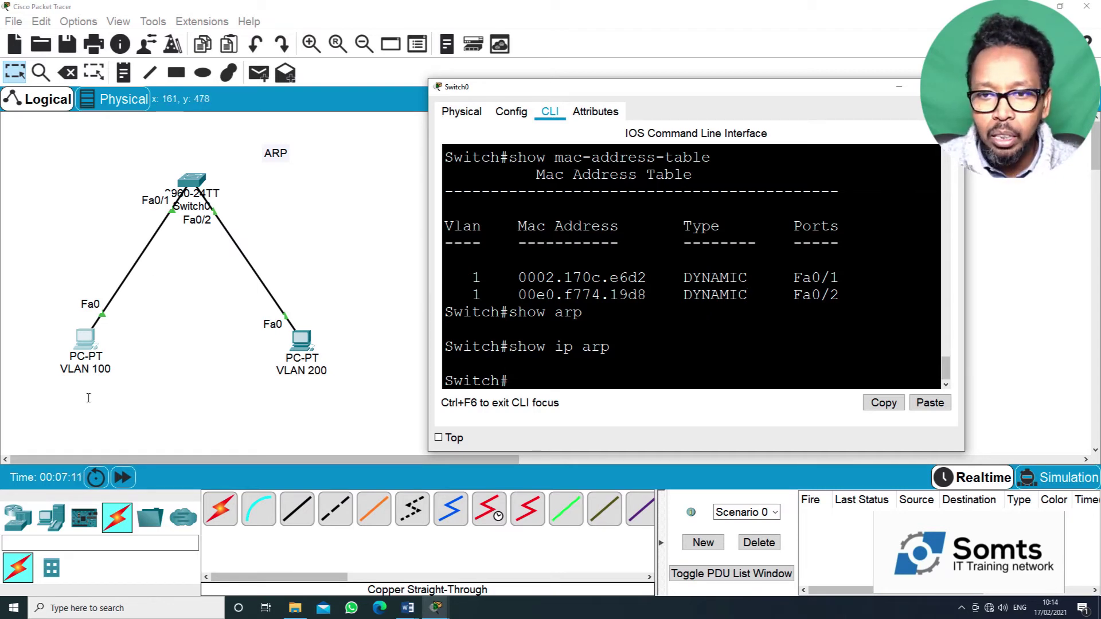
# Step: Add a third PC to the workspace, beside the VLAN 200 PC
pyautogui.click(32, 519)
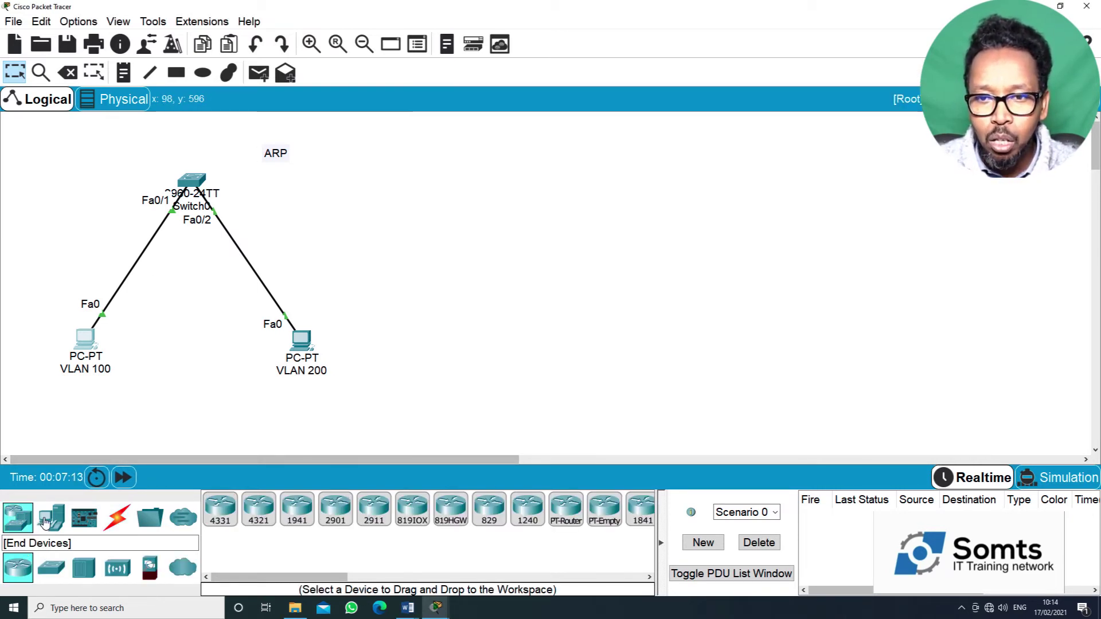
pyautogui.click(47, 520)
pyautogui.click(220, 509)
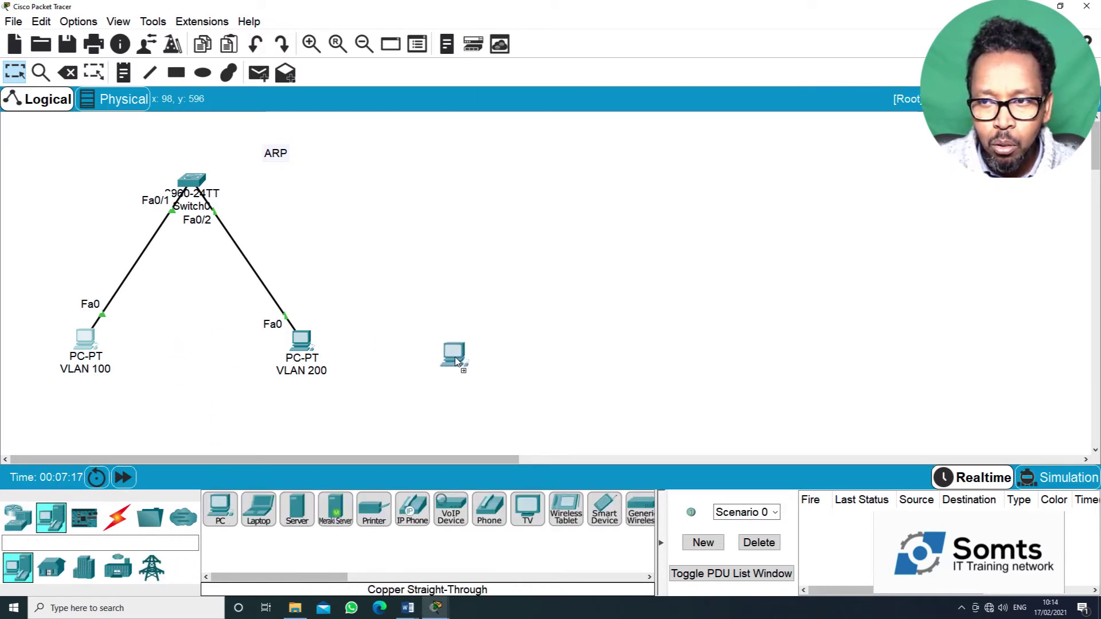
pyautogui.click(456, 363)
# Step: Connect Switch0's FastEthernet0/3 to the new PC's FastEthernet0 with a copper straight-through cable
pyautogui.click(117, 518)
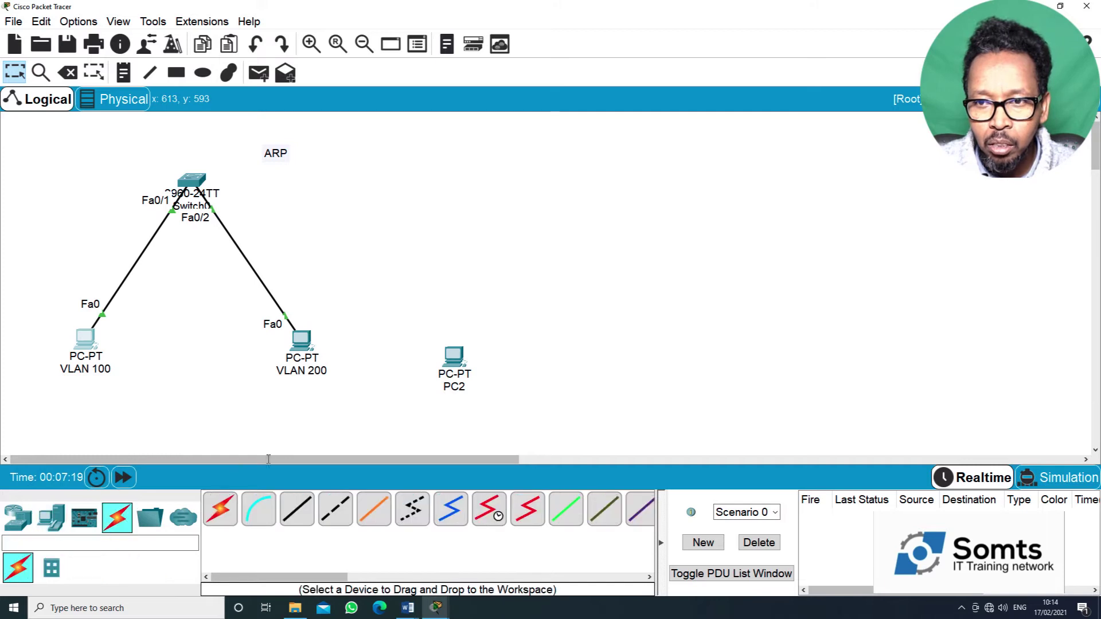
pyautogui.click(308, 509)
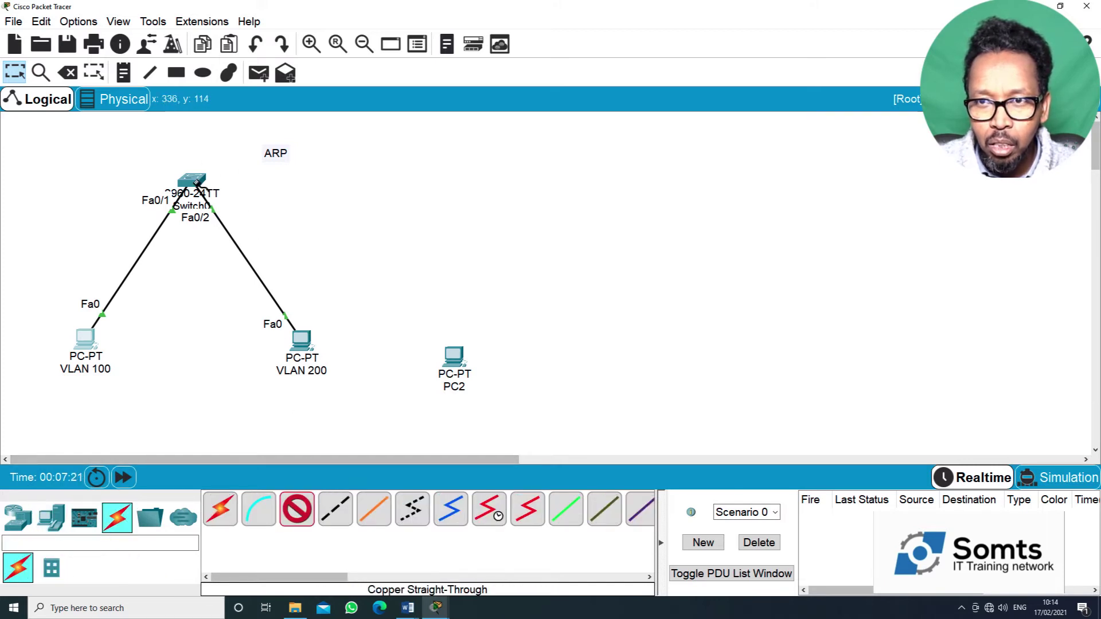
pyautogui.click(198, 177)
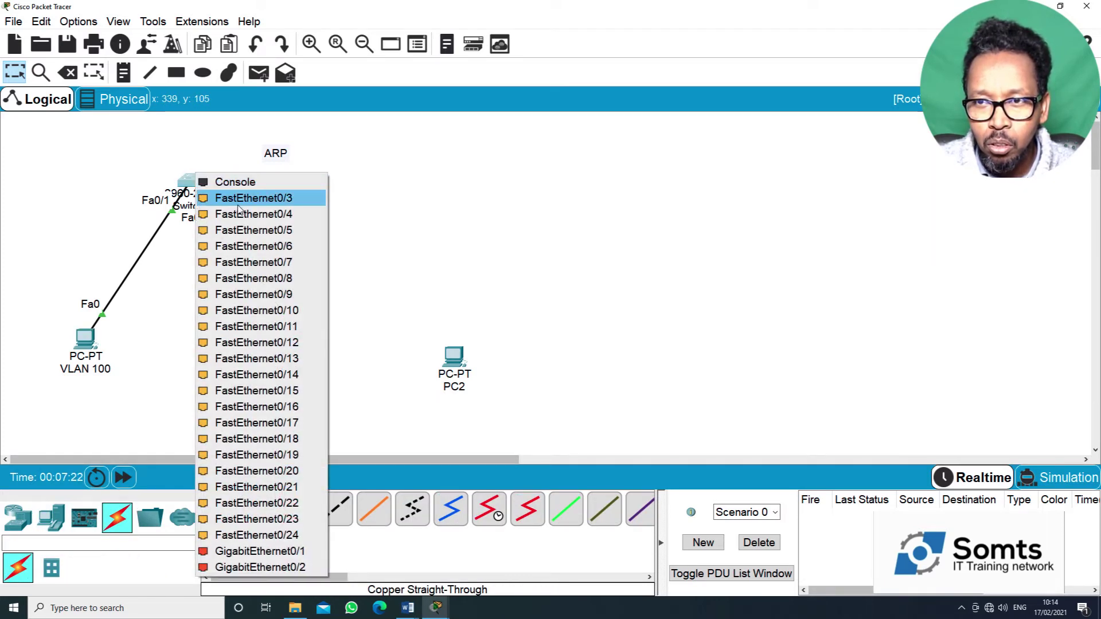
pyautogui.click(252, 197)
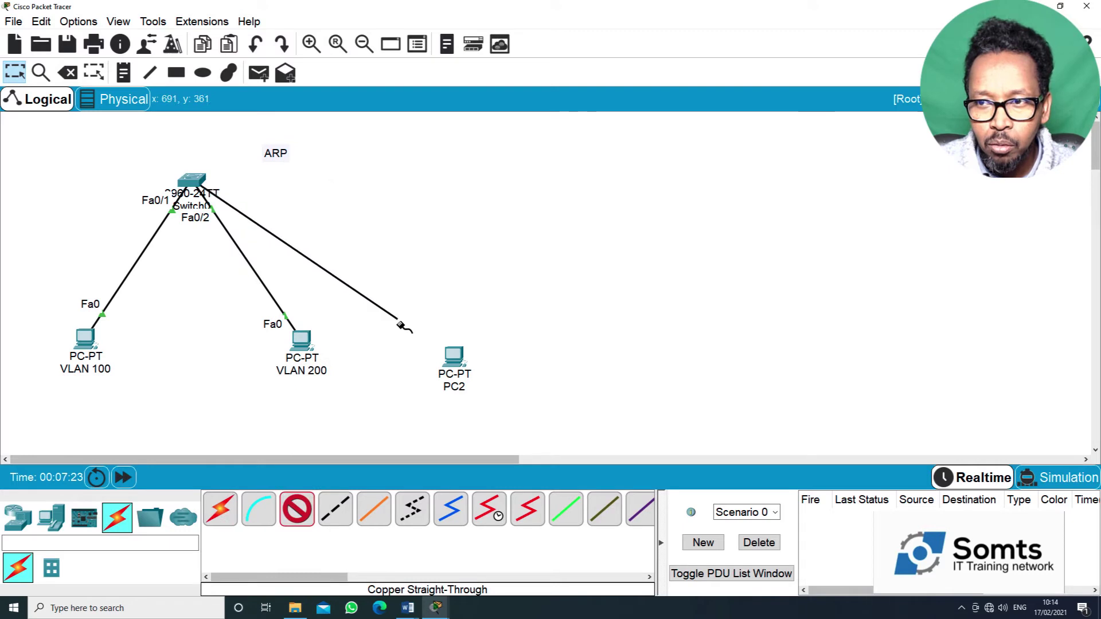
pyautogui.click(454, 358)
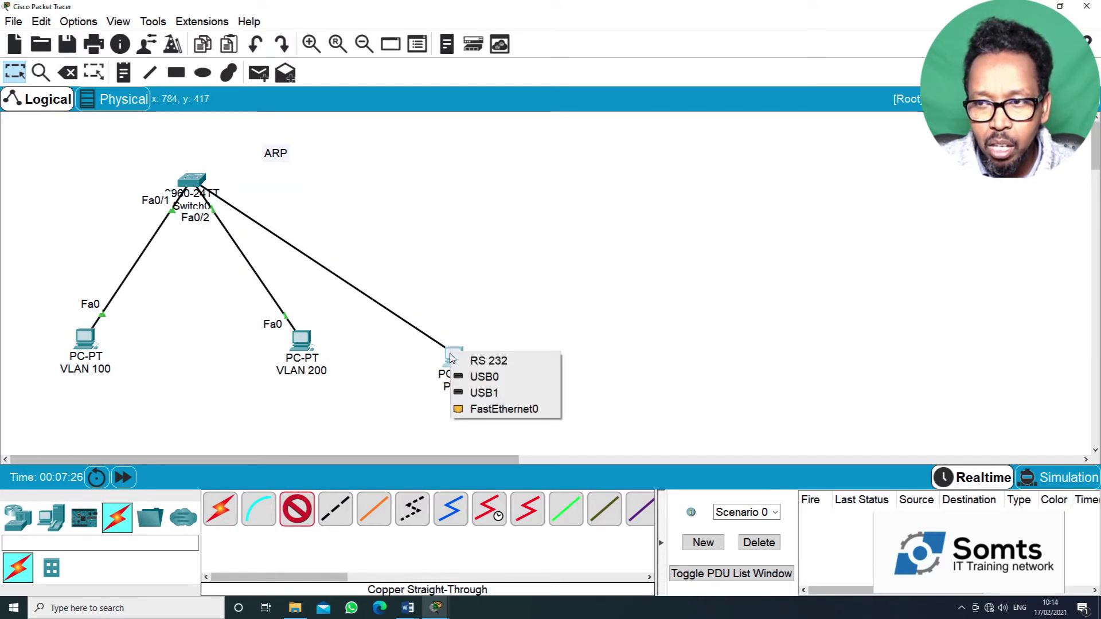
pyautogui.click(493, 409)
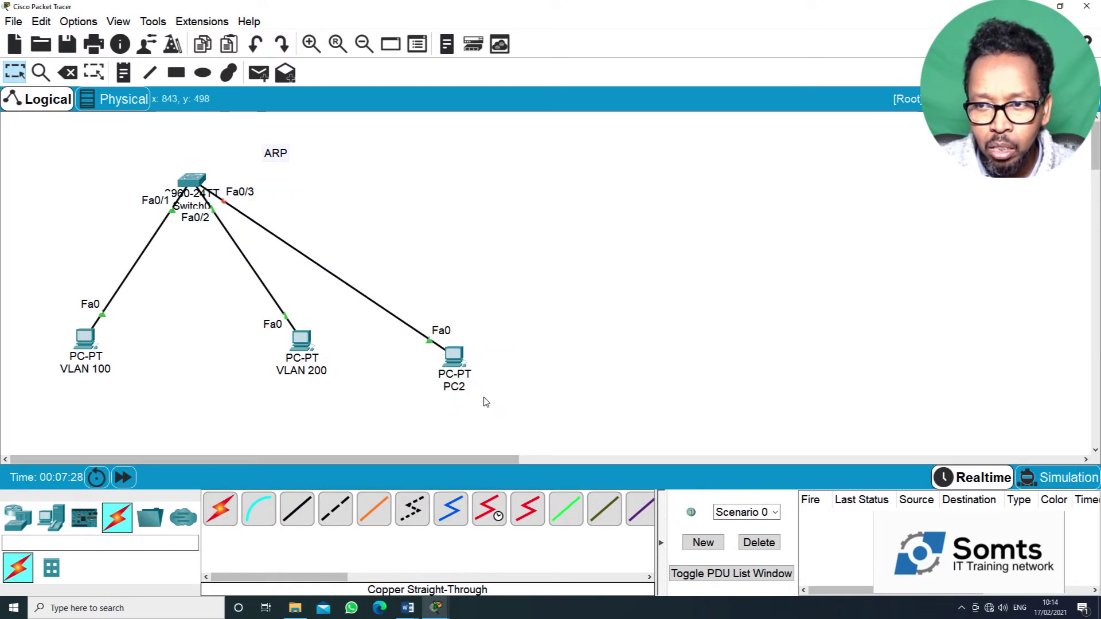
# Step: Give PC2 the static IPv4 address 192.168.100.30 with subnet mask 255.255.255.0, and close its configuration window
pyautogui.click(467, 358)
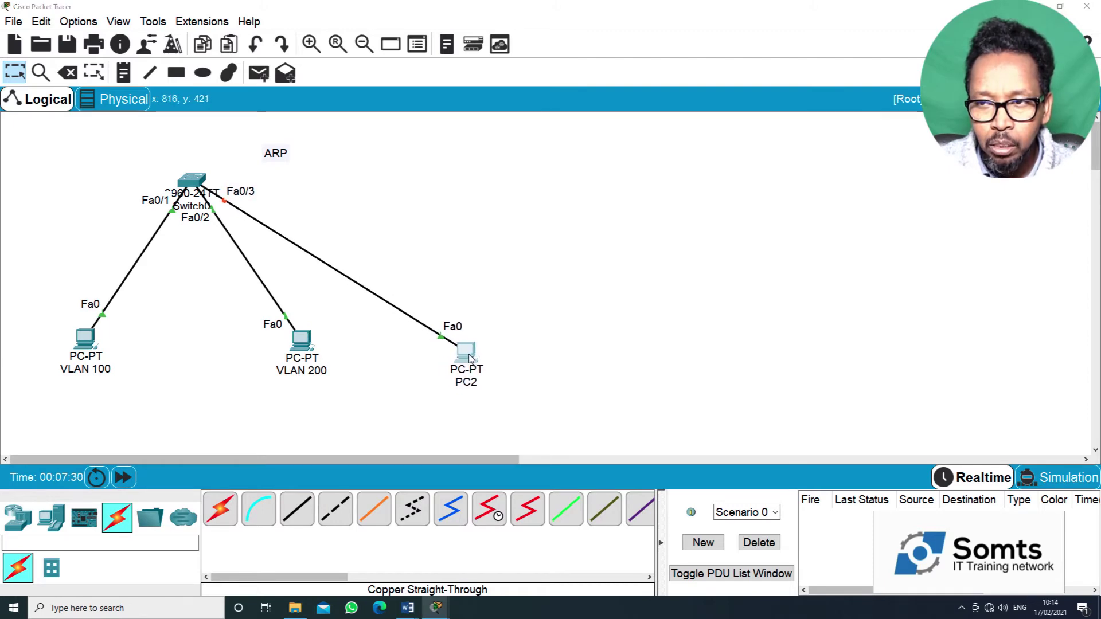
pyautogui.click(497, 137)
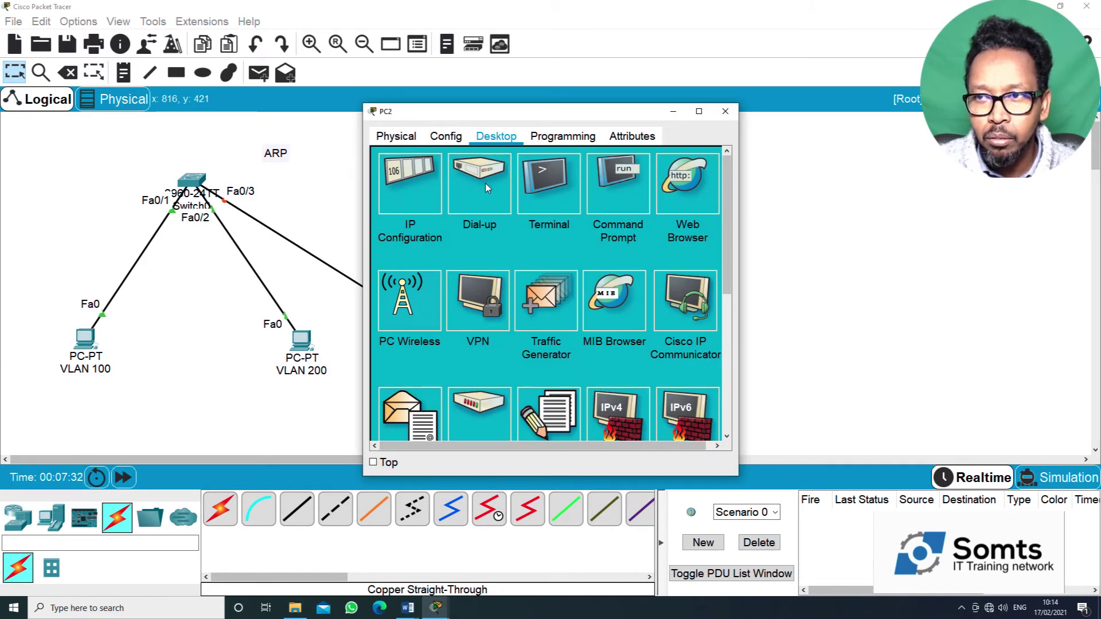
pyautogui.click(420, 169)
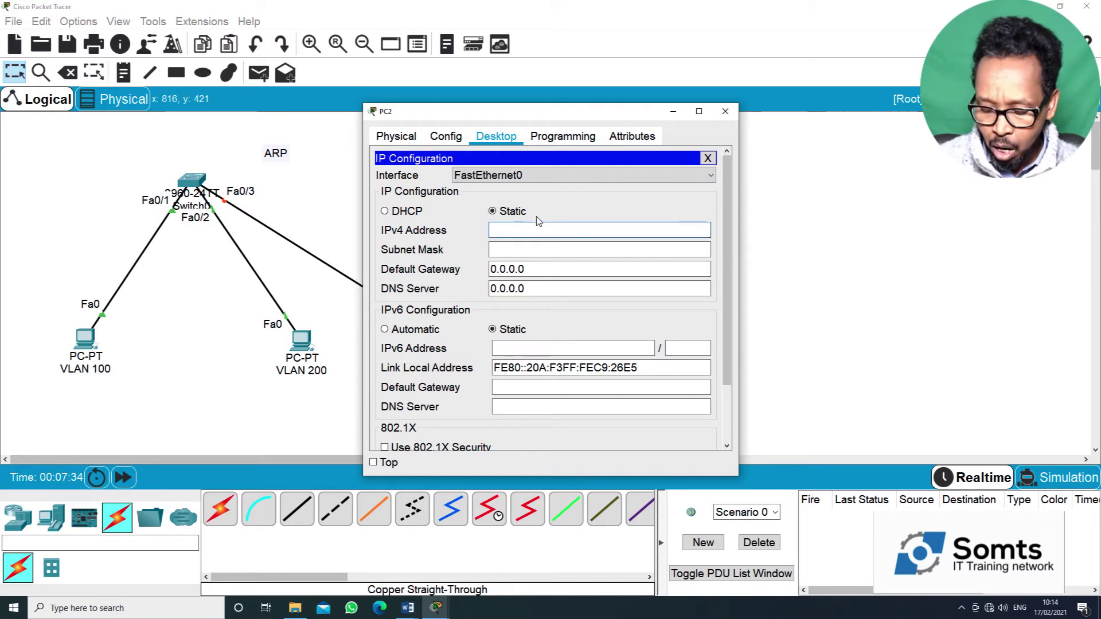
pyautogui.write('192.16')
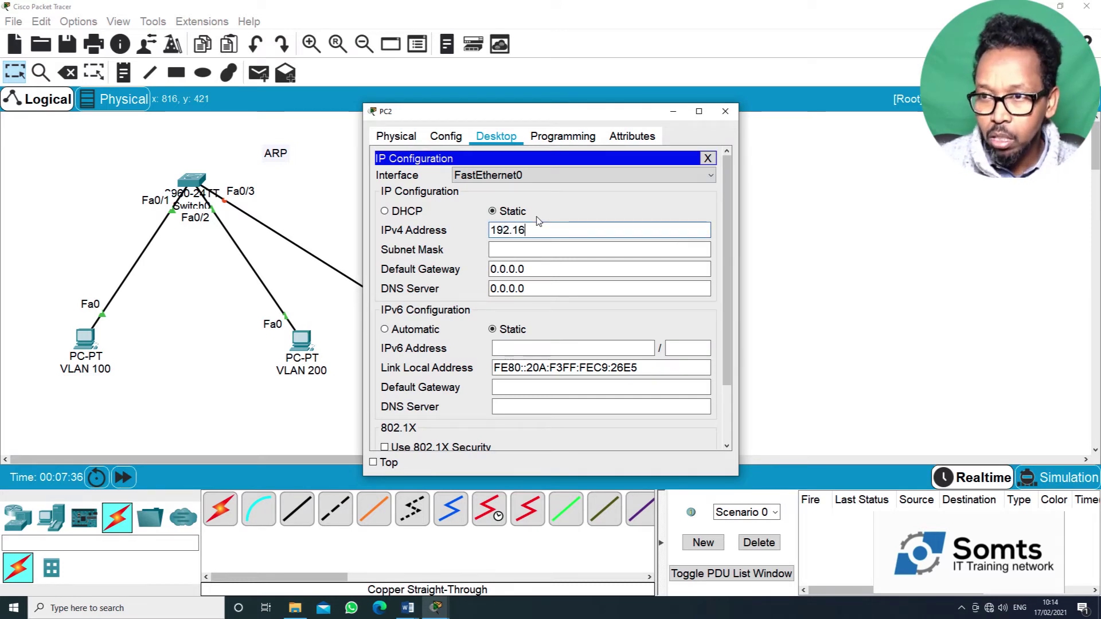
pyautogui.write('8.')
pyautogui.write('10')
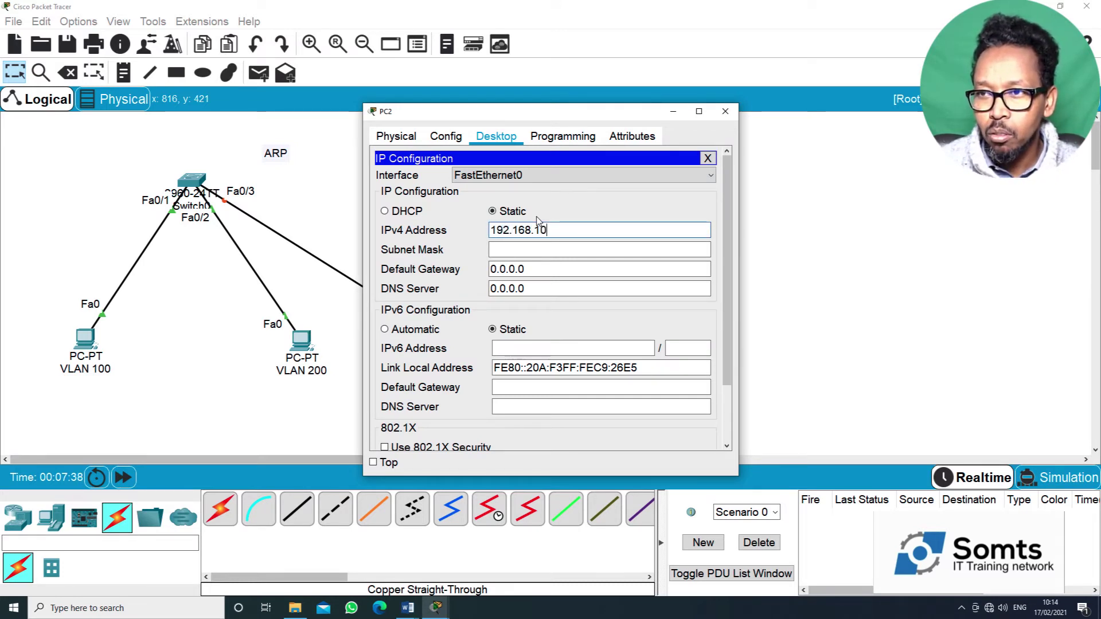
pyautogui.write('0.30')
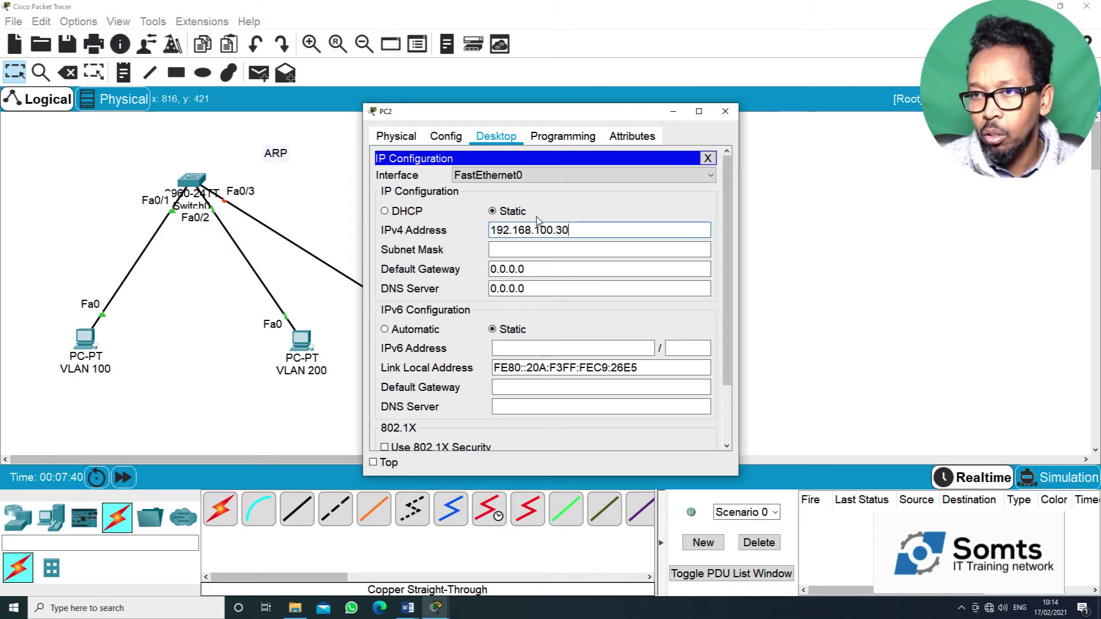
pyautogui.click(544, 251)
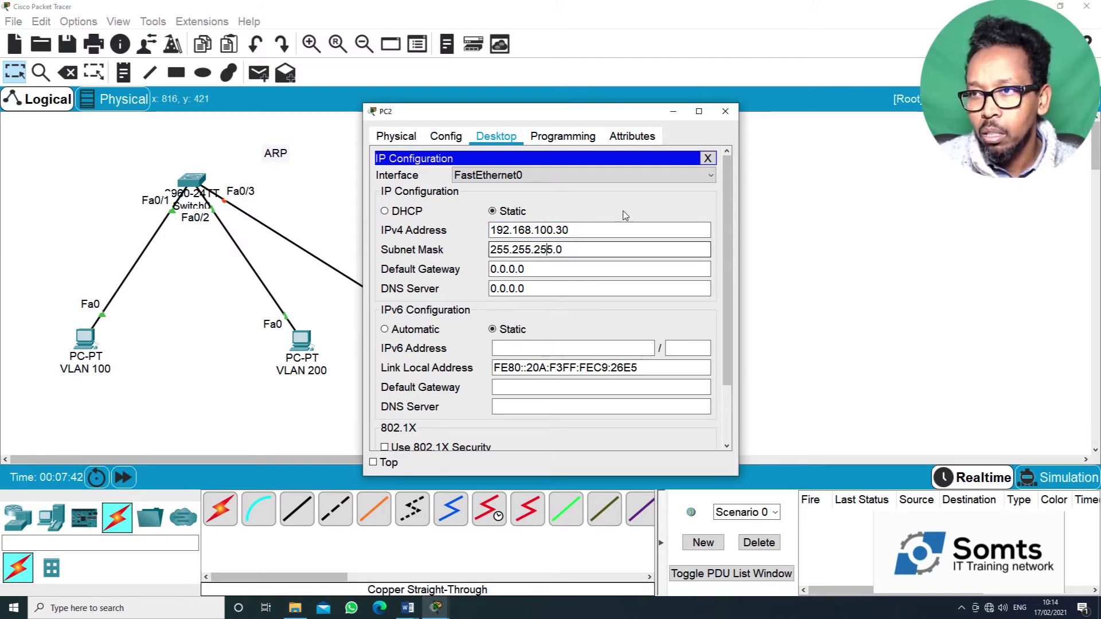
pyautogui.click(725, 112)
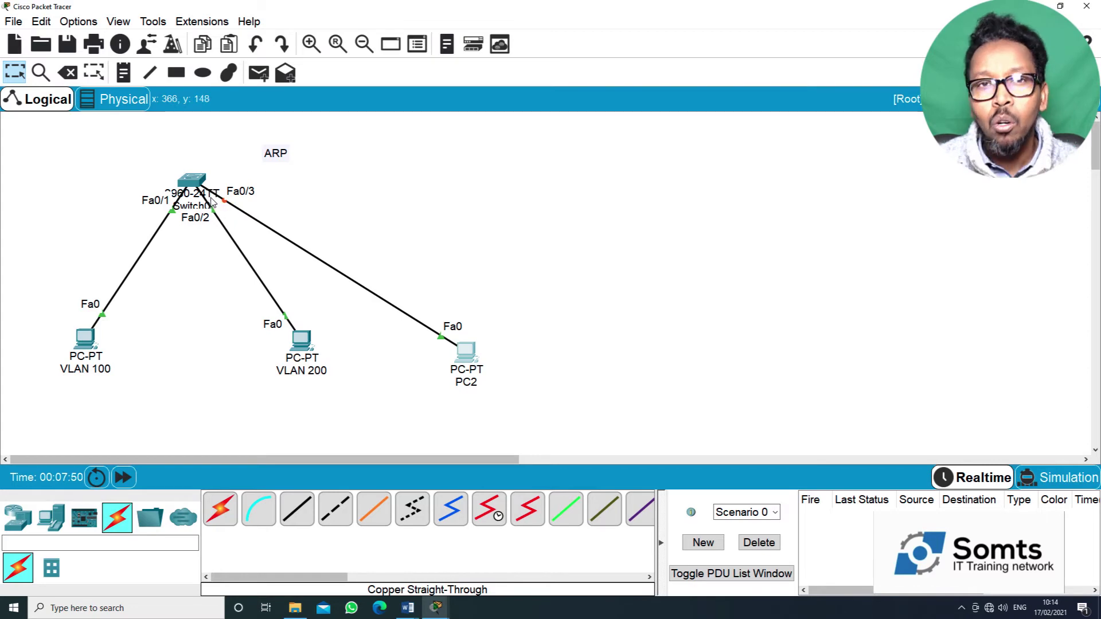
# Step: Reopen Switch0's command line, move its window into clear view, and run show arp again
pyautogui.moveTo(211, 201)
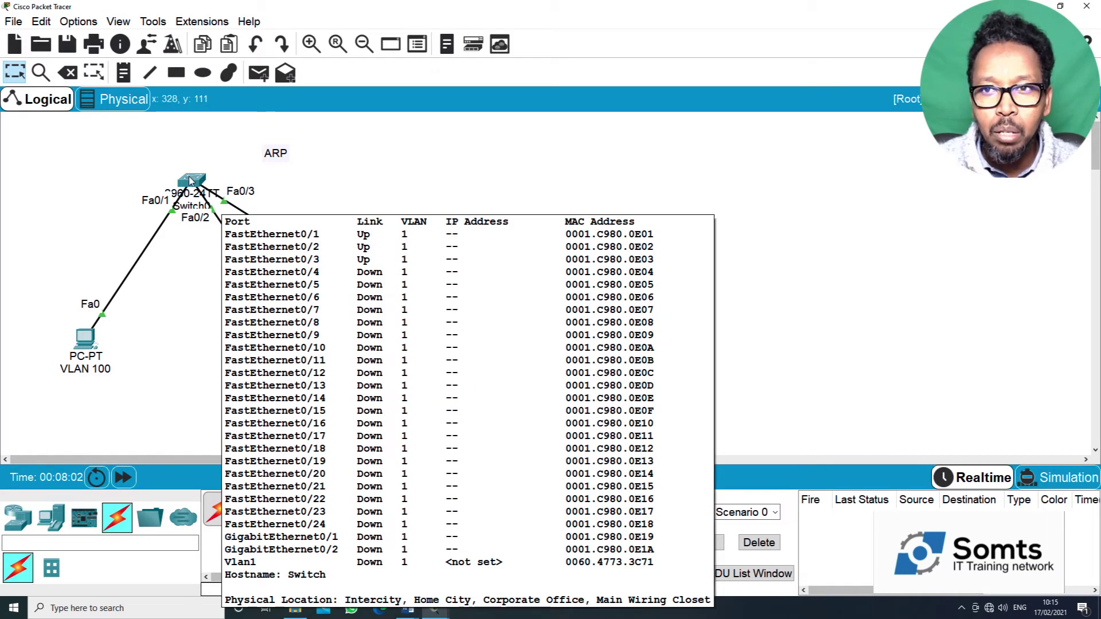
pyautogui.click(222, 211)
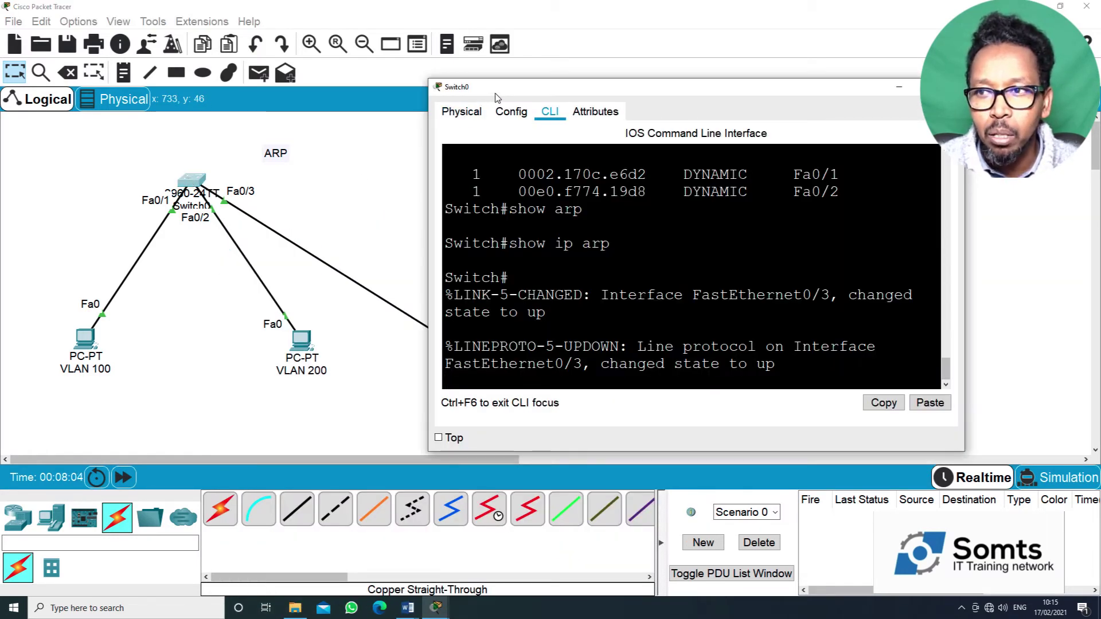
pyautogui.moveTo(503, 93); pyautogui.dragTo(506, 77)
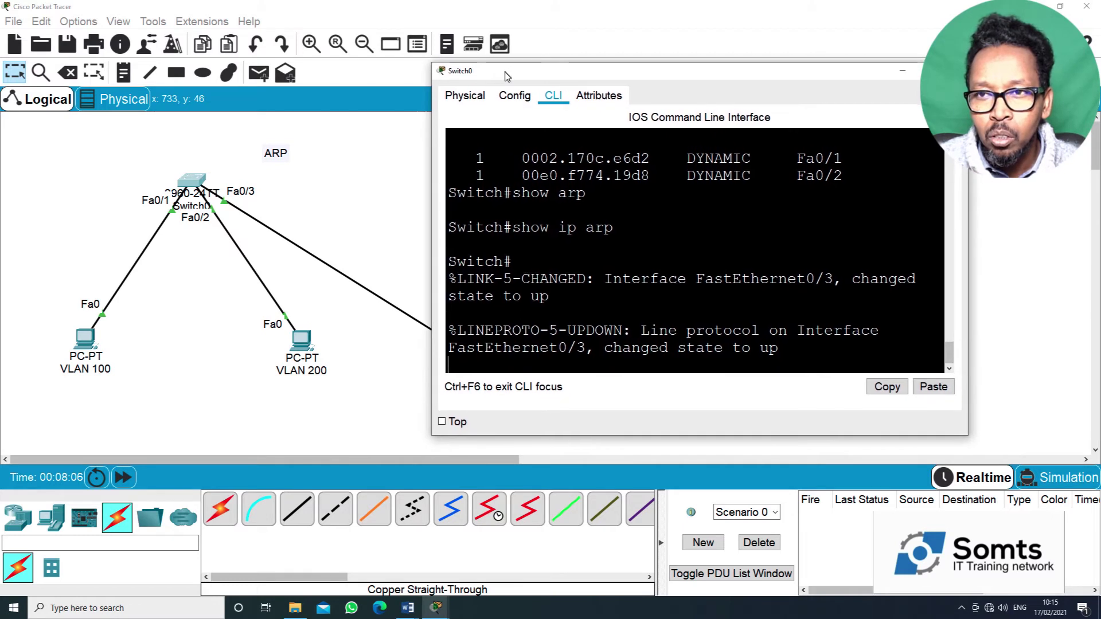
pyautogui.press('Up')
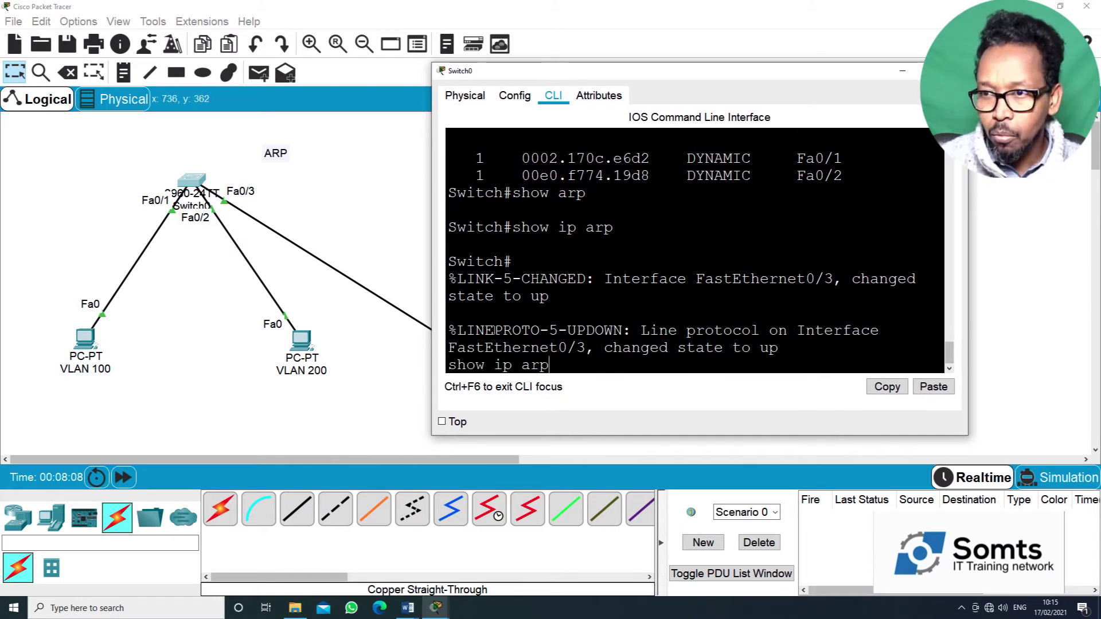
pyautogui.press('Up')
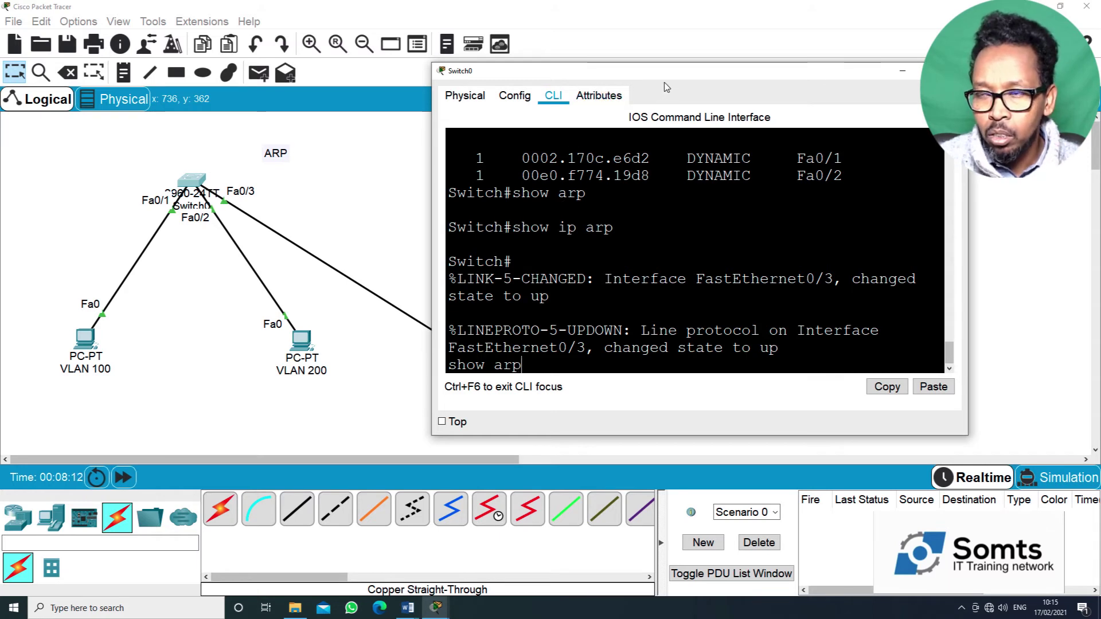
pyautogui.moveTo(673, 77); pyautogui.dragTo(557, 43)
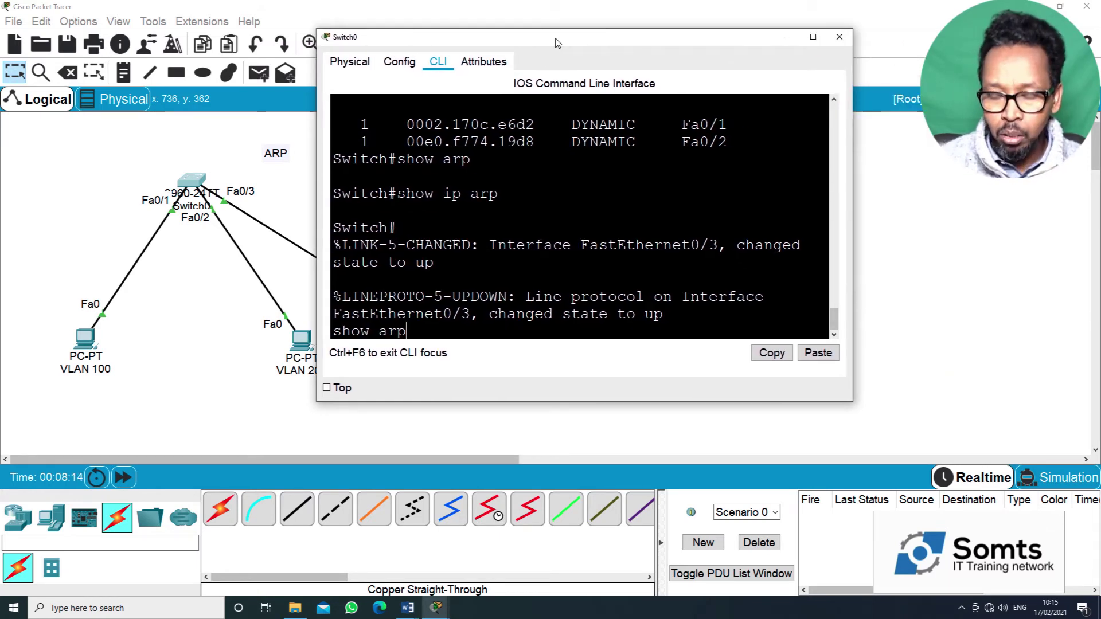
pyautogui.press('Return')
pyautogui.press('Return')
pyautogui.press('Return')
pyautogui.press('Return')
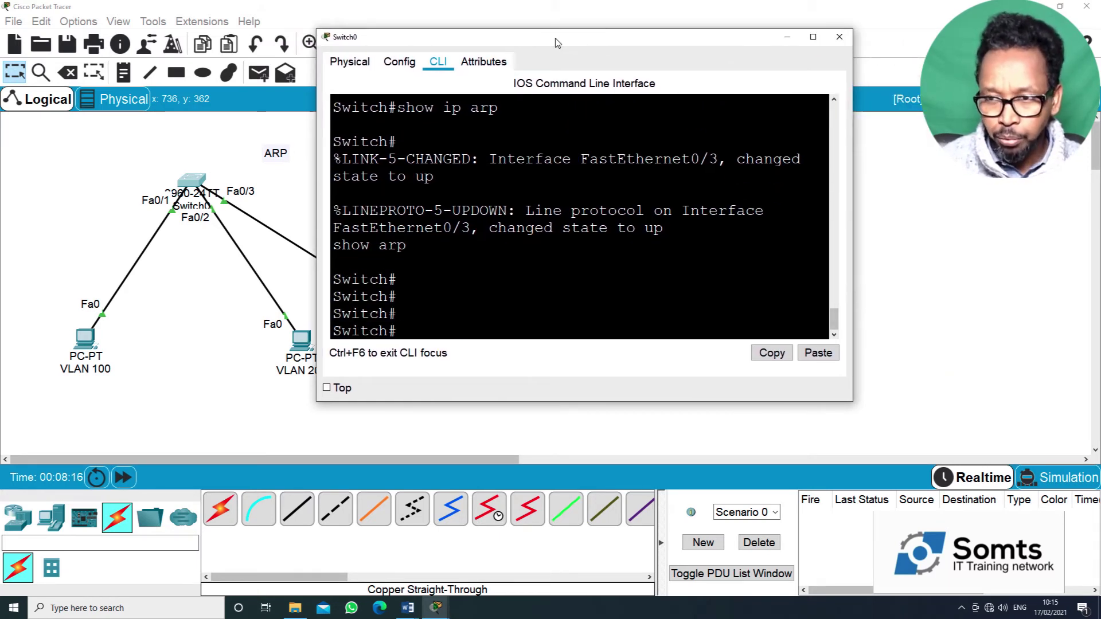
# Step: Run show mac-address-table again on Switch0 and examine the resulting table
pyautogui.press('Up')
pyautogui.press('Up')
pyautogui.press('Down')
pyautogui.press('Up')
pyautogui.press('Up')
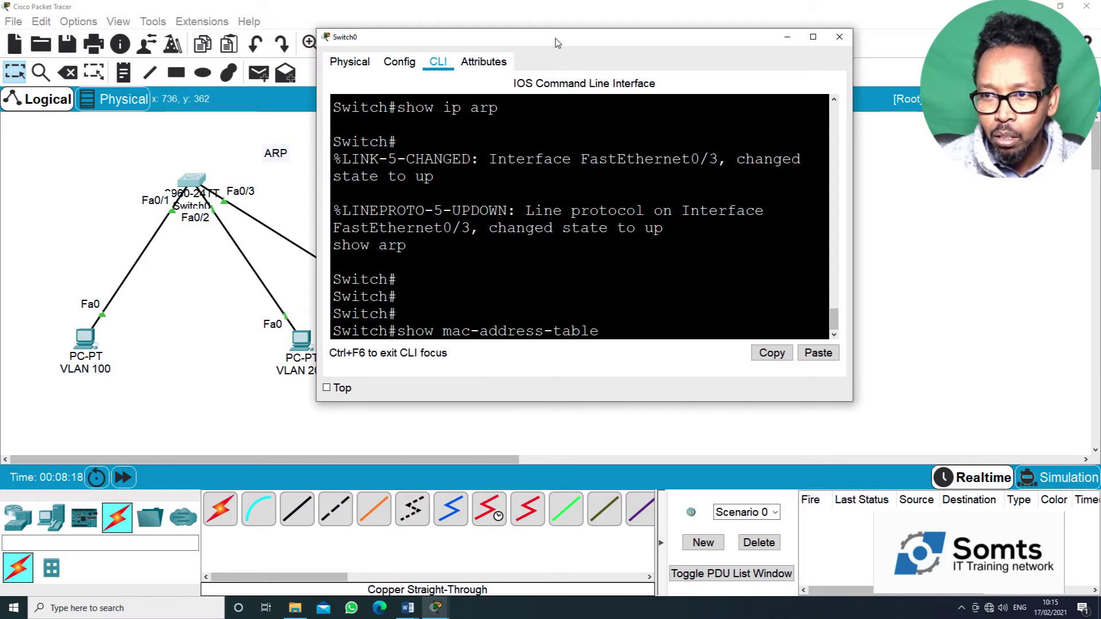
pyautogui.press('Return')
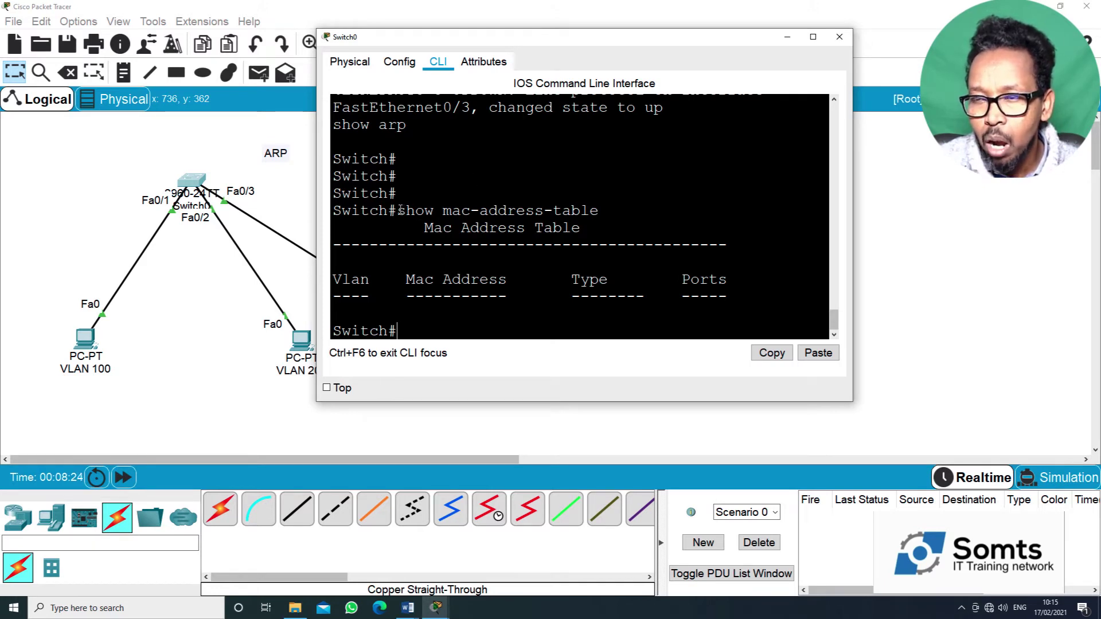
pyautogui.moveTo(400, 211); pyautogui.dragTo(729, 297)
pyautogui.click(540, 308)
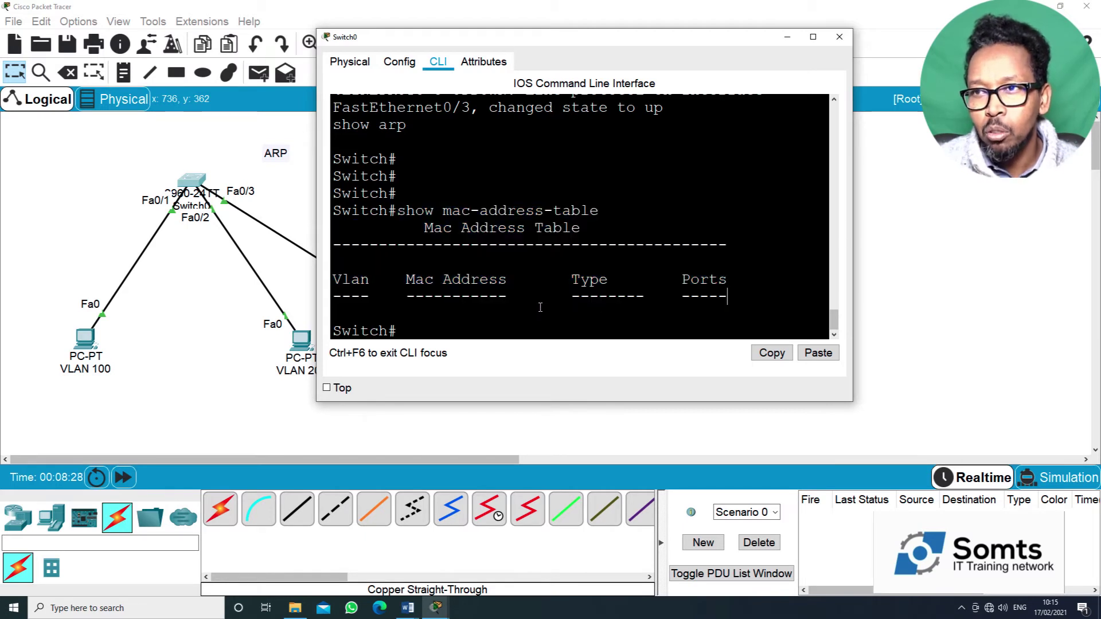
# Step: List the available options of the show mac-address-table command using the CLI's context help
pyautogui.write('ho')
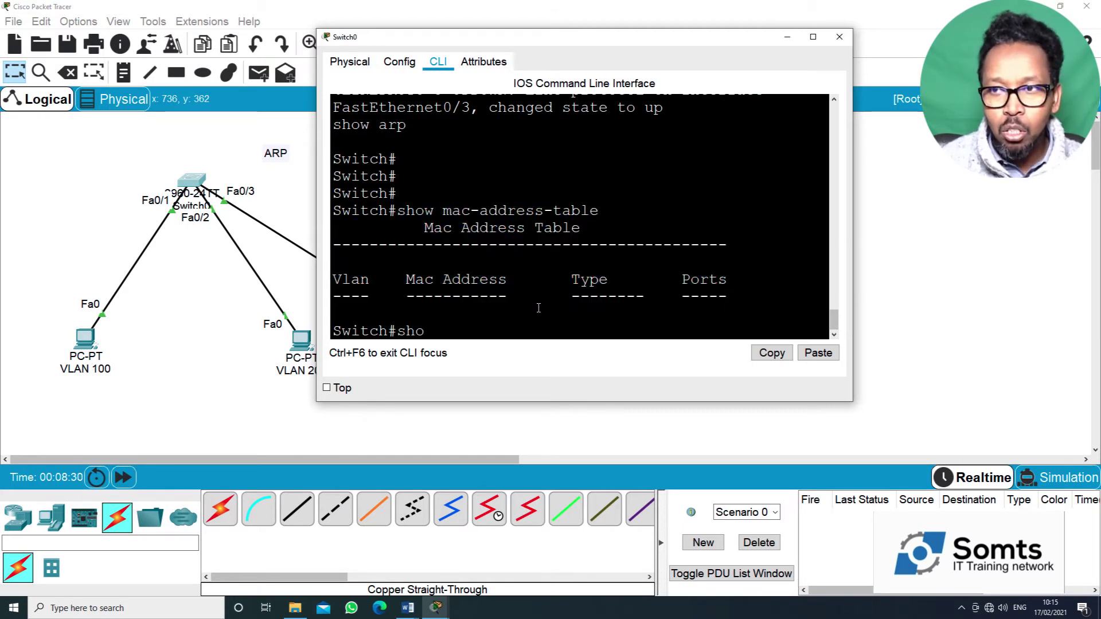
pyautogui.write('w mac')
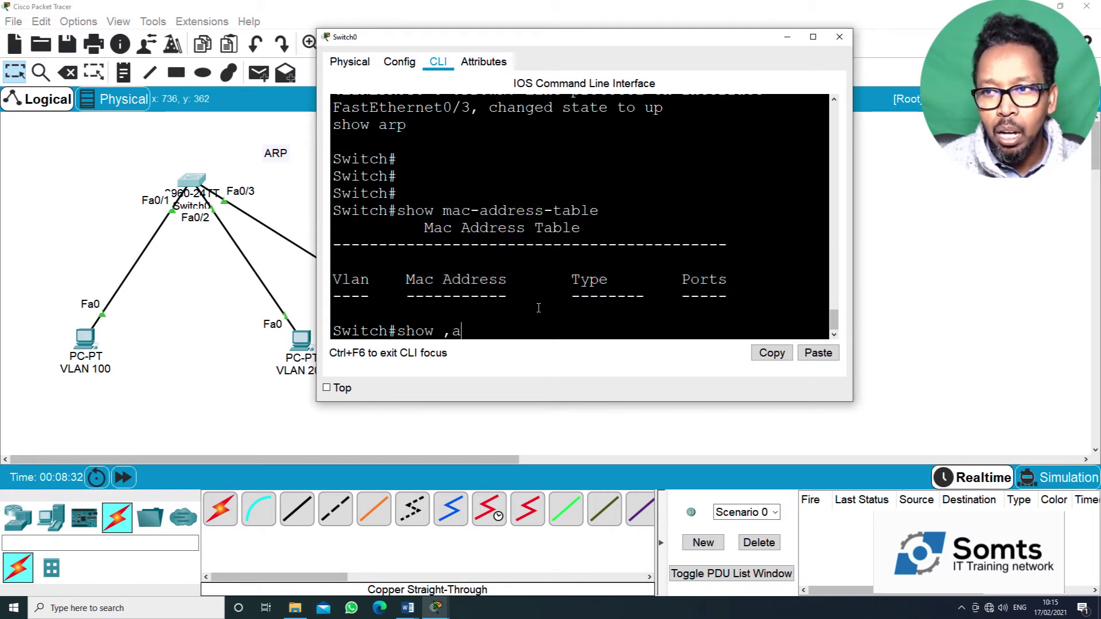
pyautogui.press('BackSpace')
pyautogui.press('BackSpace')
pyautogui.write('a')
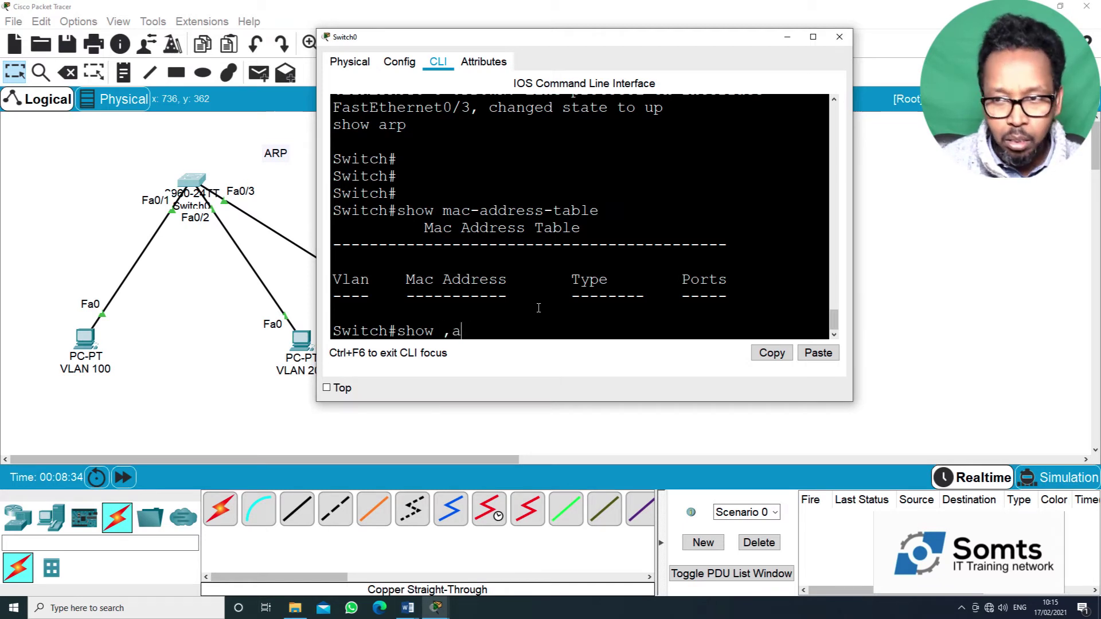
pyautogui.press('BackSpace')
pyautogui.write('mac')
pyautogui.press('Tab')
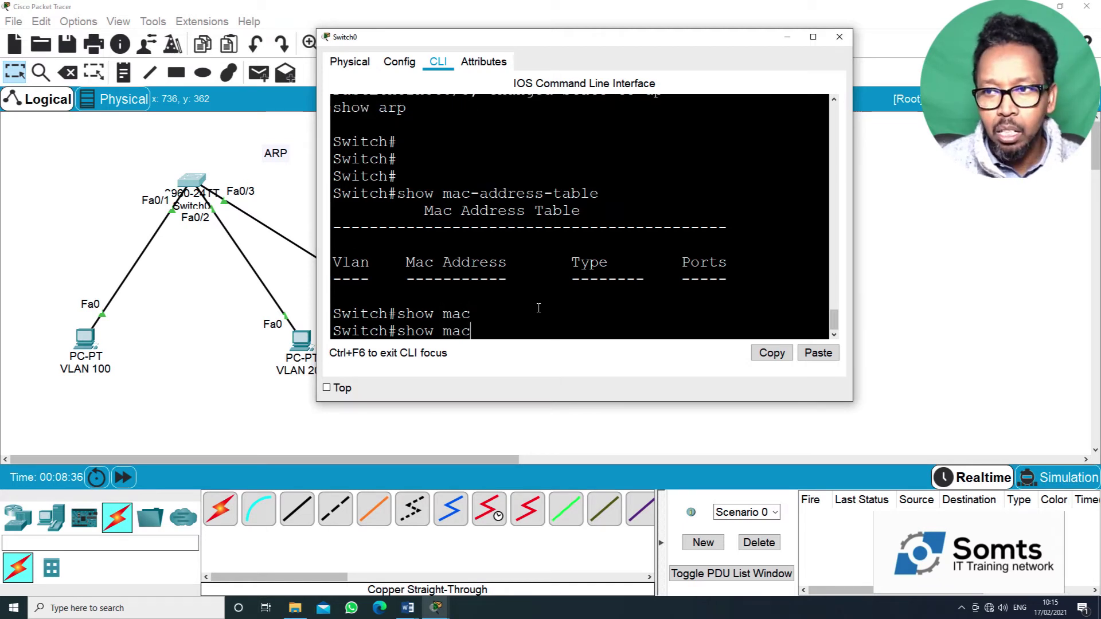
pyautogui.write('-a')
pyautogui.press('Tab')
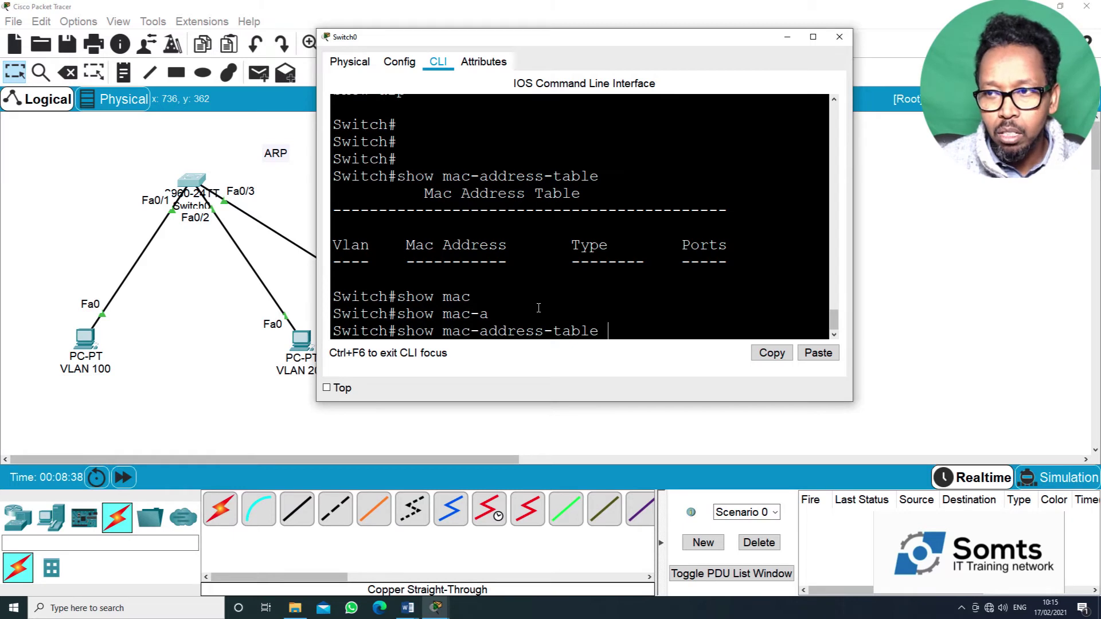
pyautogui.write('?')
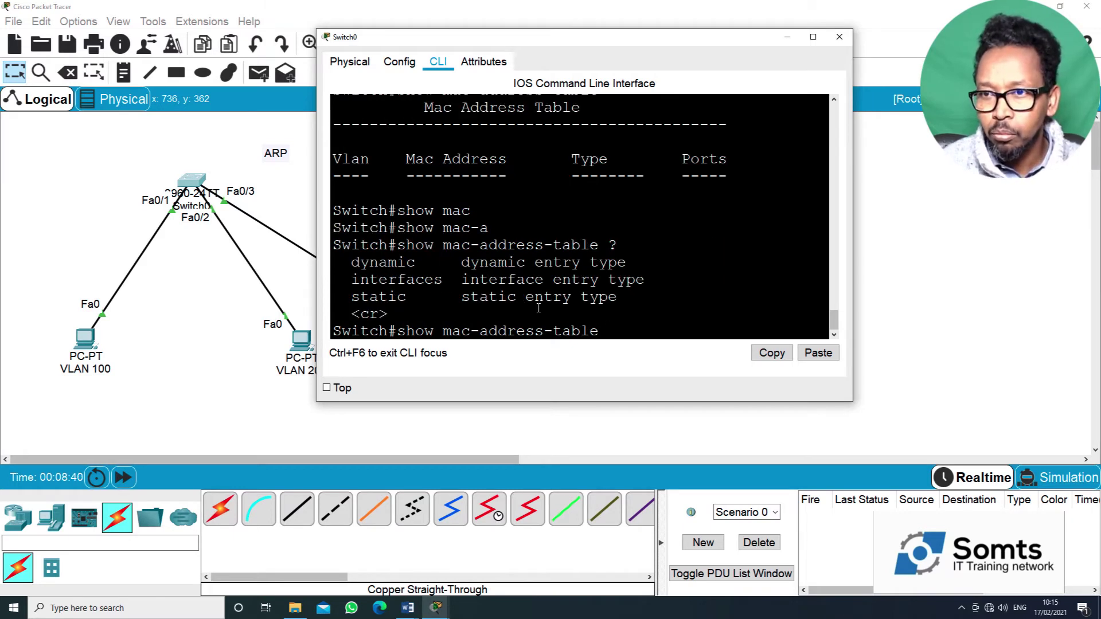
# Step: Review the listed entry types, run show mac-address-table without any option, and examine the resulting table
pyautogui.write('d')
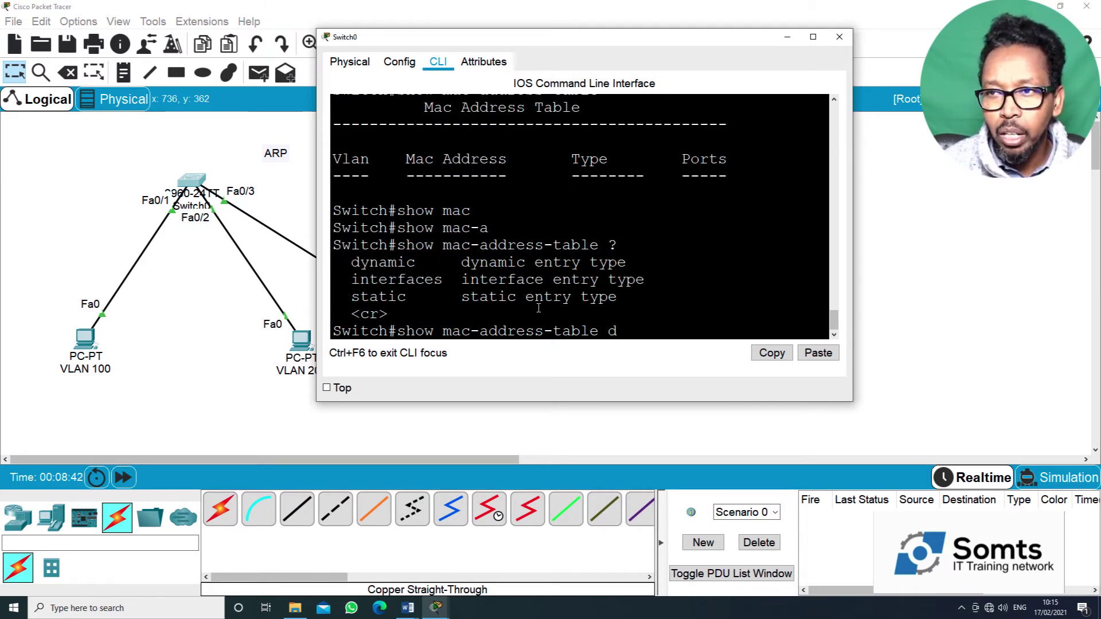
pyautogui.doubleClick(612, 245)
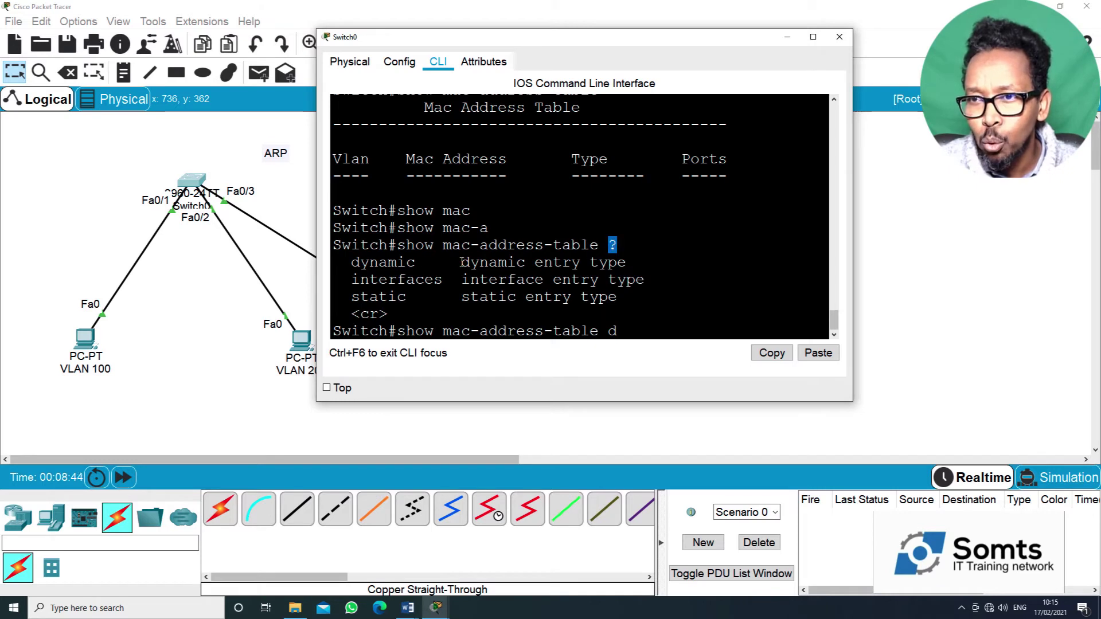
pyautogui.moveTo(352, 262); pyautogui.dragTo(432, 262)
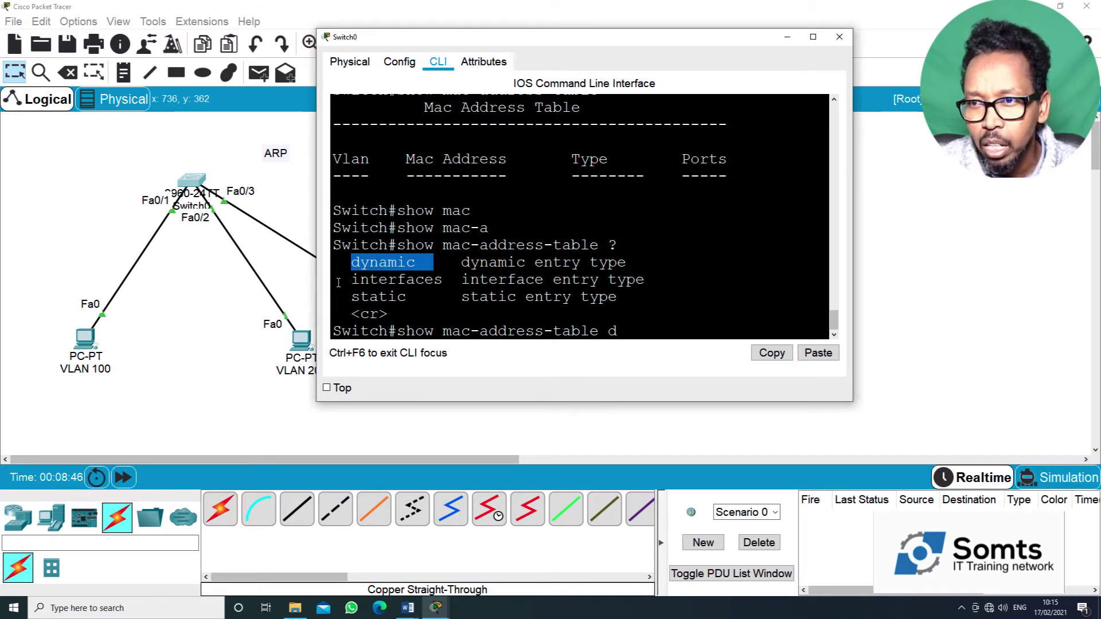
pyautogui.moveTo(335, 279); pyautogui.dragTo(430, 297)
pyautogui.click(430, 298)
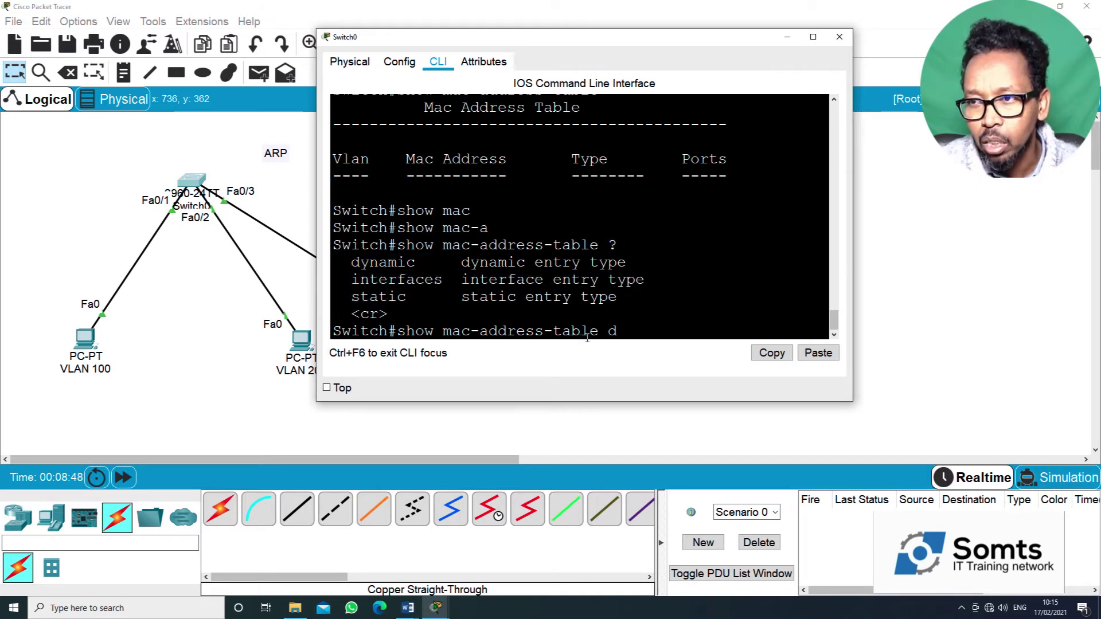
pyautogui.press('BackSpace')
pyautogui.press('Return')
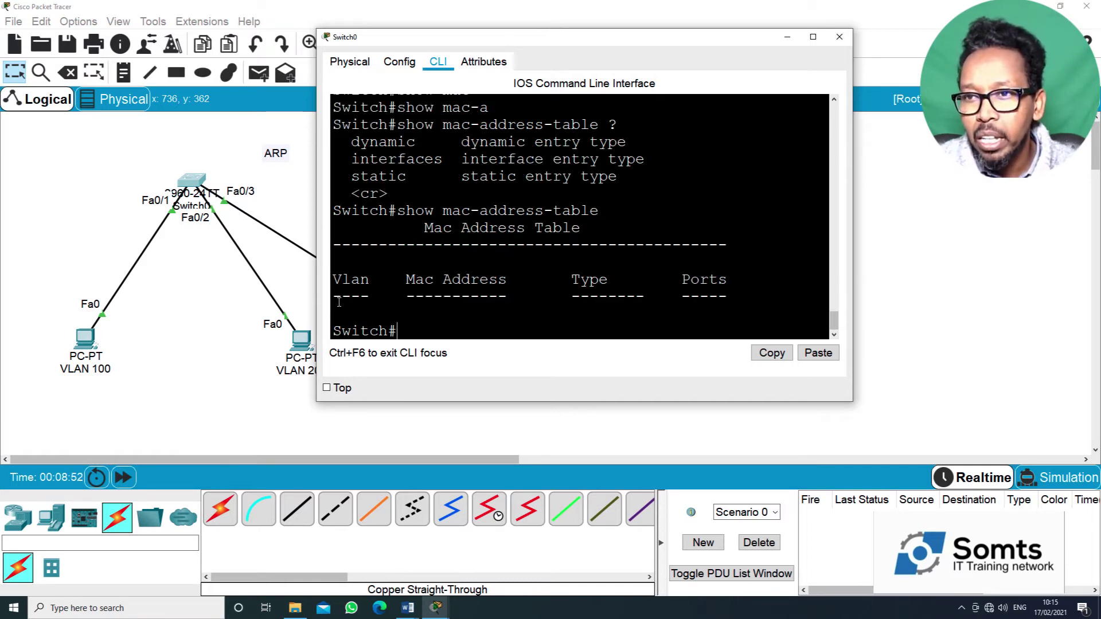
pyautogui.moveTo(335, 296); pyautogui.dragTo(730, 295)
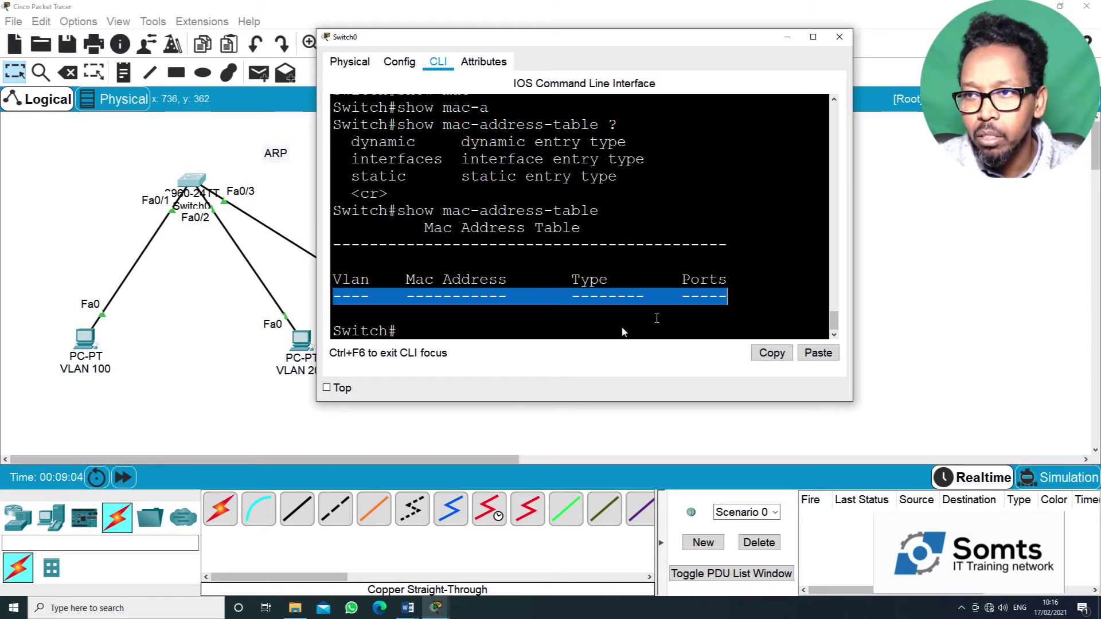
# Step: Ping 192.168.100.30 from the command prompt of the VLAN 100 PC
pyautogui.click(86, 344)
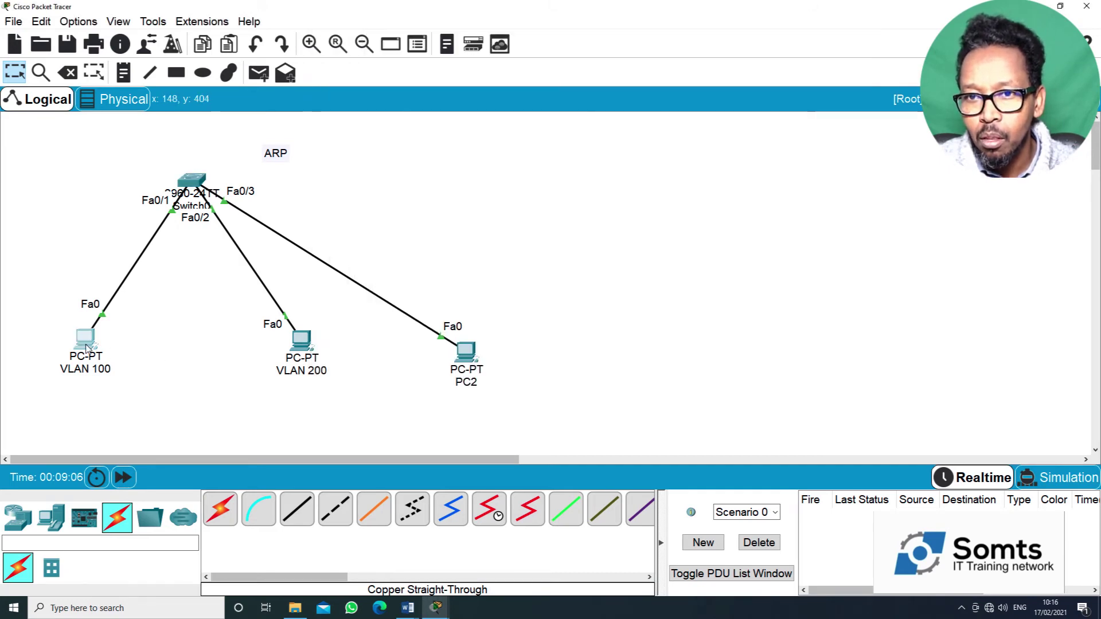
pyautogui.click(383, 95)
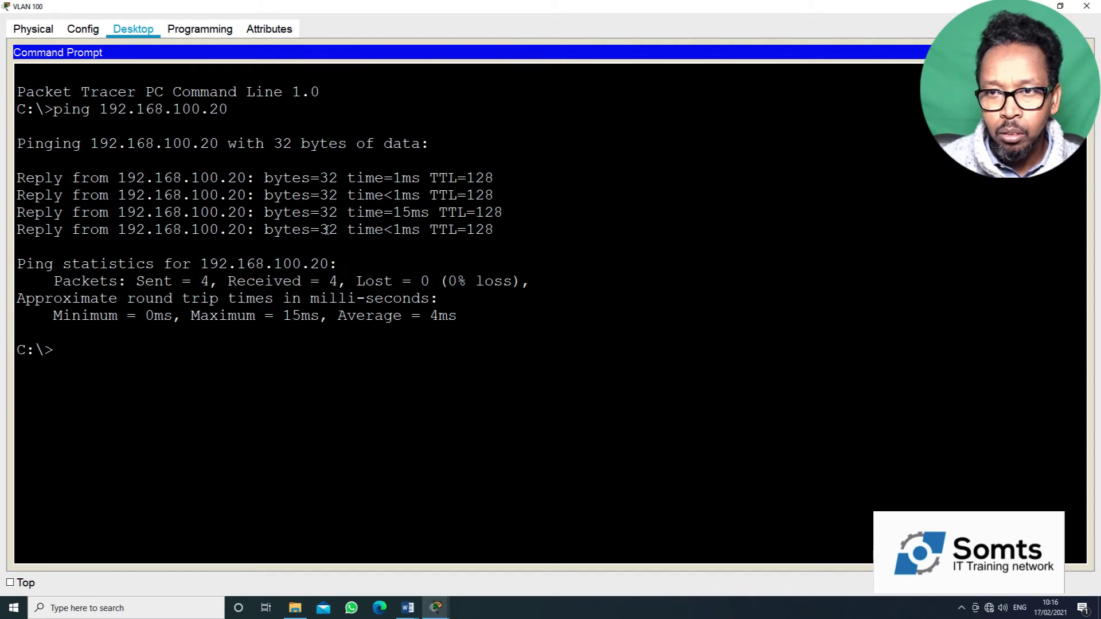
pyautogui.press('Up')
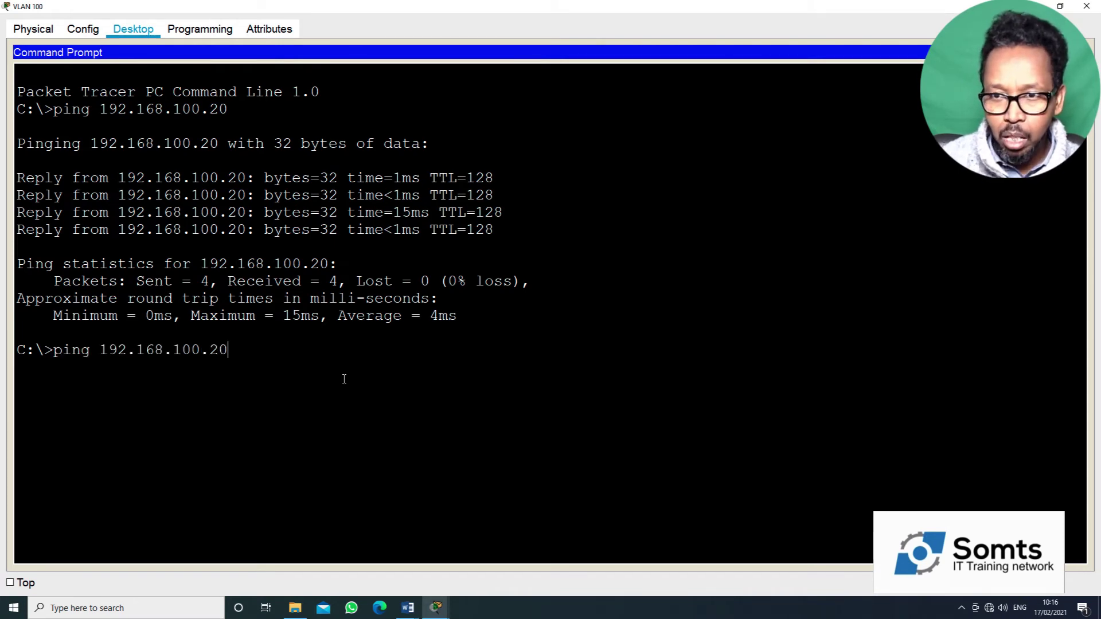
pyautogui.press('BackSpace')
pyautogui.press('BackSpace')
pyautogui.write('30')
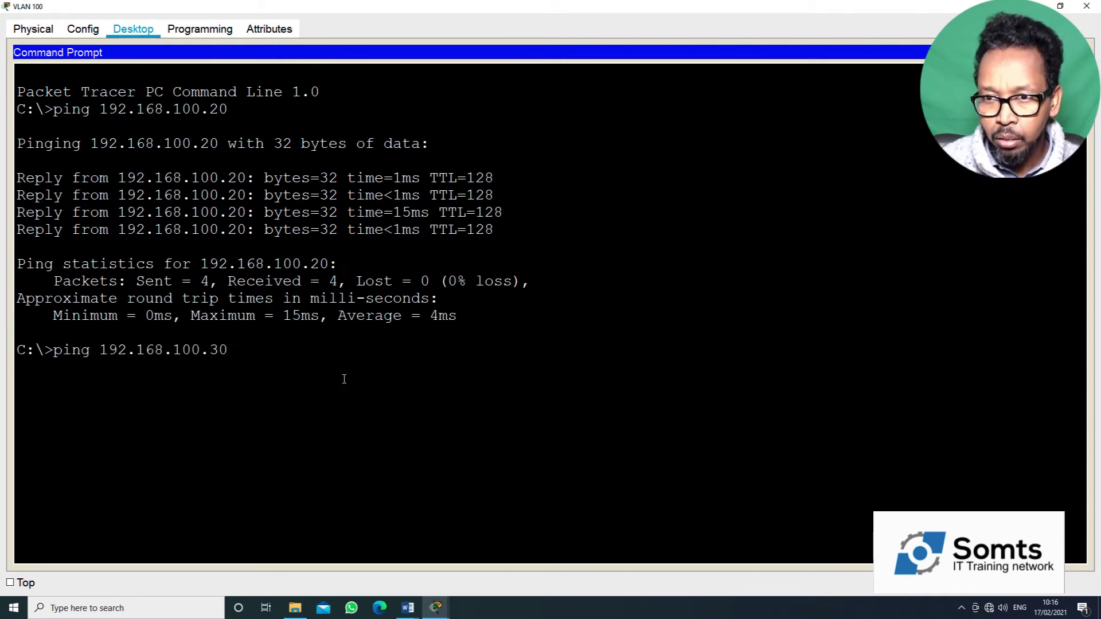
pyautogui.press('Return')
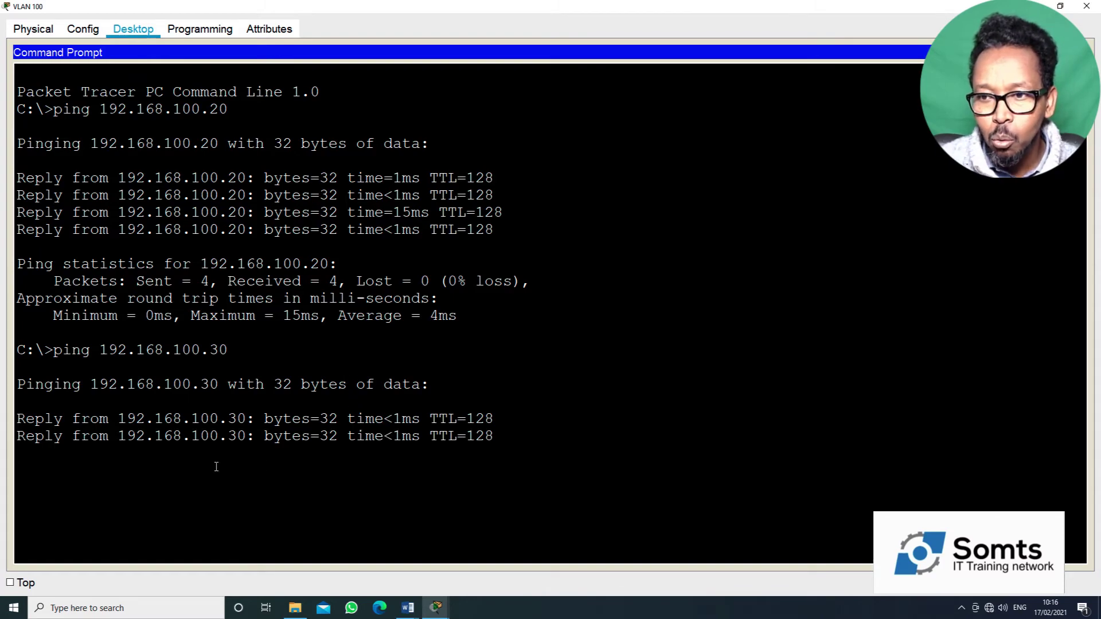
# Step: Return to Switch0's command line, run show mac-address-table again, and examine the MAC address entries and their ports
pyautogui.moveTo(435, 607)
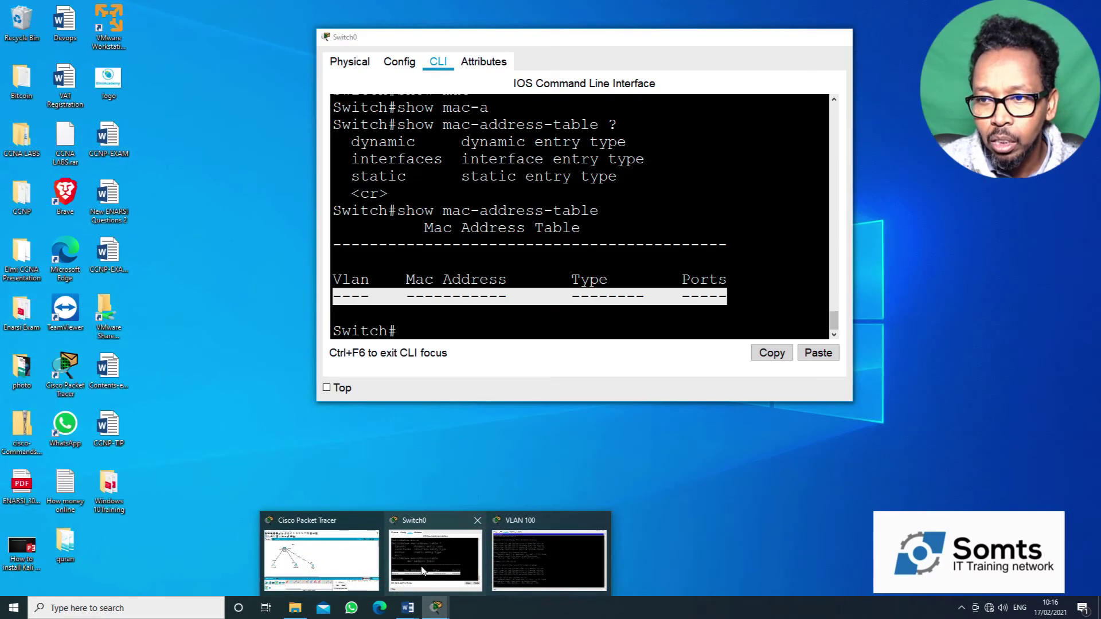
pyautogui.click(435, 559)
pyautogui.click(470, 315)
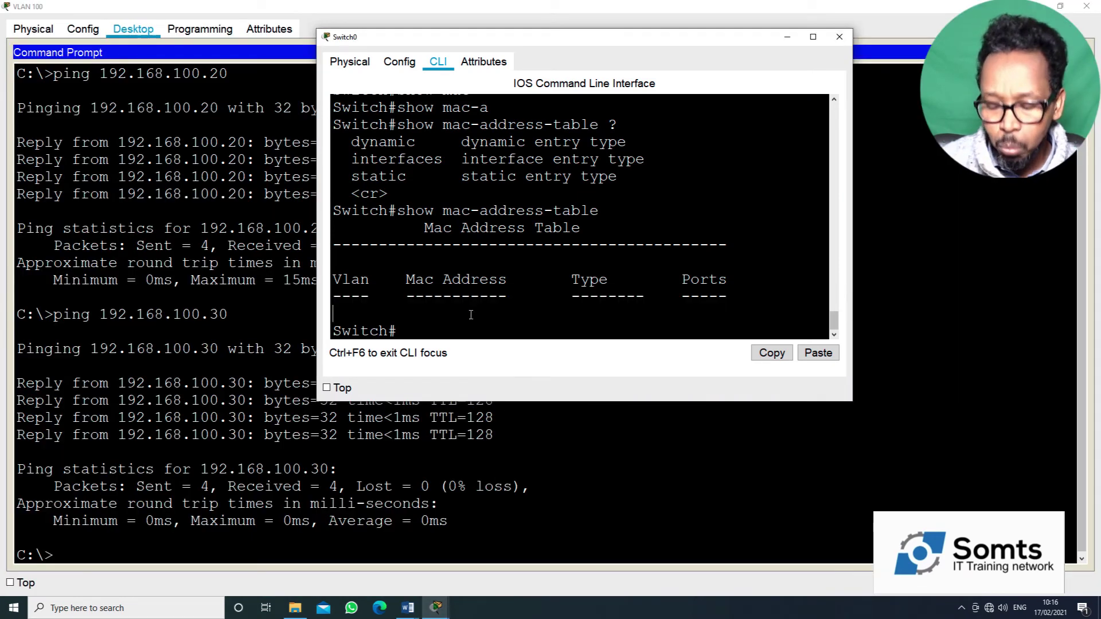
pyautogui.press('Up')
pyautogui.press('Return')
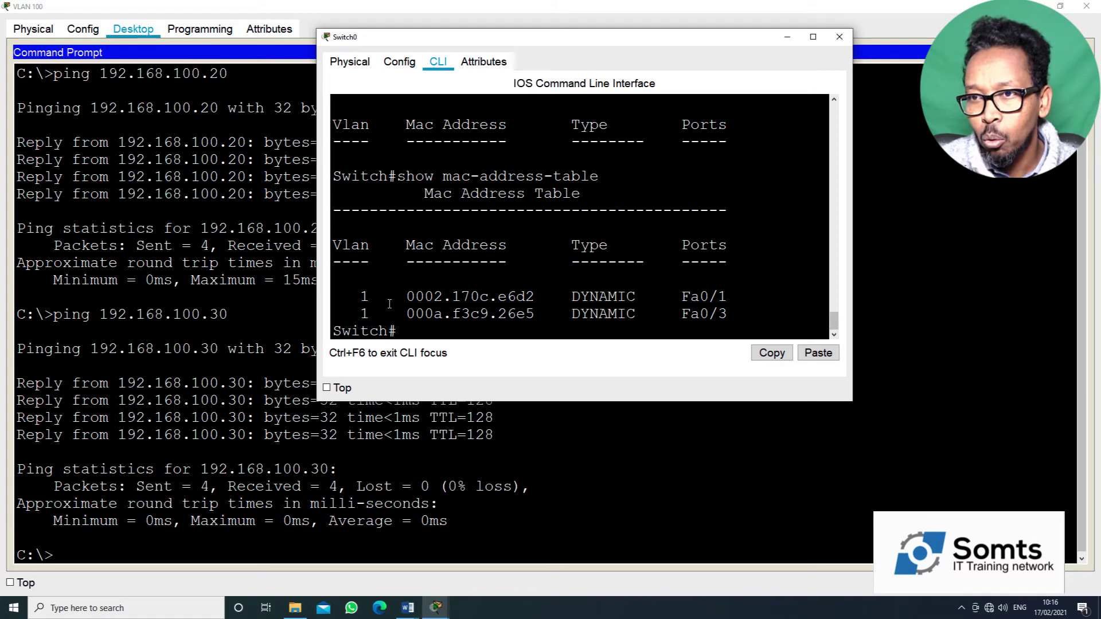
pyautogui.moveTo(361, 296); pyautogui.dragTo(729, 309)
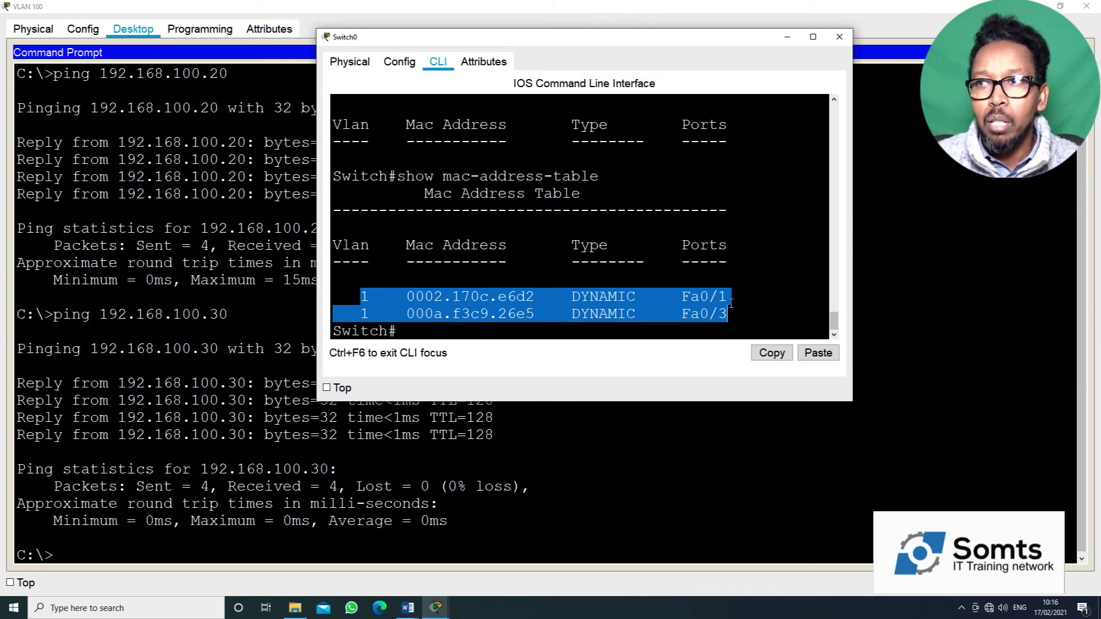
# Step: Close Switch0's window, the VLAN 100 PC's command prompt and its device window
pyautogui.click(838, 38)
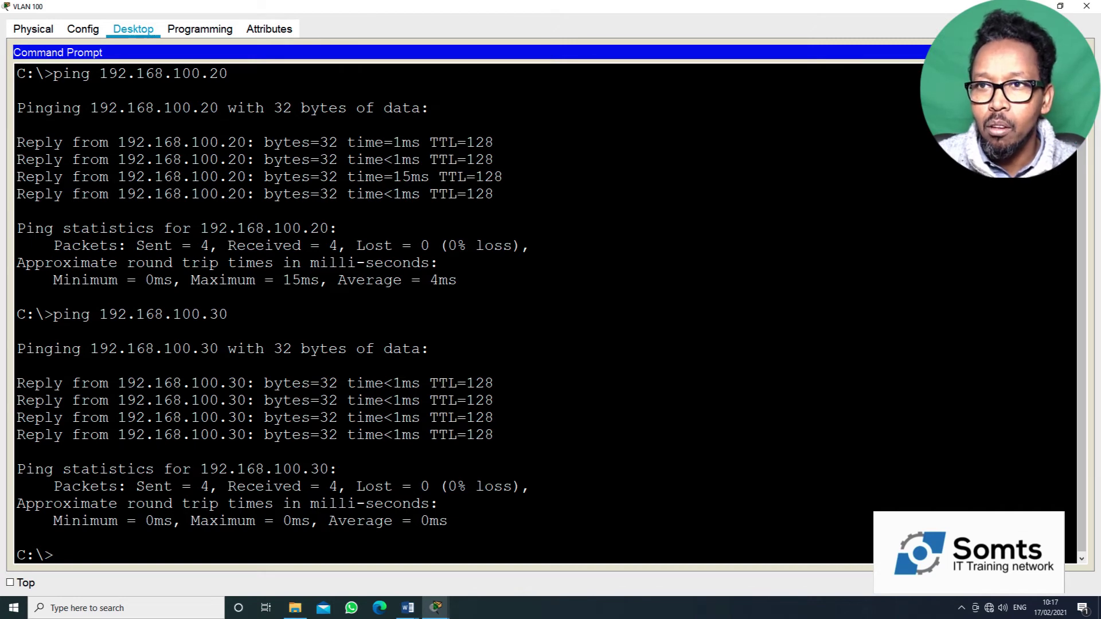
pyautogui.click(1086, 52)
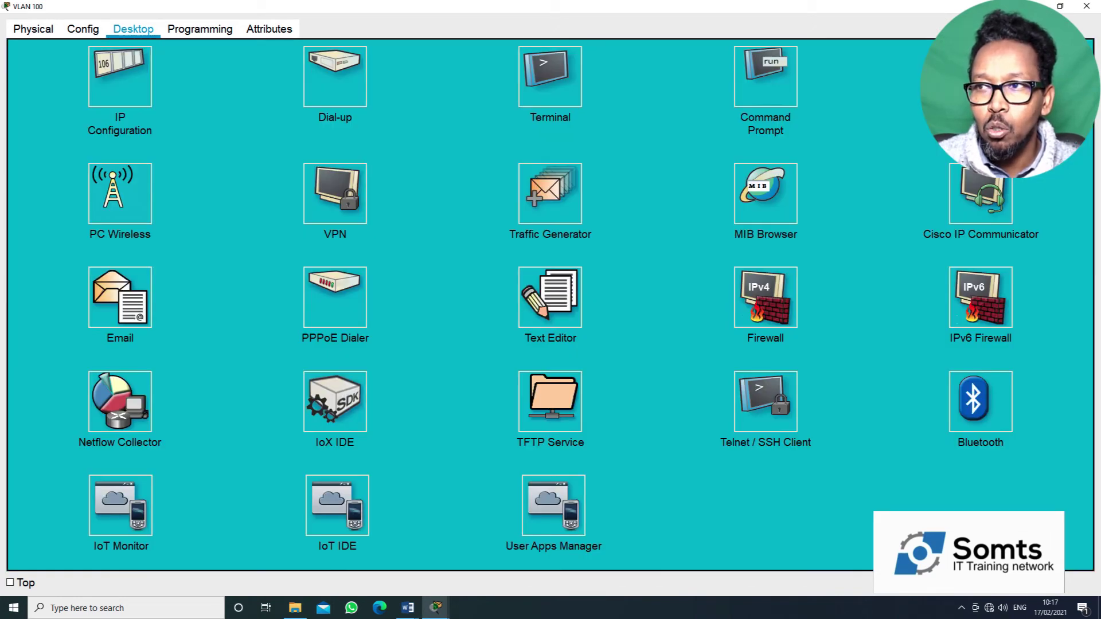
pyautogui.click(1092, 10)
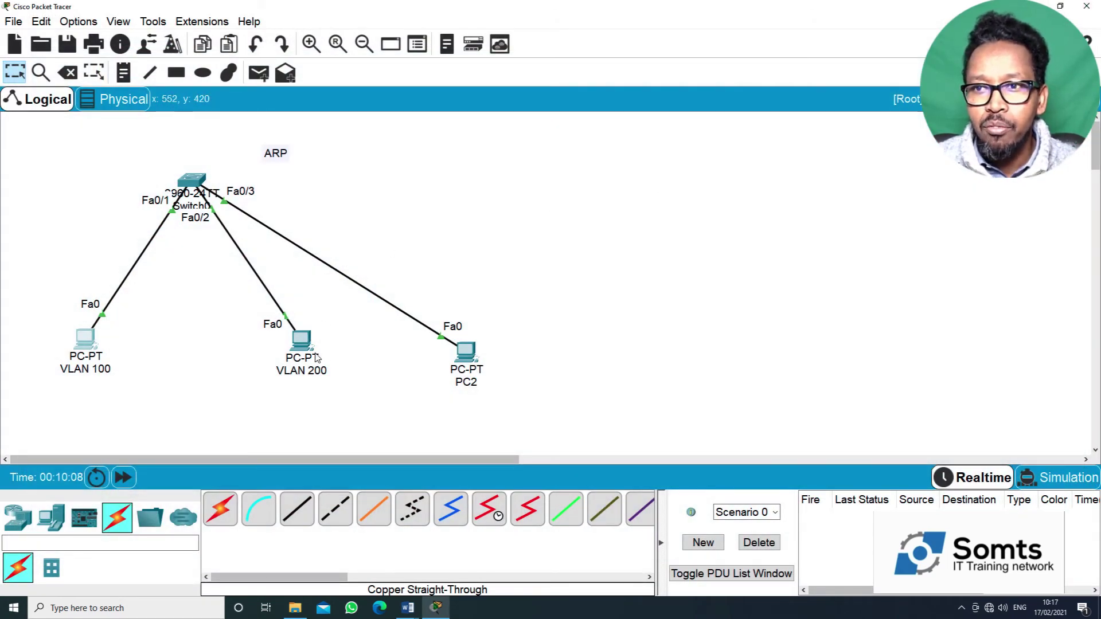
# Step: Reposition the VLAN 200 PC between the other two PCs, and reopen Switch0's command line in a maximized window
pyautogui.moveTo(291, 359); pyautogui.dragTo(264, 353)
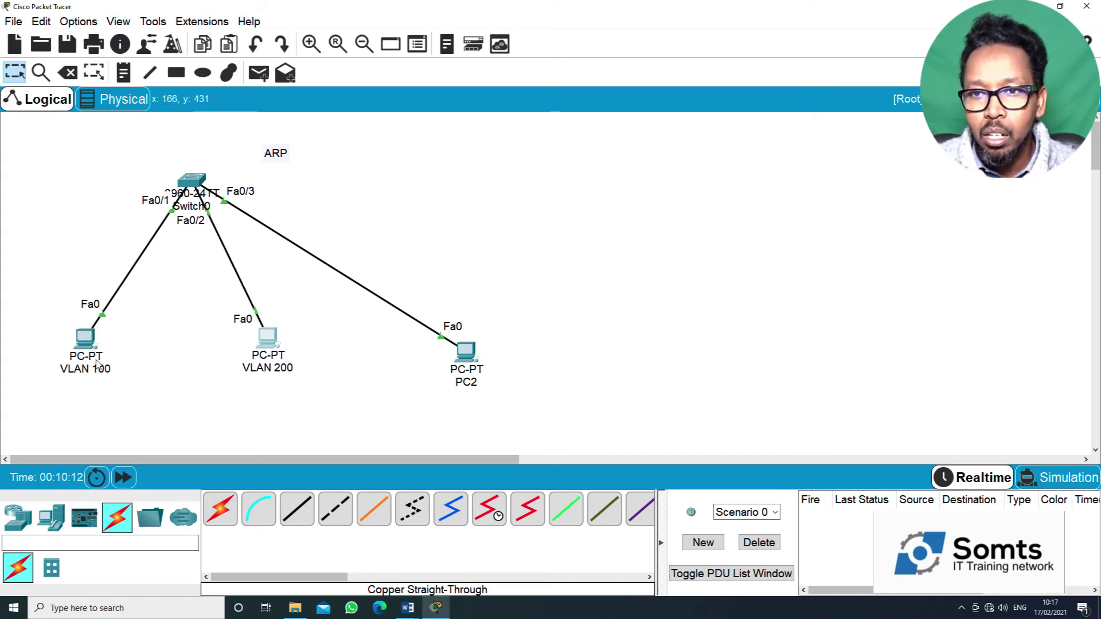
pyautogui.moveTo(268, 343); pyautogui.dragTo(276, 357)
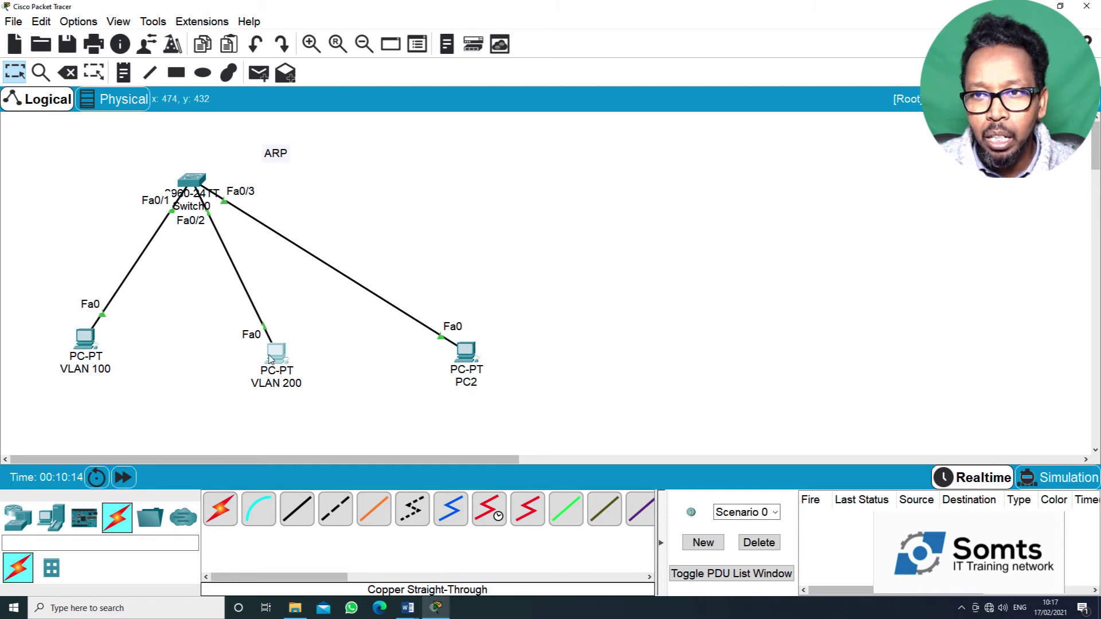
pyautogui.click(203, 194)
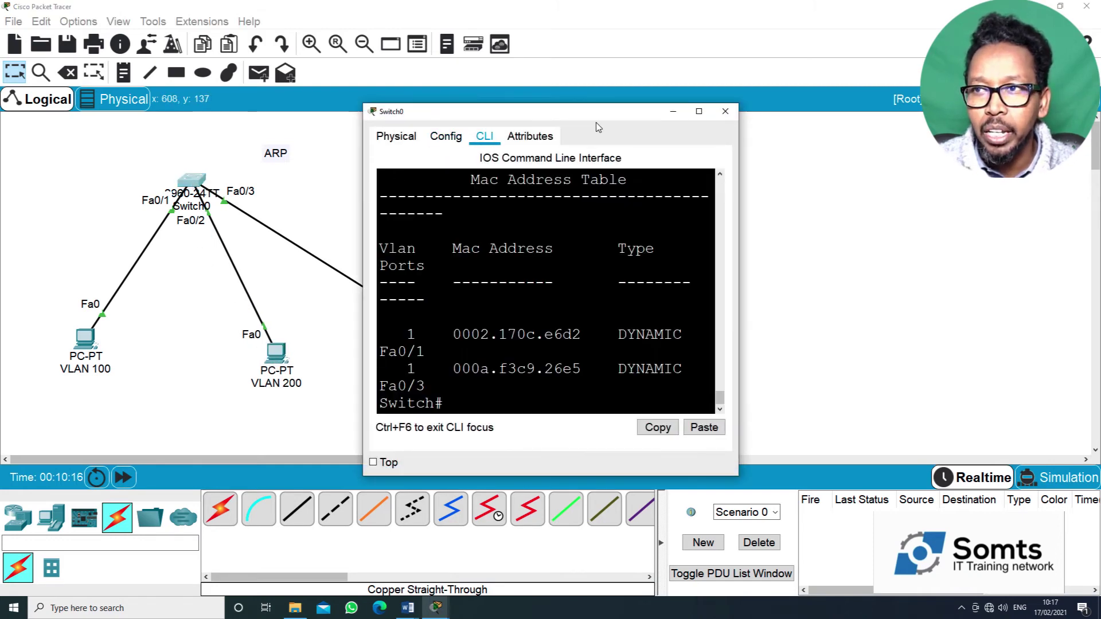
pyautogui.click(698, 111)
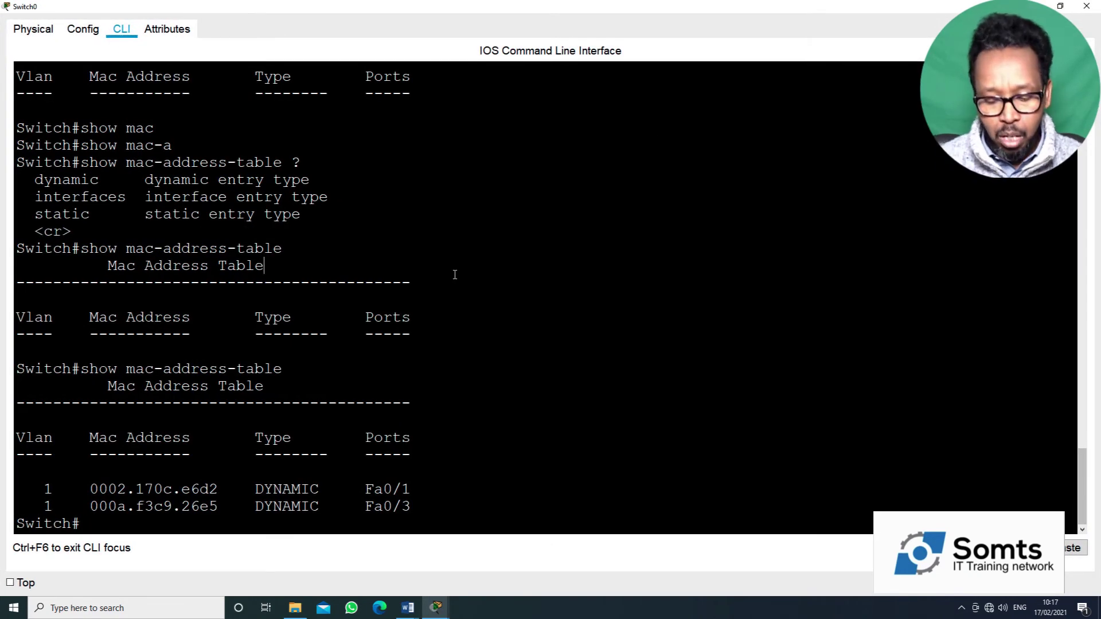
pyautogui.press('Up')
pyautogui.press('BackSpace')
pyautogui.press('BackSpace')
pyautogui.press('BackSpace')
pyautogui.press('BackSpace')
pyautogui.press('BackSpace')
pyautogui.press('BackSpace')
pyautogui.press('BackSpace')
pyautogui.press('BackSpace')
pyautogui.press('BackSpace')
pyautogui.press('BackSpace')
pyautogui.press('BackSpace')
pyautogui.press('BackSpace')
pyautogui.press('BackSpace')
pyautogui.press('BackSpace')
pyautogui.press('BackSpace')
pyautogui.press('BackSpace')
pyautogui.press('BackSpace')
pyautogui.write('ip arp')
pyautogui.press('BackSpace')
pyautogui.press('BackSpace')
pyautogui.press('BackSpace')
pyautogui.press('BackSpace')
pyautogui.press('BackSpace')
pyautogui.press('BackSpace')
pyautogui.press('BackSpace')
pyautogui.press('BackSpace')
pyautogui.press('BackSpace')
pyautogui.press('BackSpace')
pyautogui.press('BackSpace')
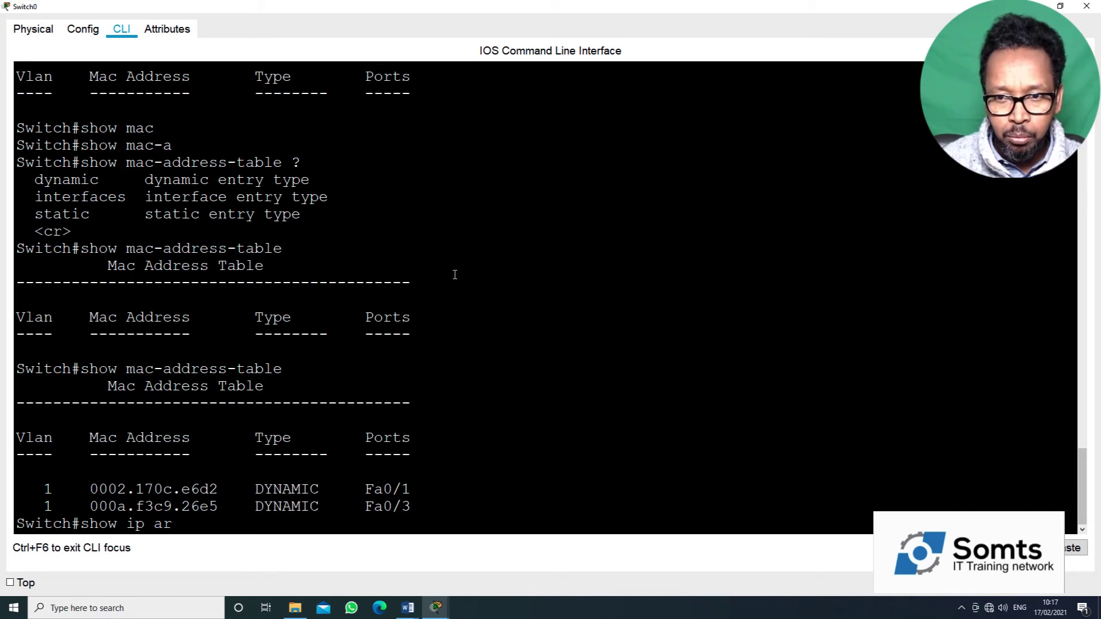
pyautogui.write('sh')
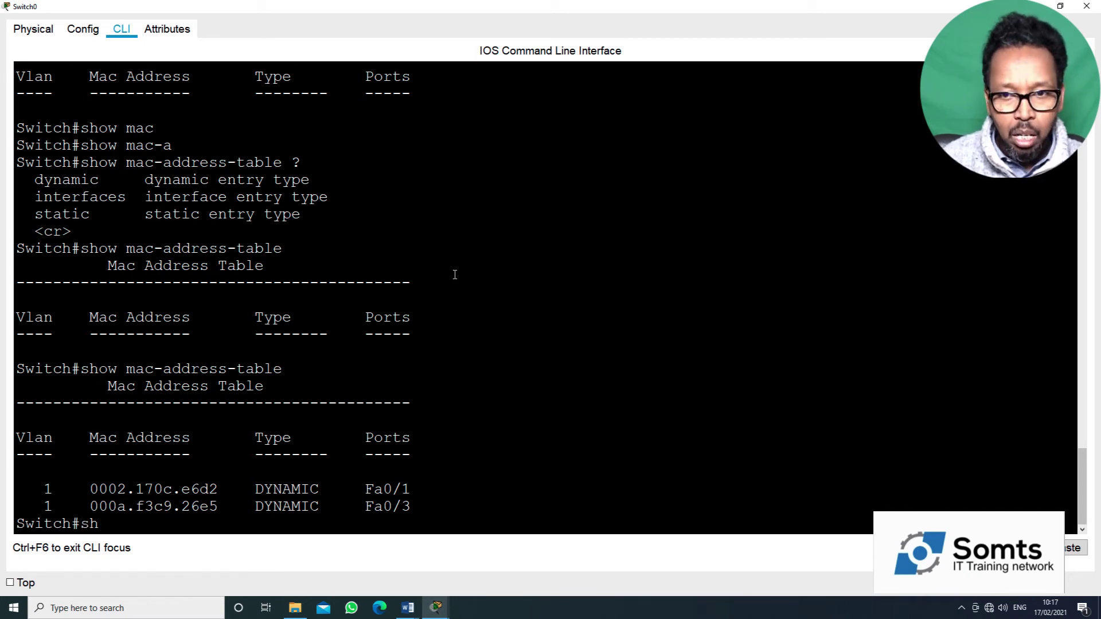
pyautogui.write('ow vlna')
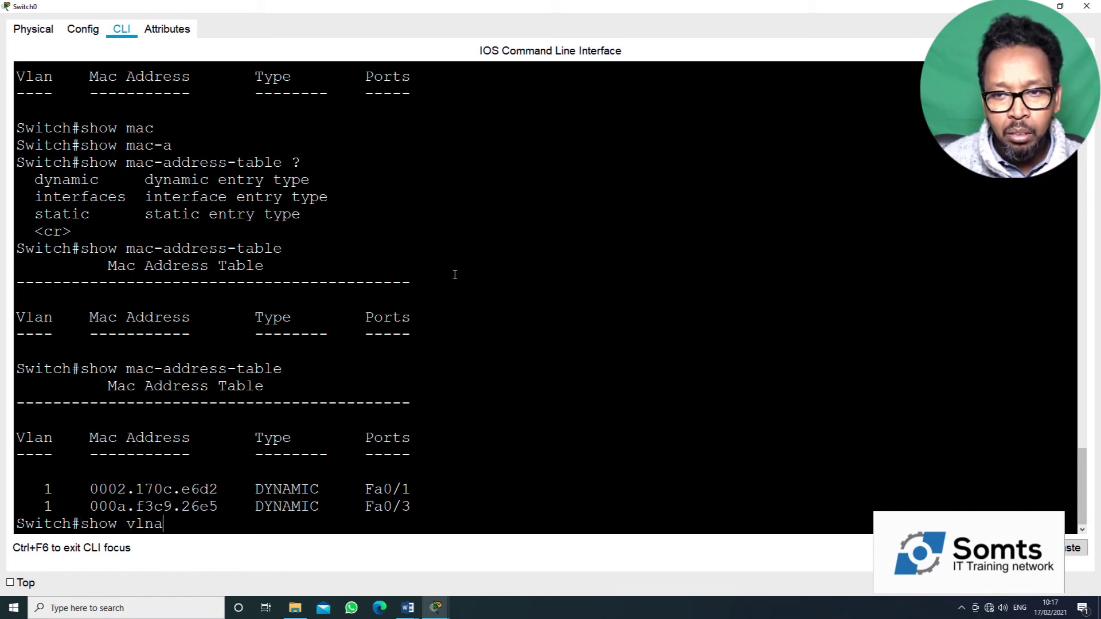
pyautogui.press('BackSpace')
pyautogui.press('BackSpace')
pyautogui.press('BackSpace')
pyautogui.press('BackSpace')
pyautogui.press('BackSpace')
pyautogui.press('BackSpace')
pyautogui.press('BackSpace')
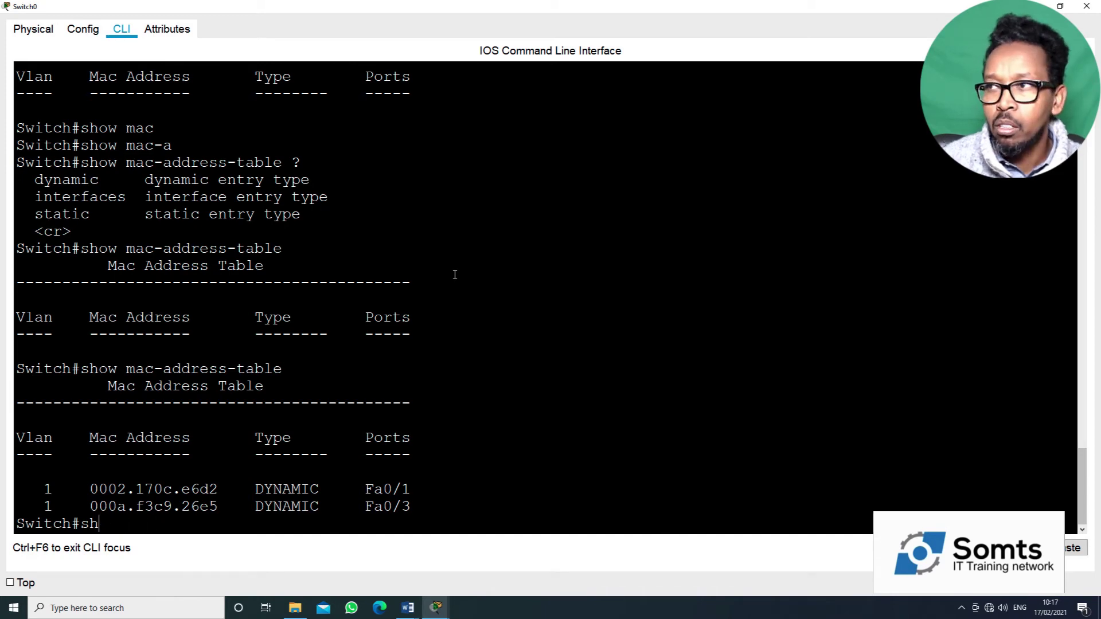
# Step: Restore Switch0's window to its smaller size, widen it, and run show vlan at the latest prompt
pyautogui.click(1058, 6)
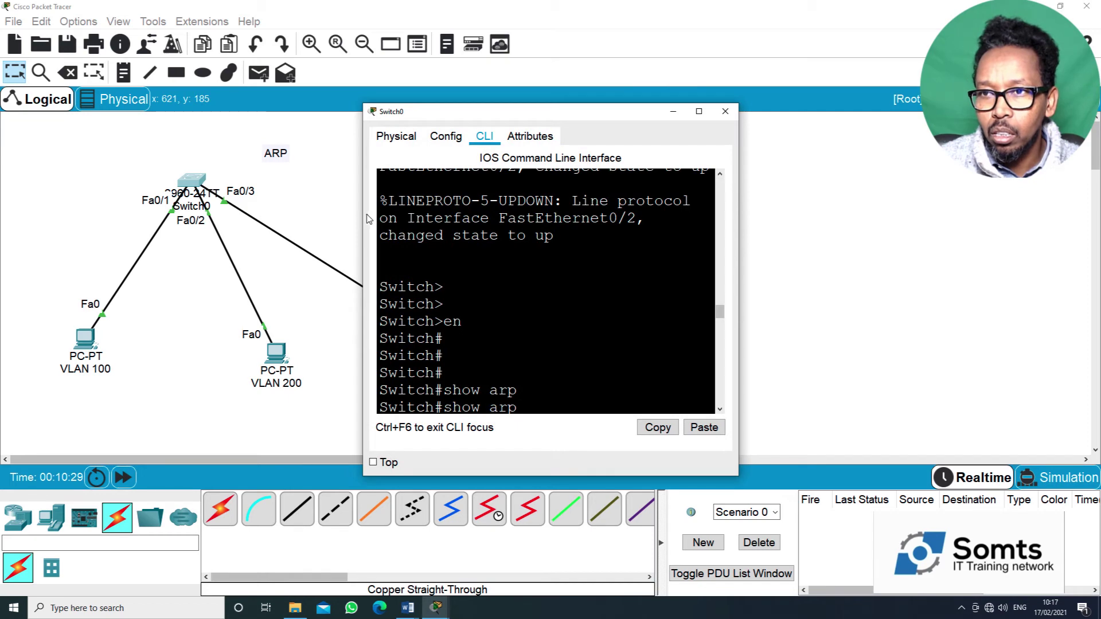
pyautogui.moveTo(363, 211); pyautogui.dragTo(213, 178)
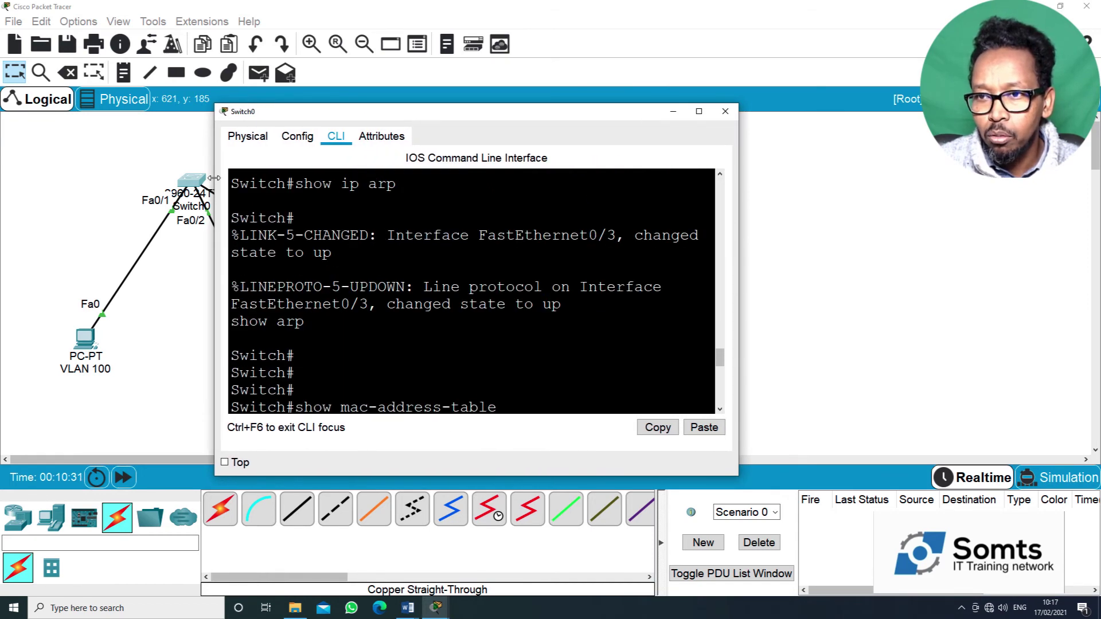
pyautogui.scroll(-4, 442, 324)
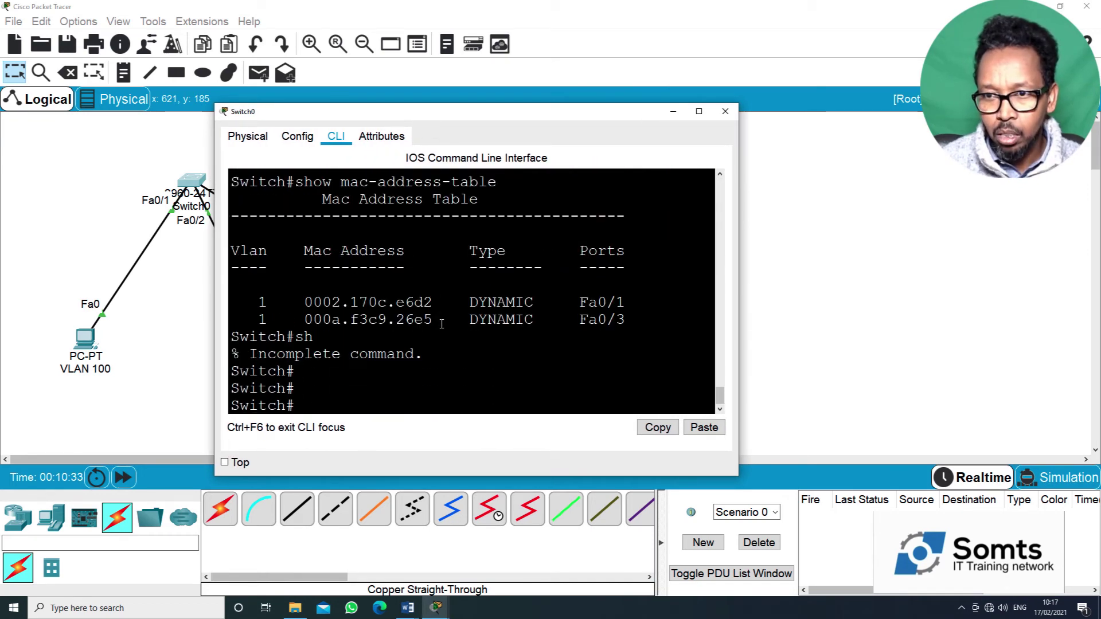
pyautogui.write('show va')
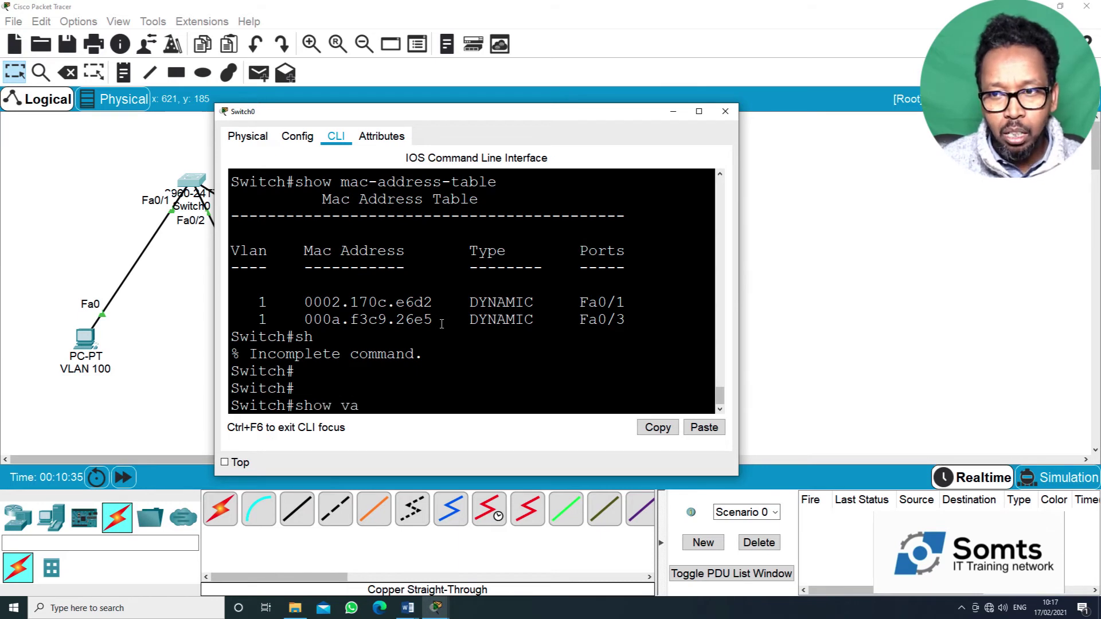
pyautogui.press('BackSpace')
pyautogui.write('lan')
pyautogui.press('Return')
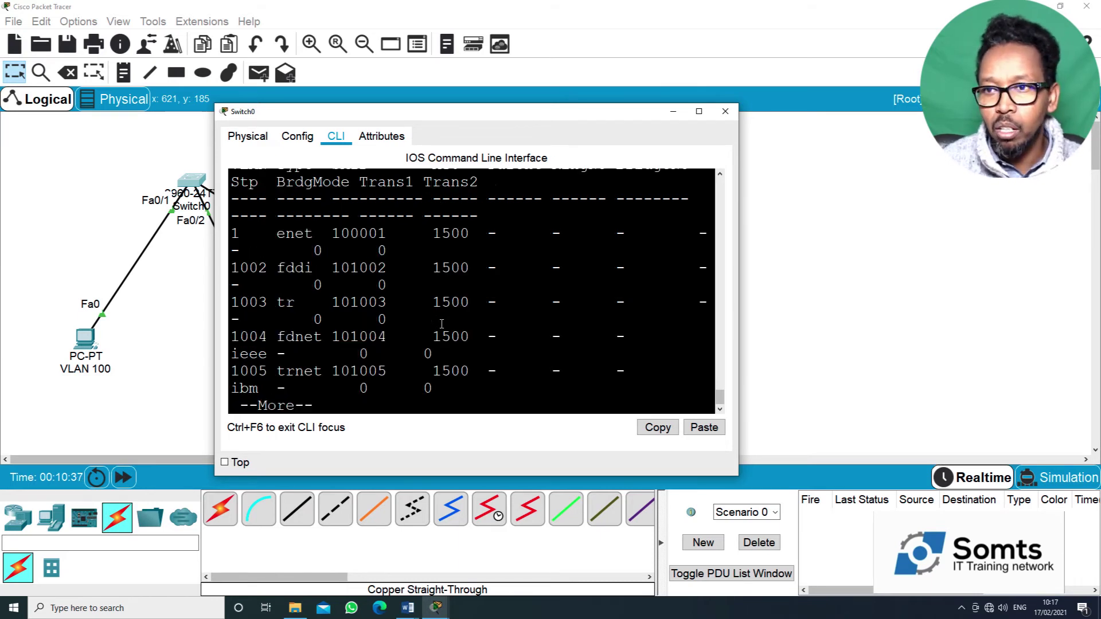
# Step: Maximize Switch0's window and examine the default VLAN's name and assigned ports, plus the VLAN 1002 and 1003 entries
pyautogui.click(698, 112)
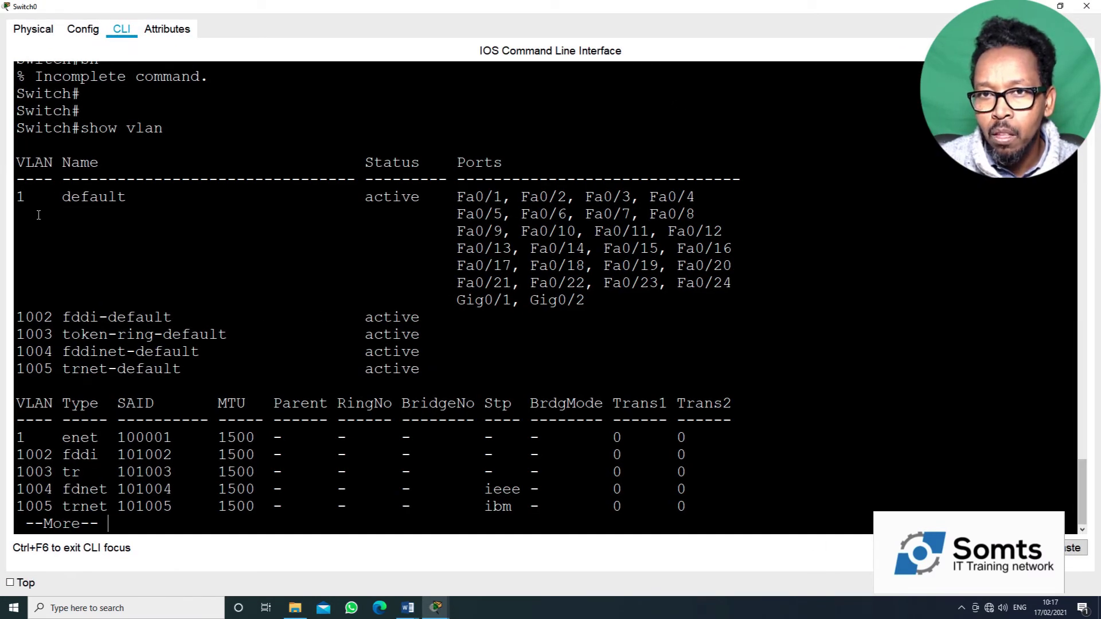
pyautogui.moveTo(18, 198); pyautogui.dragTo(172, 197)
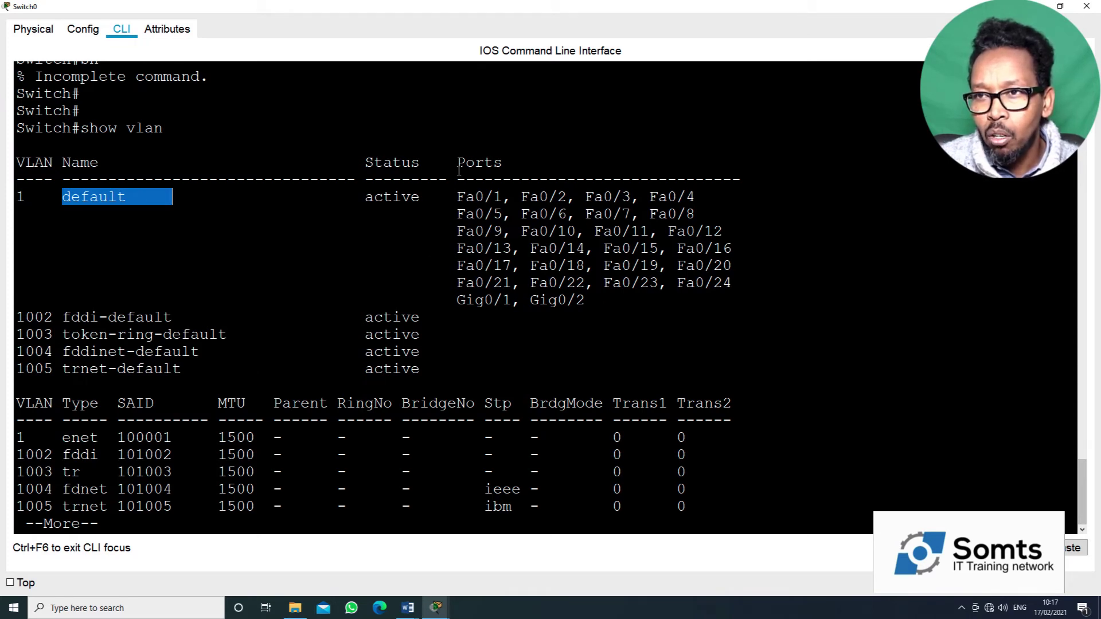
pyautogui.moveTo(457, 198); pyautogui.dragTo(636, 298)
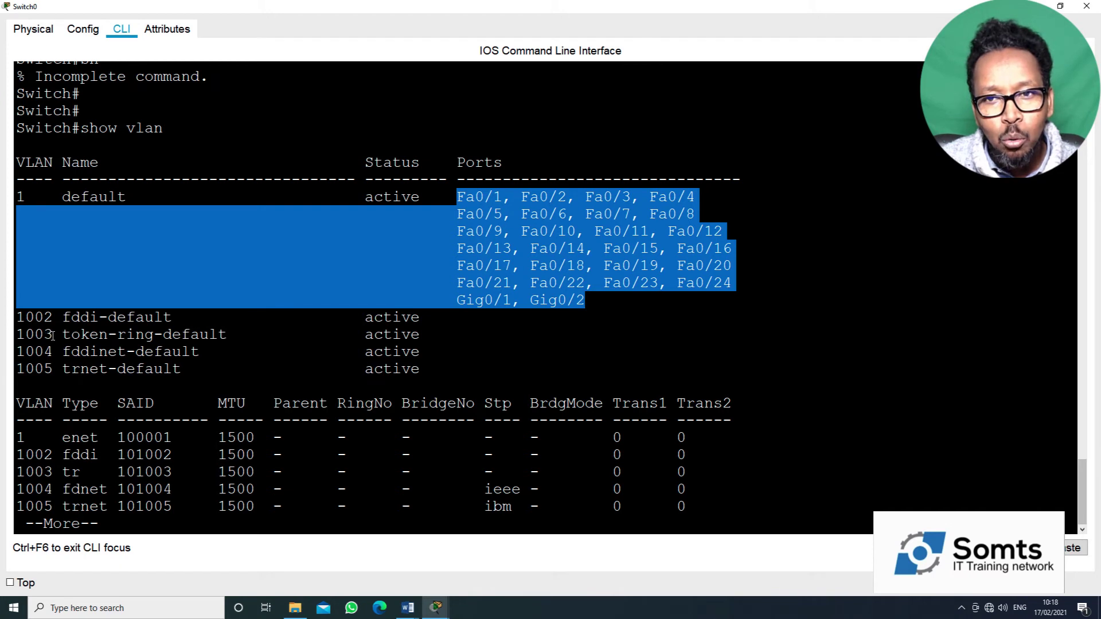
pyautogui.moveTo(53, 336); pyautogui.dragTo(23, 318)
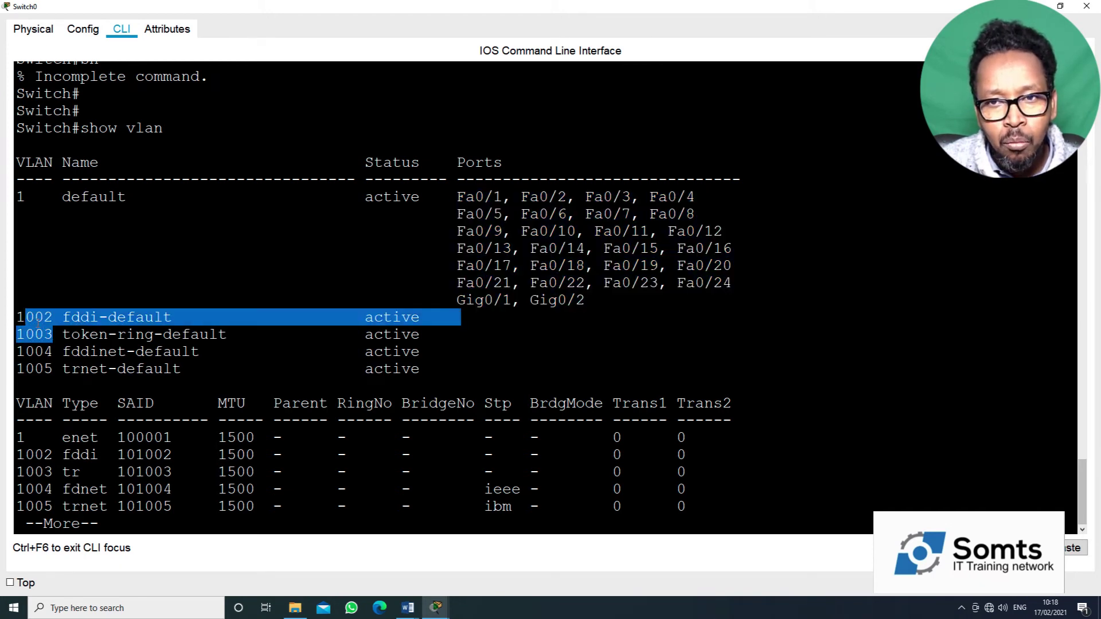
# Step: Examine the reserved VLANs 1002 to 1004 and the default VLAN 1 ports in the show vlan output, and page to its end
pyautogui.click(38, 323)
pyautogui.moveTo(16, 317); pyautogui.dragTo(135, 352)
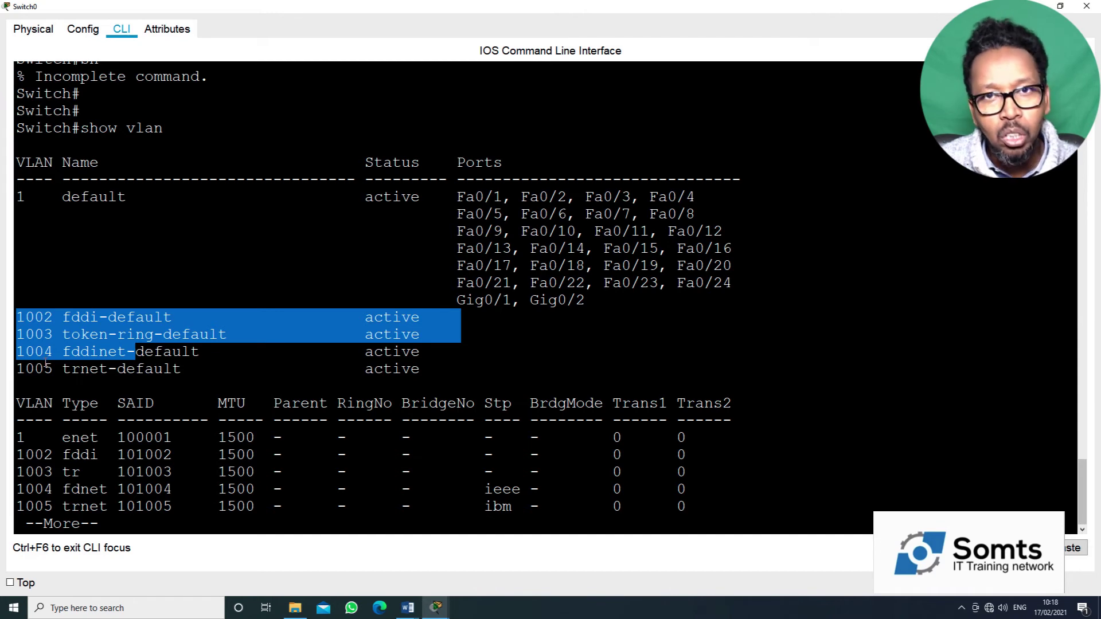
pyautogui.doubleClick(21, 198)
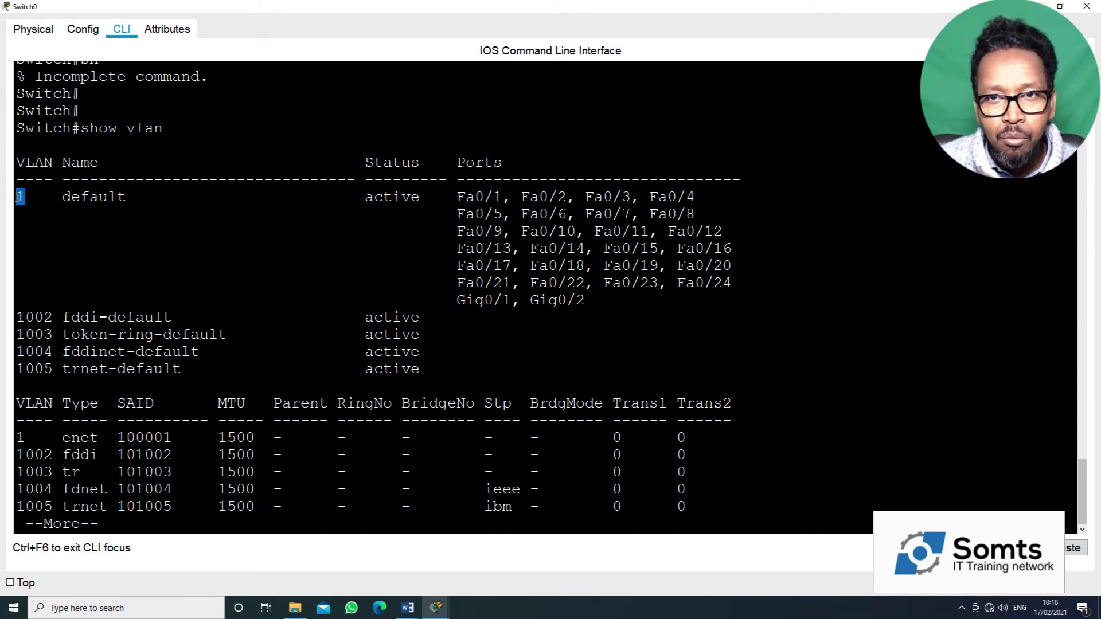
pyautogui.moveTo(62, 197); pyautogui.dragTo(617, 299)
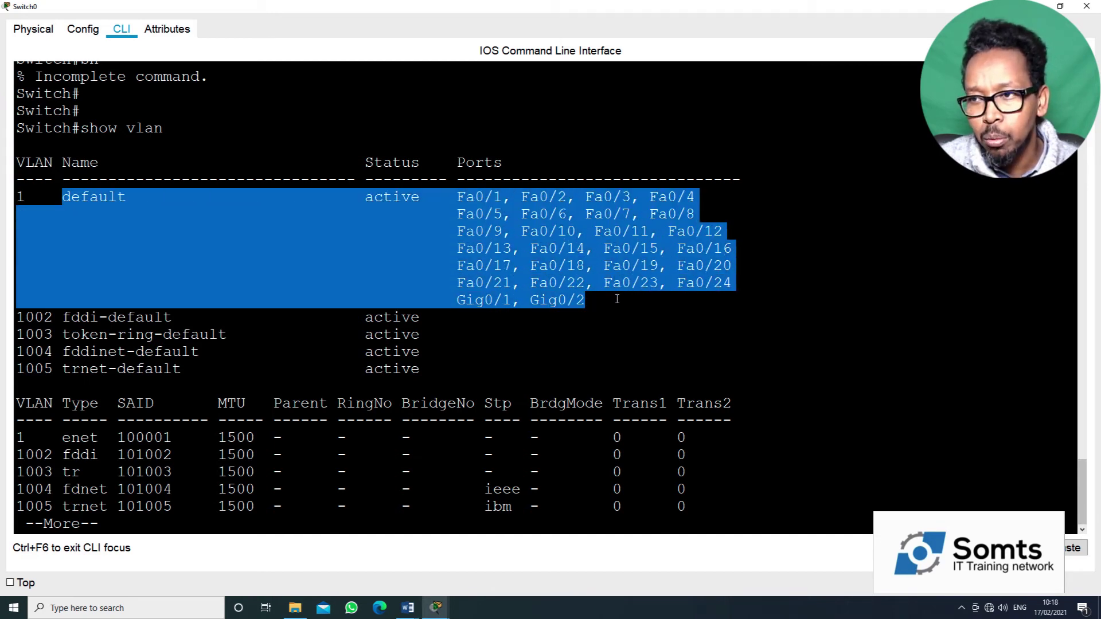
pyautogui.click(107, 273)
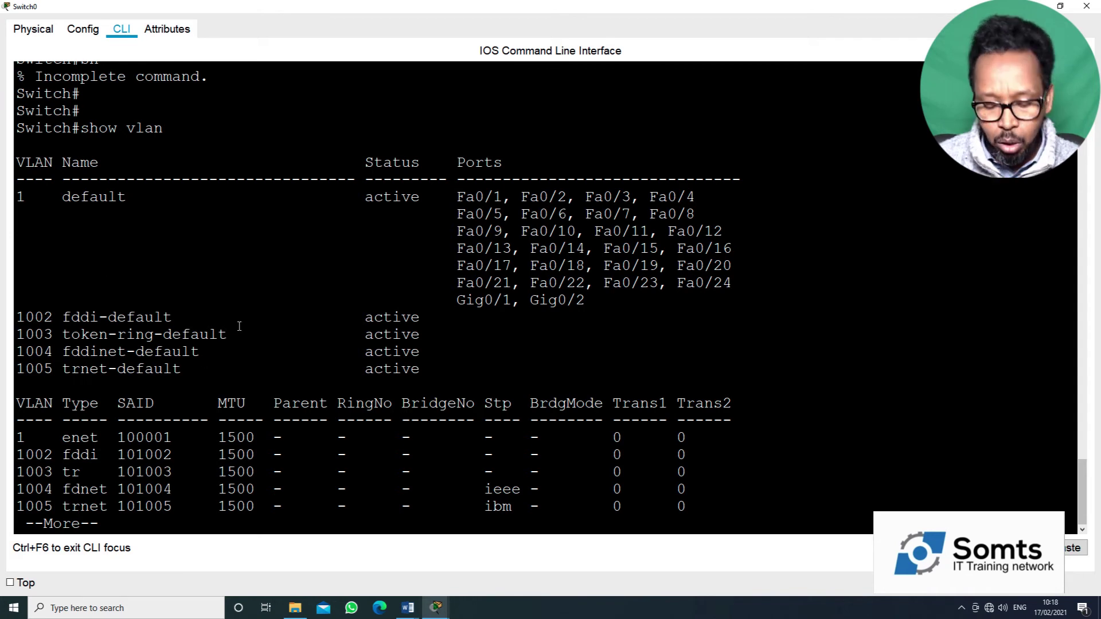
pyautogui.press('space')
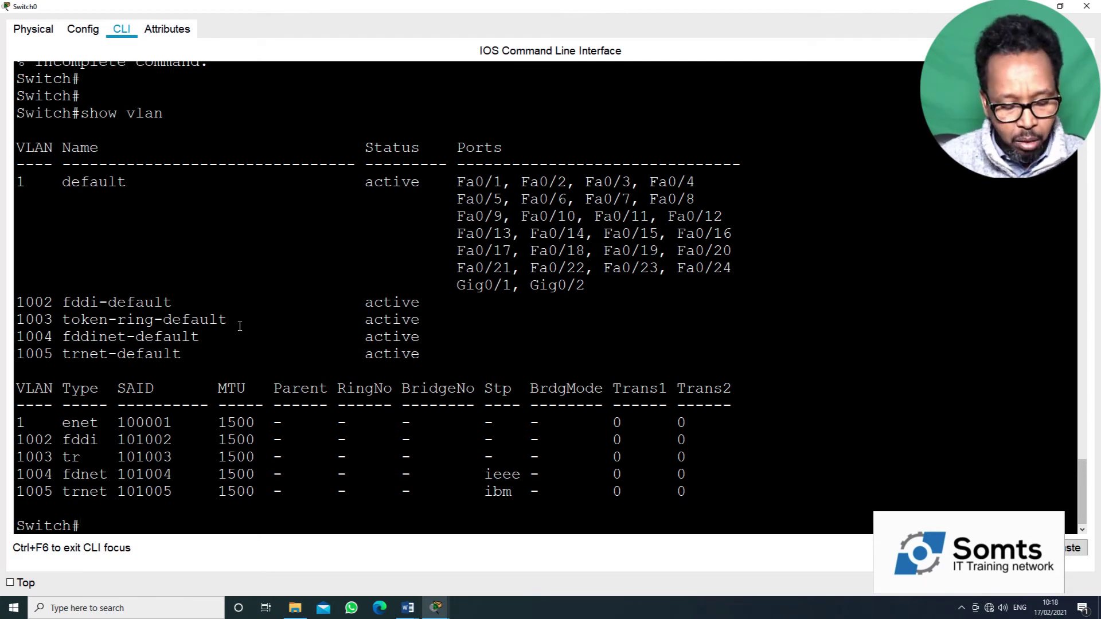
pyautogui.write('sh')
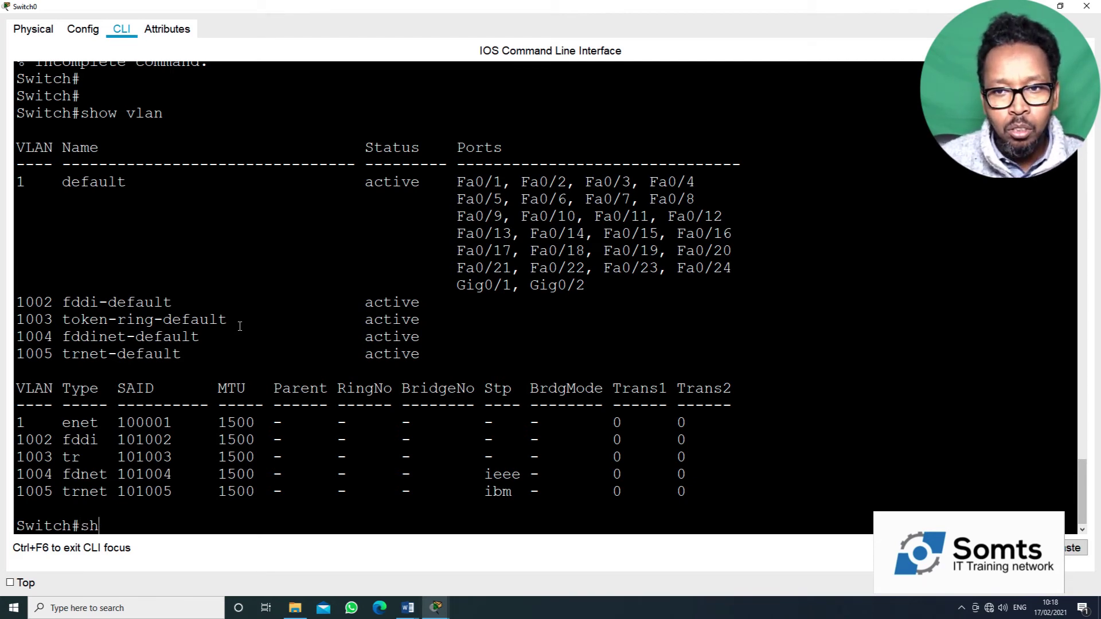
pyautogui.write('ow')
pyautogui.press('BackSpace')
pyautogui.press('BackSpace')
pyautogui.press('BackSpace')
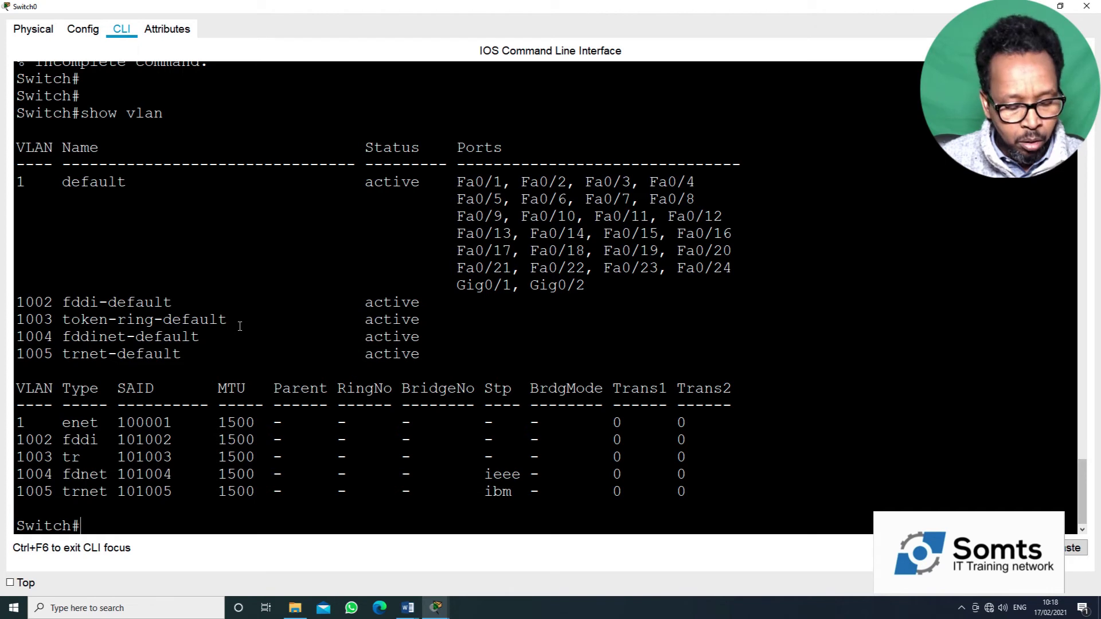
# Step: Enter global configuration mode with conf t and disable DNS lookups on the switch with no ip domain lookup
pyautogui.write('conf t')
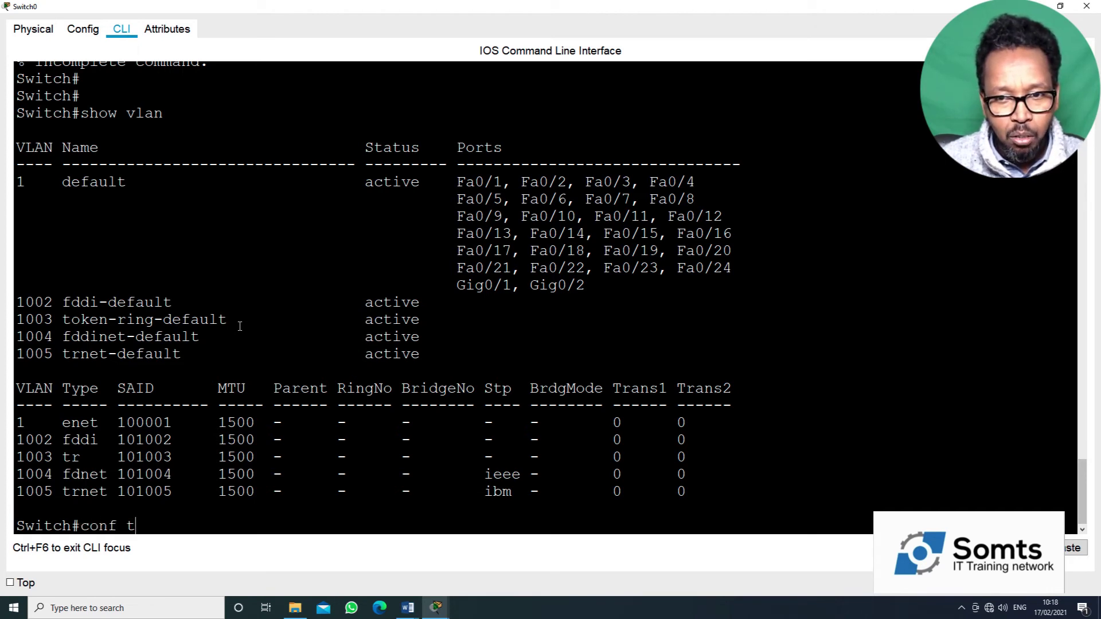
pyautogui.press('Return')
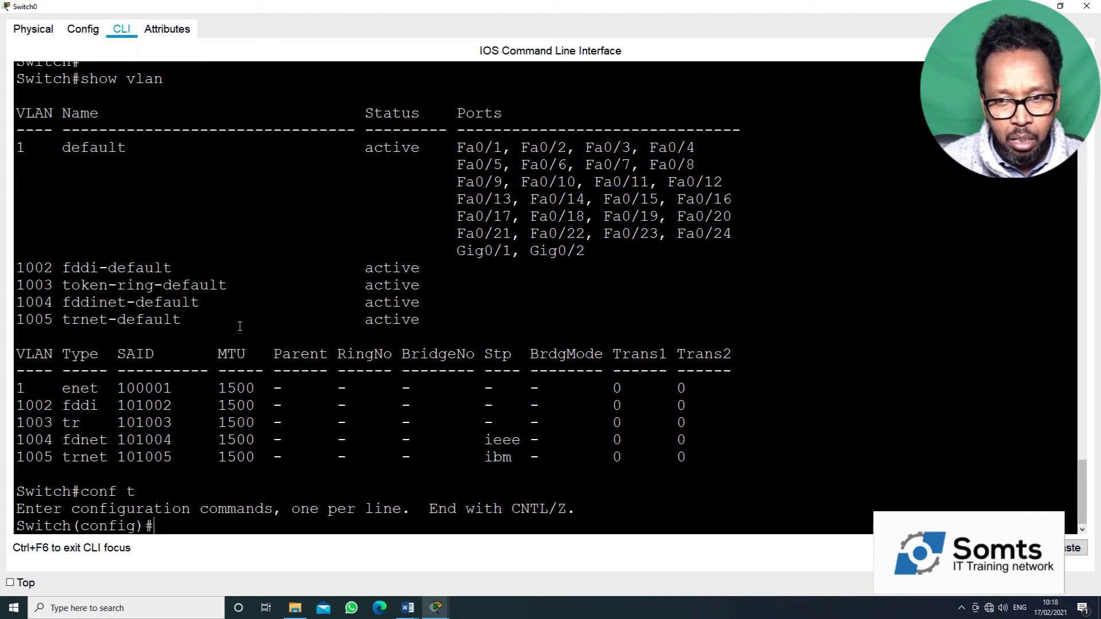
pyautogui.write('no')
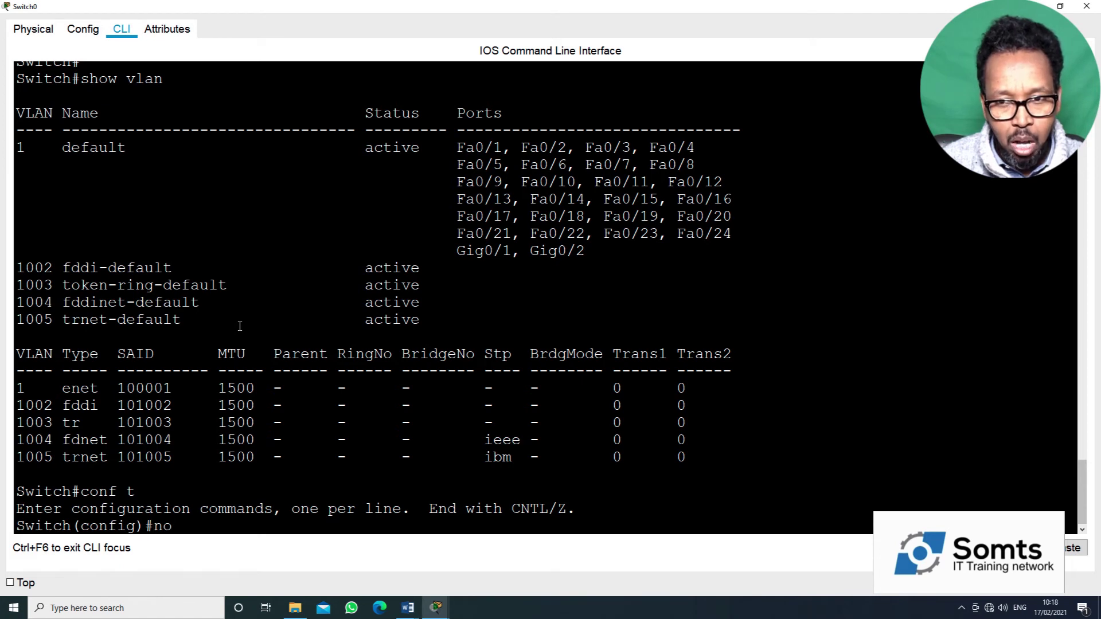
pyautogui.write(' dm')
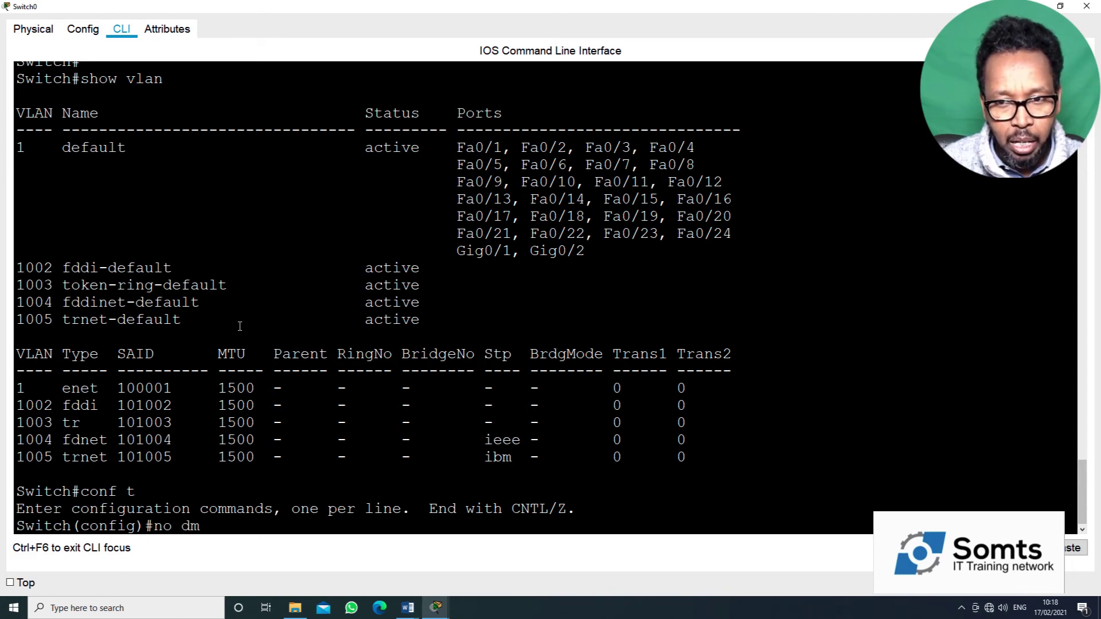
pyautogui.press('BackSpace')
pyautogui.press('BackSpace')
pyautogui.write('i')
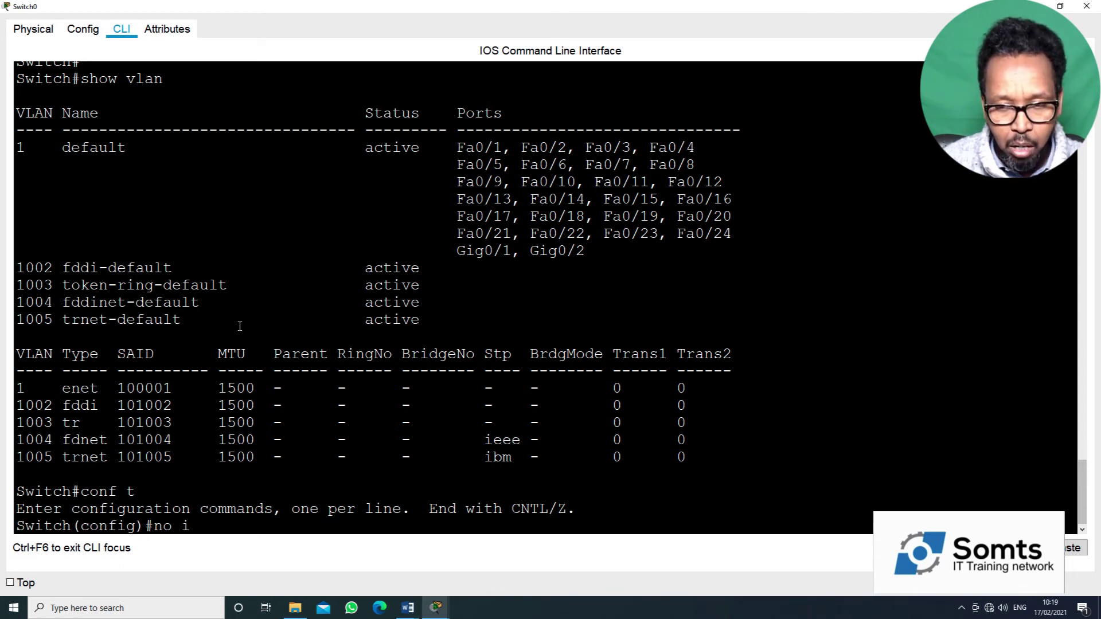
pyautogui.write('p domain')
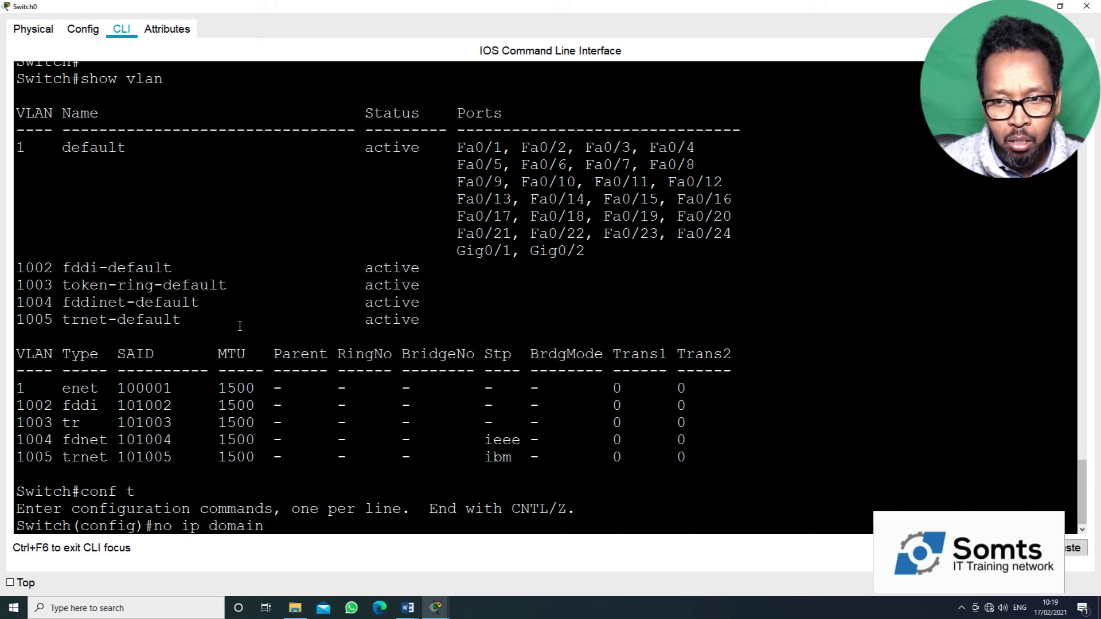
pyautogui.write(' loo')
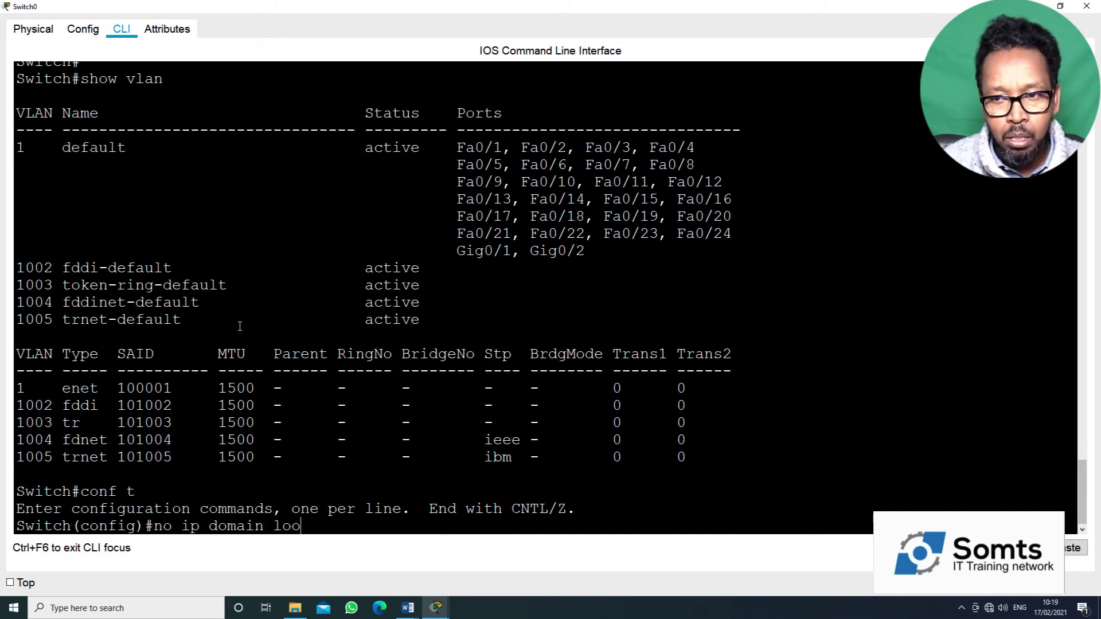
pyautogui.press('Tab')
pyautogui.press('Return')
pyautogui.press('Return')
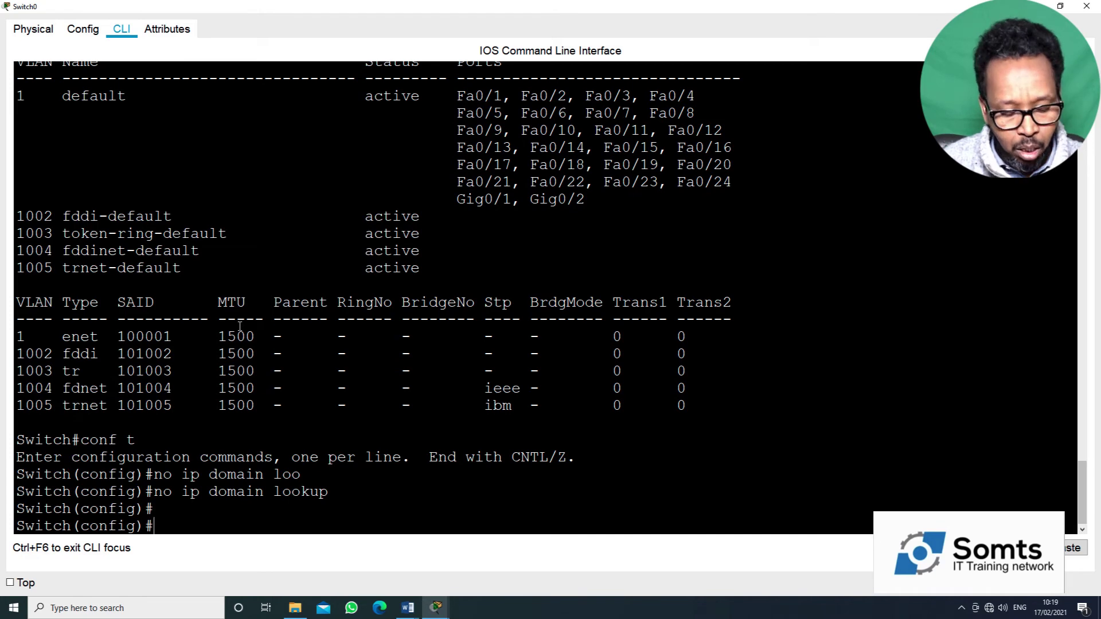
# Step: Create VLAN 100 on the switch
pyautogui.write('vlan')
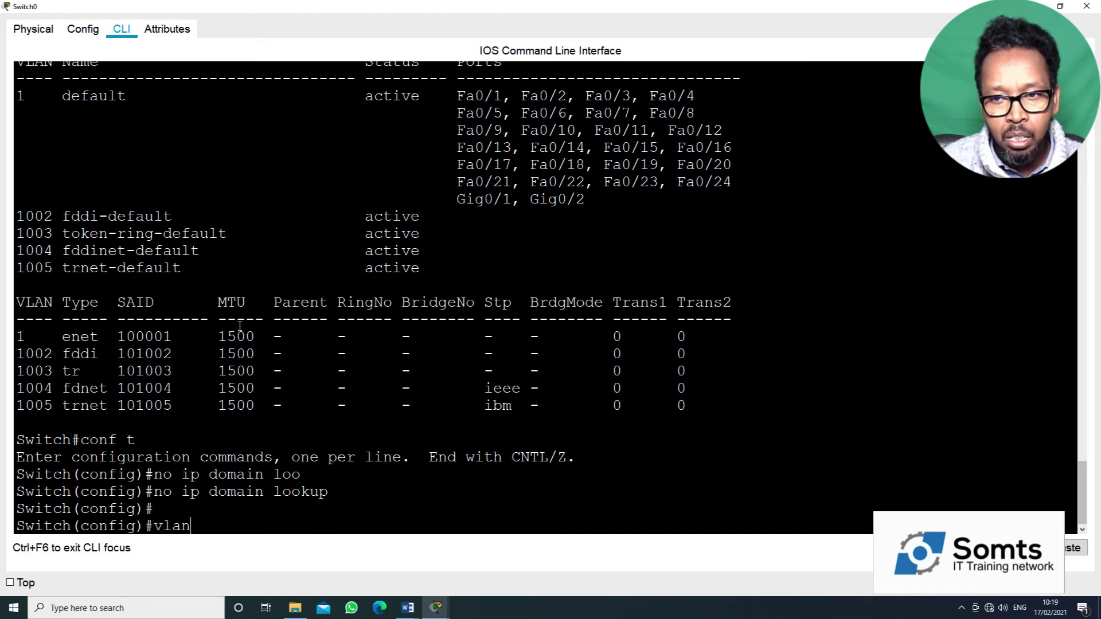
pyautogui.write(' 100')
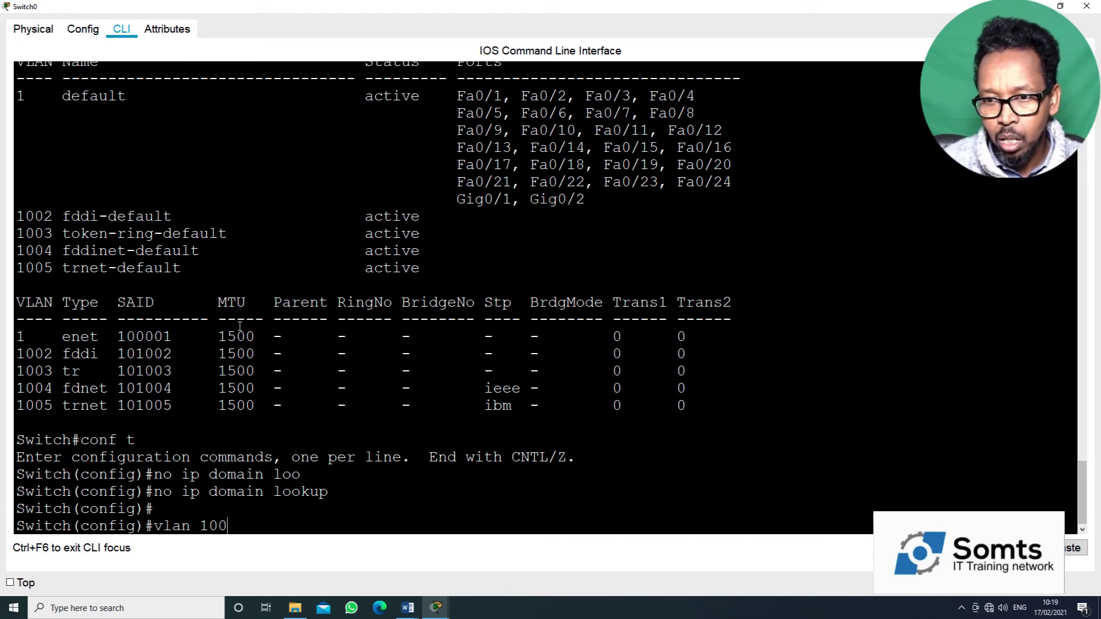
pyautogui.press('Return')
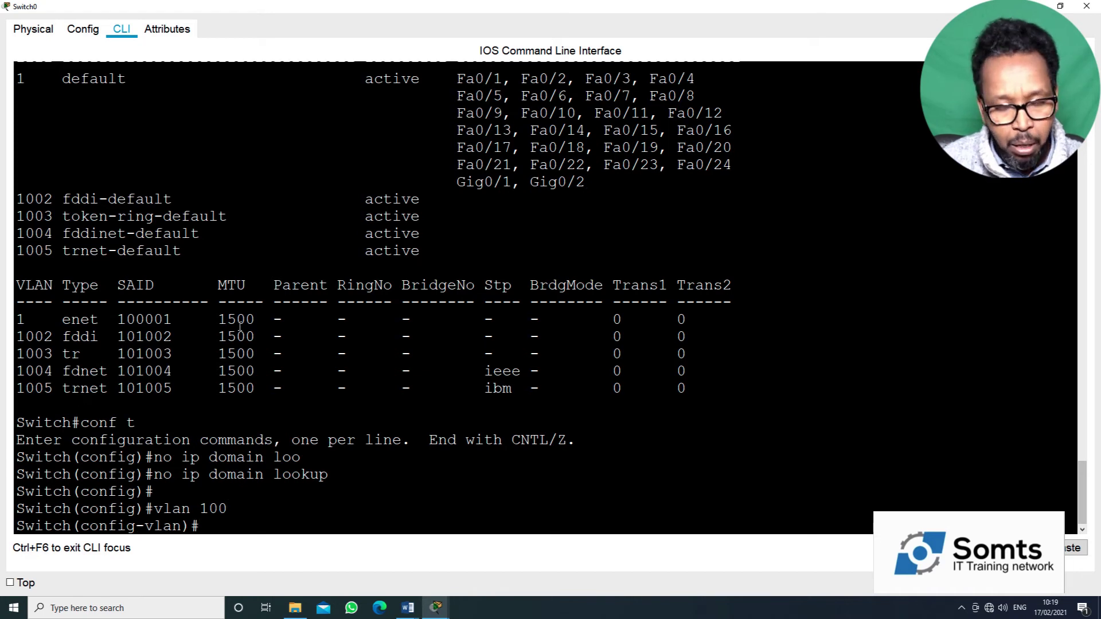
# Step: Name VLAN 100 Students and exit back to global configuration mode
pyautogui.write('Sta')
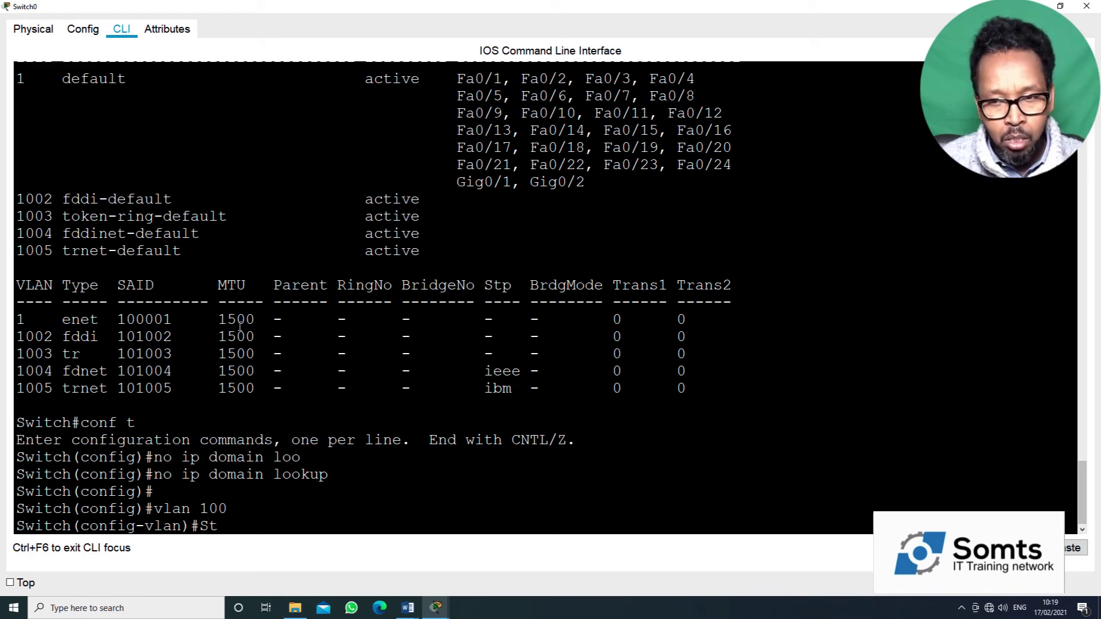
pyautogui.press('BackSpace')
pyautogui.press('BackSpace')
pyautogui.press('BackSpace')
pyautogui.write('name')
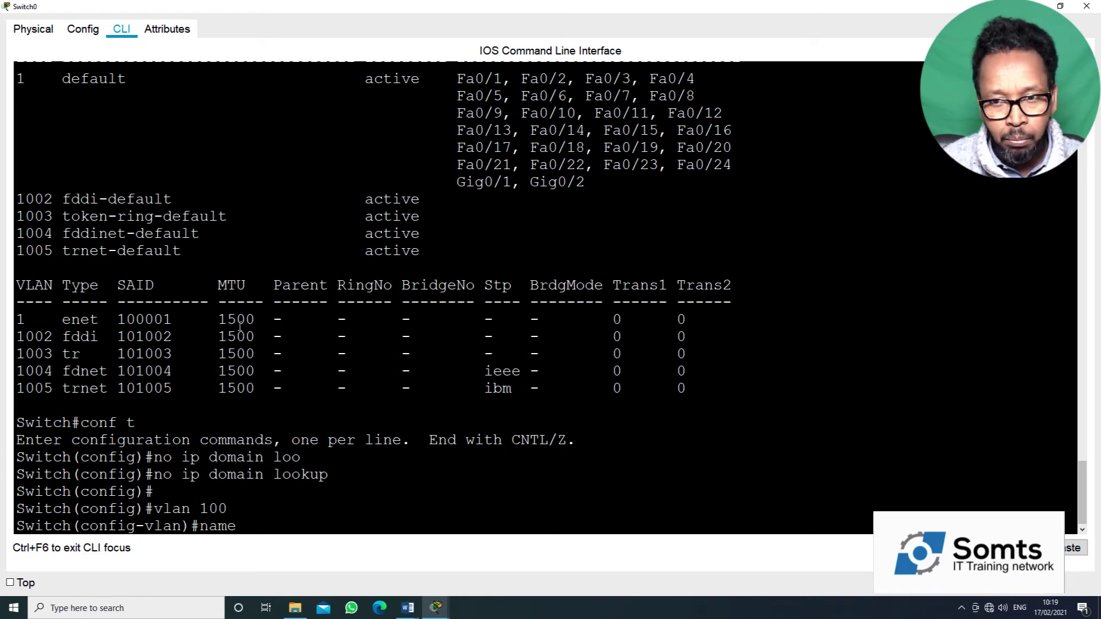
pyautogui.press('Tab')
pyautogui.write('St')
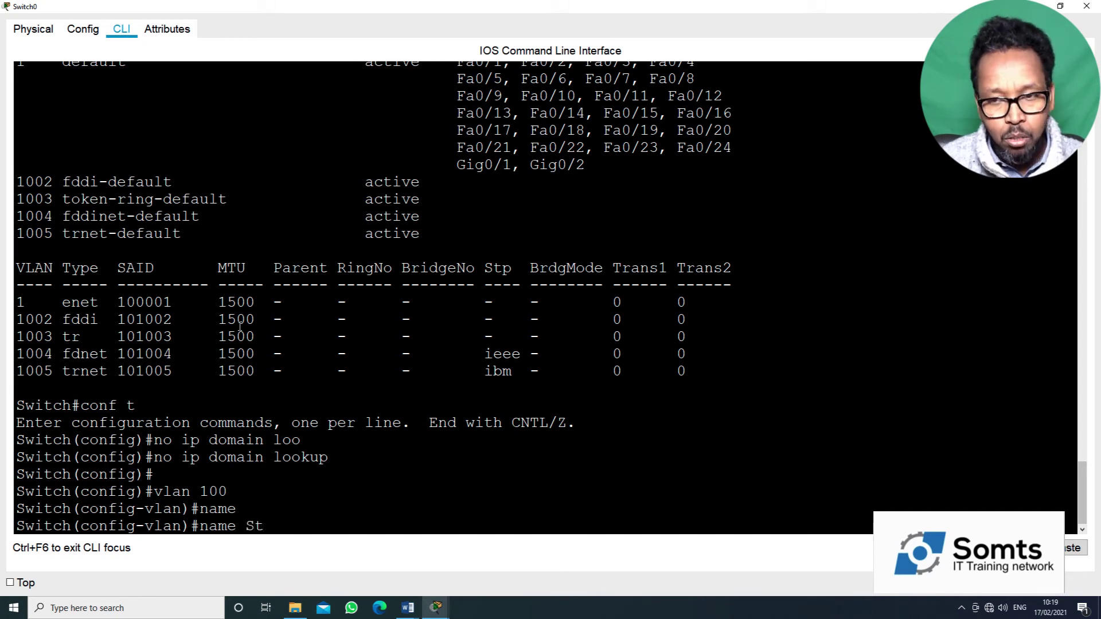
pyautogui.write('udents')
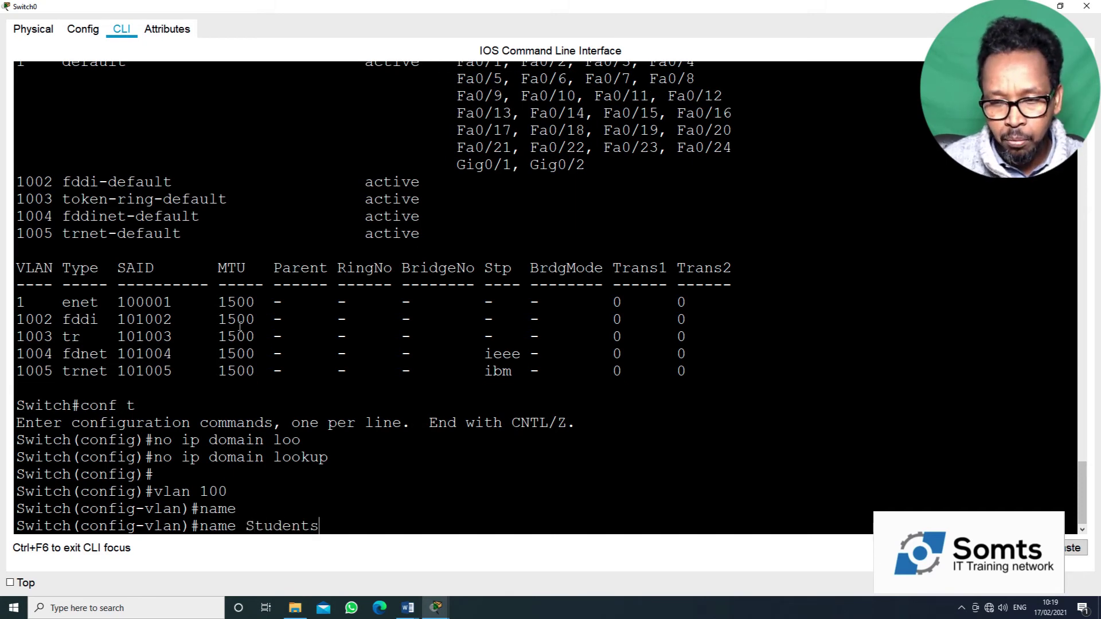
pyautogui.press('Return')
pyautogui.write('exit')
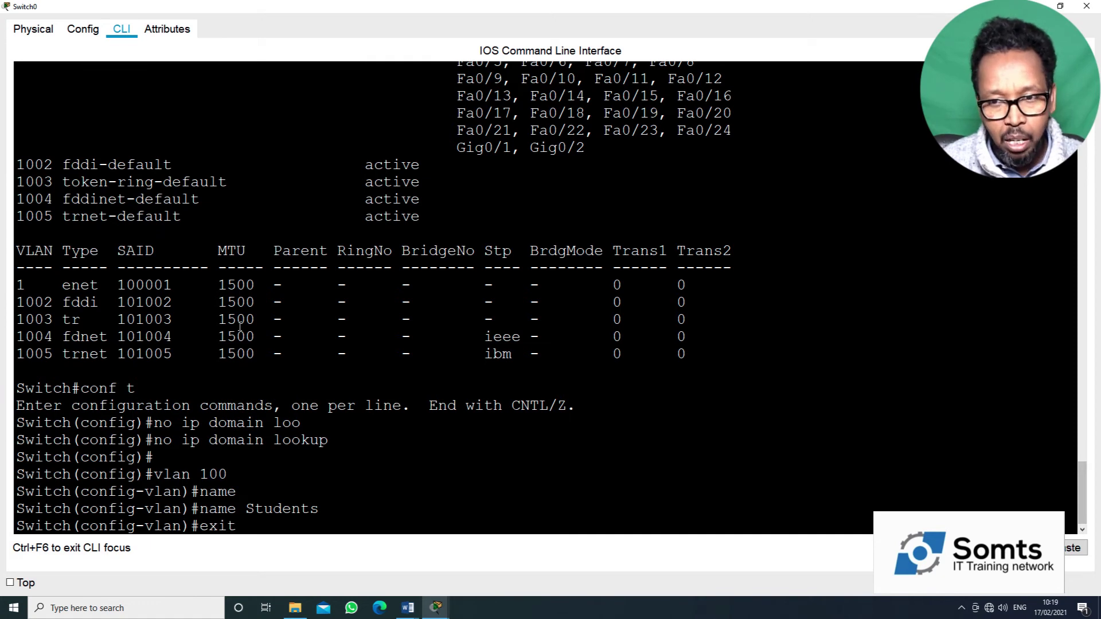
pyautogui.press('Return')
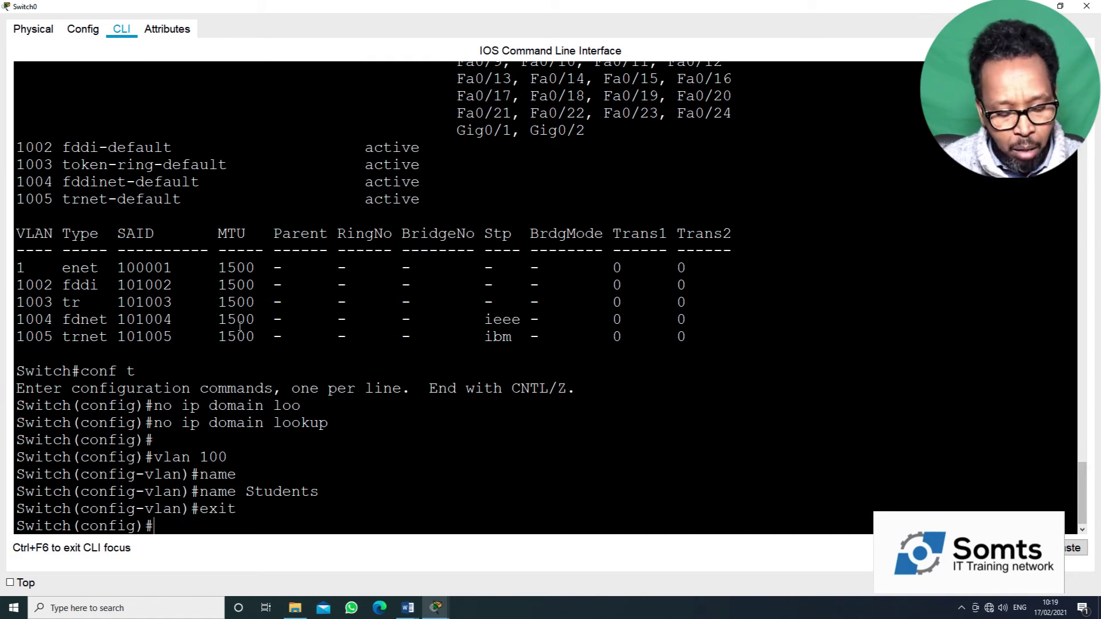
# Step: Create VLAN 200 on the switch
pyautogui.write('Vlan')
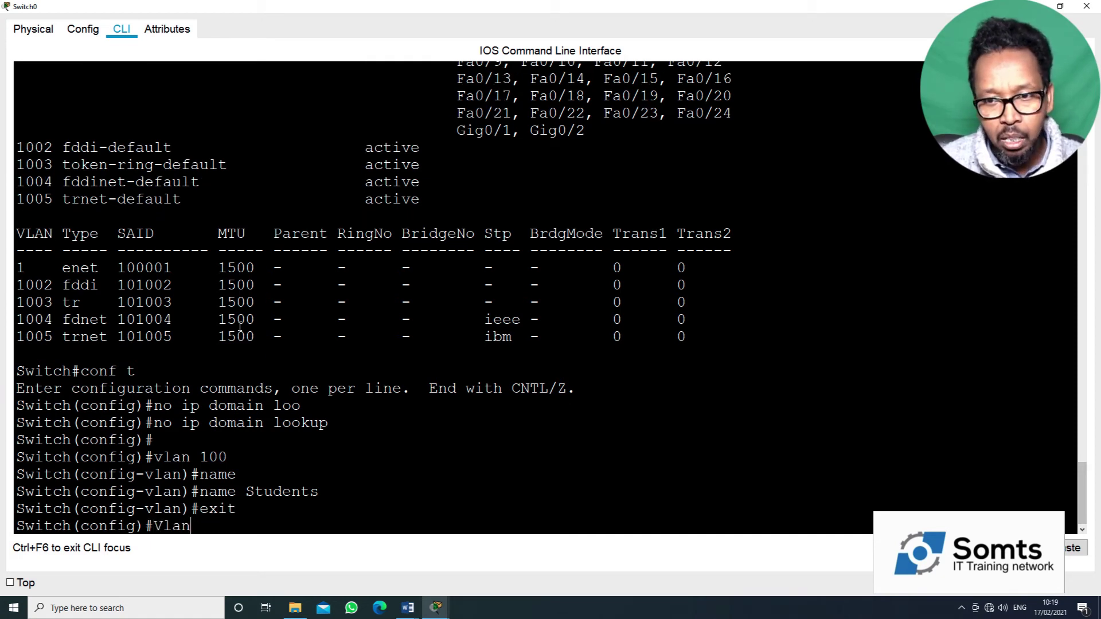
pyautogui.press('BackSpace')
pyautogui.press('BackSpace')
pyautogui.press('BackSpace')
pyautogui.press('BackSpace')
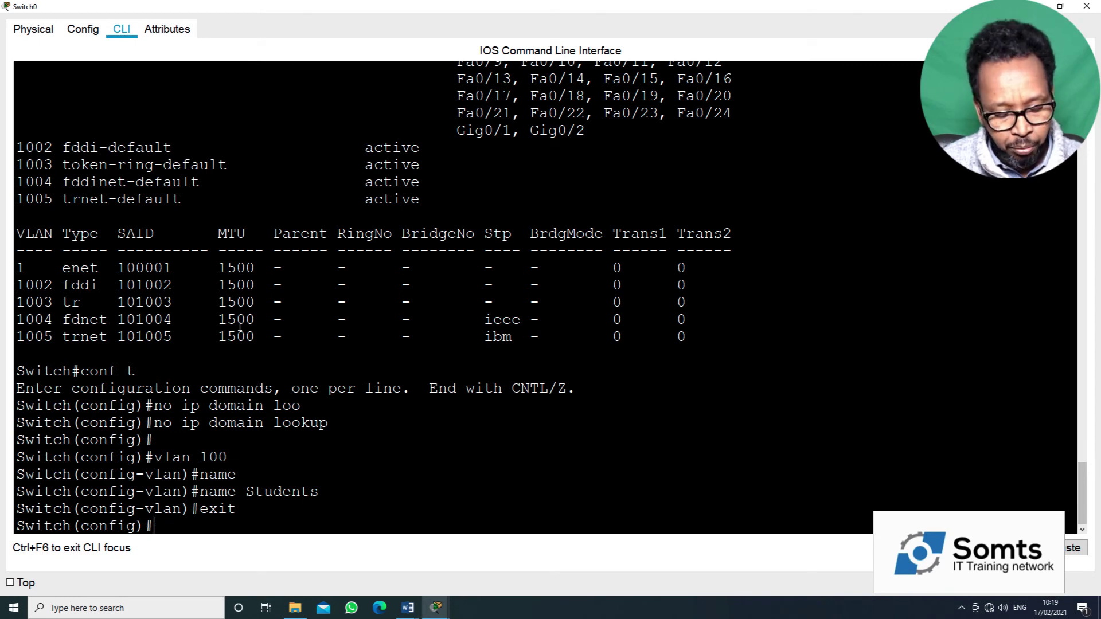
pyautogui.write('vlan 200')
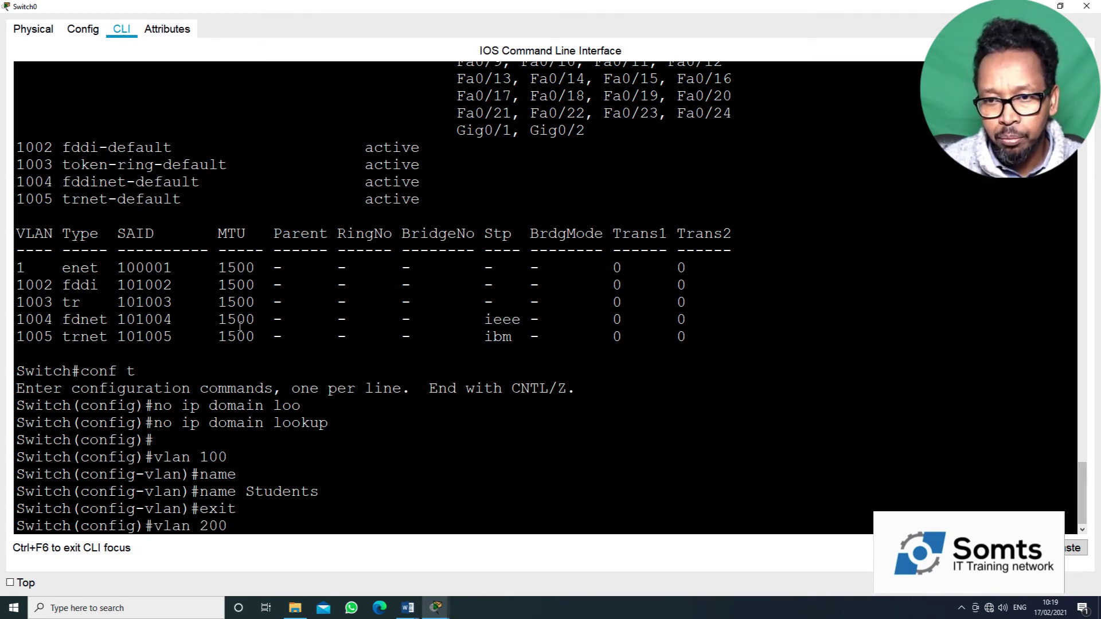
pyautogui.press('Return')
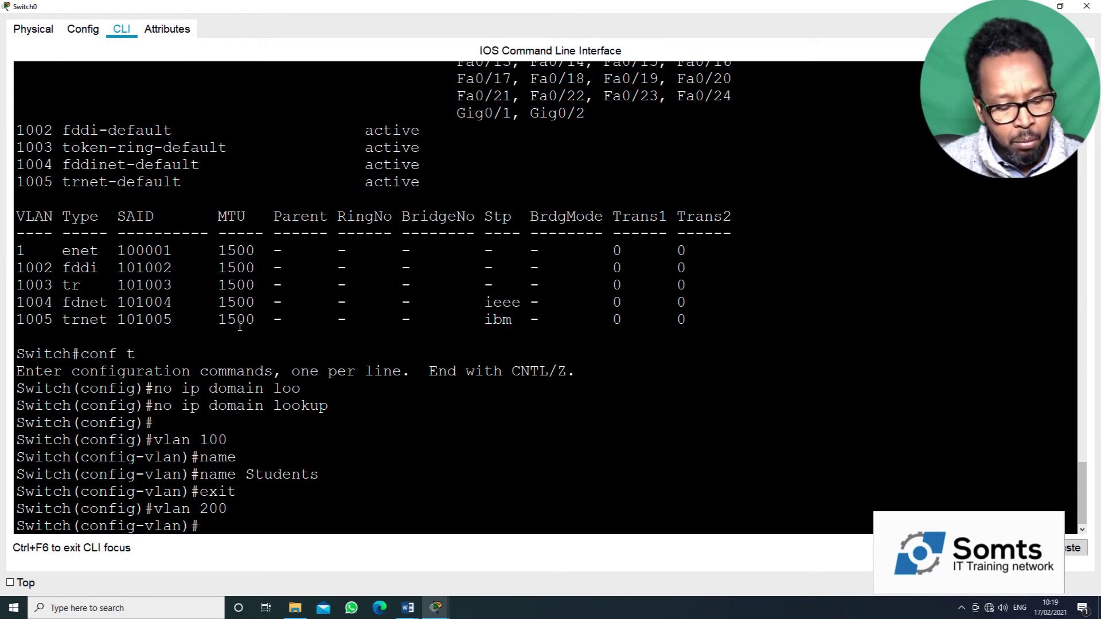
# Step: Name VLAN 200 Teachers and exit back to global configuration mode
pyautogui.write('na')
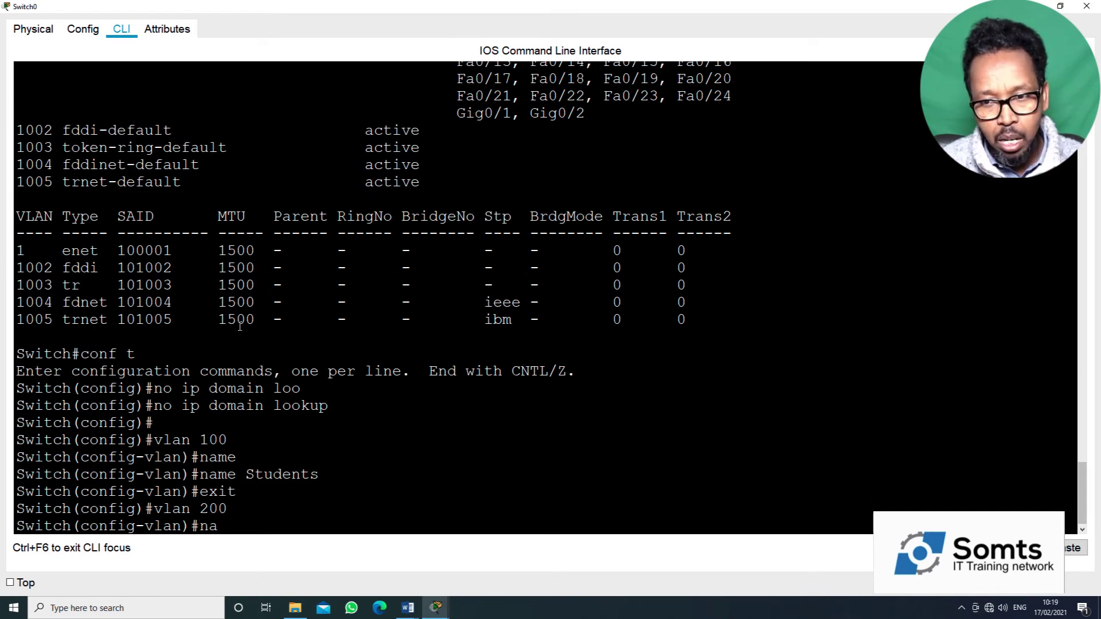
pyautogui.write('me Student')
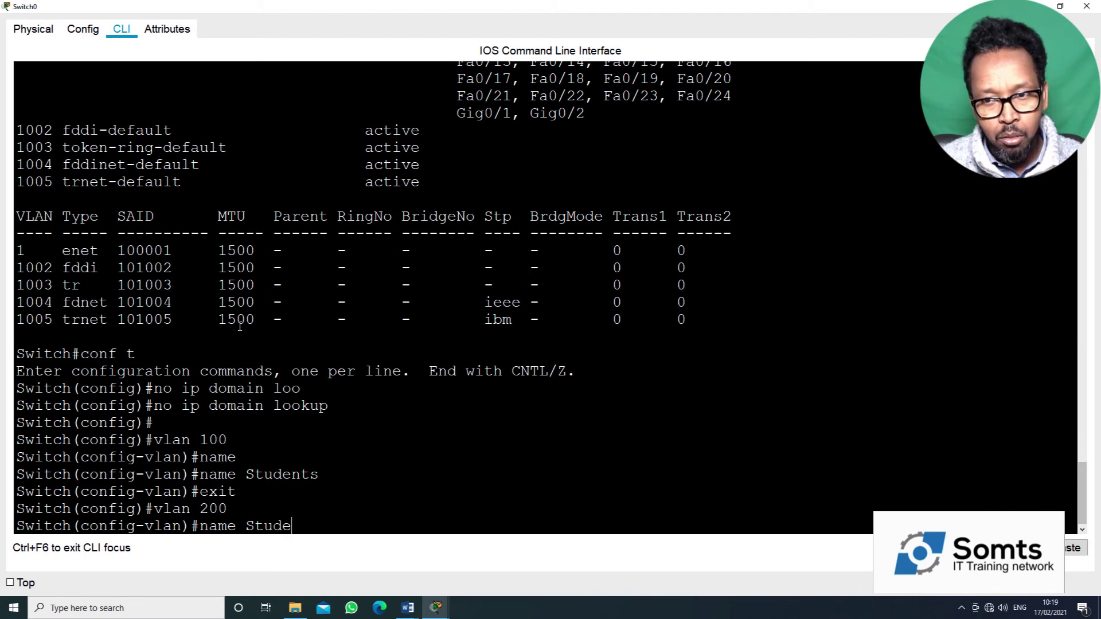
pyautogui.press('BackSpace')
pyautogui.press('BackSpace')
pyautogui.press('BackSpace')
pyautogui.press('BackSpace')
pyautogui.press('BackSpace')
pyautogui.press('BackSpace')
pyautogui.press('BackSpace')
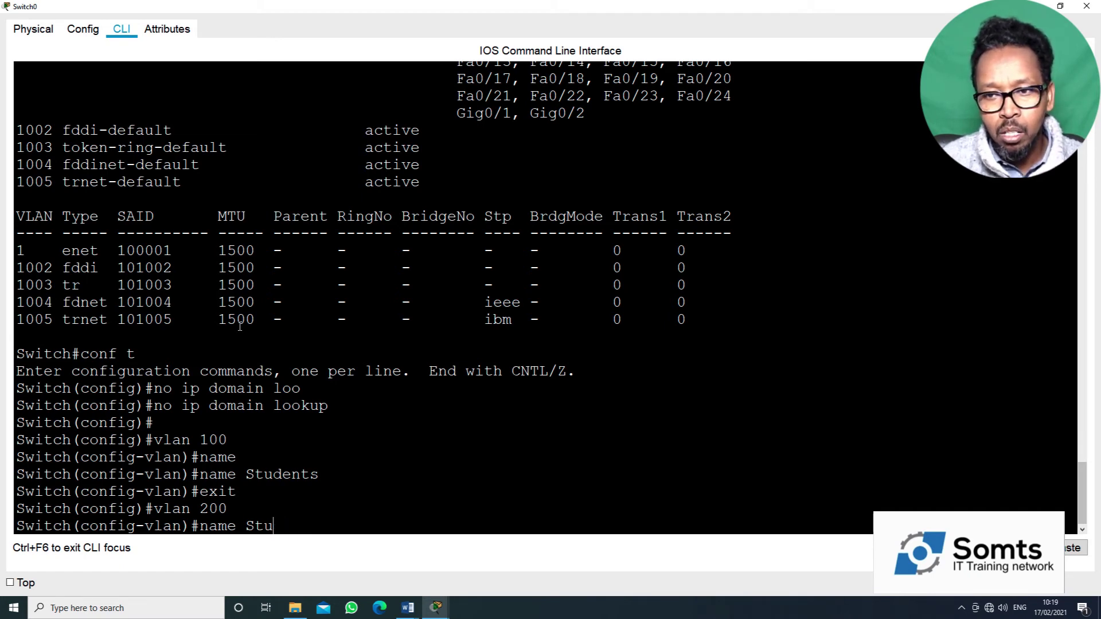
pyautogui.write('Te')
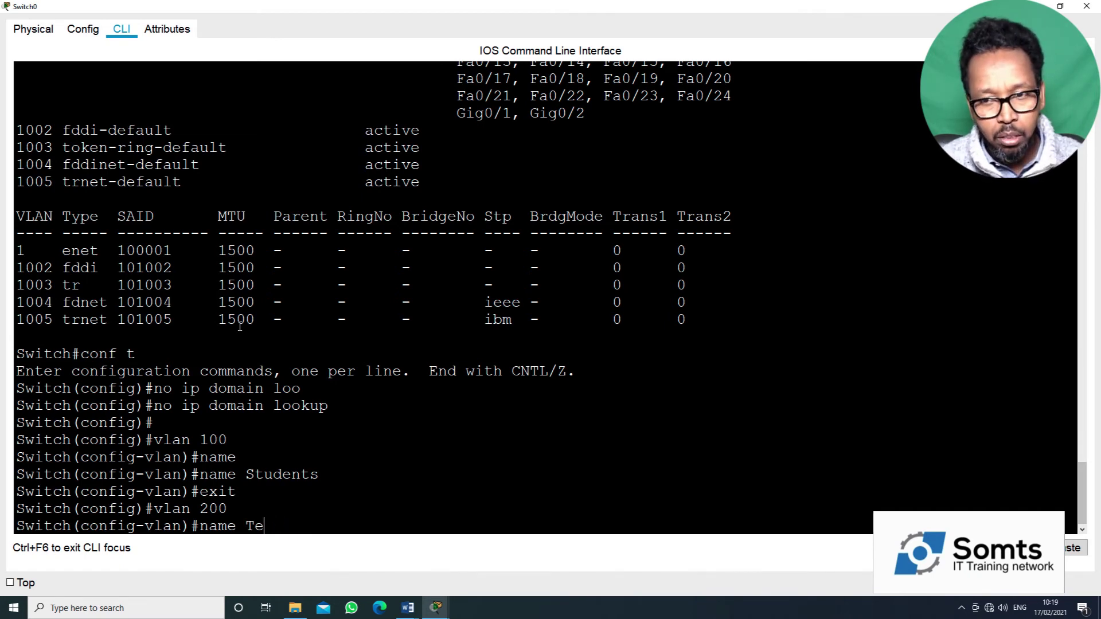
pyautogui.write('achers')
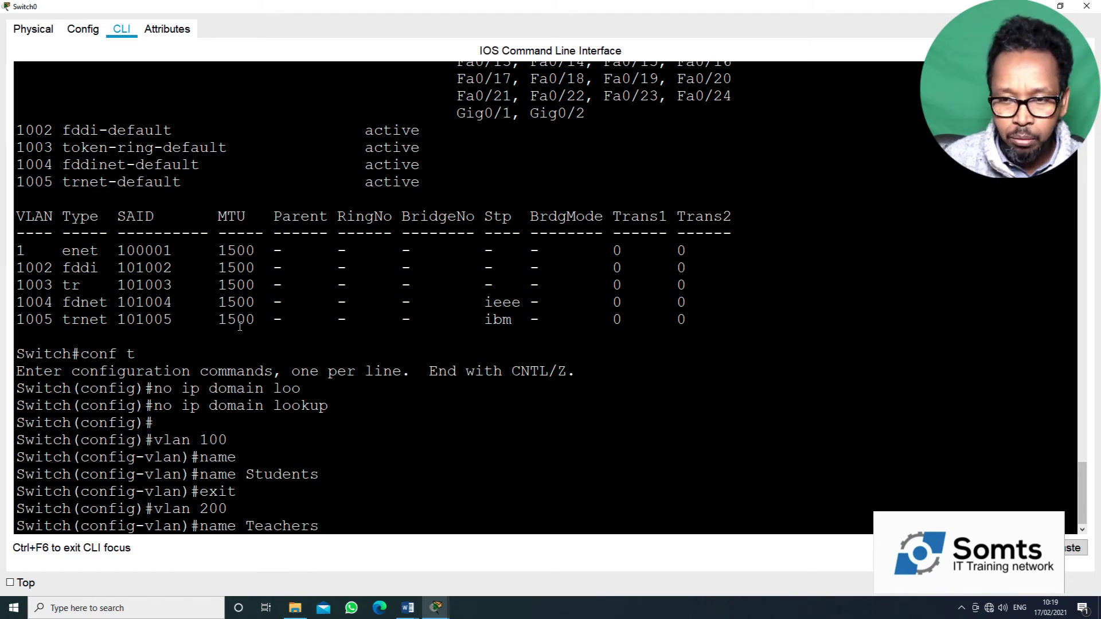
pyautogui.press('Return')
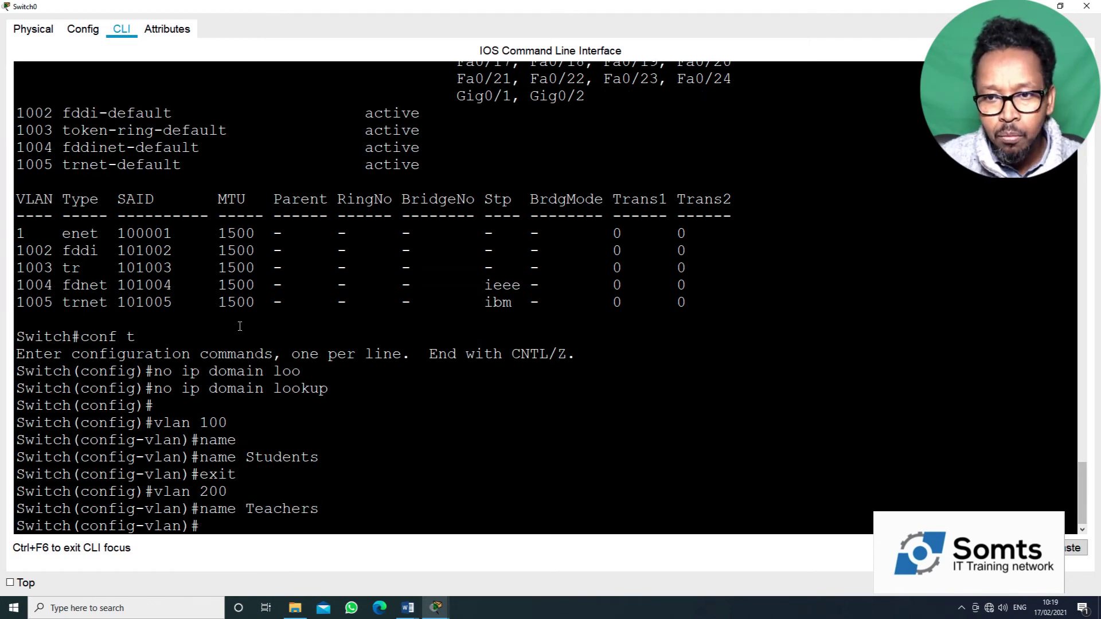
pyautogui.write('exit')
pyautogui.press('Return')
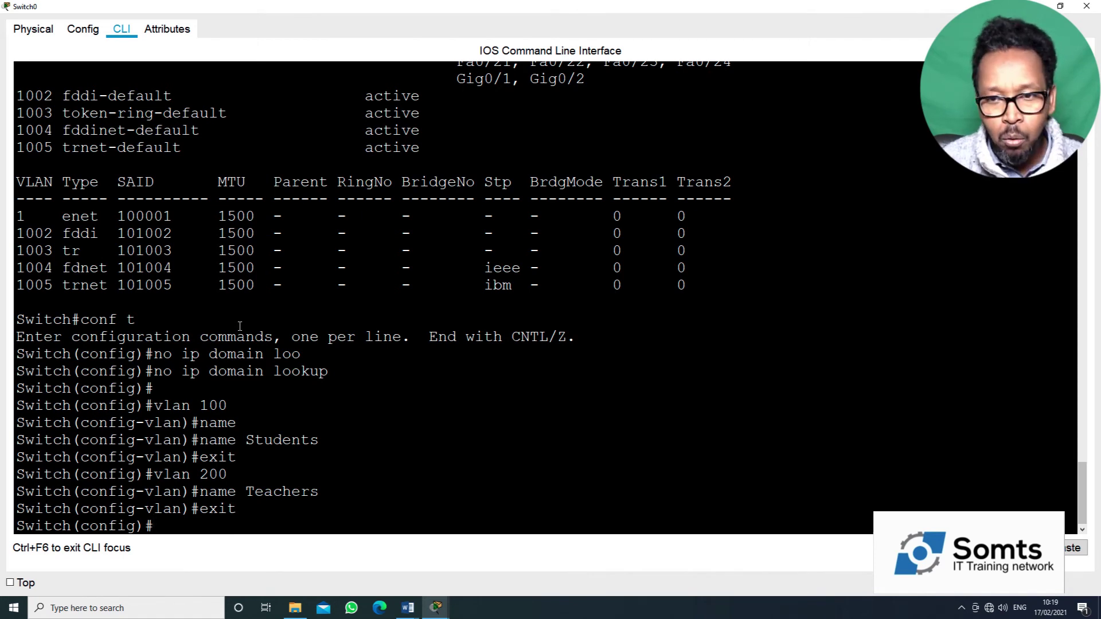
# Step: Create VLAN 300 on the switch and name it Management
pyautogui.write('vlan ')
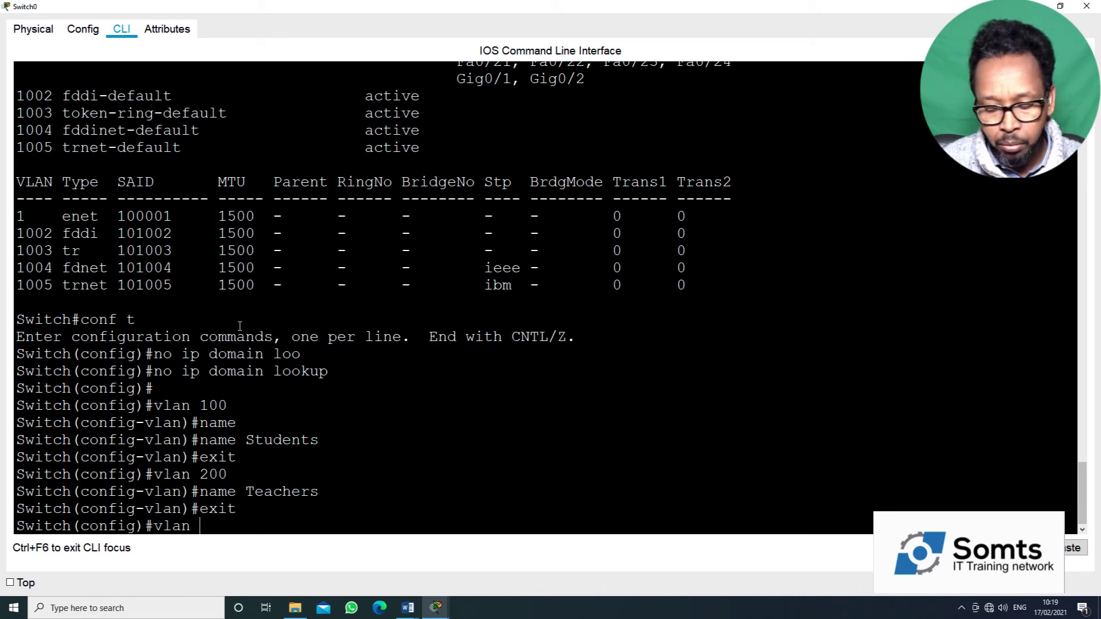
pyautogui.write('300')
pyautogui.press('Return')
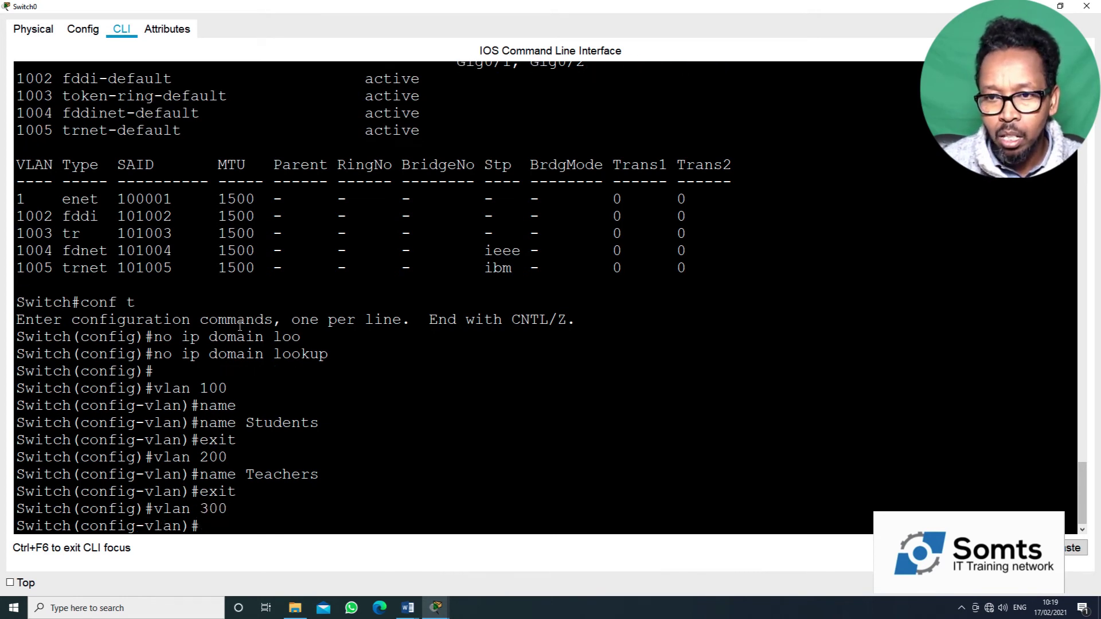
pyautogui.write('name')
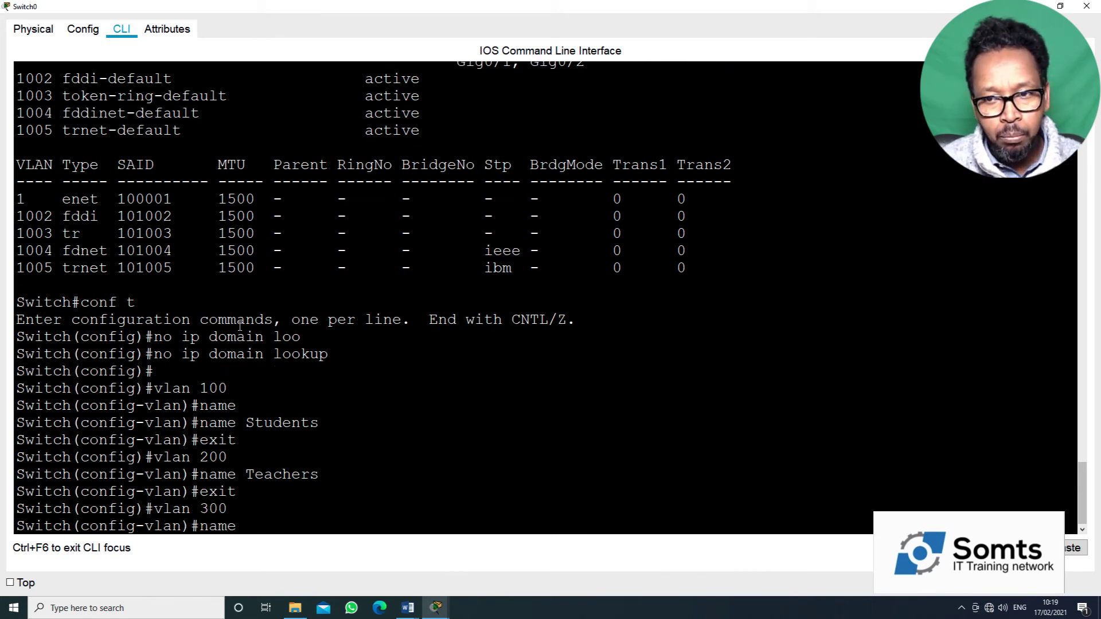
pyautogui.write(' Management')
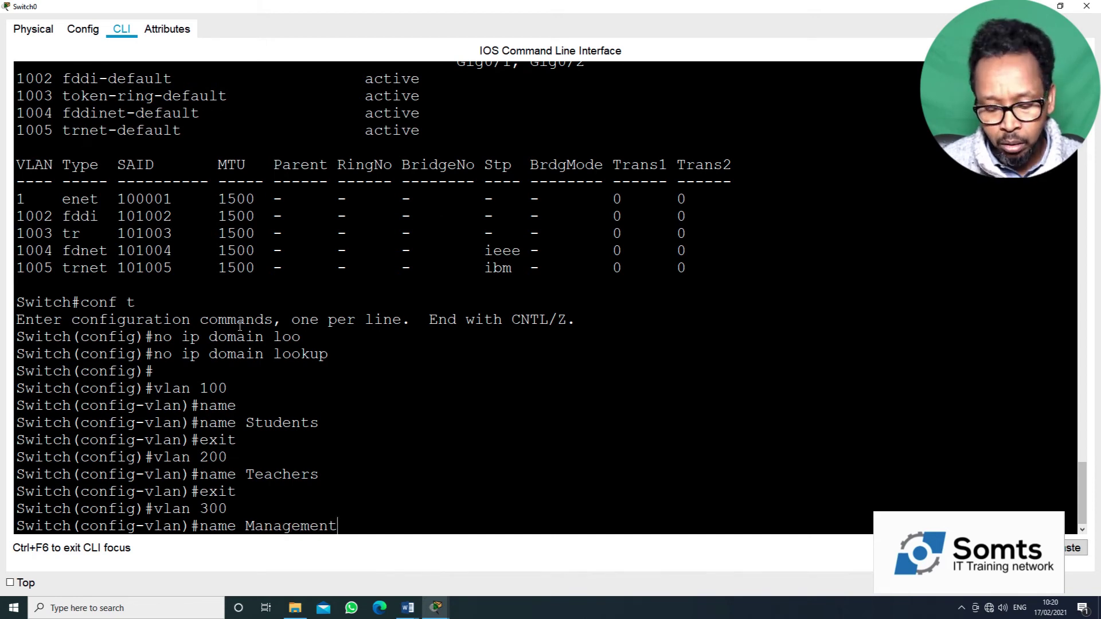
pyautogui.press('Return')
# Step: End the configuration session and return to the switch's privileged EXEC prompt
pyautogui.write('end')
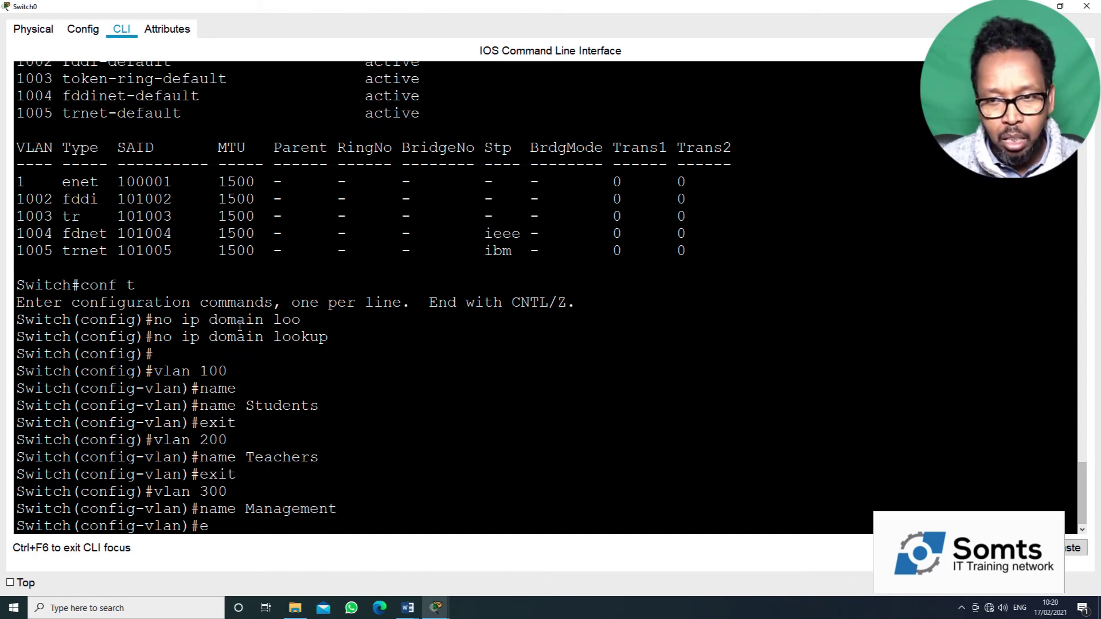
pyautogui.press('Return')
pyautogui.press('Return')
pyautogui.press('Return')
pyautogui.press('Return')
pyautogui.press('Return')
pyautogui.press('Return')
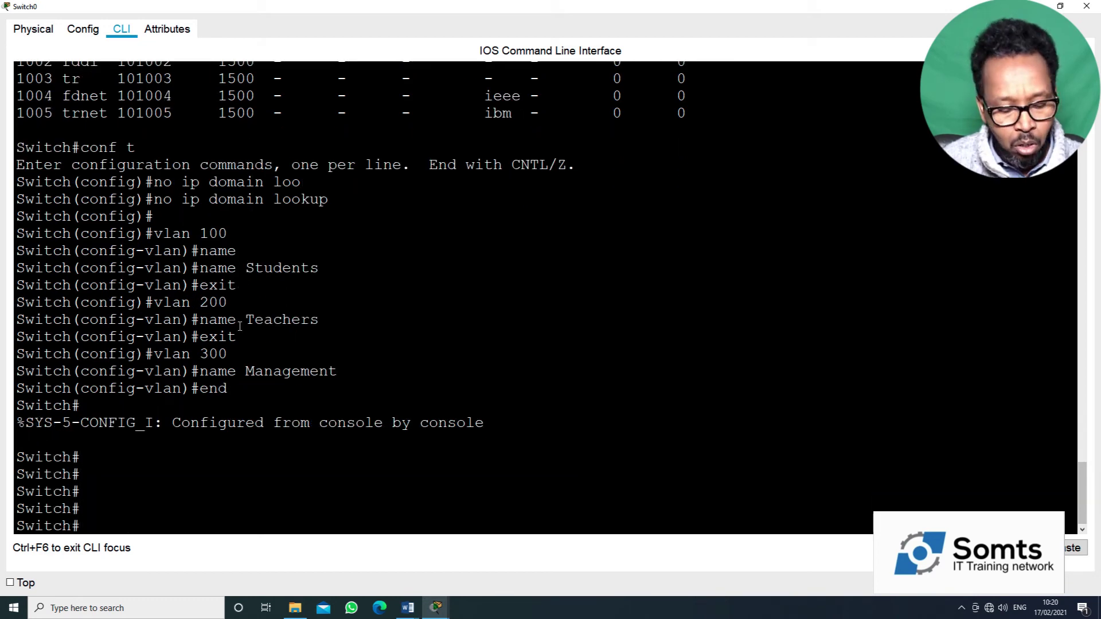
# Step: Display the switch's brief VLAN table with show vlan brief
pyautogui.write('showvlan')
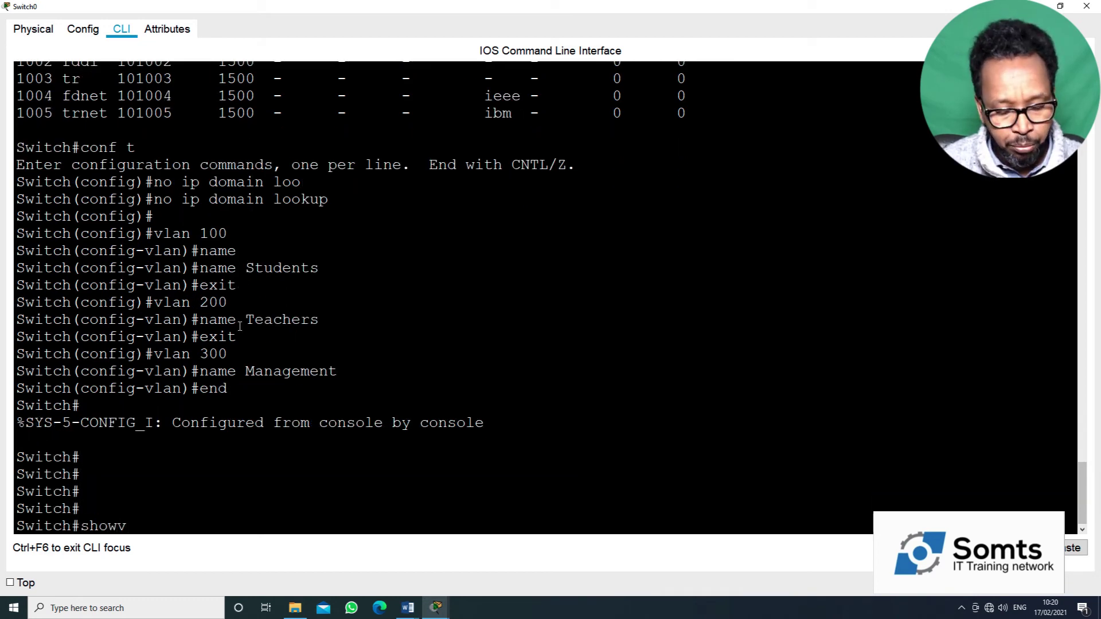
pyautogui.press('BackSpace')
pyautogui.press('BackSpace')
pyautogui.press('BackSpace')
pyautogui.press('BackSpace')
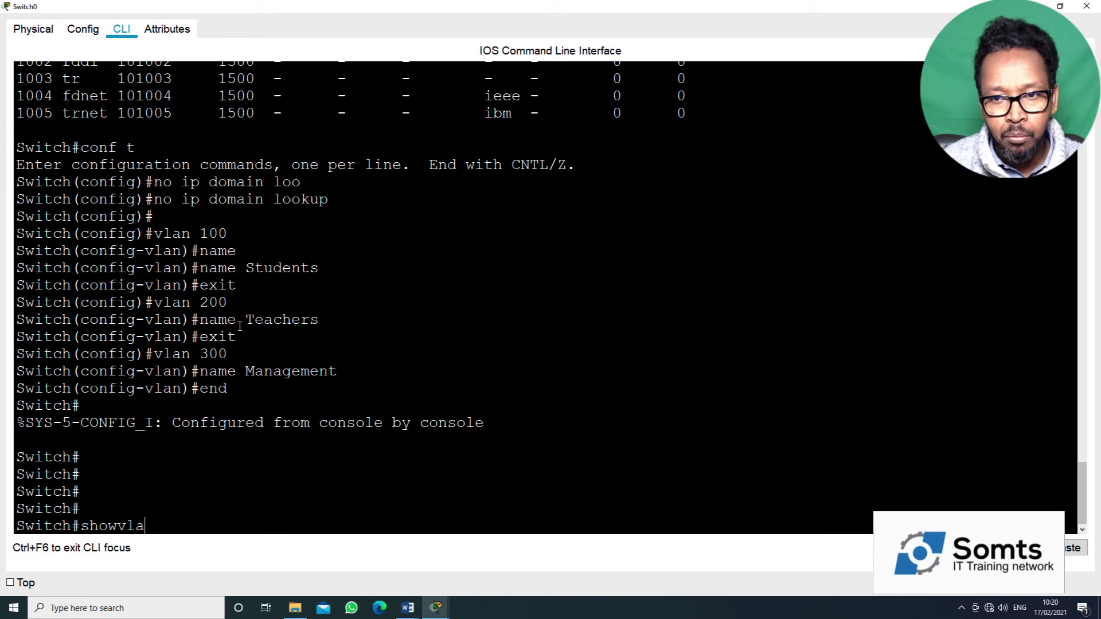
pyautogui.write('vlan')
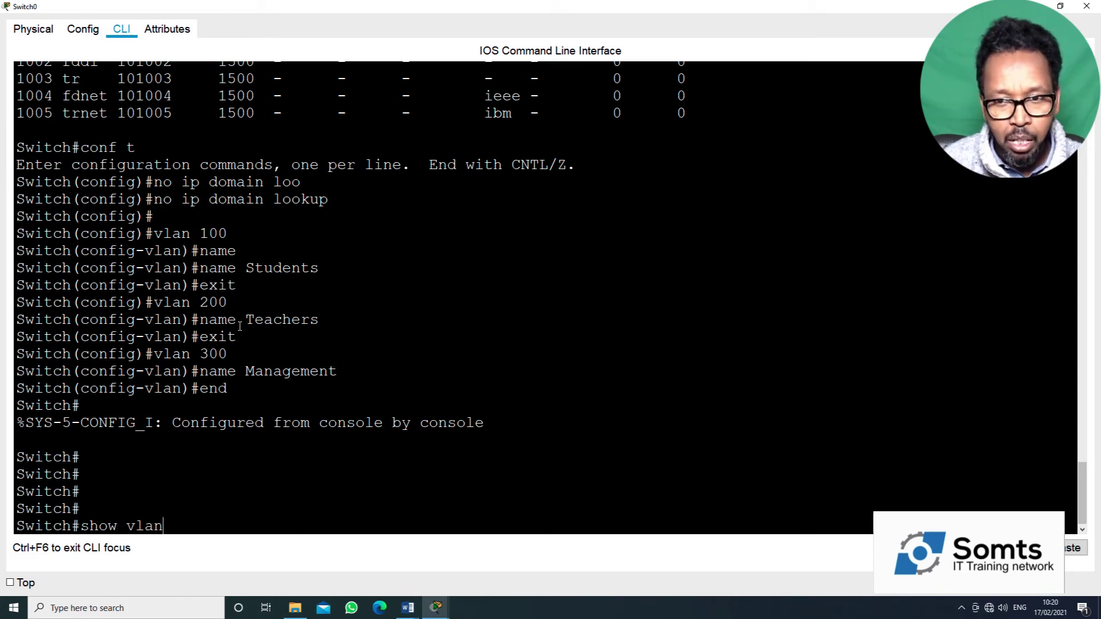
pyautogui.write(' bri')
pyautogui.press('Tab')
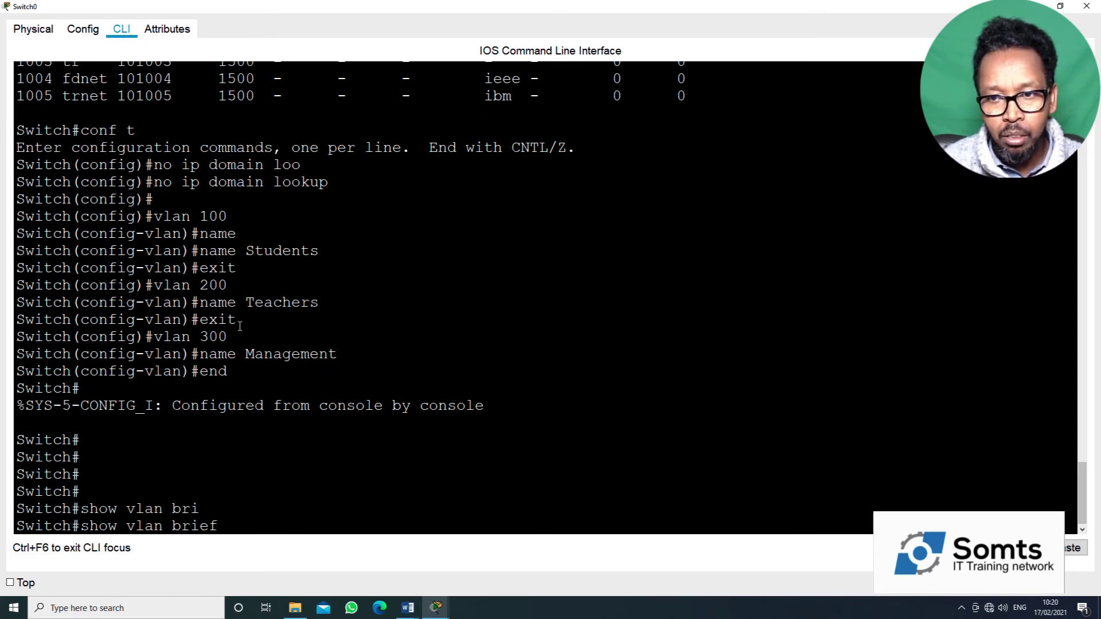
pyautogui.press('Return')
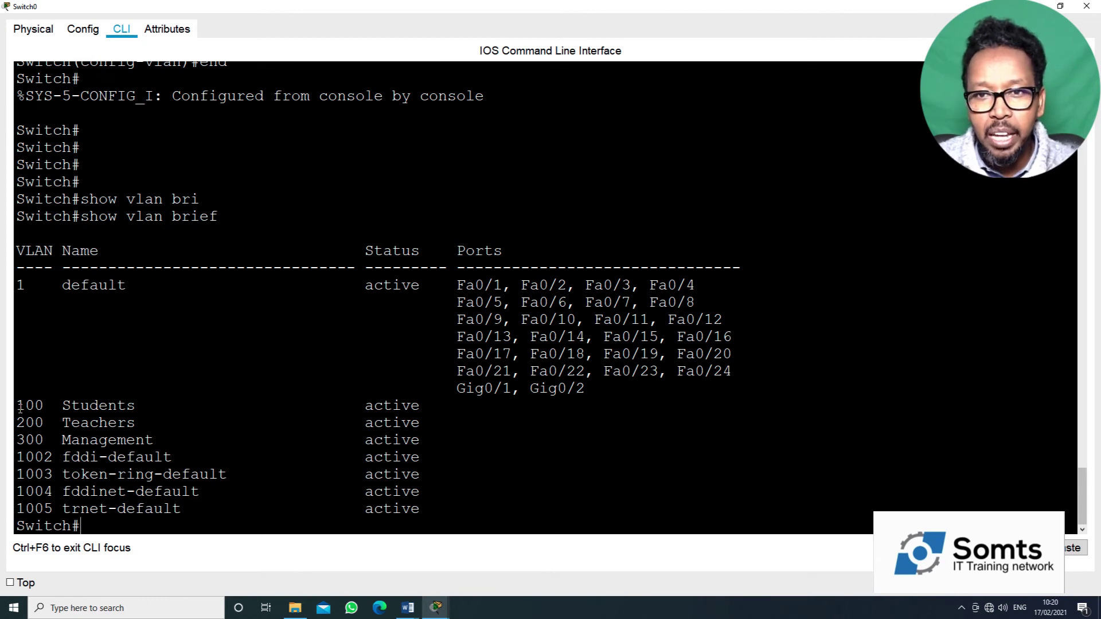
# Step: Examine the rows for VLANs 100, 200 and 300 and the ports assigned to default VLAN 1
pyautogui.moveTo(17, 406); pyautogui.dragTo(434, 401)
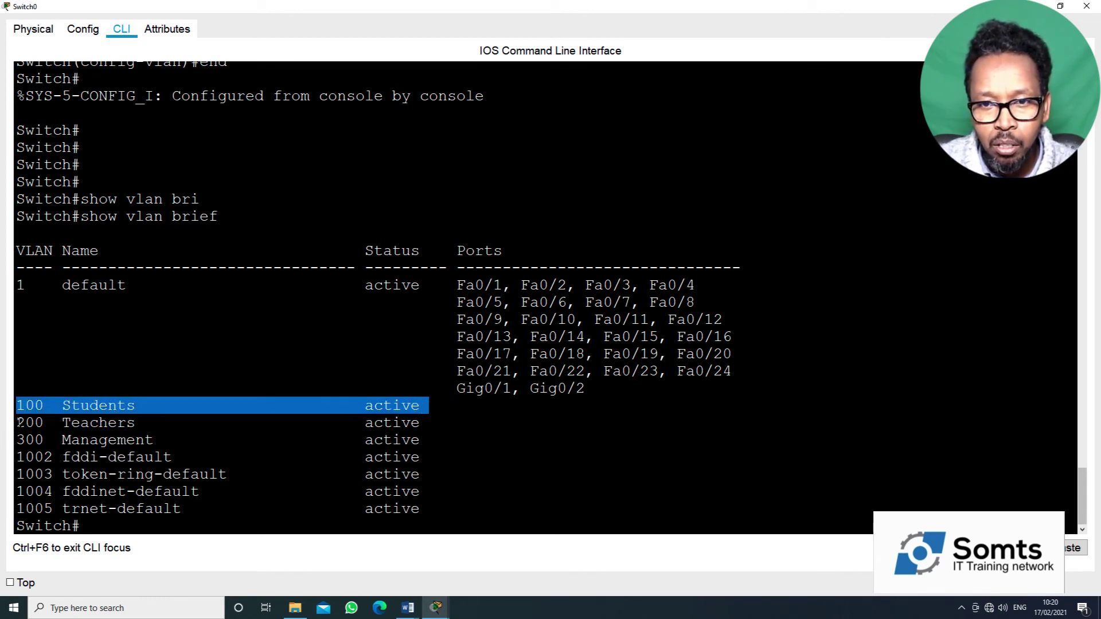
pyautogui.moveTo(17, 422); pyautogui.dragTo(433, 423)
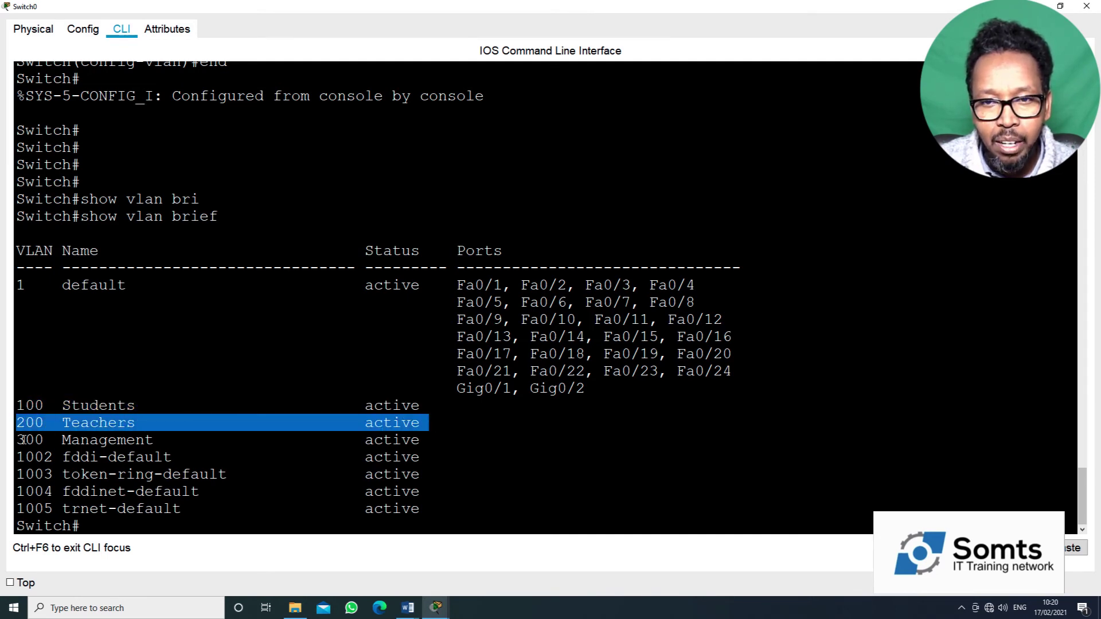
pyautogui.moveTo(20, 440); pyautogui.dragTo(444, 433)
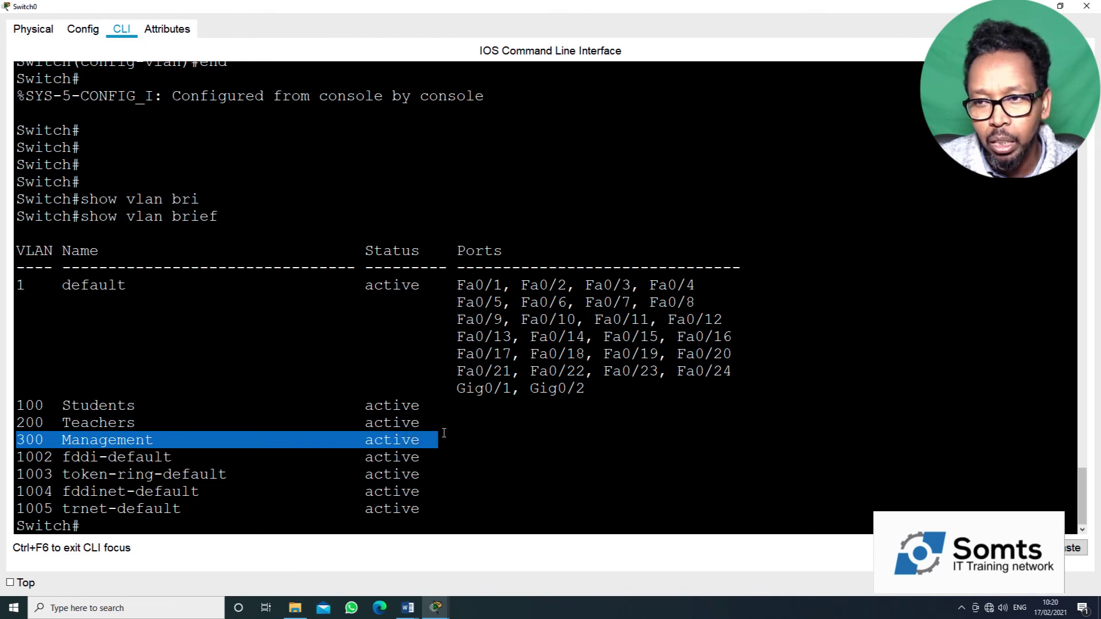
pyautogui.moveTo(465, 388); pyautogui.dragTo(576, 371)
pyautogui.moveTo(510, 305); pyautogui.dragTo(517, 359)
pyautogui.click(426, 441)
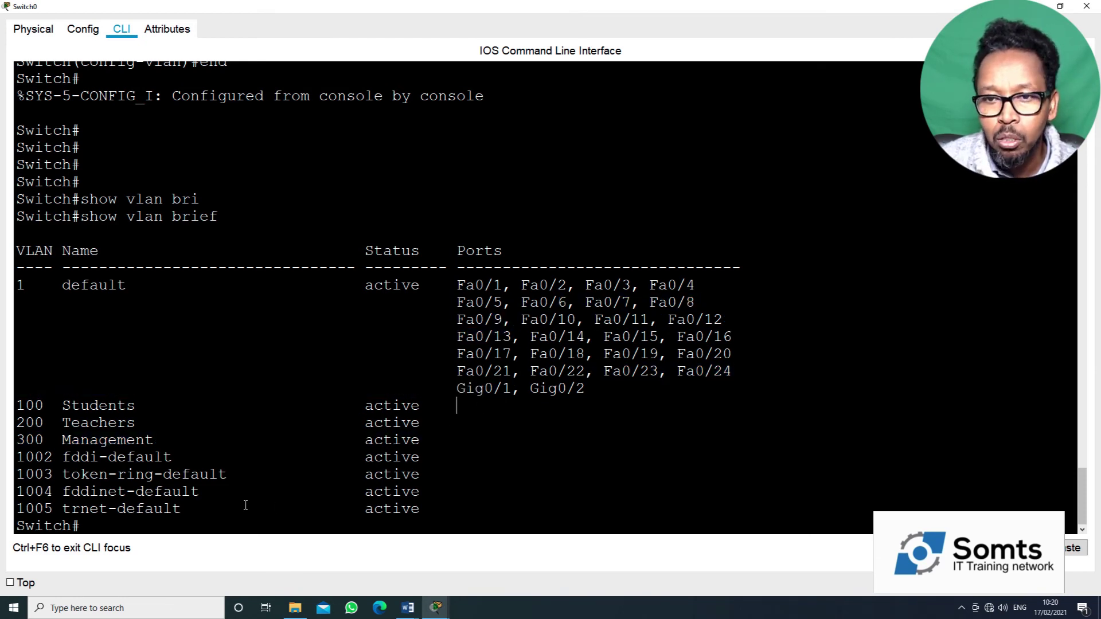
pyautogui.press('Return')
pyautogui.press('Return')
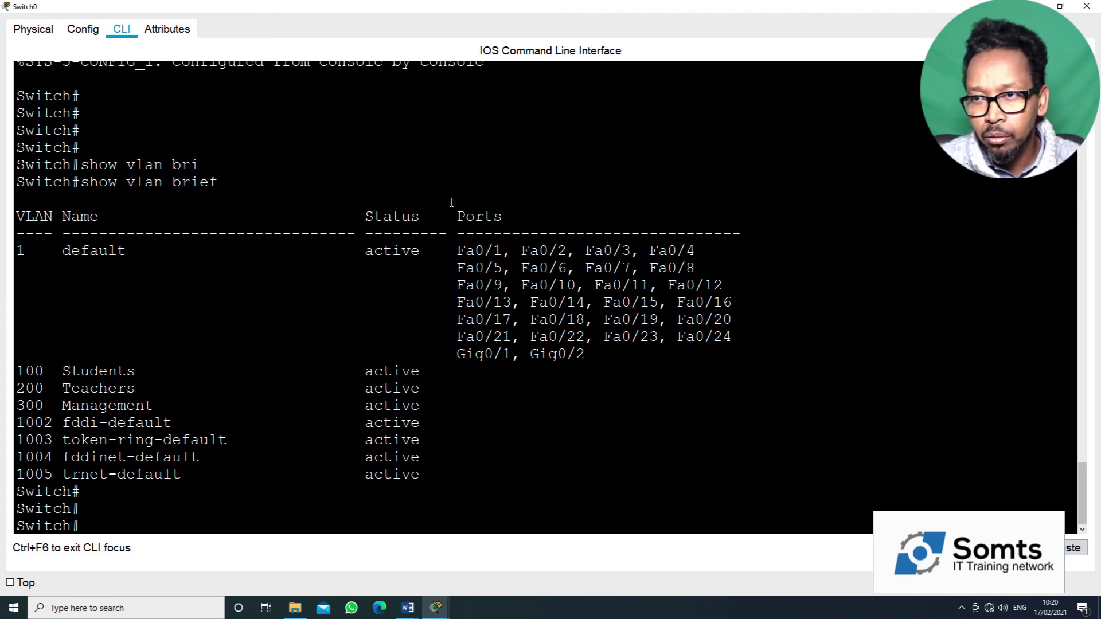
pyautogui.moveTo(470, 253); pyautogui.dragTo(493, 253)
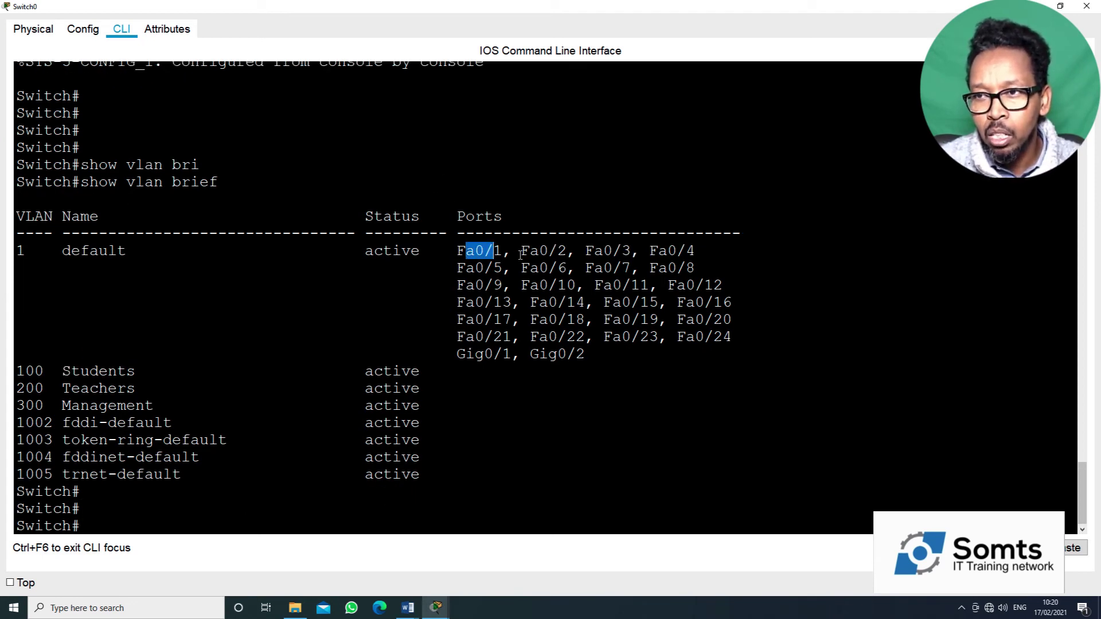
pyautogui.click(309, 408)
# Step: Enter global configuration mode on the switch with conf t
pyautogui.write('c')
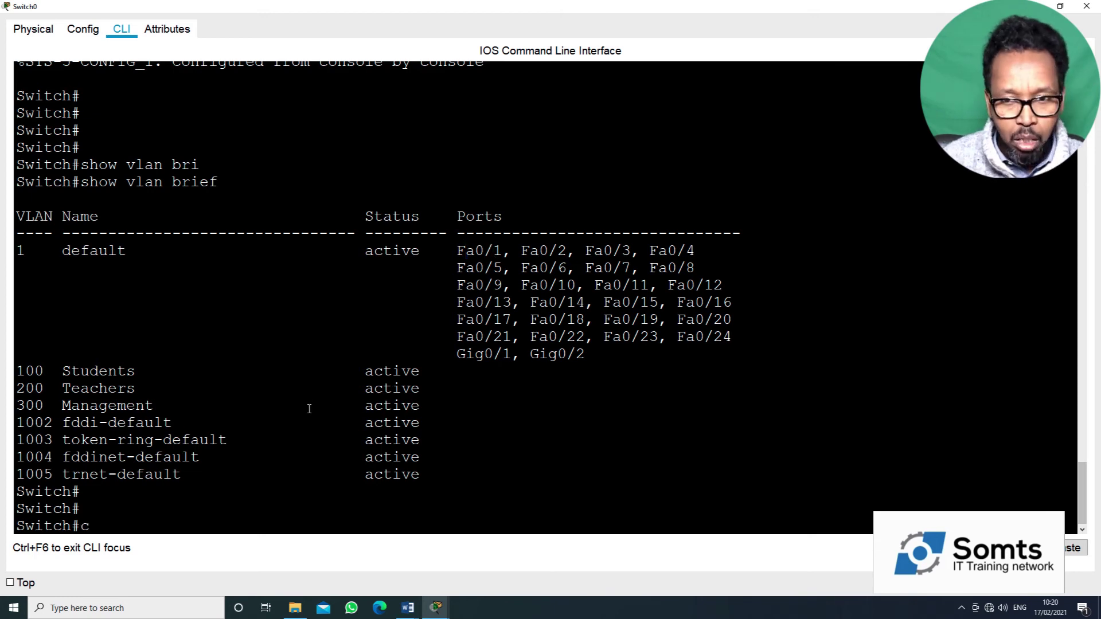
pyautogui.write('onf t')
pyautogui.press('Return')
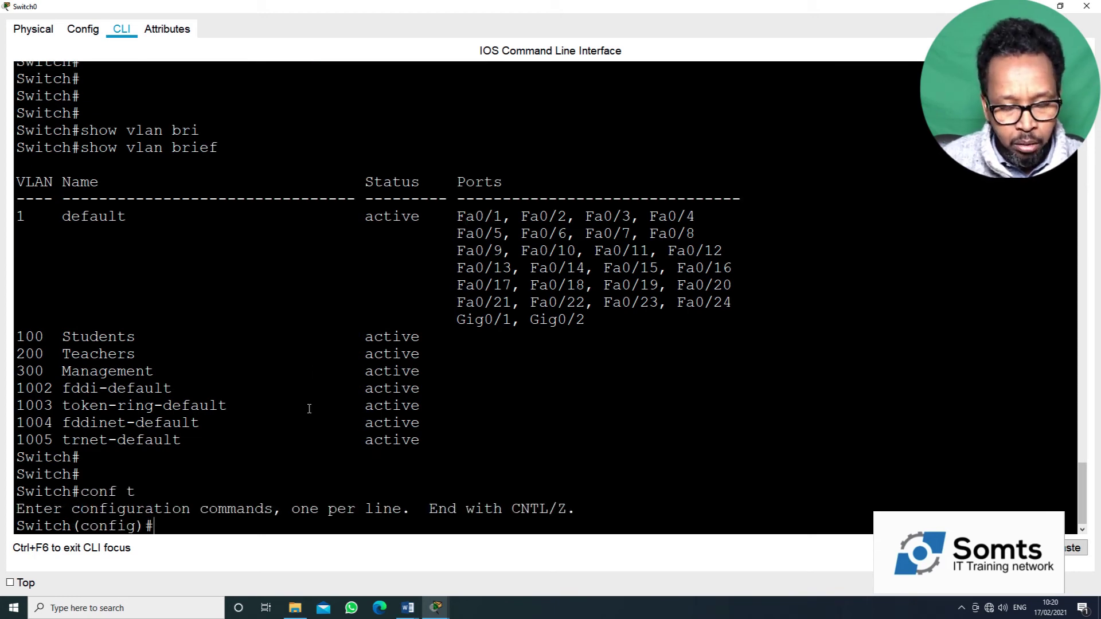
pyautogui.write('sw')
pyautogui.press('Tab')
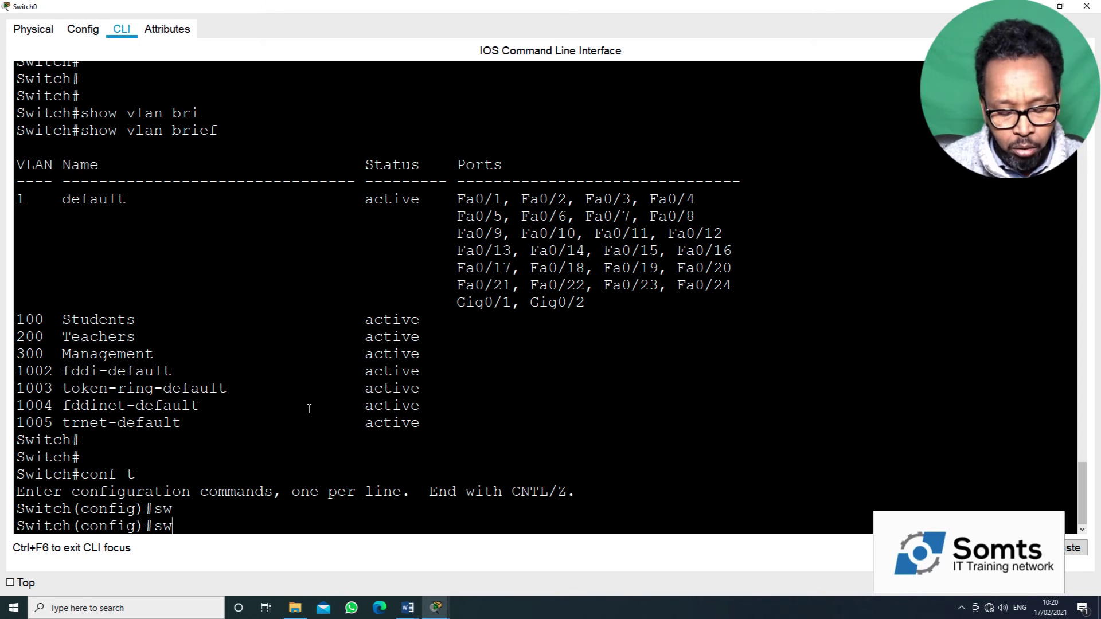
pyautogui.write('it')
pyautogui.press('Tab')
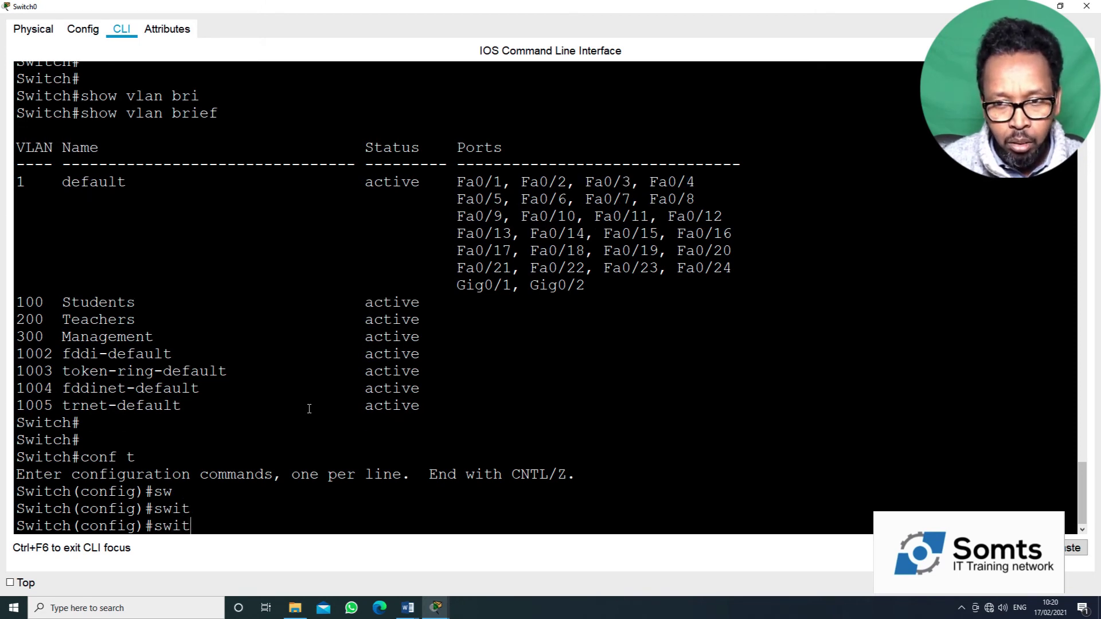
pyautogui.write('ch')
pyautogui.write('por')
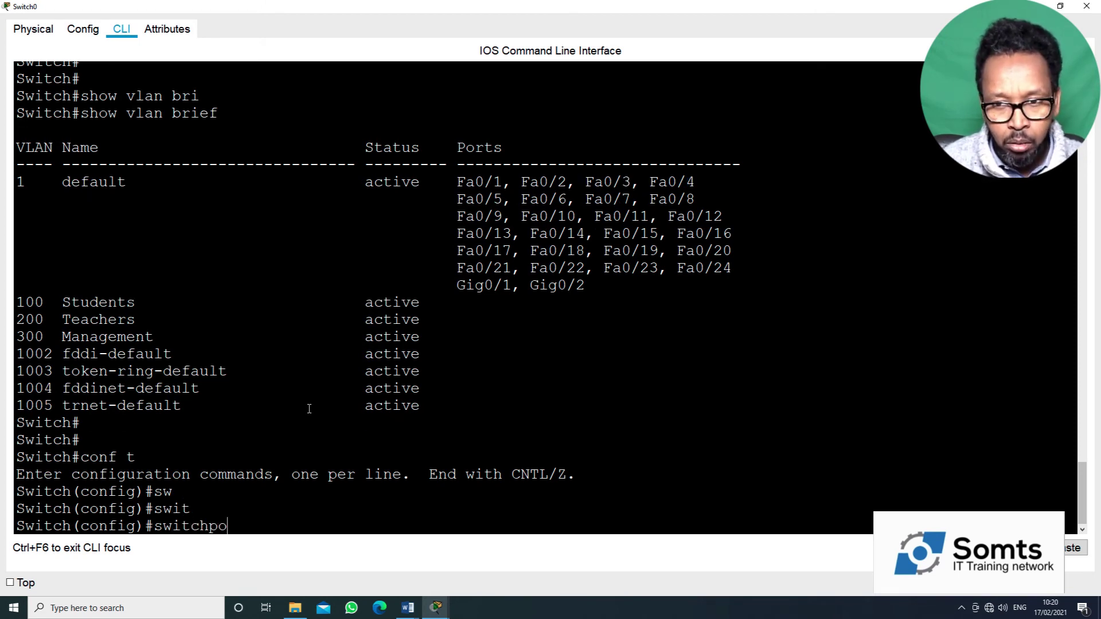
pyautogui.press('Tab')
pyautogui.press('BackSpace')
pyautogui.press('BackSpace')
pyautogui.press('BackSpace')
pyautogui.press('BackSpace')
pyautogui.press('BackSpace')
pyautogui.press('BackSpace')
pyautogui.press('BackSpace')
pyautogui.press('BackSpace')
pyautogui.press('BackSpace')
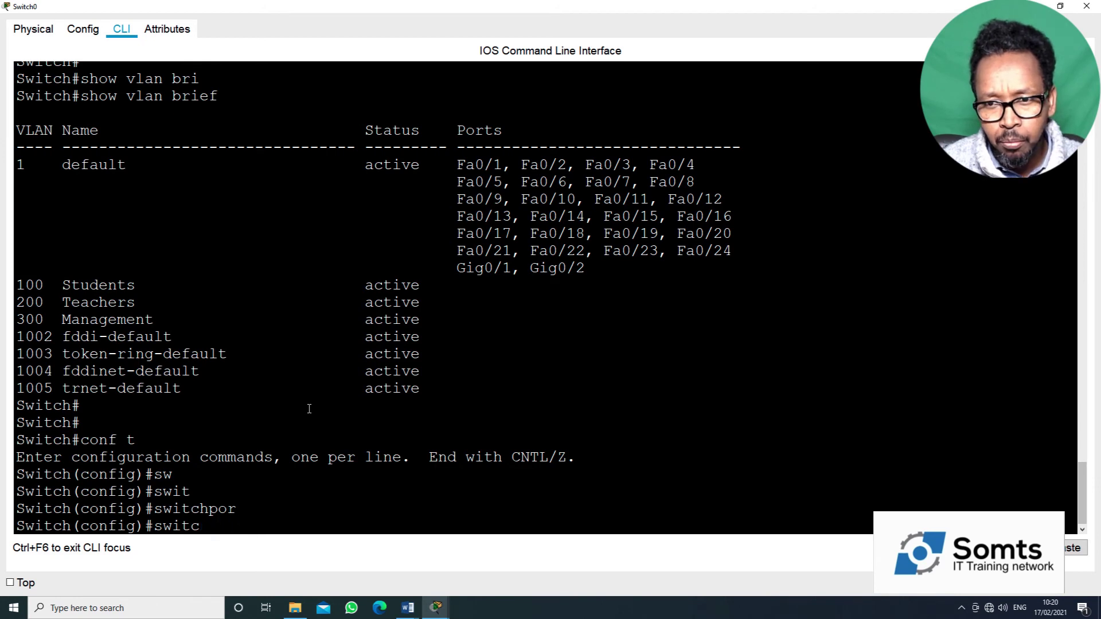
pyautogui.write('switch')
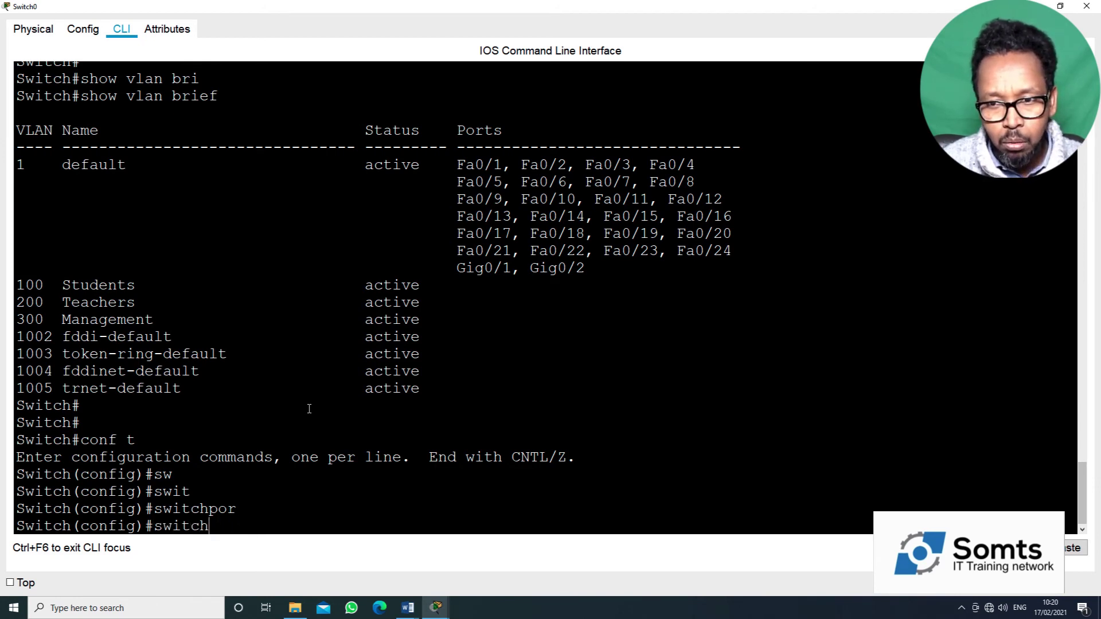
pyautogui.press('BackSpace')
pyautogui.press('BackSpace')
pyautogui.press('BackSpace')
pyautogui.press('BackSpace')
pyautogui.press('BackSpace')
pyautogui.press('BackSpace')
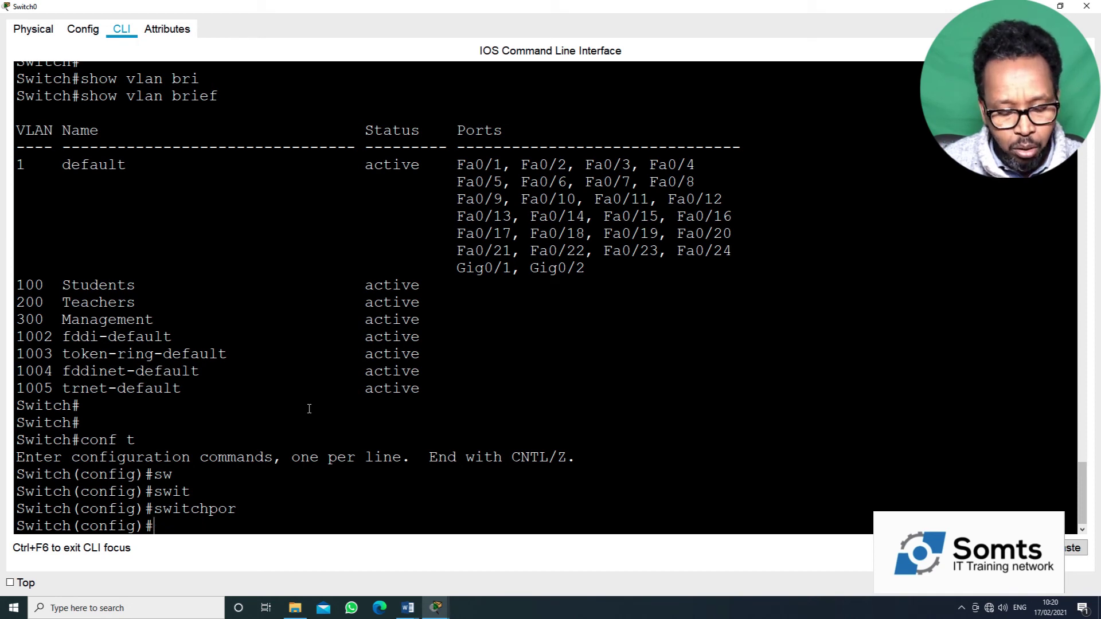
pyautogui.write('int')
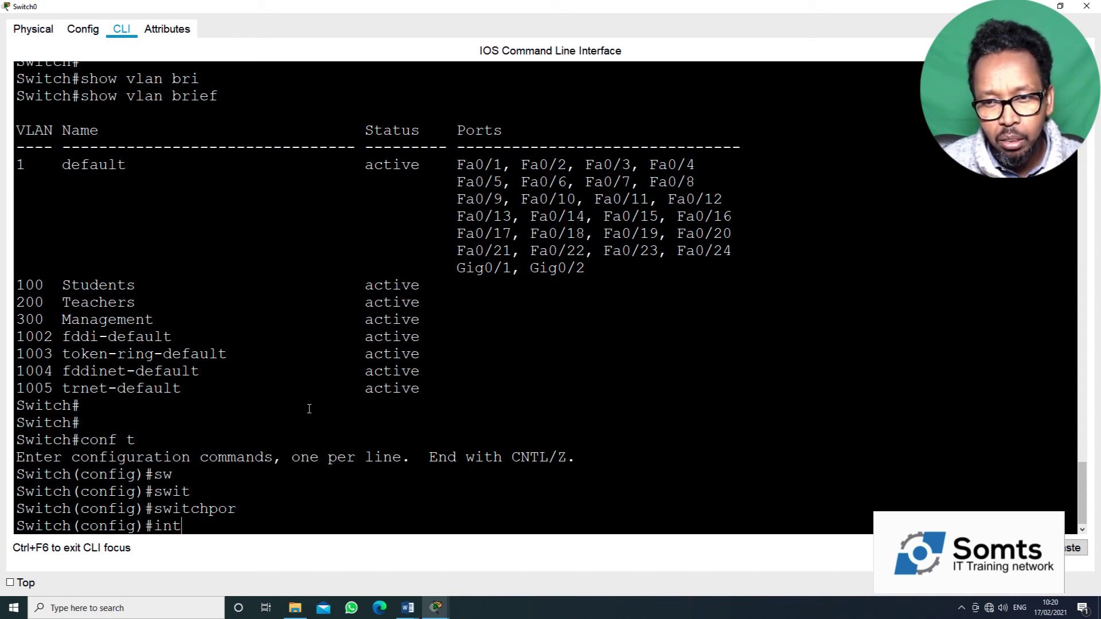
pyautogui.write(' f')
pyautogui.press('BackSpace')
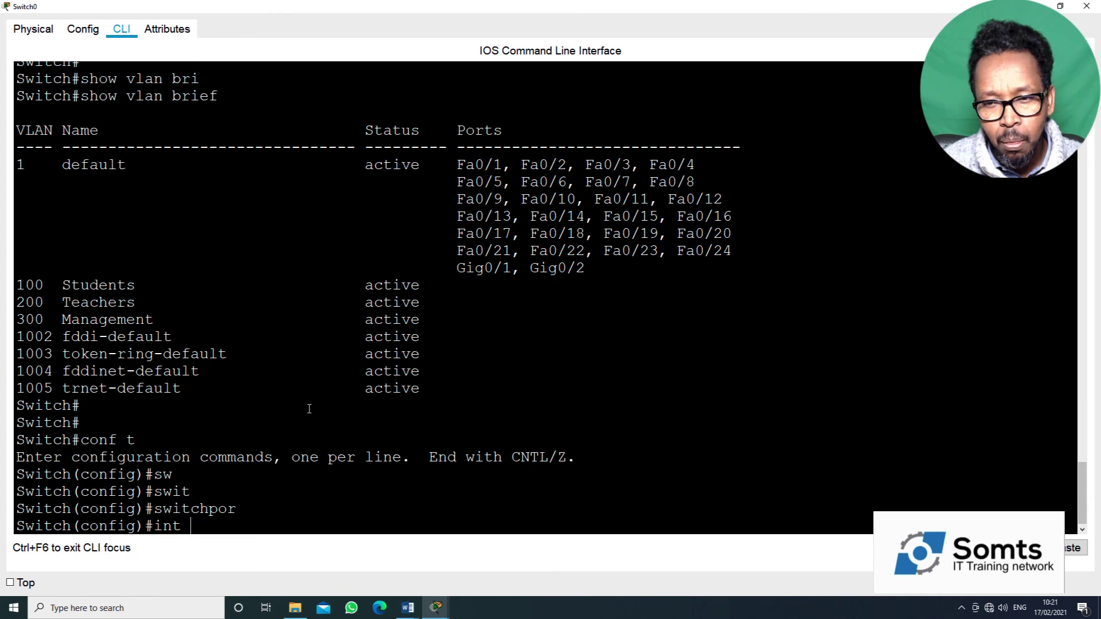
pyautogui.press('BackSpace')
pyautogui.press('BackSpace')
pyautogui.press('BackSpace')
pyautogui.press('BackSpace')
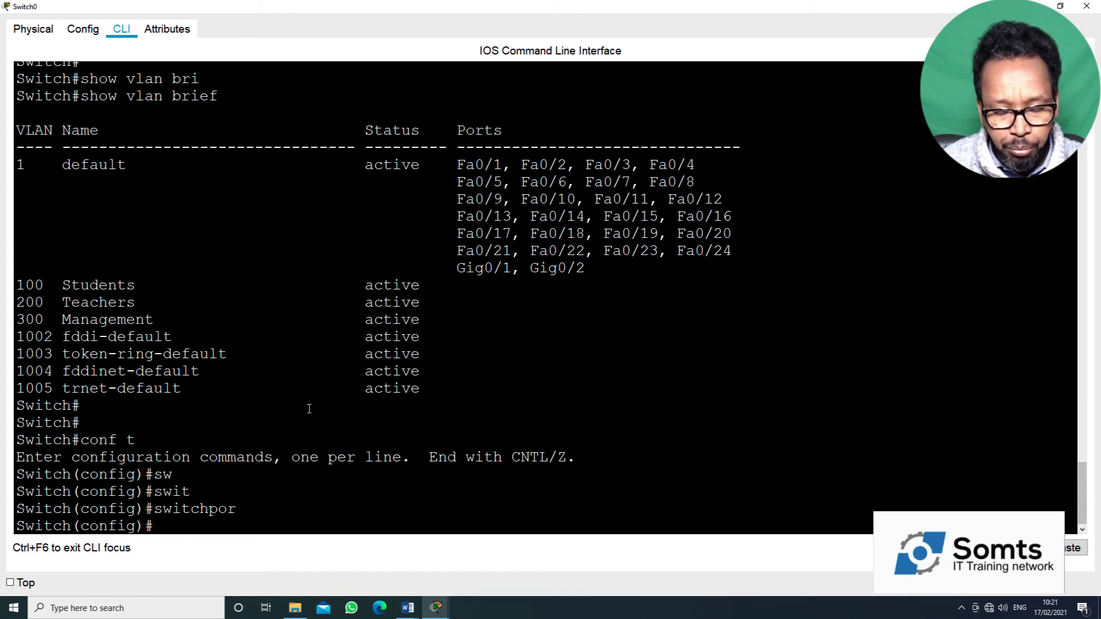
# Step: Start an interface range command and list the interface types it accepts
pyautogui.write('inf')
pyautogui.press('BackSpace')
pyautogui.write('t')
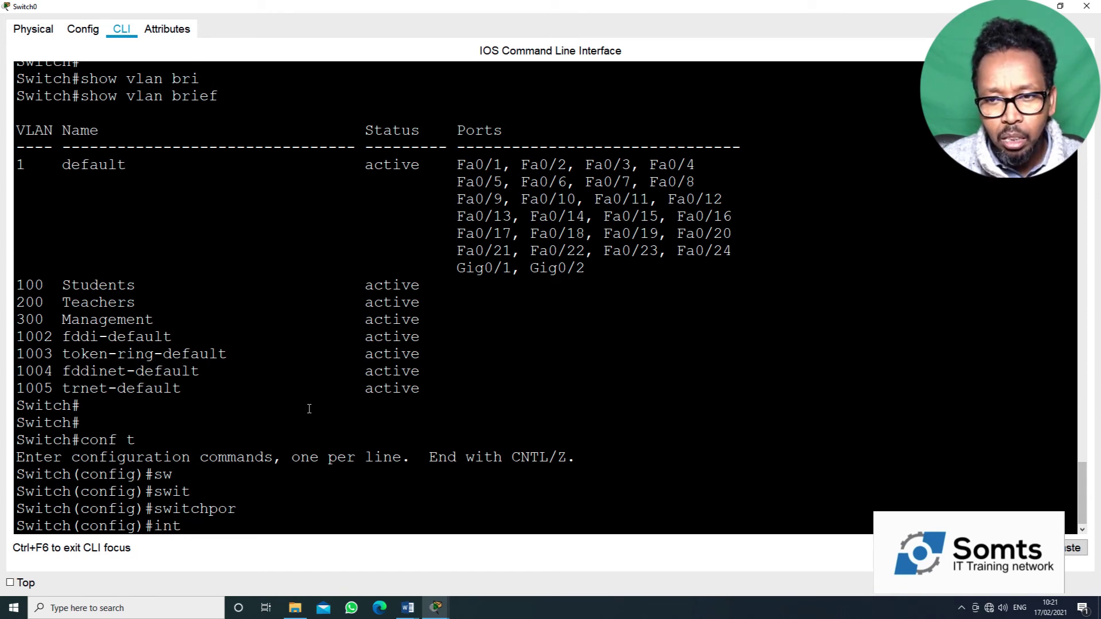
pyautogui.press('Tab')
pyautogui.write('r')
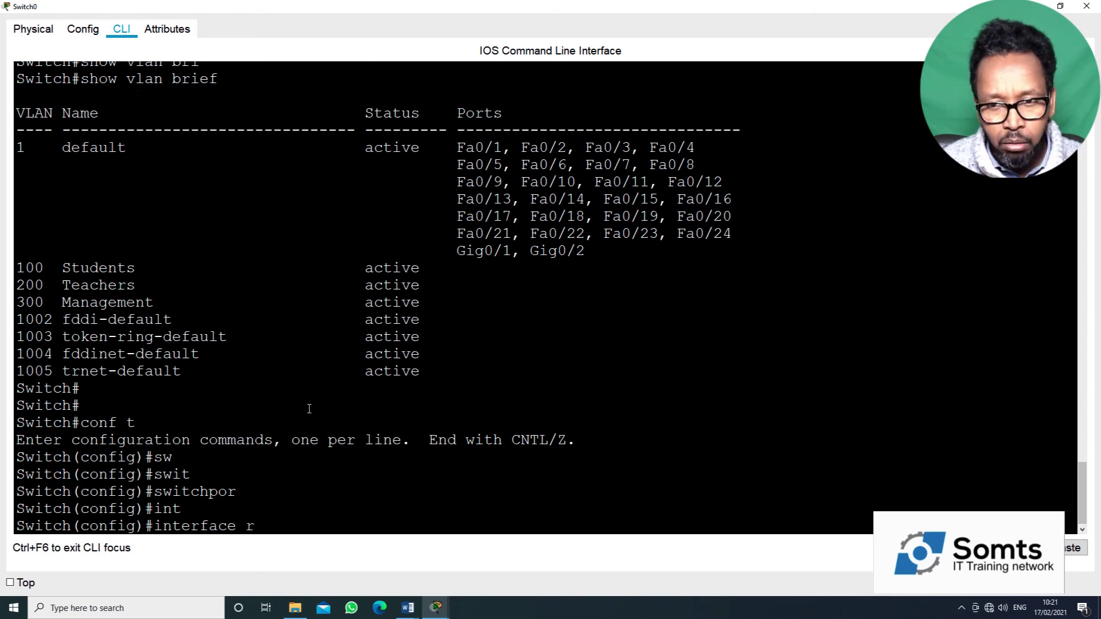
pyautogui.write('an')
pyautogui.press('Tab')
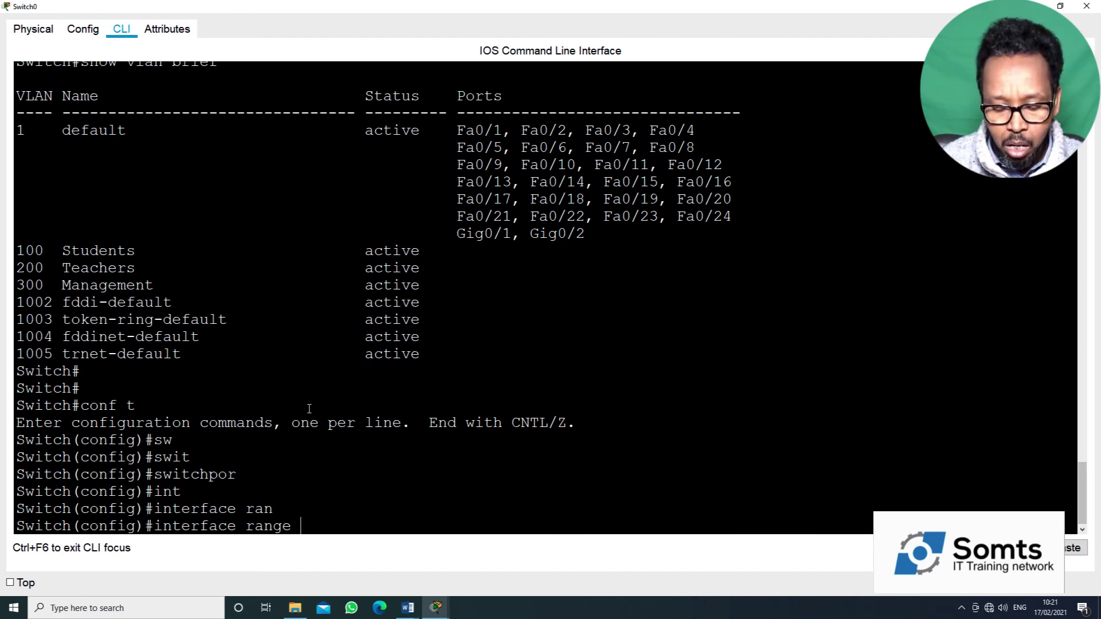
pyautogui.write('?')
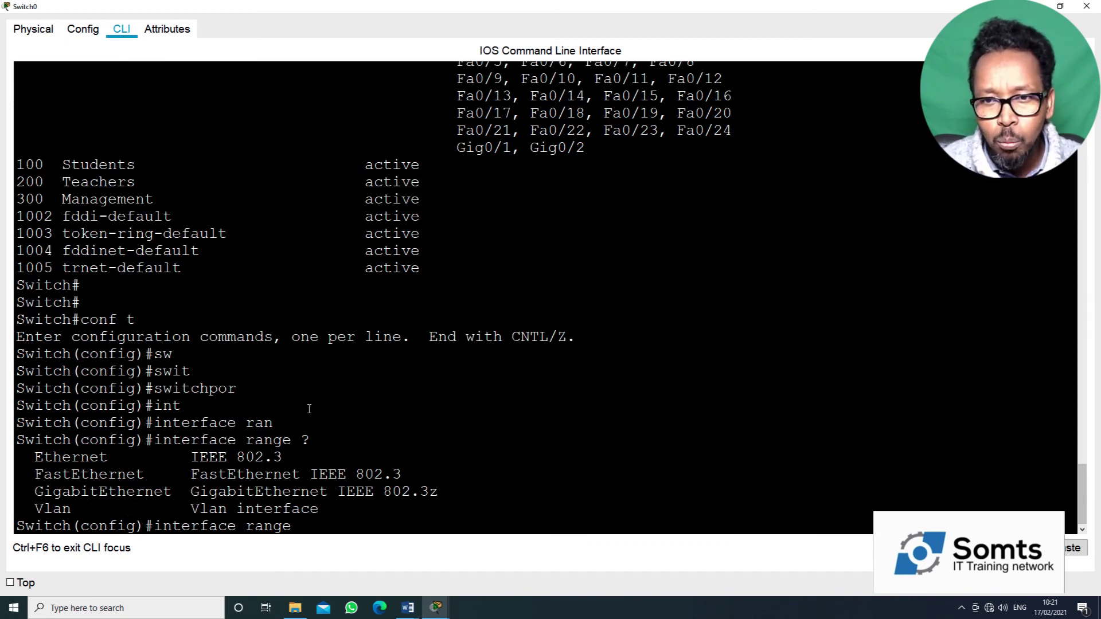
# Step: Enter interface range configuration for ports FastEthernet 0/1-3 with interface range fastEthernet 0/1-3
pyautogui.write('fa')
pyautogui.press('Tab')
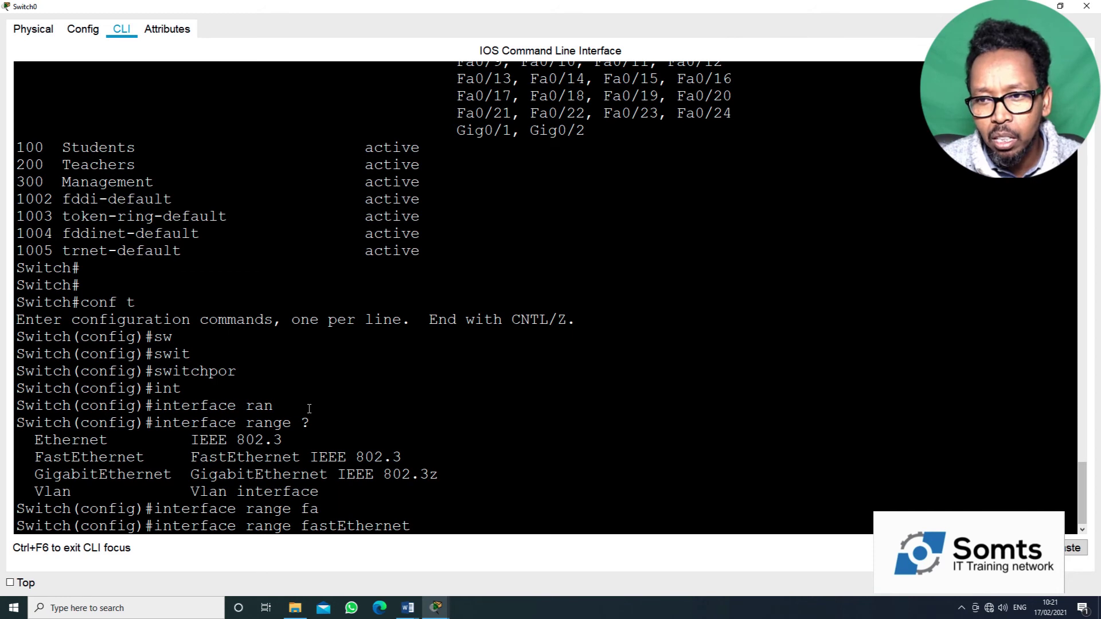
pyautogui.write('01/')
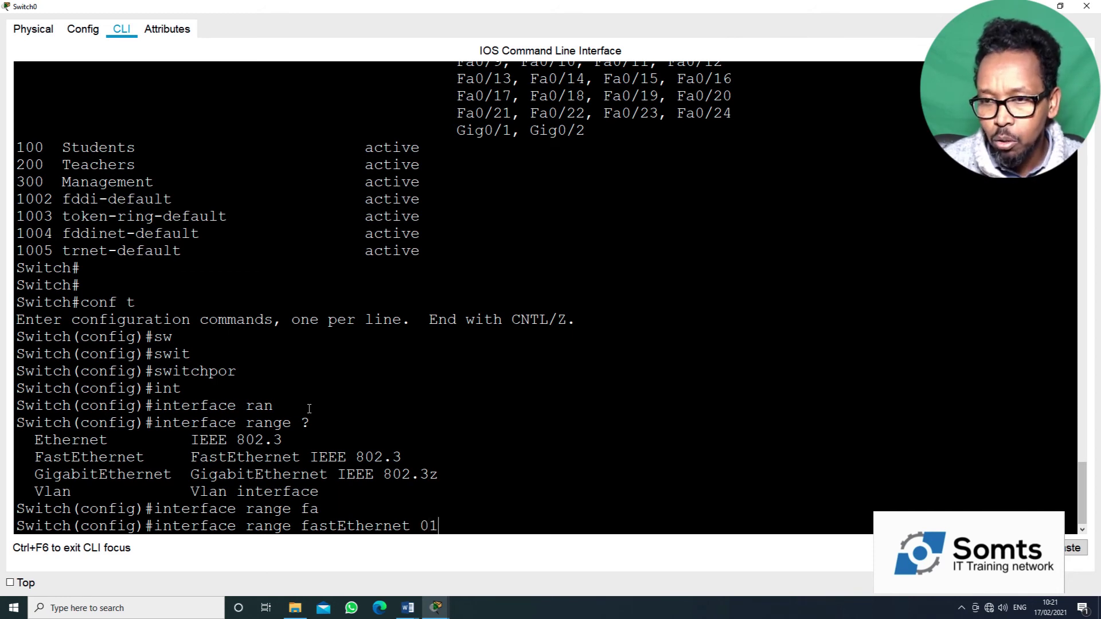
pyautogui.press('BackSpace')
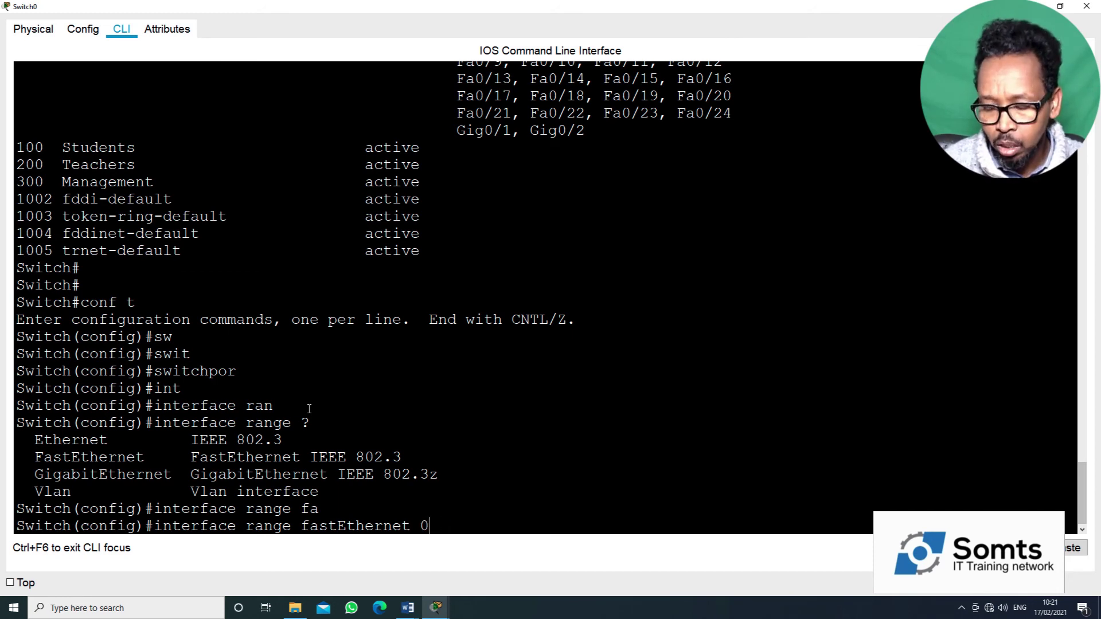
pyautogui.write('/0')
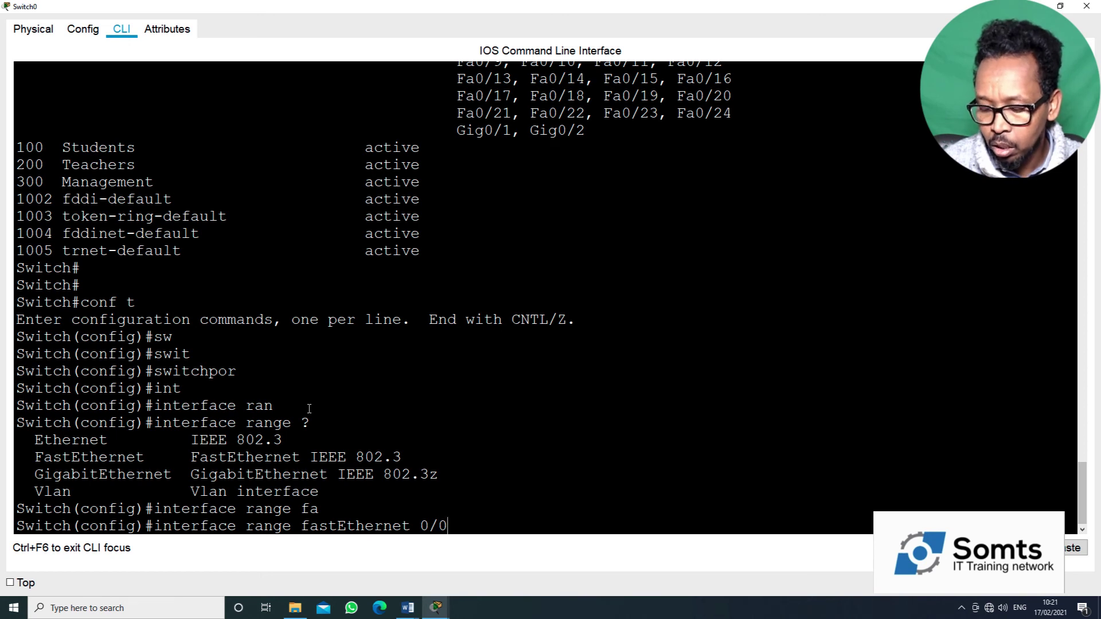
pyautogui.press('BackSpace')
pyautogui.write('1')
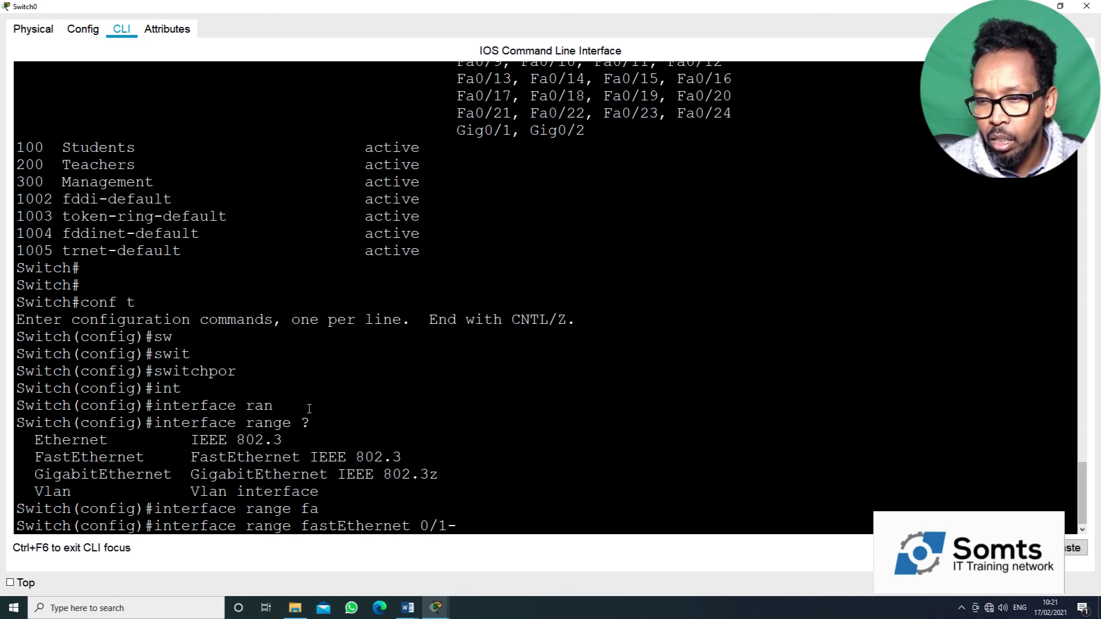
pyautogui.write('-3')
pyautogui.press('Return')
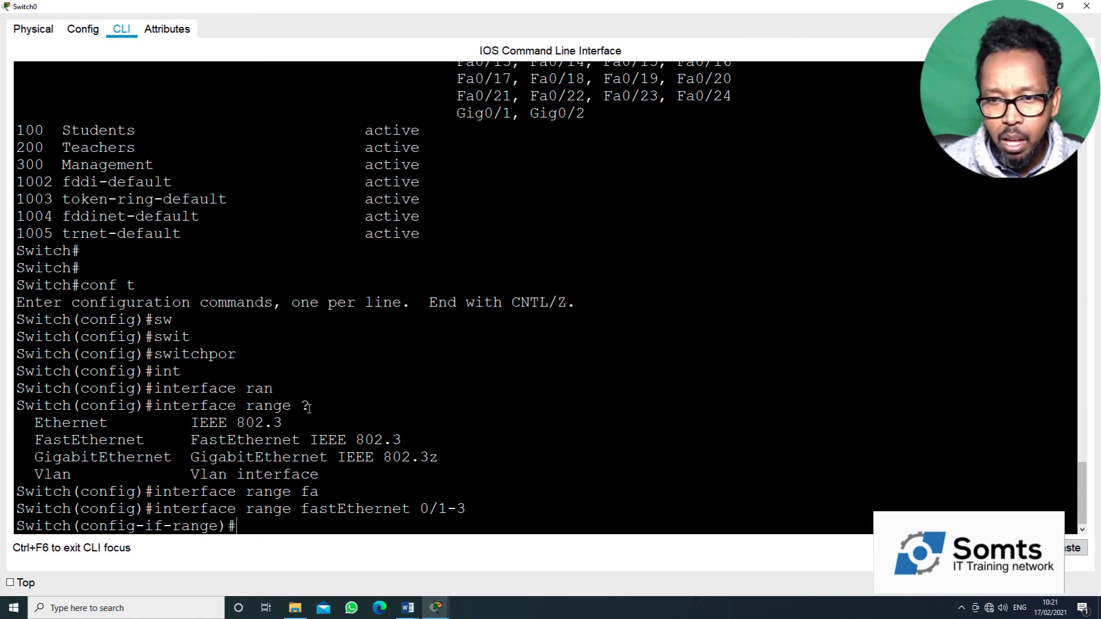
# Step: Set the selected port range to access mode with switchport mode access and exit to global configuration mode
pyautogui.write('sw')
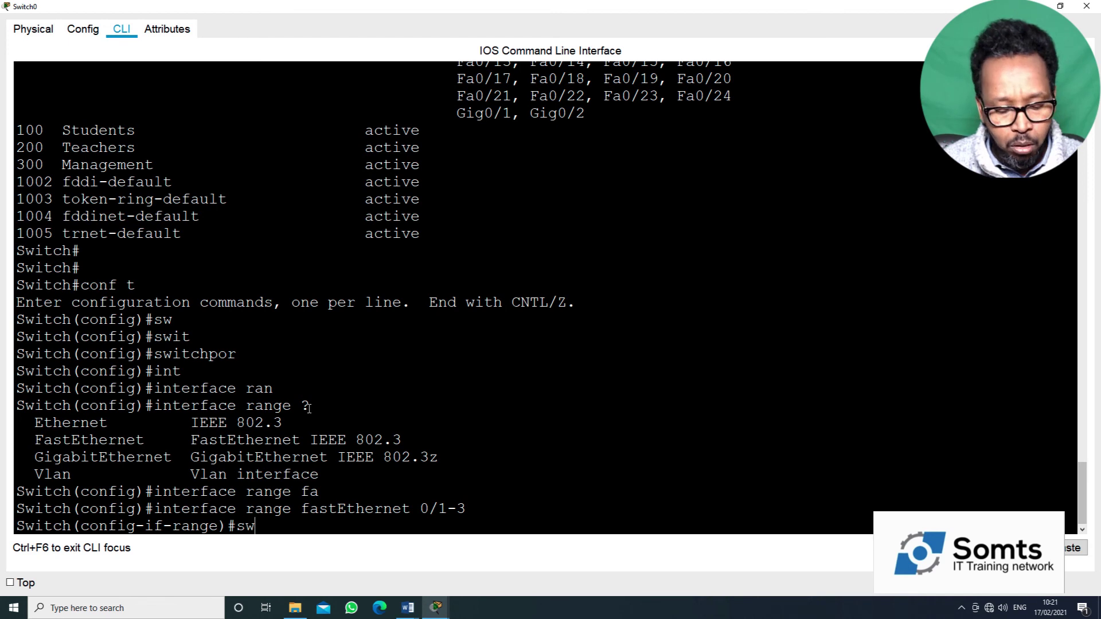
pyautogui.press('Tab')
pyautogui.write('mo')
pyautogui.press('Tab')
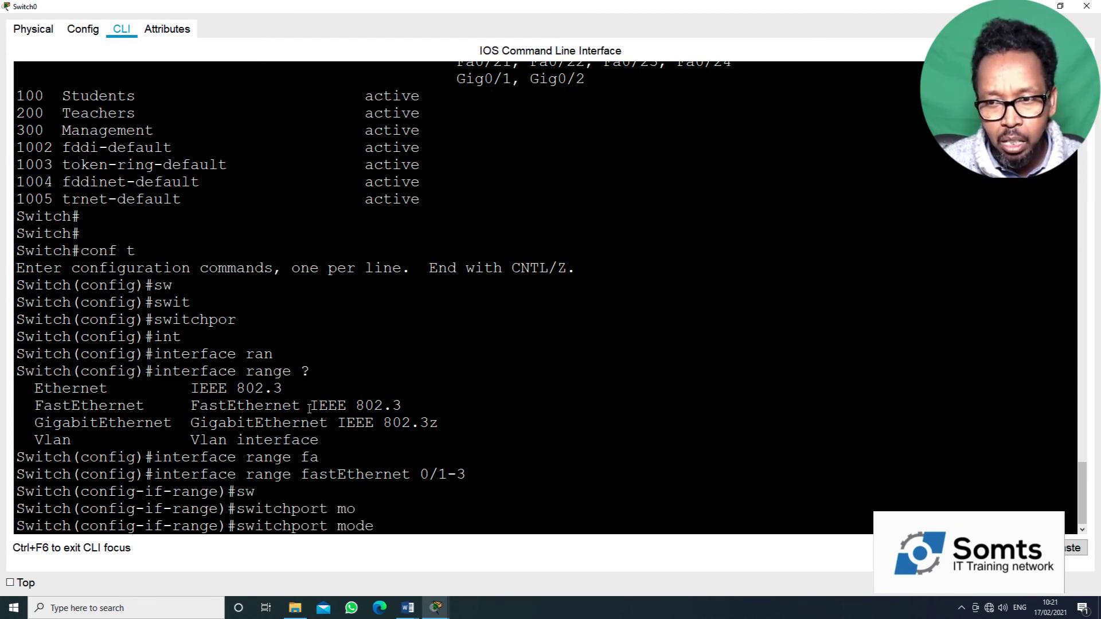
pyautogui.write('acc')
pyautogui.press('Tab')
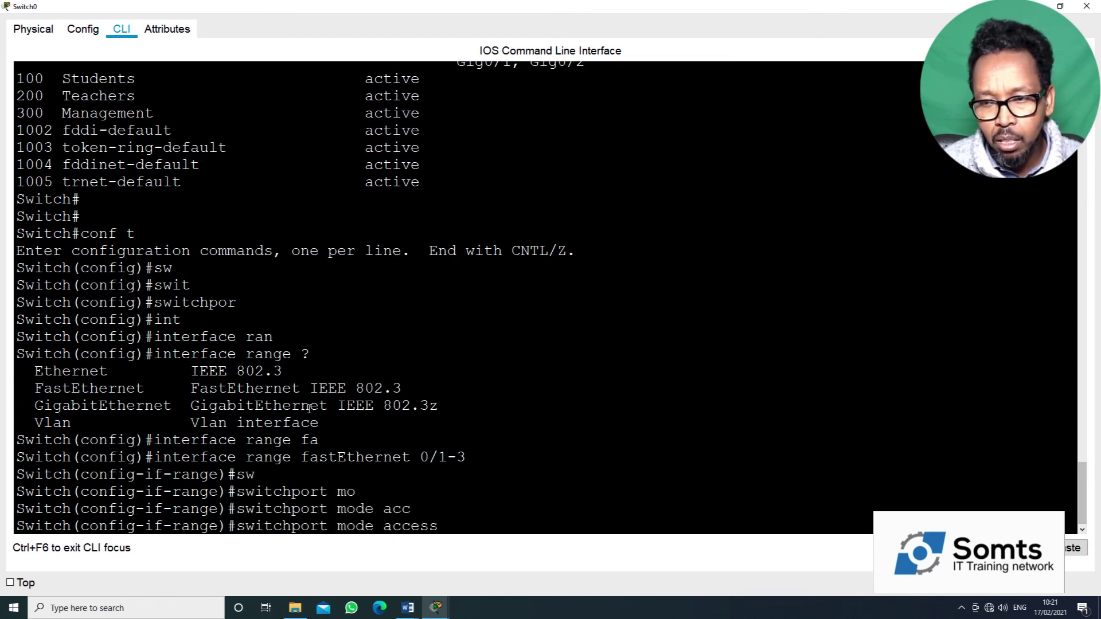
pyautogui.press('Return')
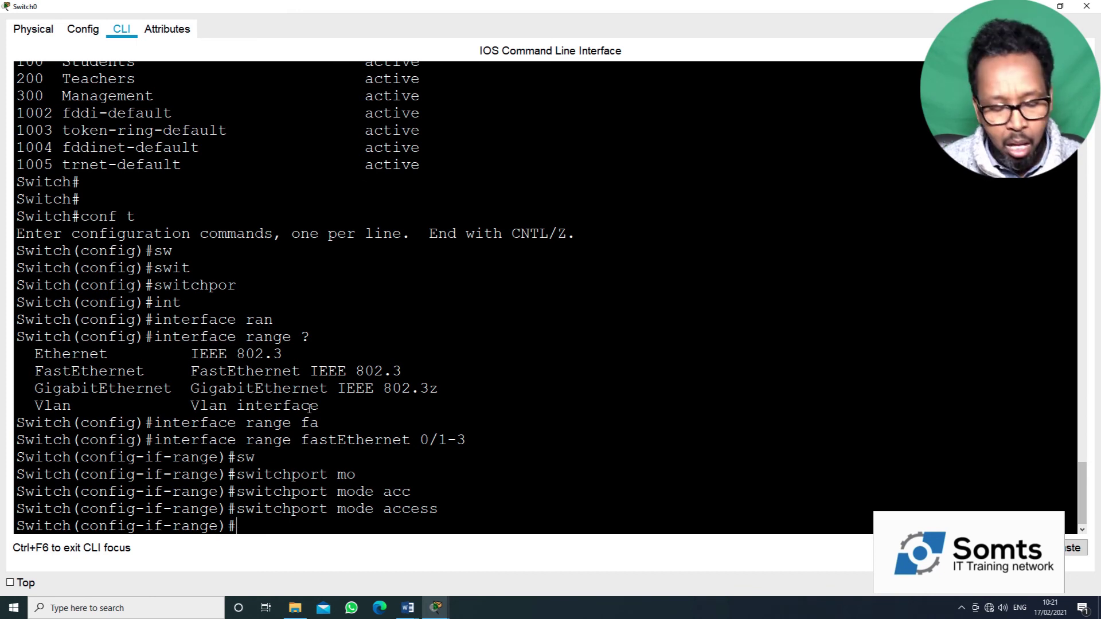
pyautogui.write('exi')
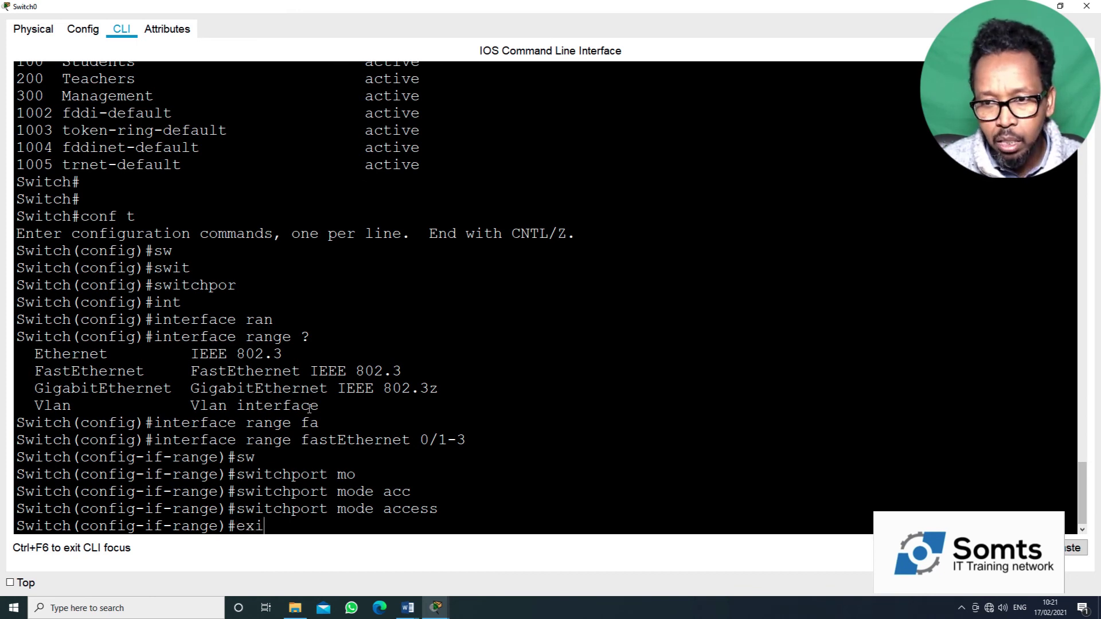
pyautogui.write('t')
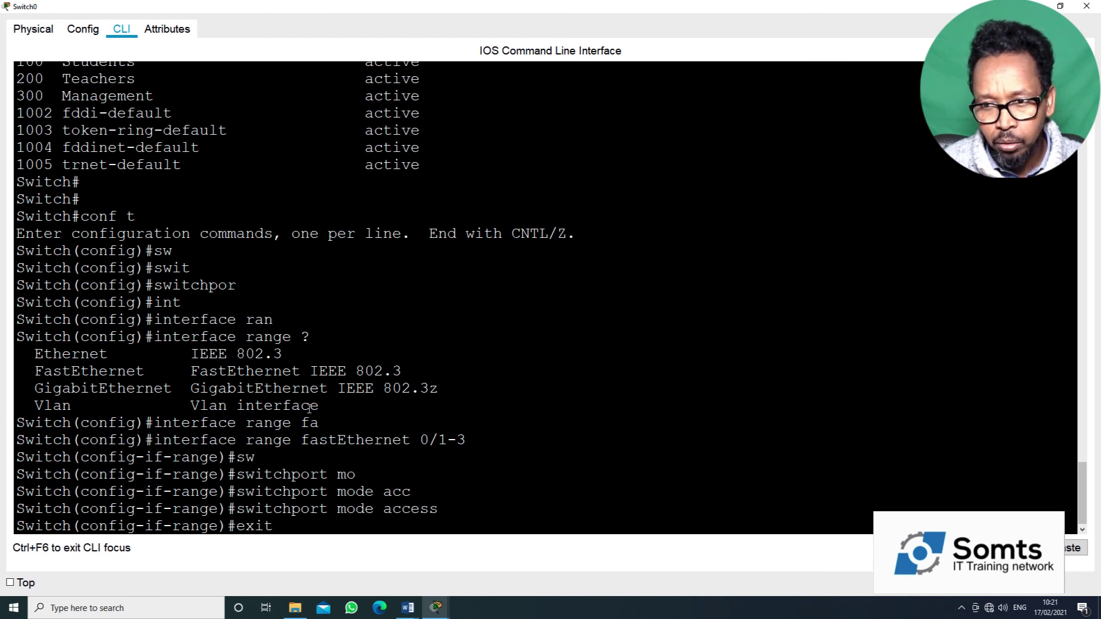
pyautogui.press('Return')
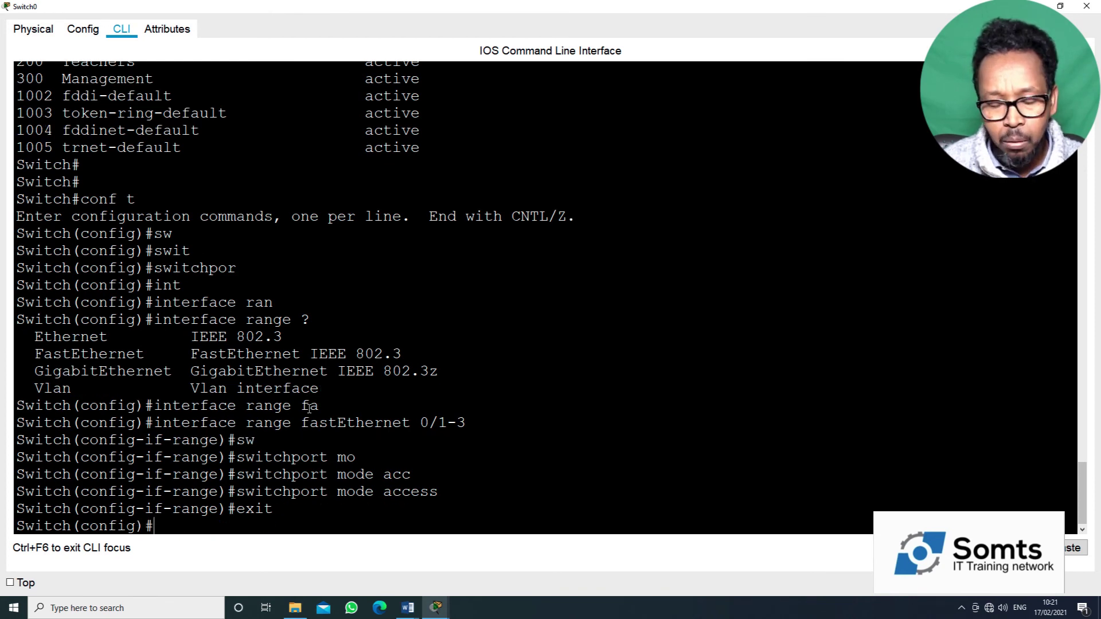
# Step: Enter interface configuration mode for port FastEthernet 0/1 with int fastEthernet 0/1
pyautogui.write('int')
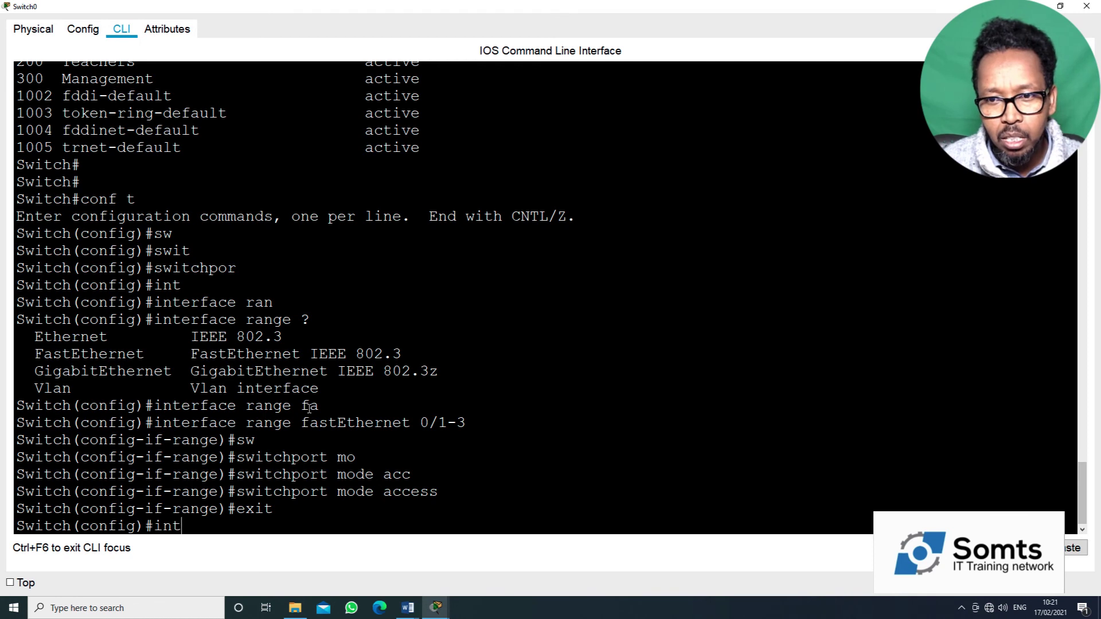
pyautogui.write(' f')
pyautogui.press('Tab')
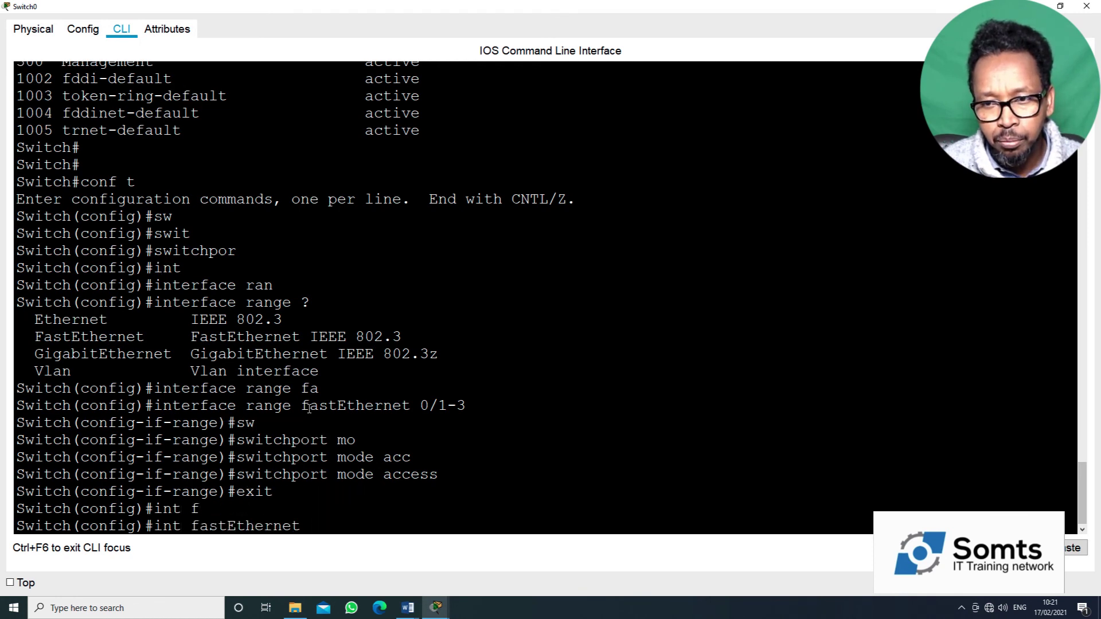
pyautogui.write('0/1')
pyautogui.press('Return')
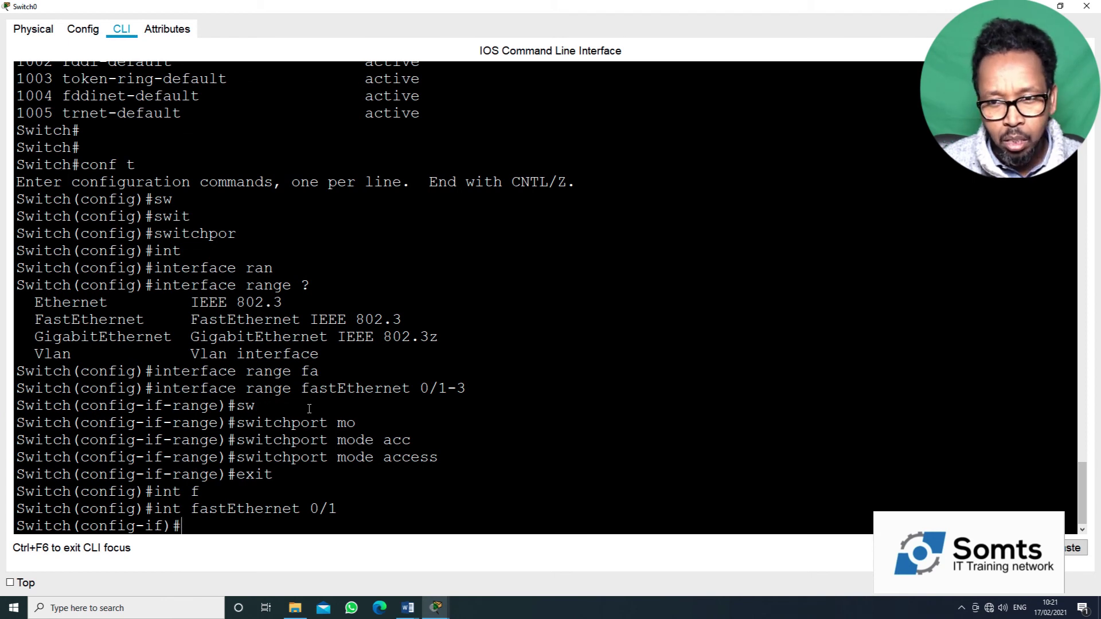
pyautogui.write('ac')
pyautogui.press('Tab')
pyautogui.press('BackSpace')
pyautogui.press('BackSpace')
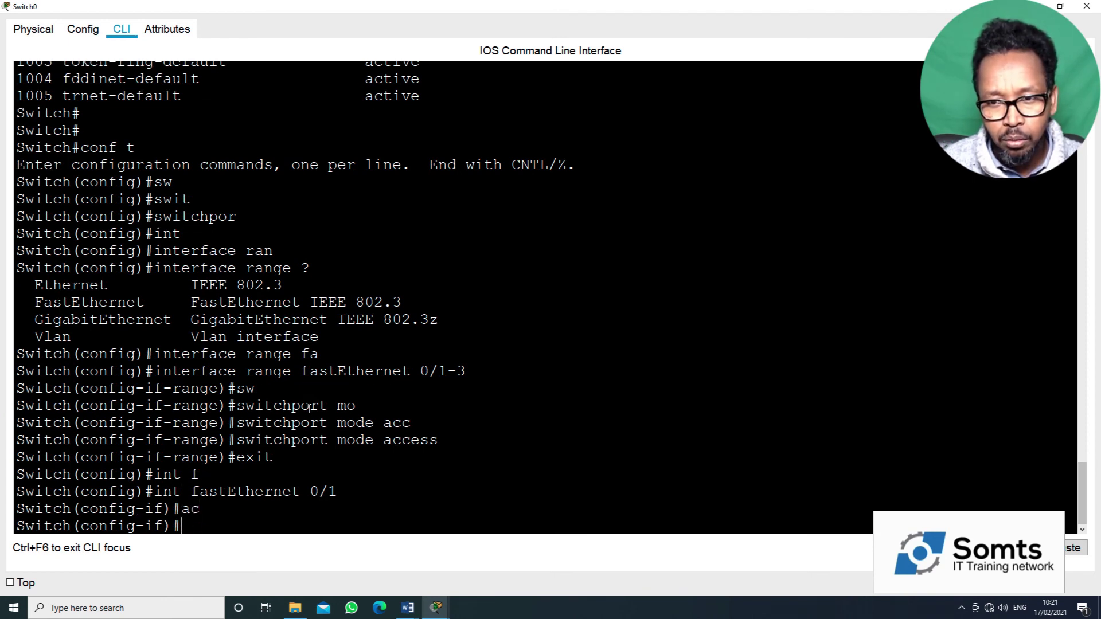
# Step: Begin a switchport command for port FastEthernet 0/1
pyautogui.write('sw')
pyautogui.press('Tab')
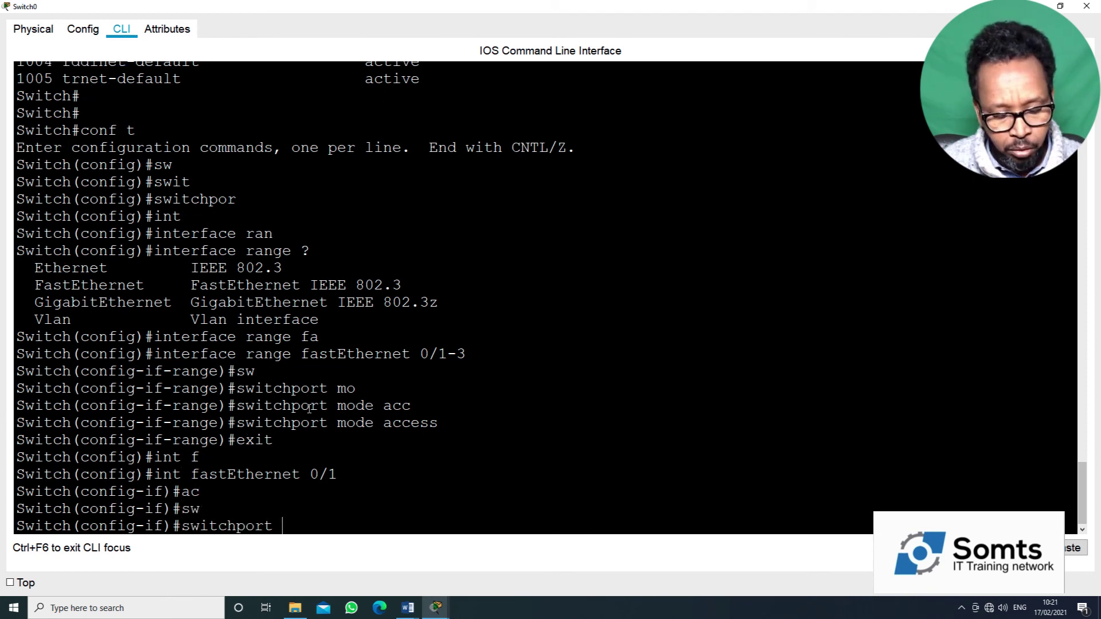
pyautogui.write('v')
pyautogui.press('Tab')
pyautogui.press('BackSpace')
pyautogui.press('BackSpace')
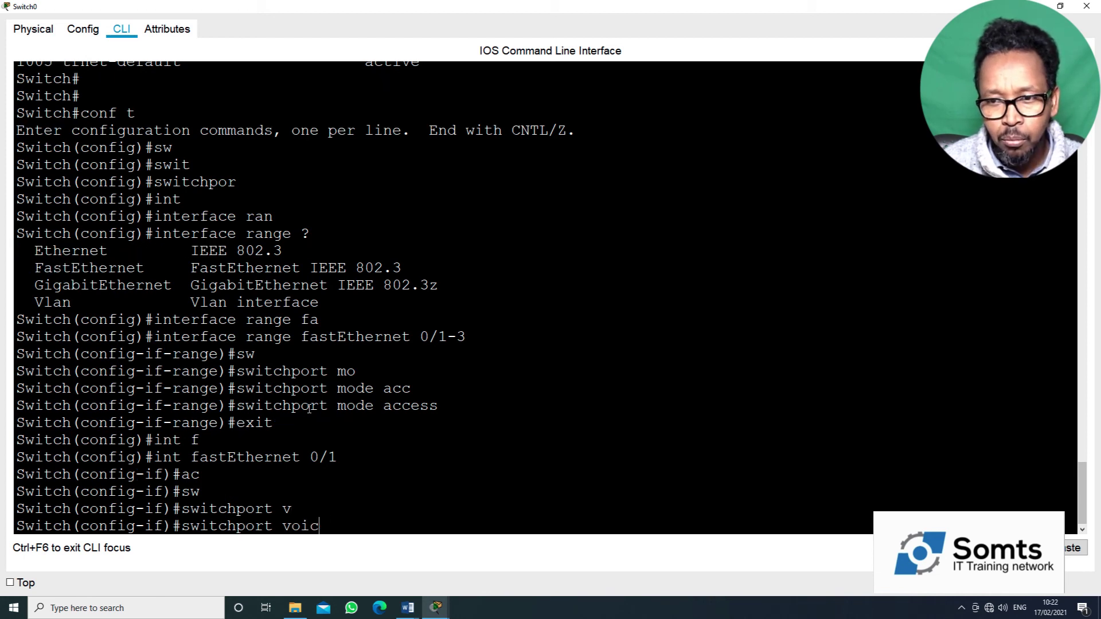
pyautogui.press('BackSpace')
pyautogui.press('BackSpace')
pyautogui.press('BackSpace')
pyautogui.press('BackSpace')
# Step: Assign FastEthernet 0/1 to VLAN 100 by completing switchport access vlan 100, and exit to global configuration mode
pyautogui.write('ac')
pyautogui.press('Tab')
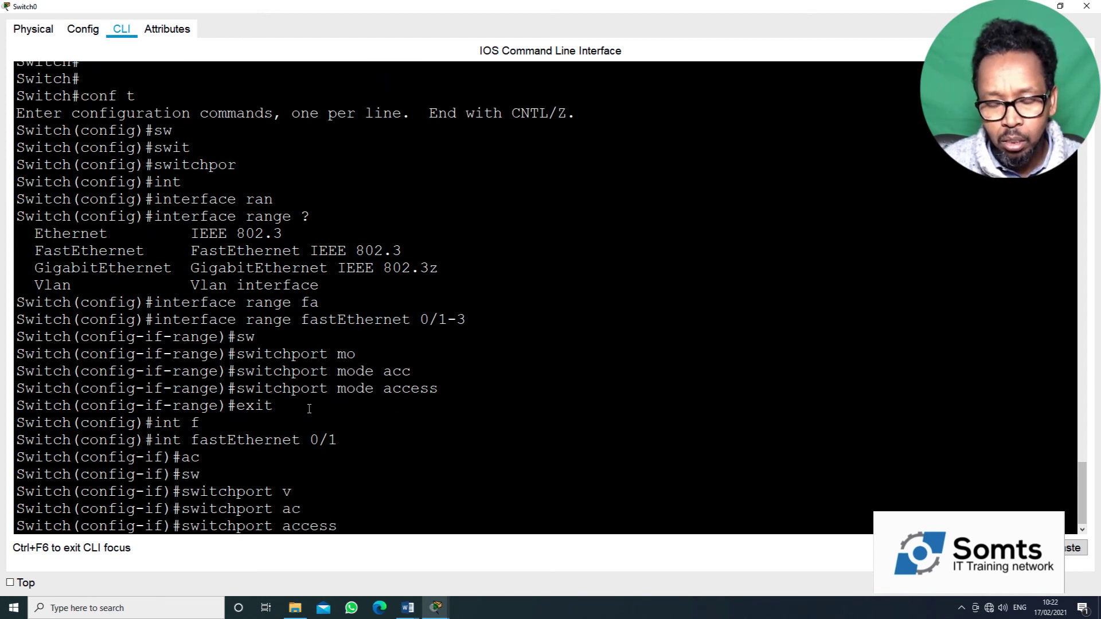
pyautogui.write('va')
pyautogui.press('Tab')
pyautogui.press('BackSpace')
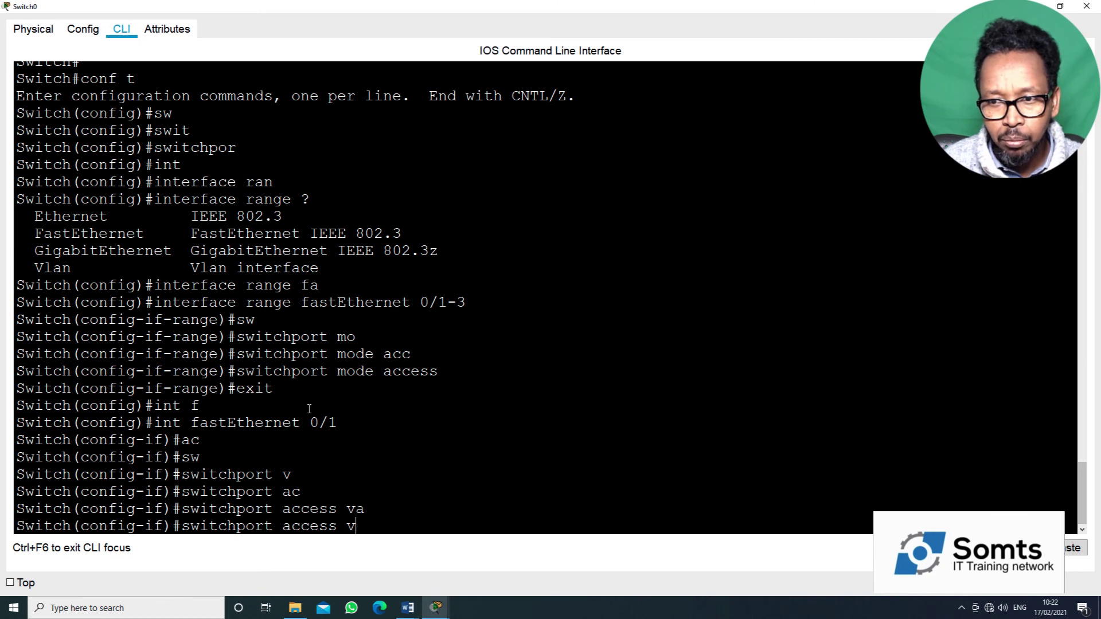
pyautogui.press('Tab')
pyautogui.write('10')
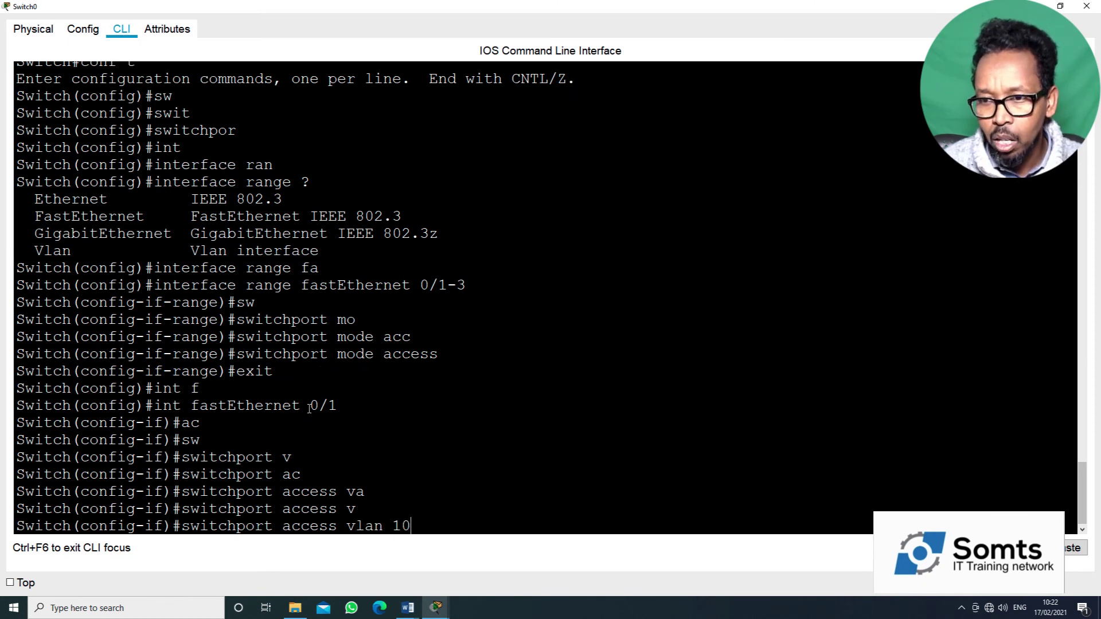
pyautogui.write('0')
pyautogui.press('Return')
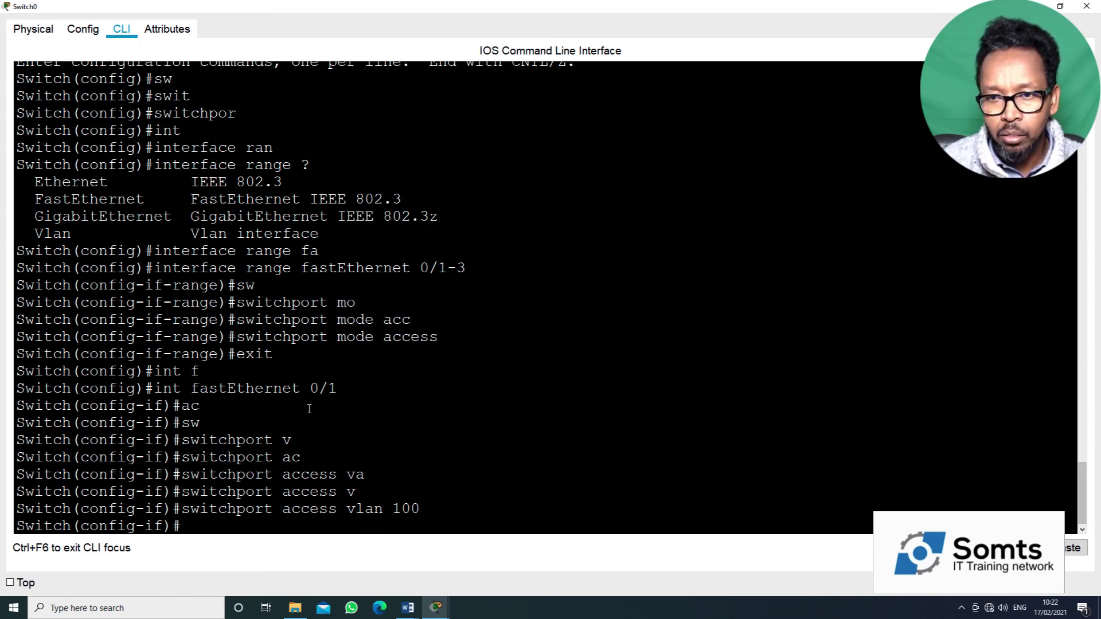
pyautogui.write('exit')
pyautogui.press('Return')
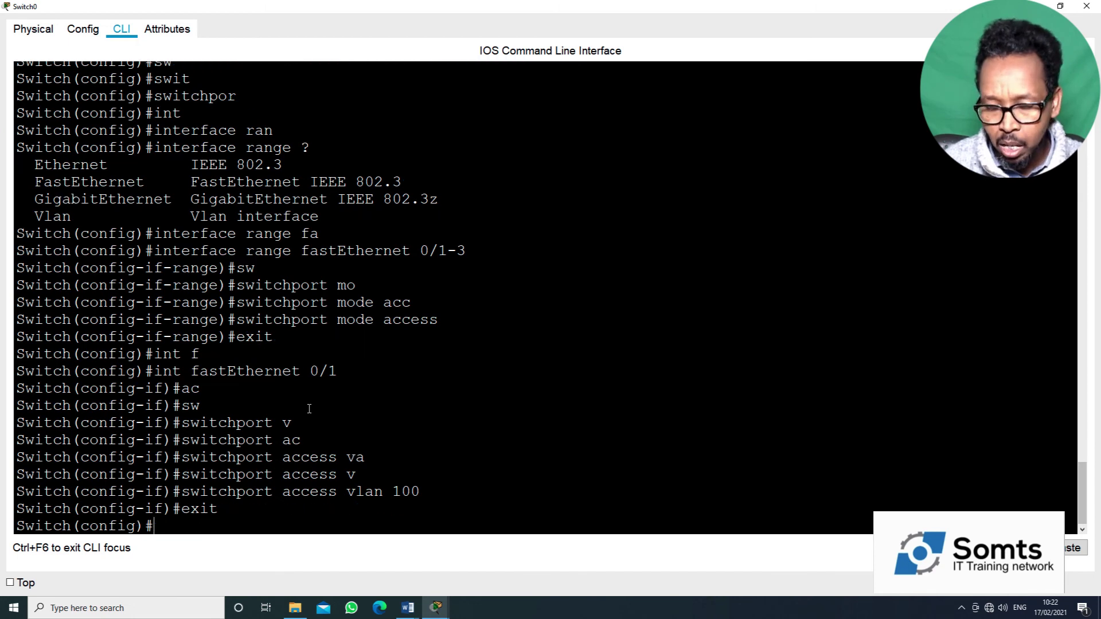
# Step: Enter interface configuration mode for port FastEthernet 0/2 with int fastEthernet 0/2
pyautogui.press('Up')
pyautogui.press('Up')
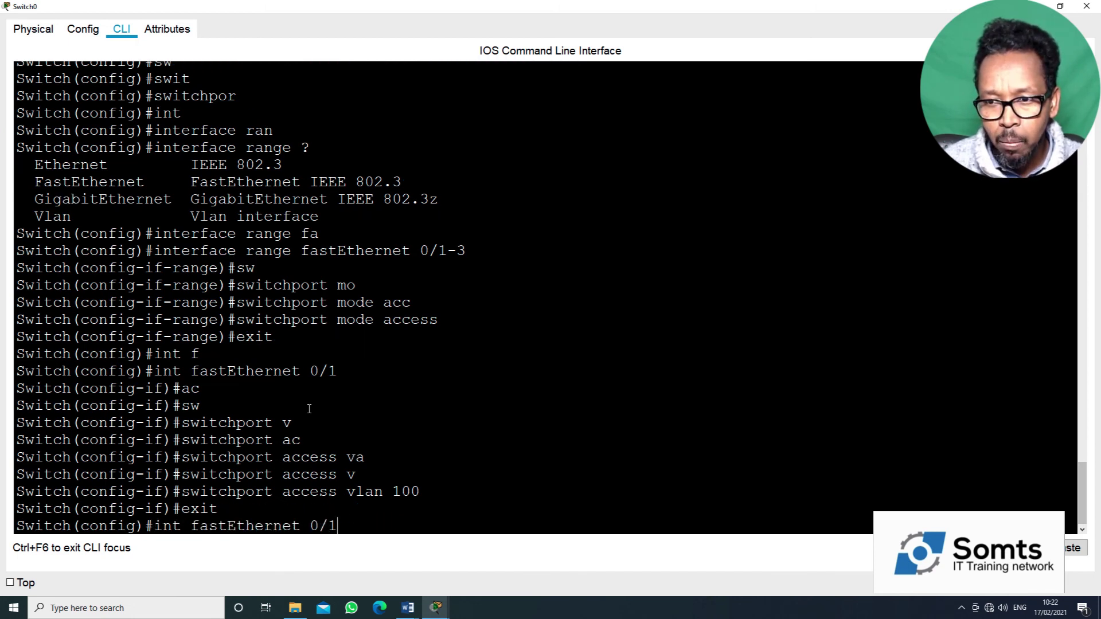
pyautogui.write('2')
pyautogui.press('Return')
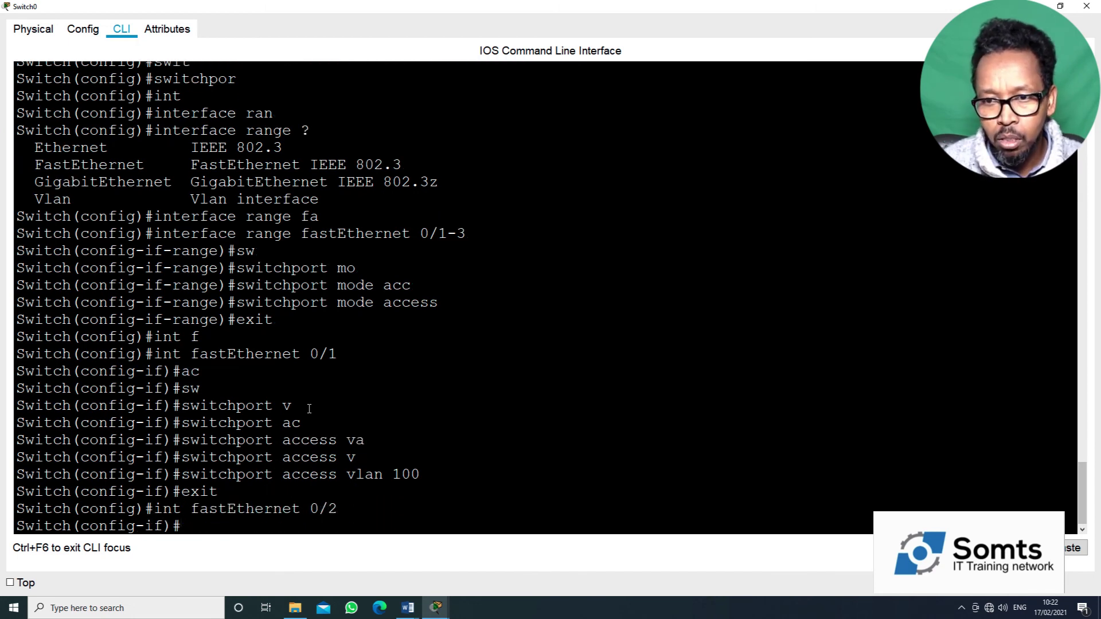
# Step: Assign FastEthernet 0/2 to VLAN 200 with switchport access vlan 200 and exit to global configuration mode
pyautogui.write('sw')
pyautogui.press('Tab')
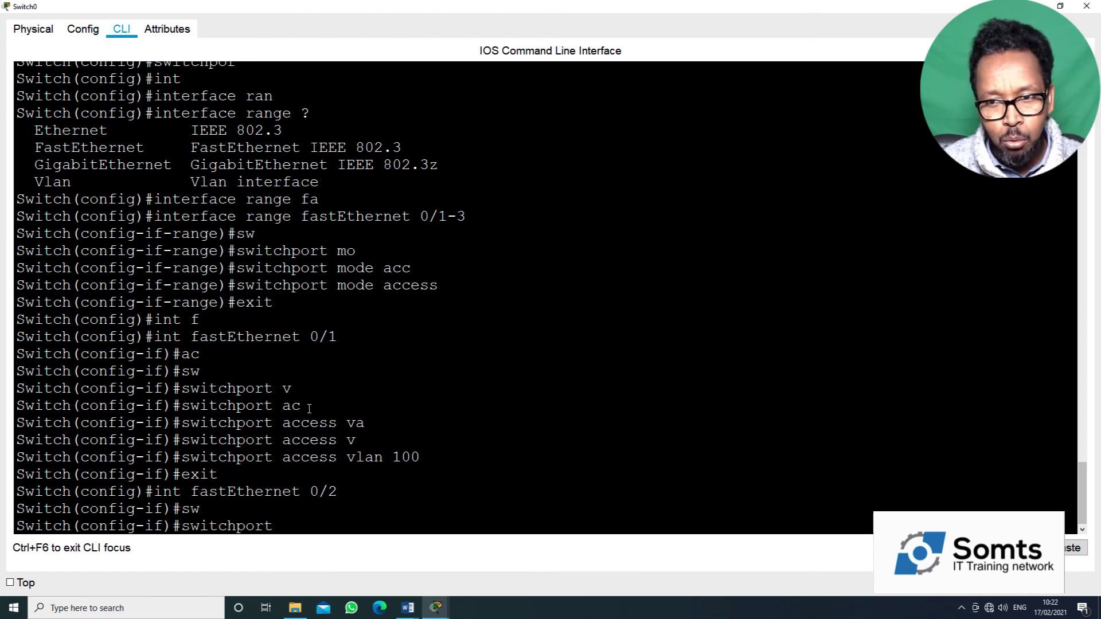
pyautogui.write('acc')
pyautogui.press('Tab')
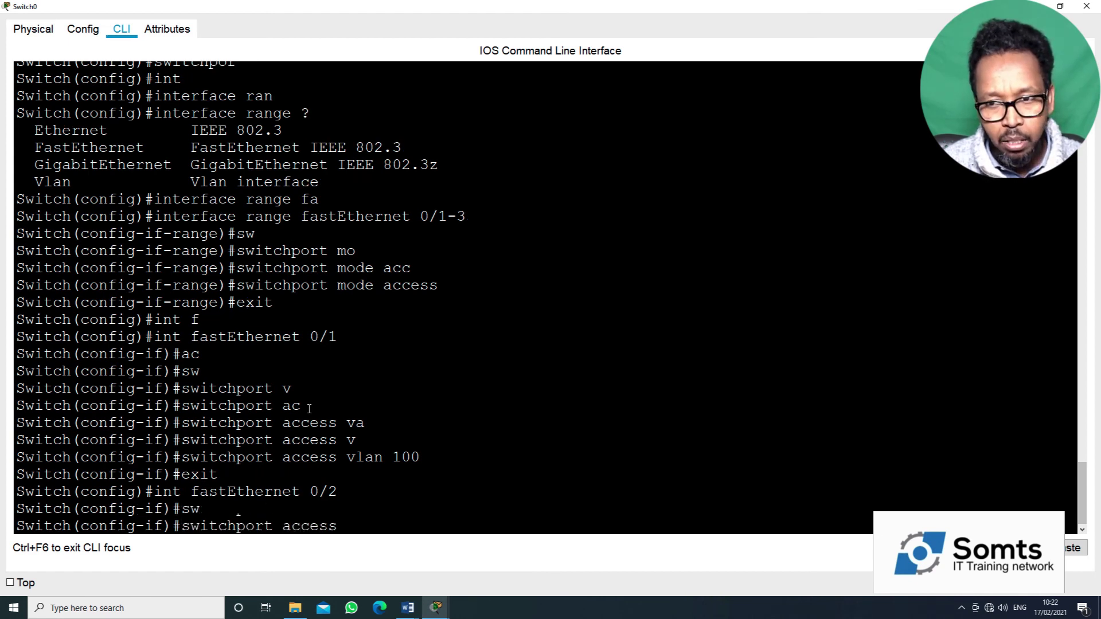
pyautogui.write('vlan')
pyautogui.press('Tab')
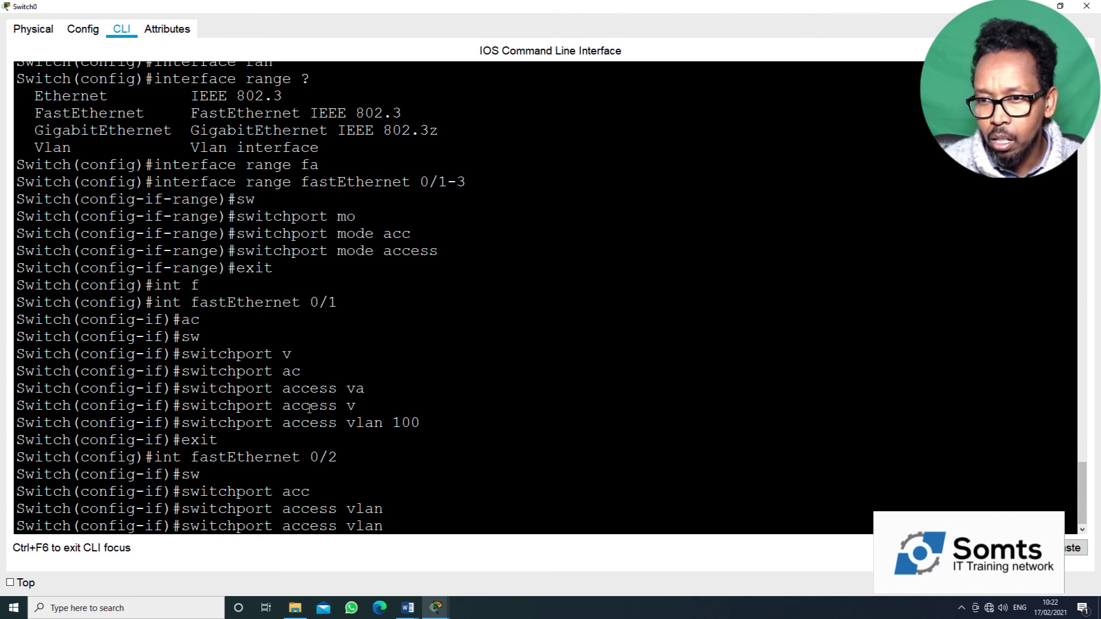
pyautogui.write('200')
pyautogui.press('Return')
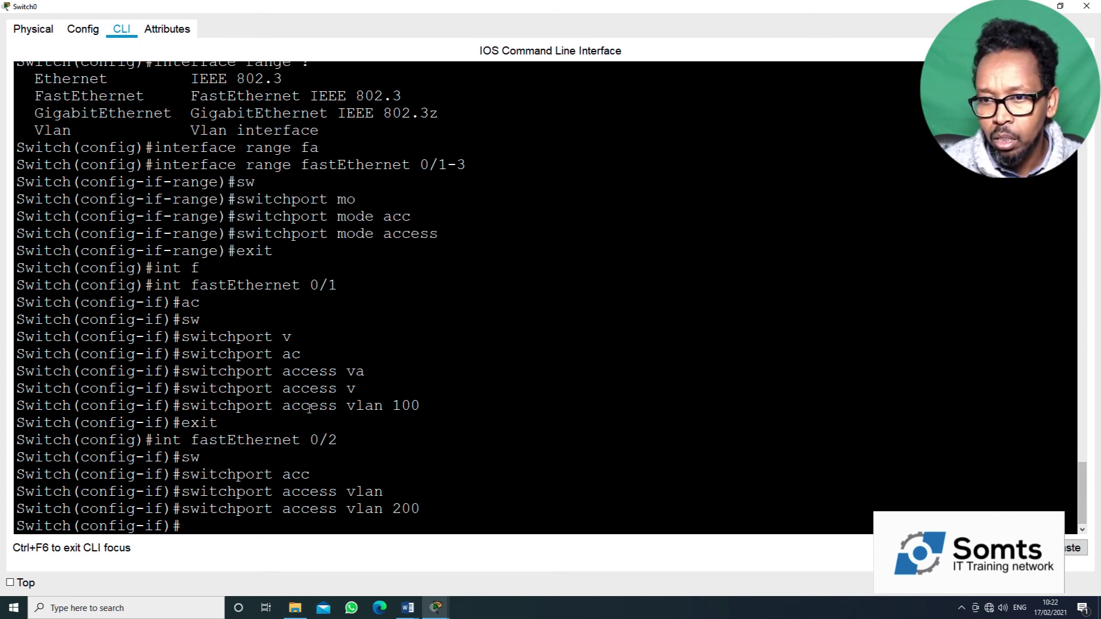
pyautogui.write('exit')
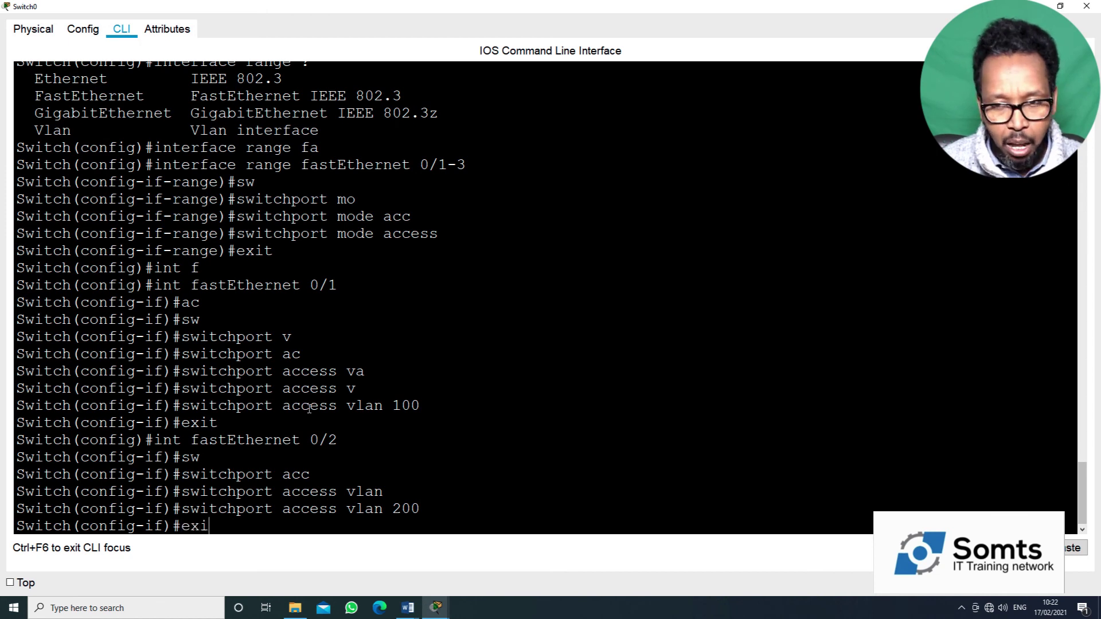
pyautogui.press('Return')
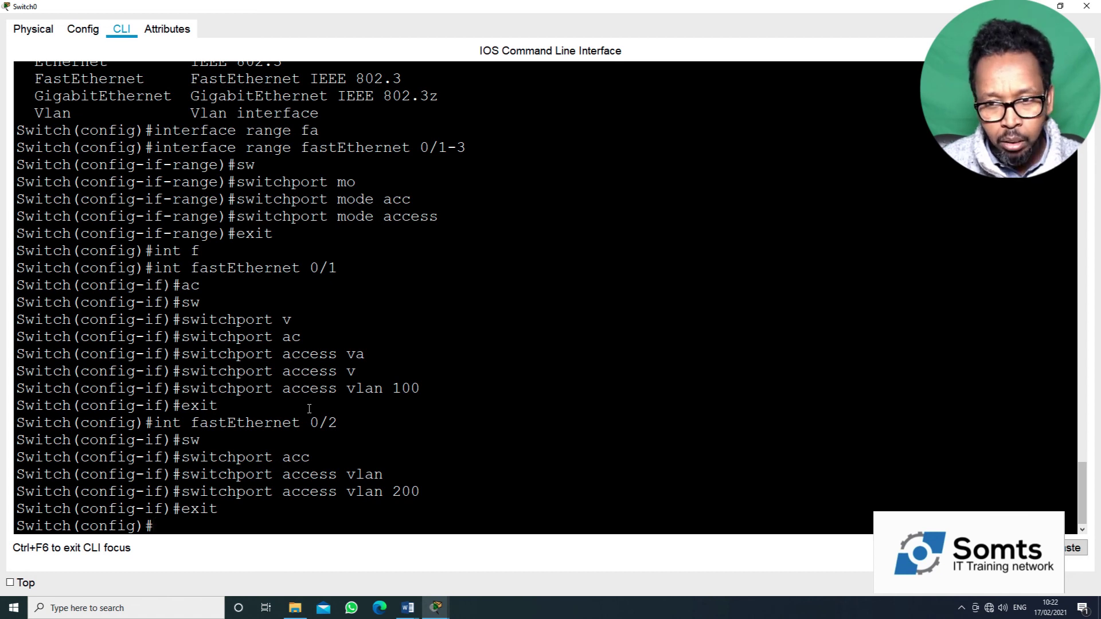
# Step: Enter interface configuration mode for port FastEthernet 0/3 with int fastEthernet 0/3
pyautogui.write('int f')
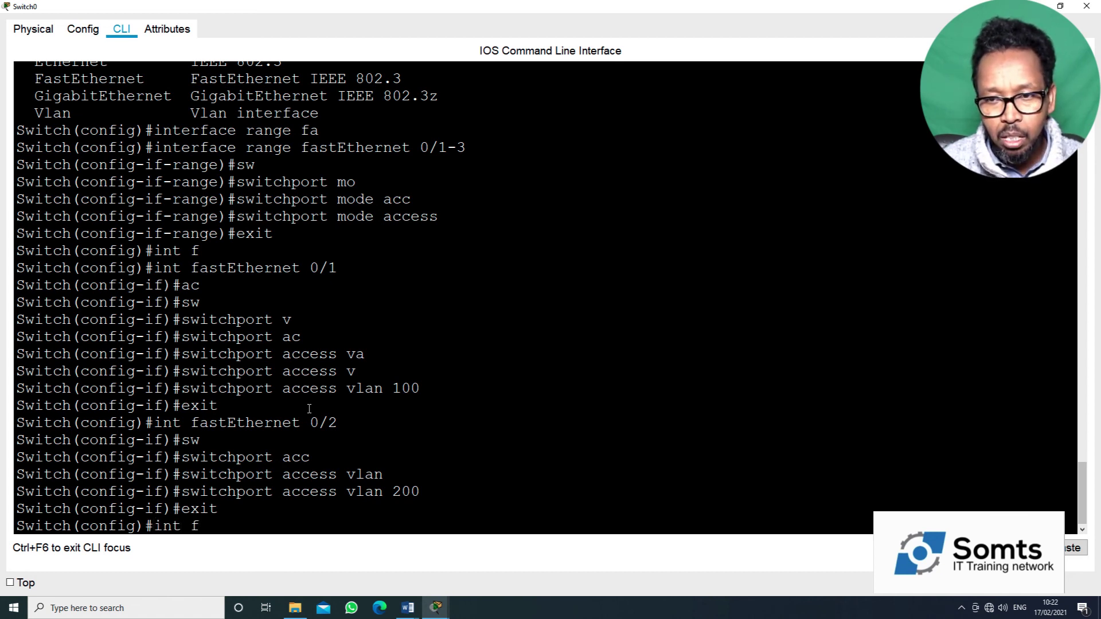
pyautogui.press('Tab')
pyautogui.write('0/3')
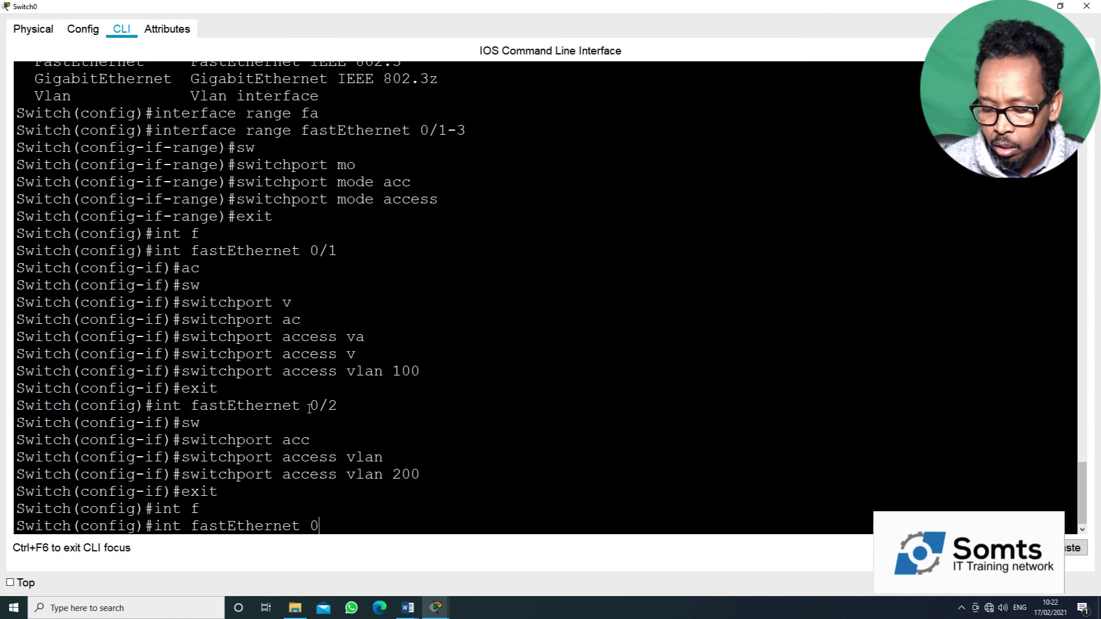
pyautogui.press('Return')
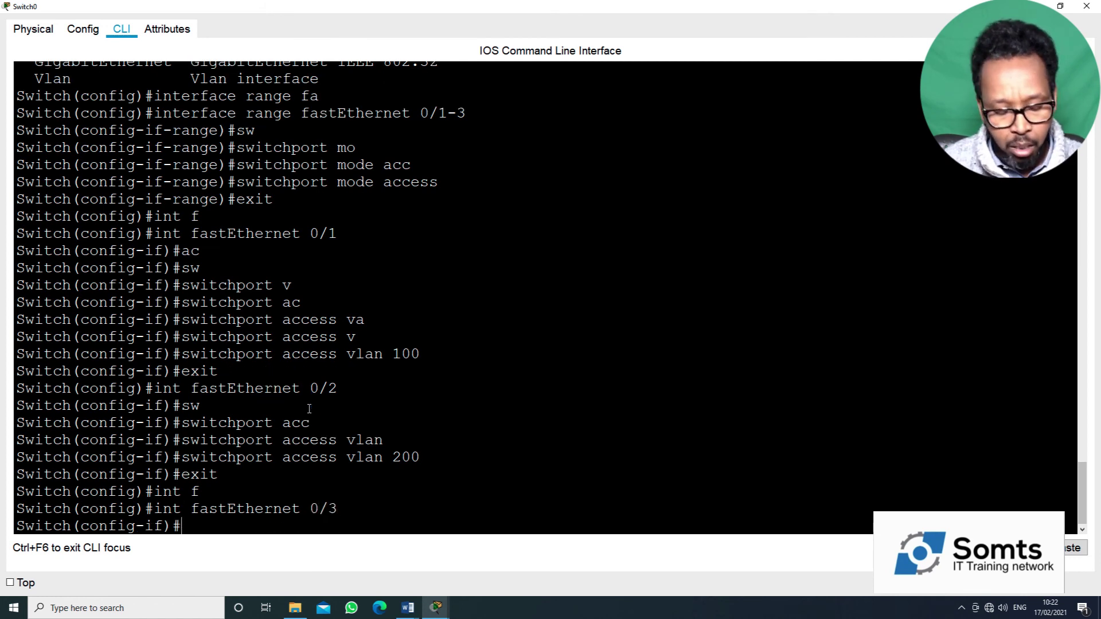
# Step: Try to assign FastEthernet 0/3 to VLAN 300 with the command switchport access 300
pyautogui.write('sw')
pyautogui.press('Tab')
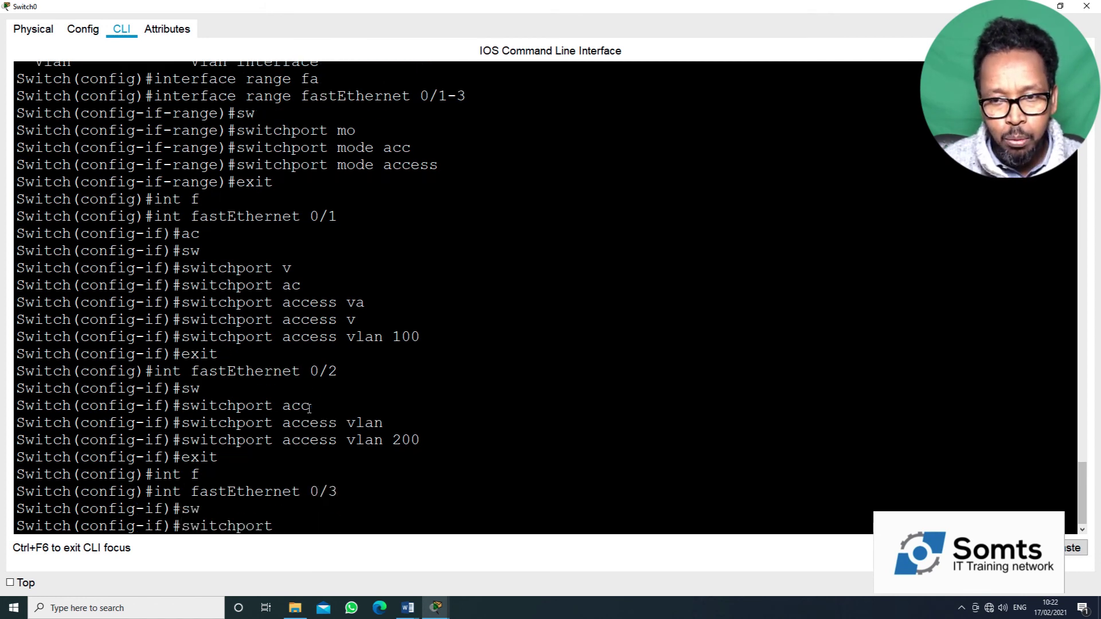
pyautogui.write('tr')
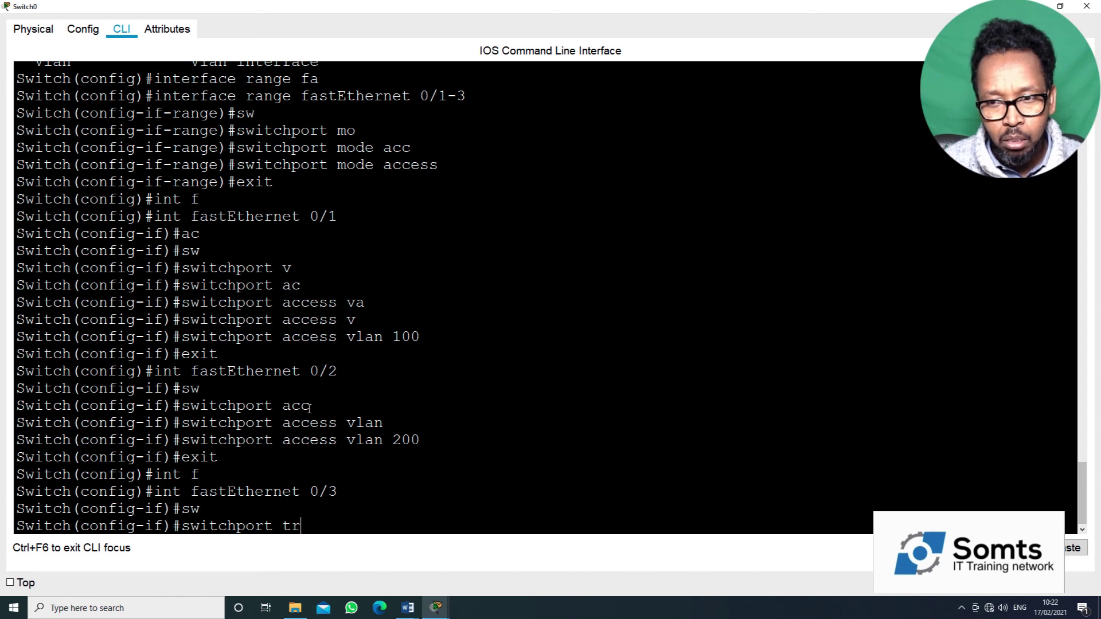
pyautogui.press('BackSpace')
pyautogui.press('BackSpace')
pyautogui.write('acc')
pyautogui.press('Tab')
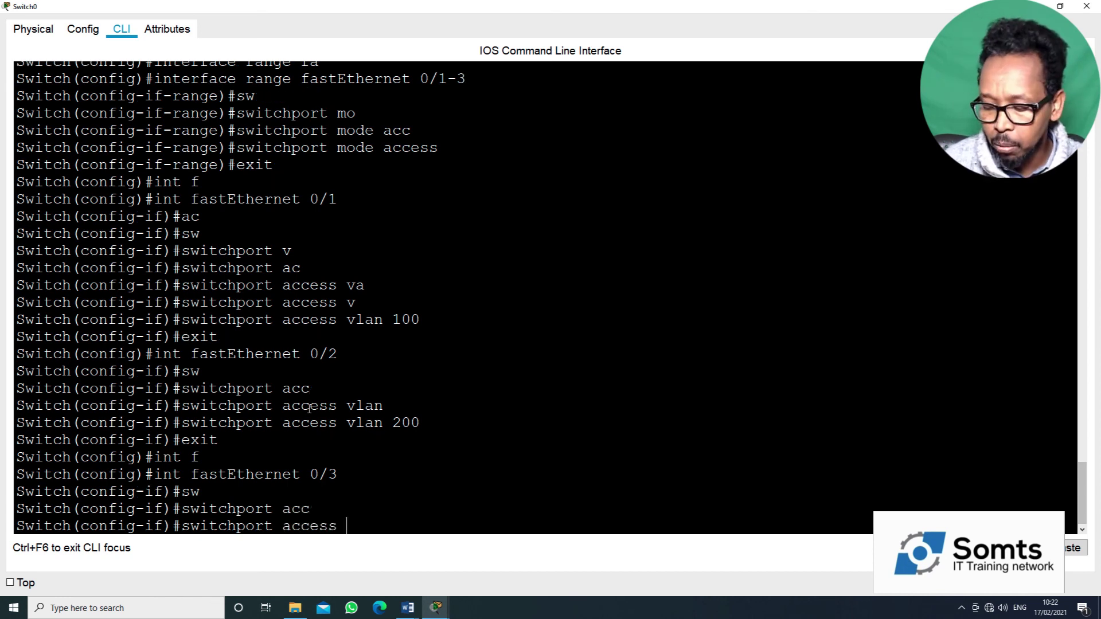
pyautogui.write('300')
pyautogui.press('Return')
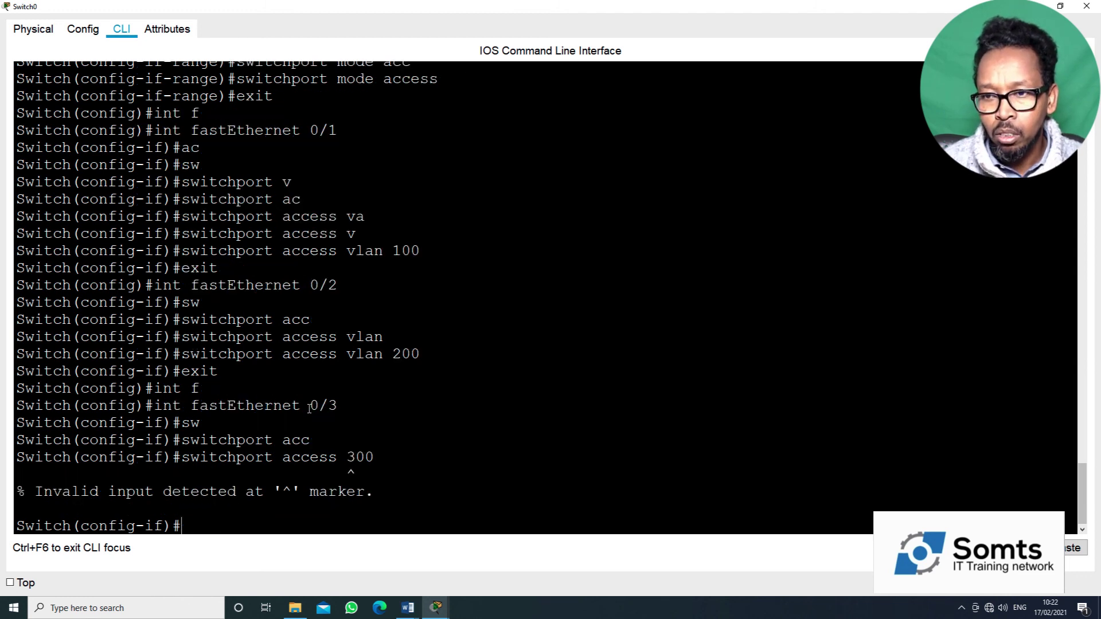
# Step: Assign FastEthernet 0/3 to VLAN 300 with the corrected command switchport access vlan 300
pyautogui.press('Up')
pyautogui.press('BackSpace')
pyautogui.press('BackSpace')
pyautogui.press('BackSpace')
pyautogui.write('v')
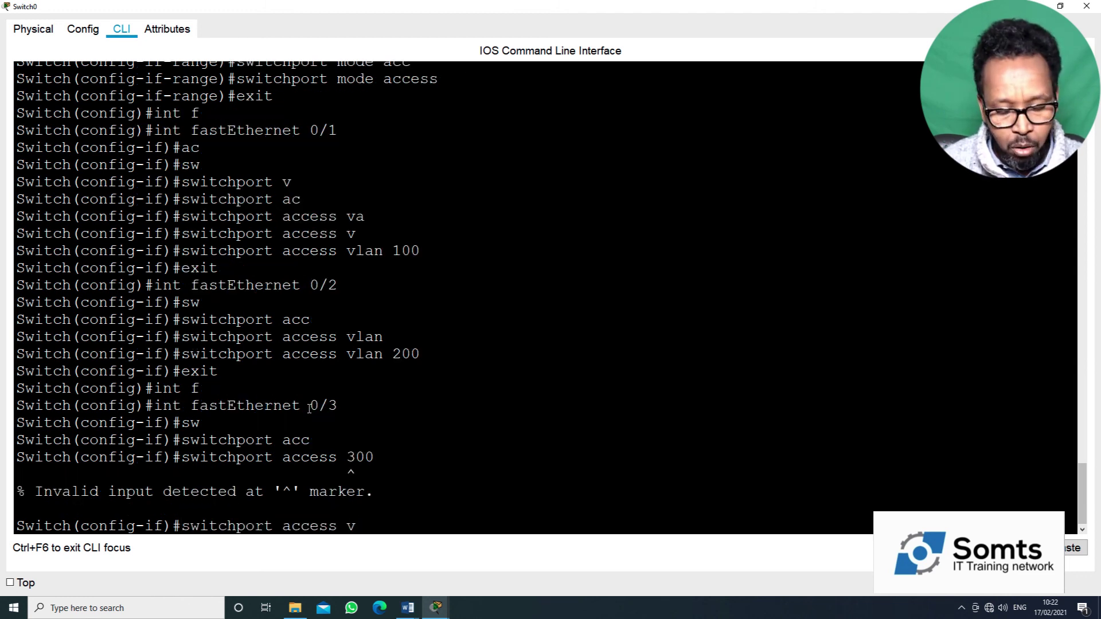
pyautogui.write('l')
pyautogui.press('Tab')
pyautogui.write('300')
pyautogui.press('Return')
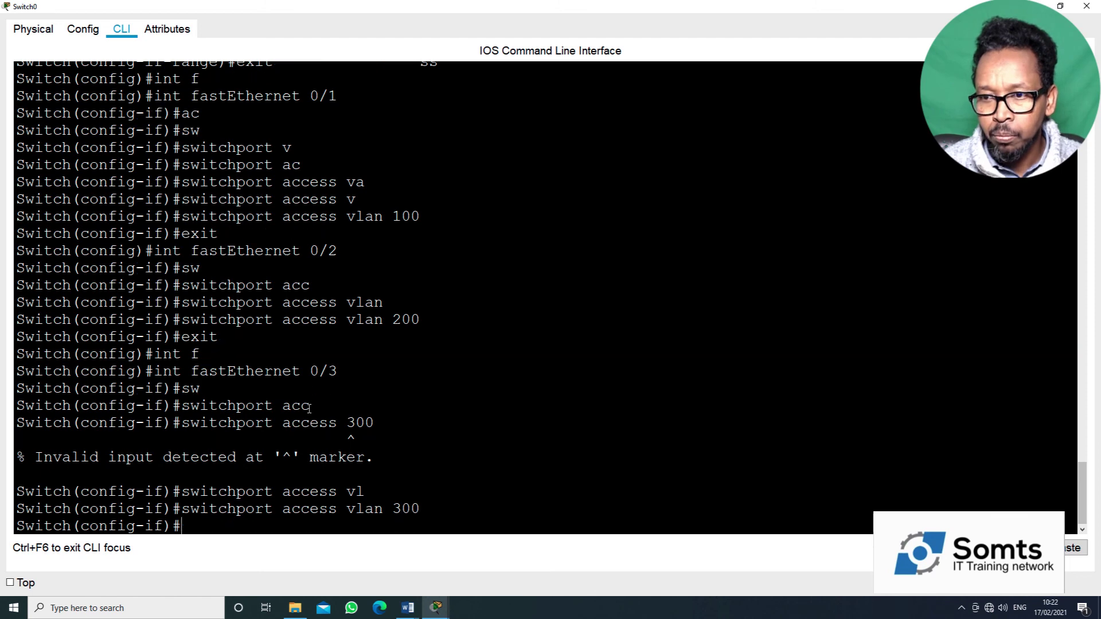
# Step: Leave interface configuration with exit and return to privileged EXEC mode with end
pyautogui.press('Return')
pyautogui.write('exit')
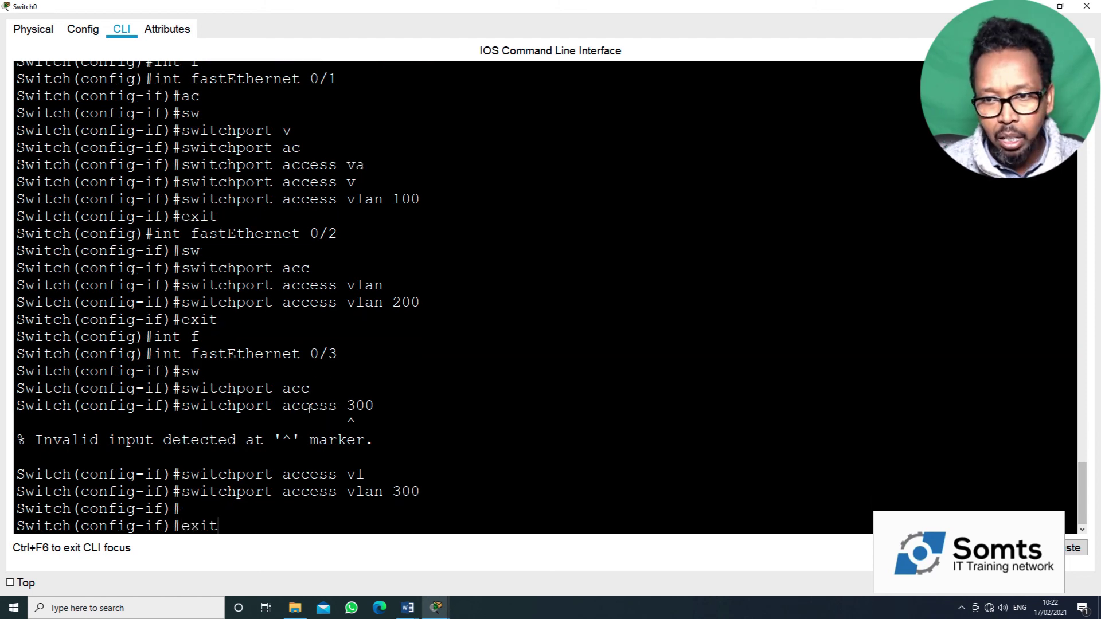
pyautogui.press('Return')
pyautogui.press('Return')
pyautogui.press('Return')
pyautogui.press('Return')
pyautogui.write('end')
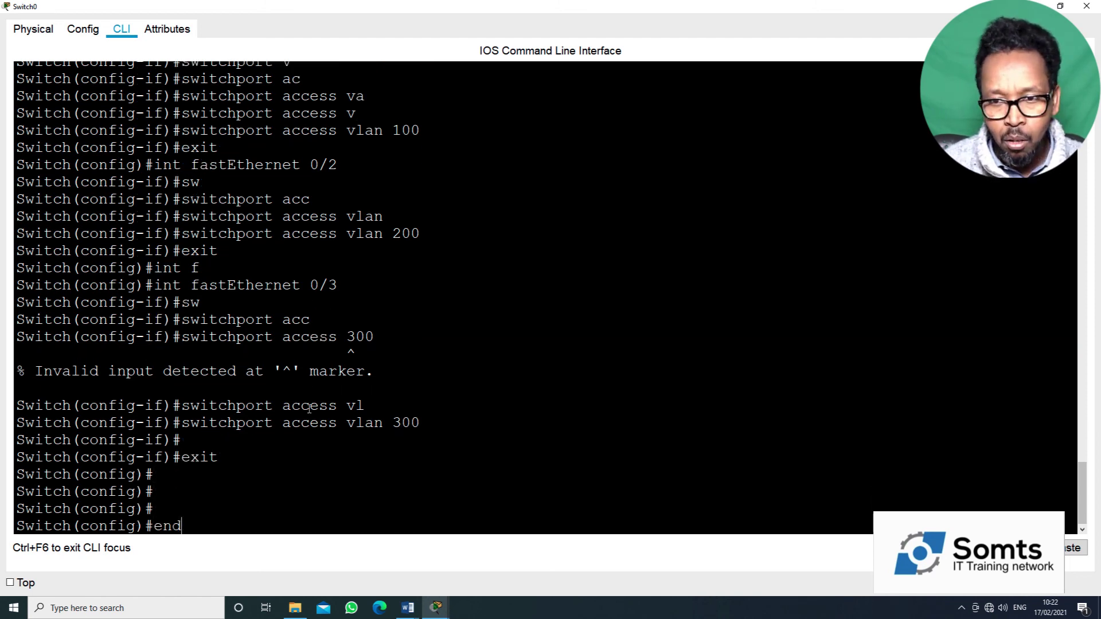
pyautogui.press('Return')
pyautogui.press('Return')
pyautogui.press('Return')
pyautogui.press('Return')
pyautogui.press('Return')
# Step: Run show vlan and examine the port assignments of VLANs 100, 200 and 300
pyautogui.write('s')
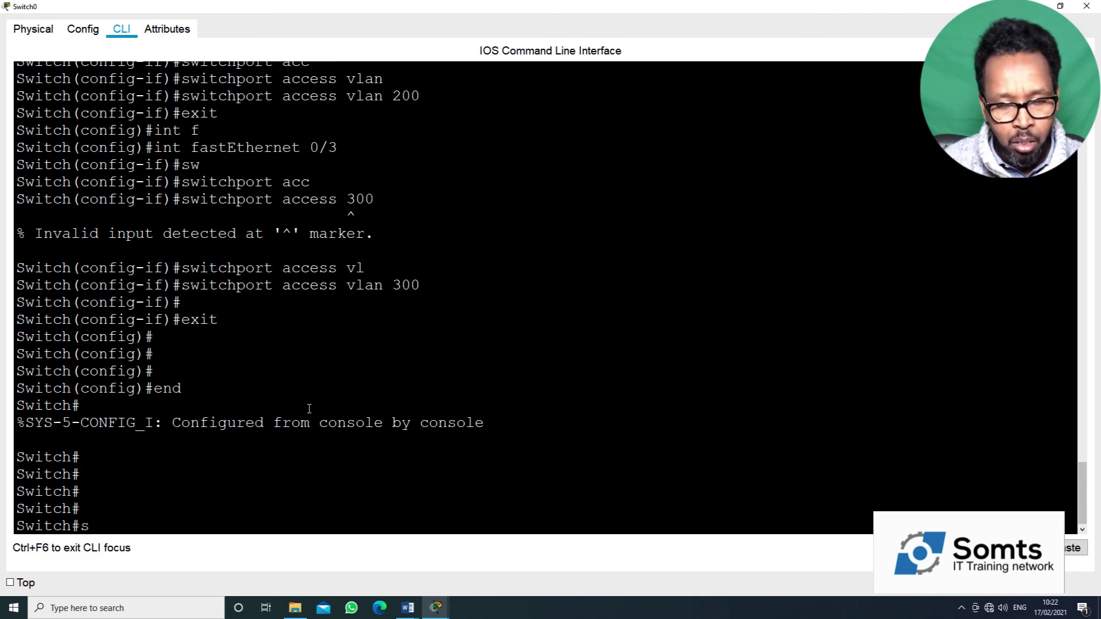
pyautogui.write('how vlan')
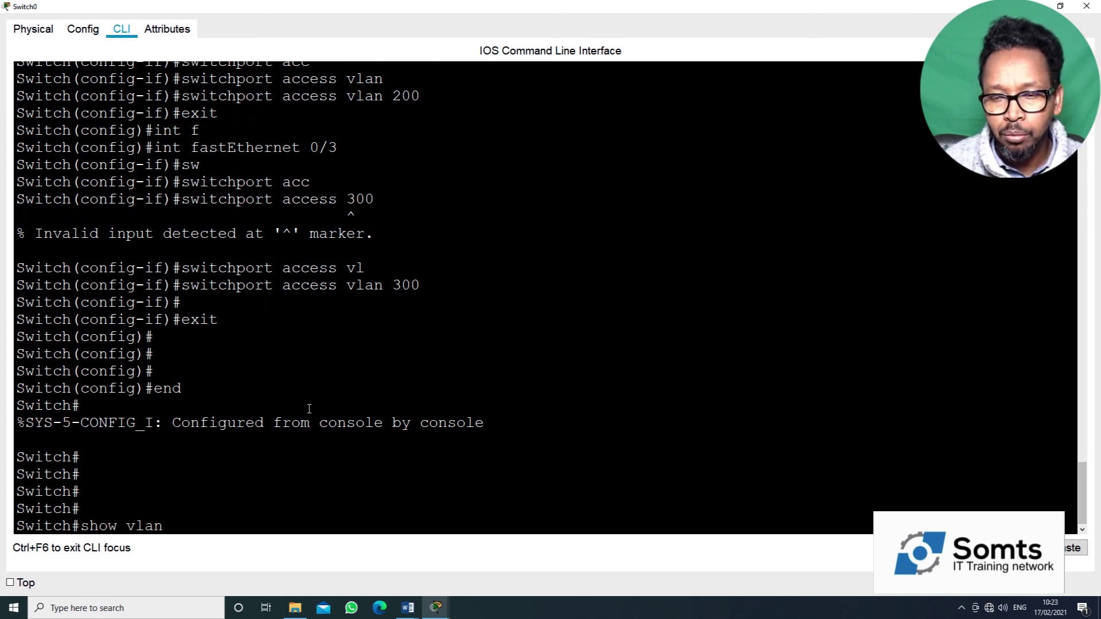
pyautogui.press('Return')
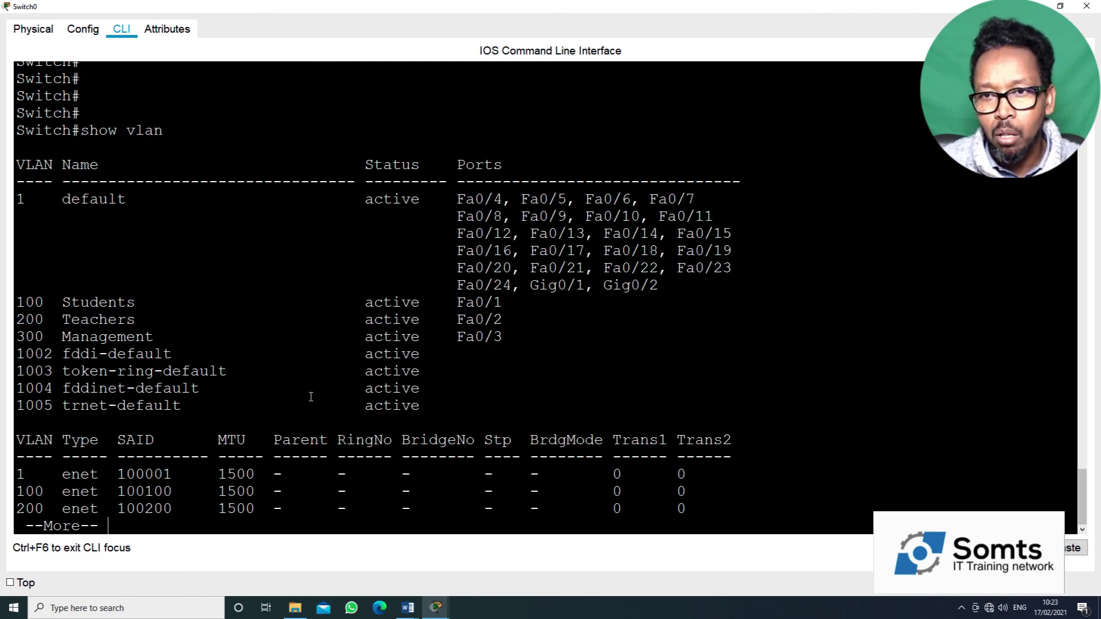
pyautogui.moveTo(19, 303); pyautogui.dragTo(502, 308)
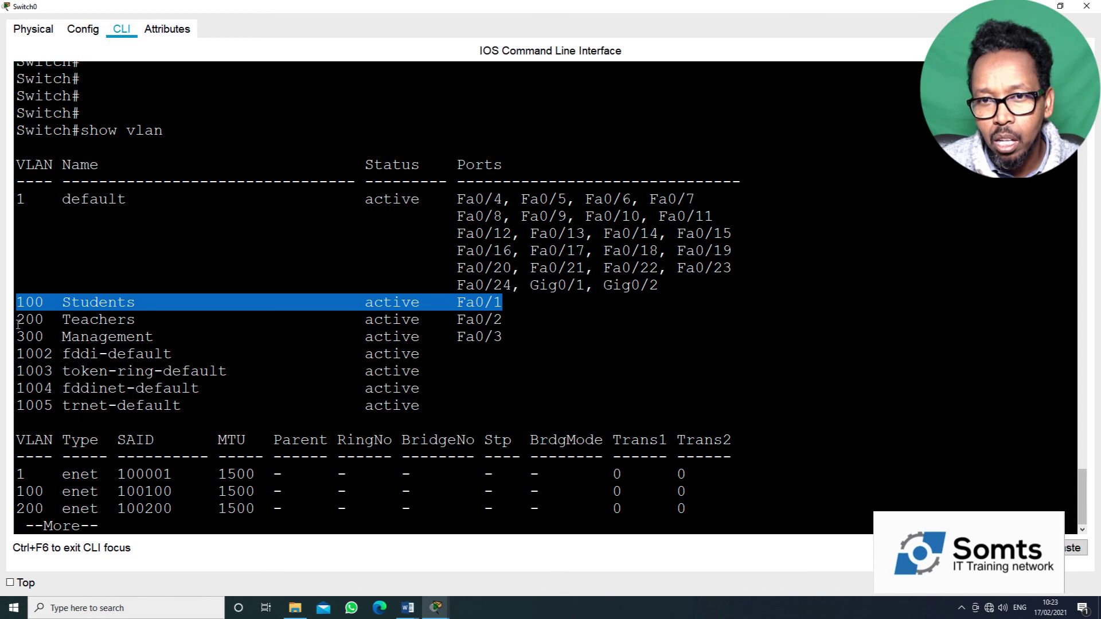
pyautogui.moveTo(17, 319); pyautogui.dragTo(503, 321)
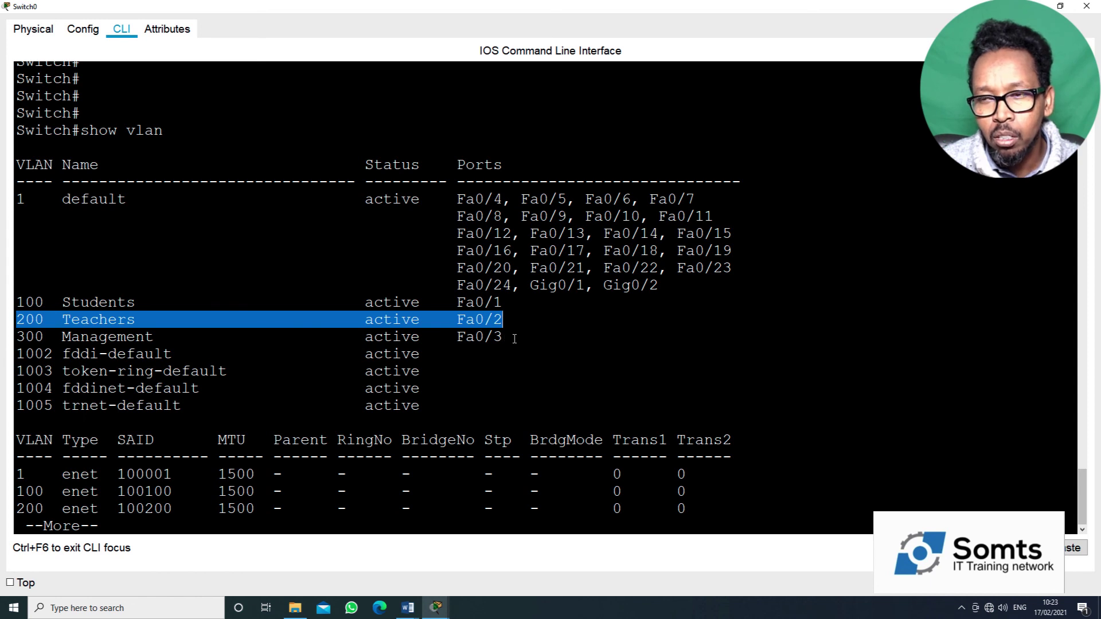
pyautogui.moveTo(516, 338); pyautogui.dragTo(364, 333)
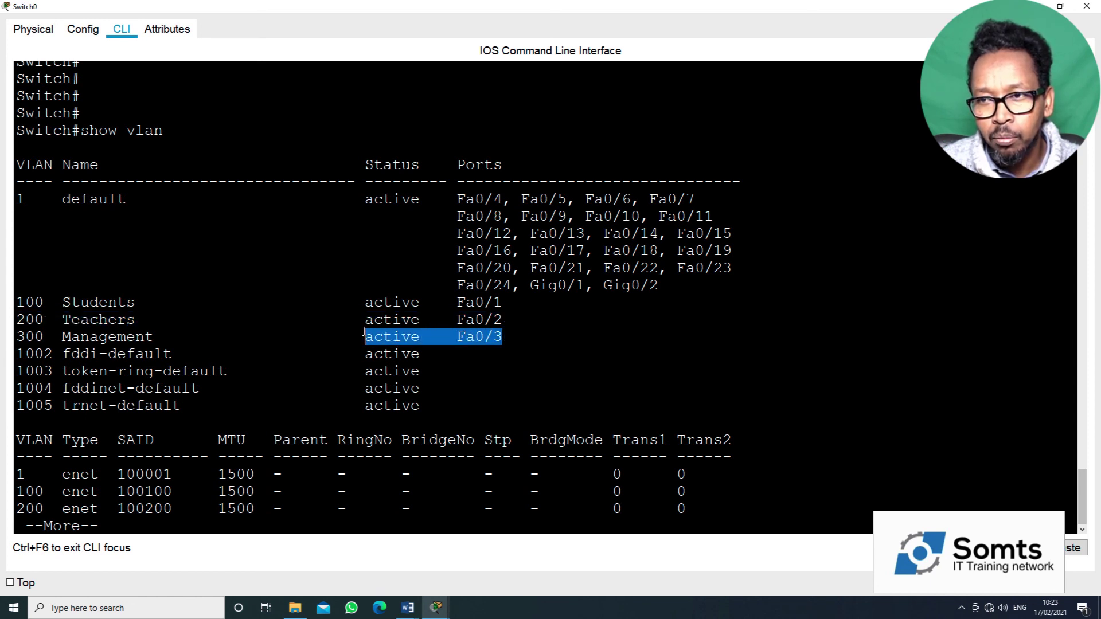
# Step: Read further through the show vlan output and close the switch's configuration window
pyautogui.click(304, 468)
pyautogui.press('Return')
pyautogui.press('Return')
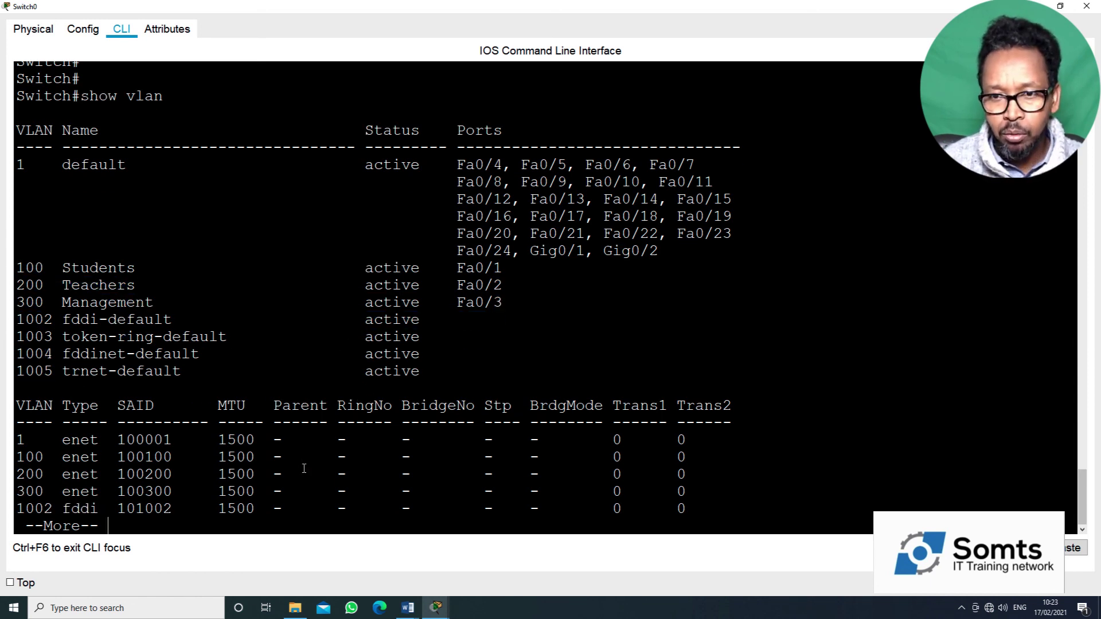
pyautogui.press('Return')
pyautogui.press('Return')
pyautogui.press('Return')
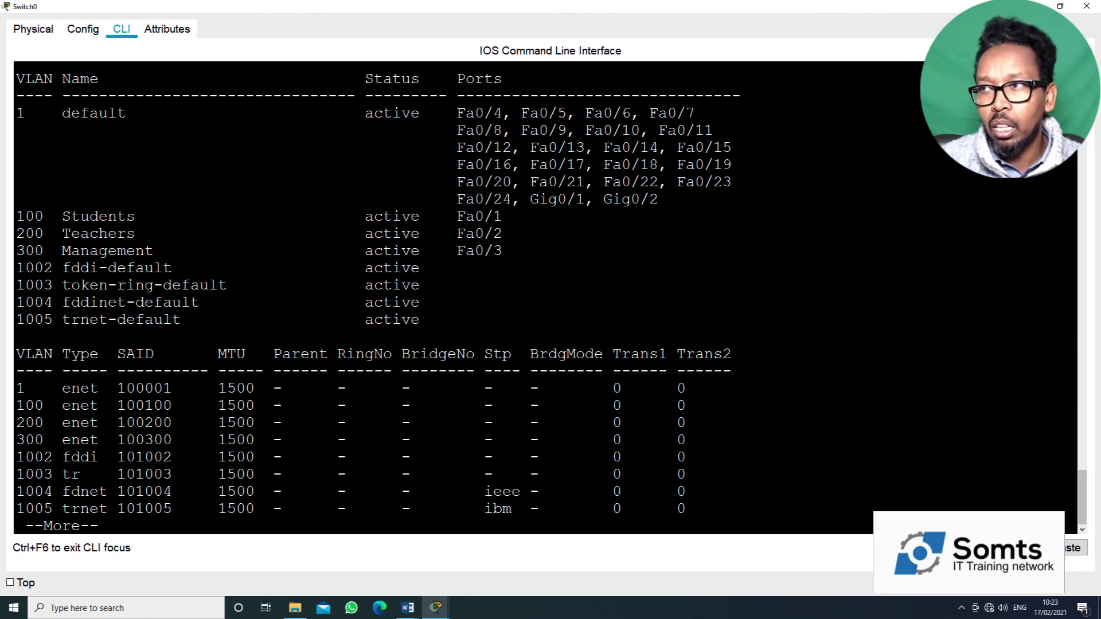
pyautogui.click(1086, 6)
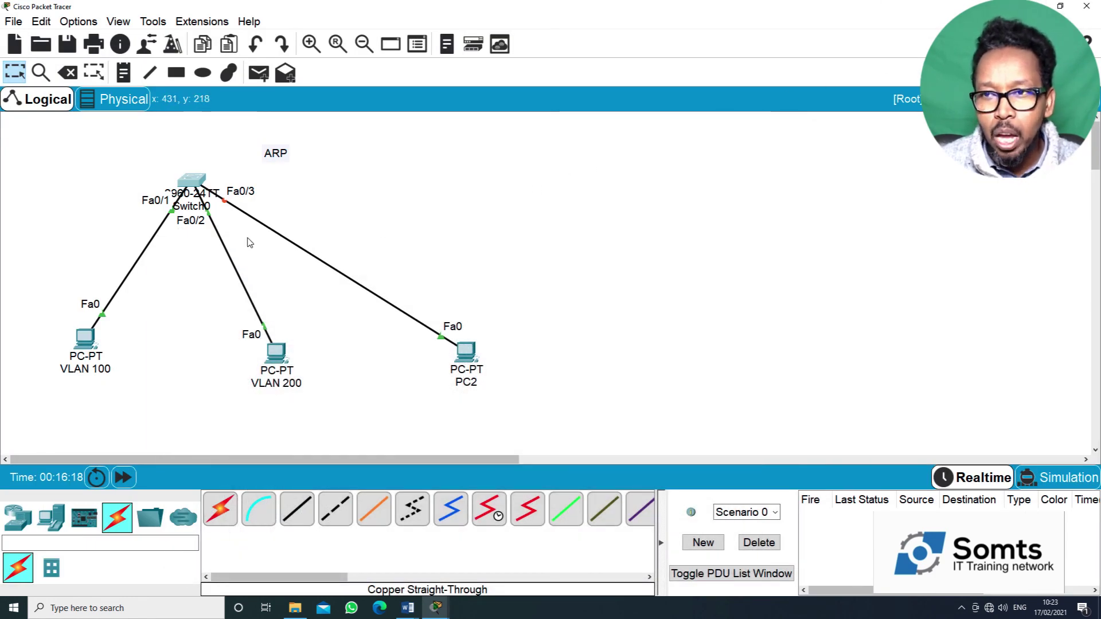
# Step: Open the command prompt of the PC labelled VLAN 100 in a maximized window and ping 192.168.100.30
pyautogui.click(90, 343)
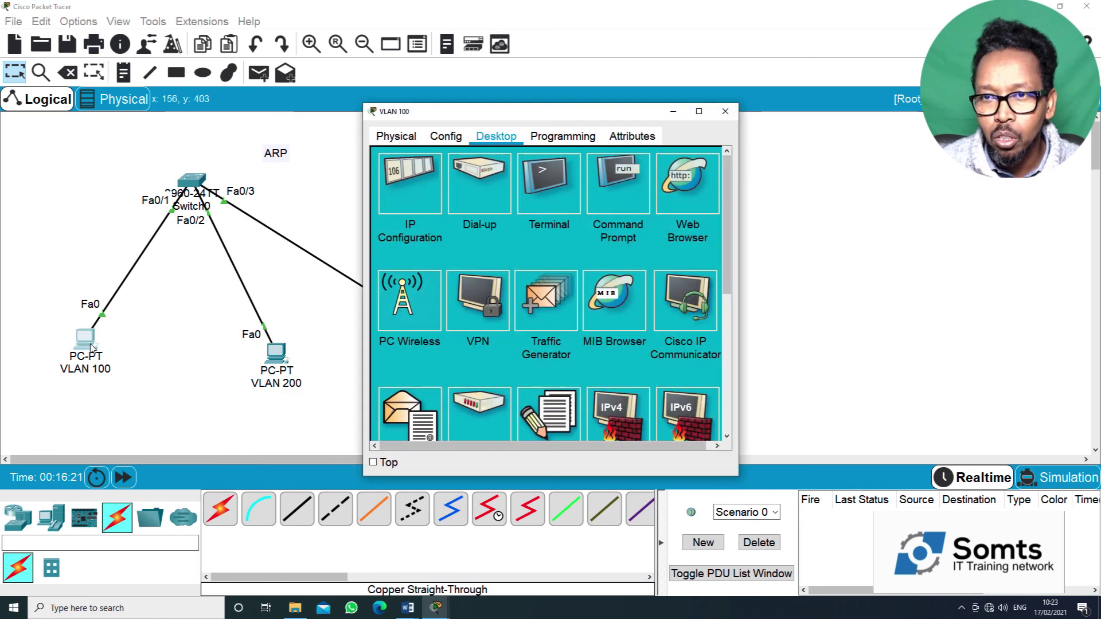
pyautogui.click(609, 186)
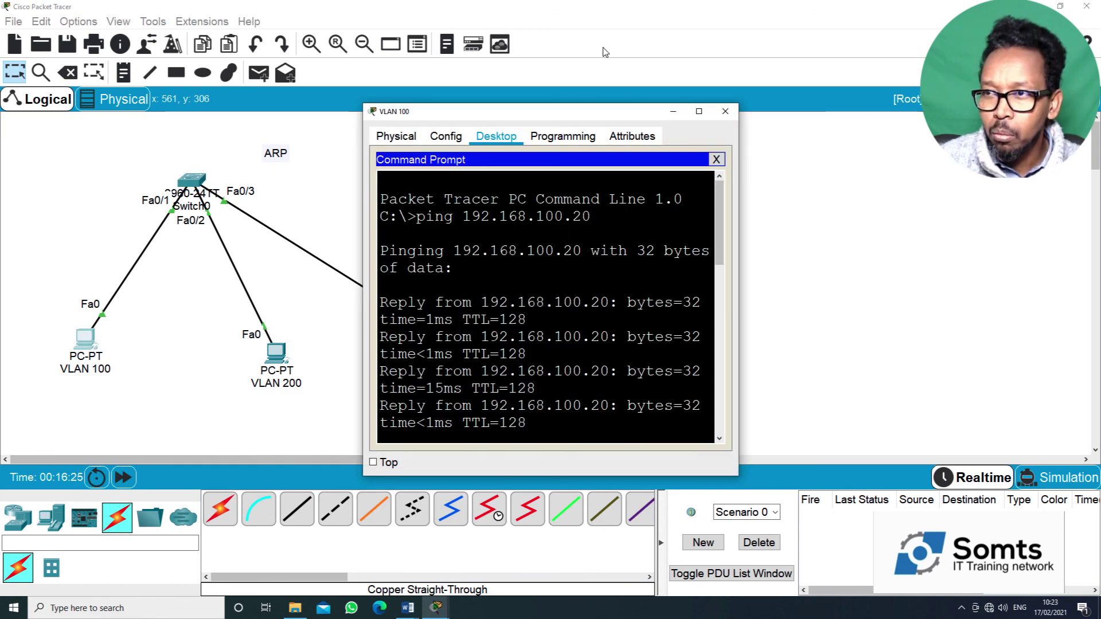
pyautogui.click(699, 112)
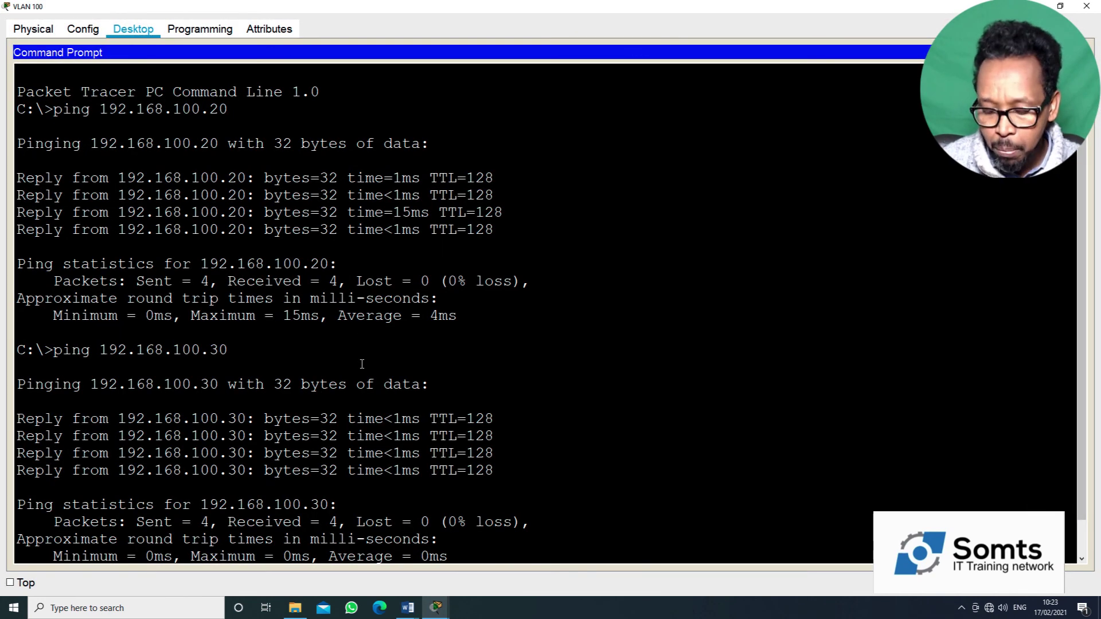
pyautogui.press('Return')
pyautogui.press('Return')
pyautogui.press('Return')
pyautogui.press('Up')
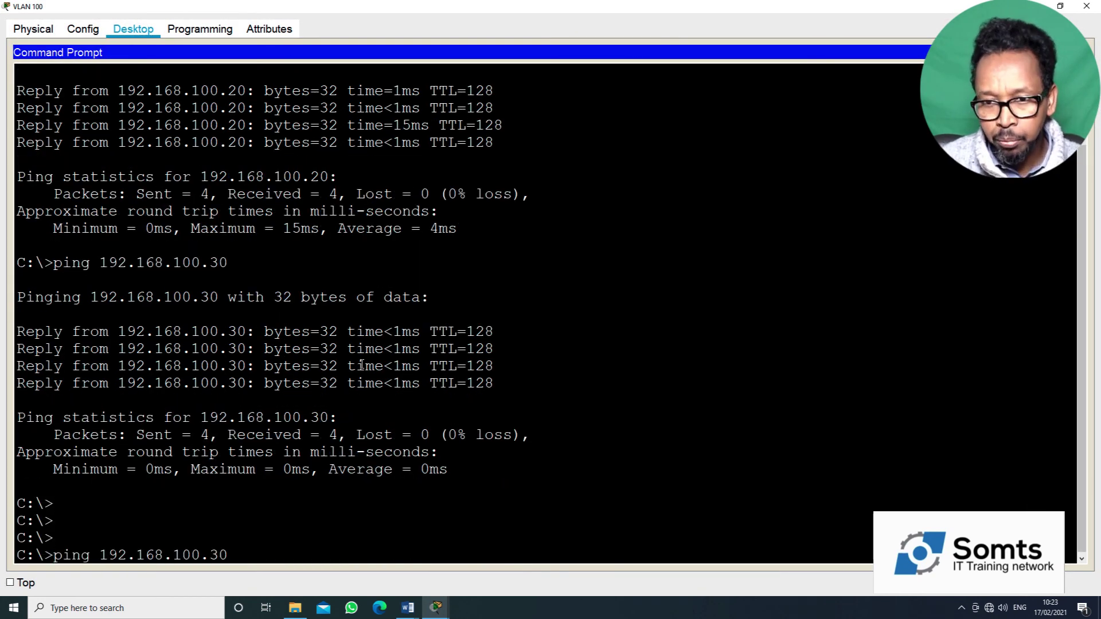
pyautogui.press('Return')
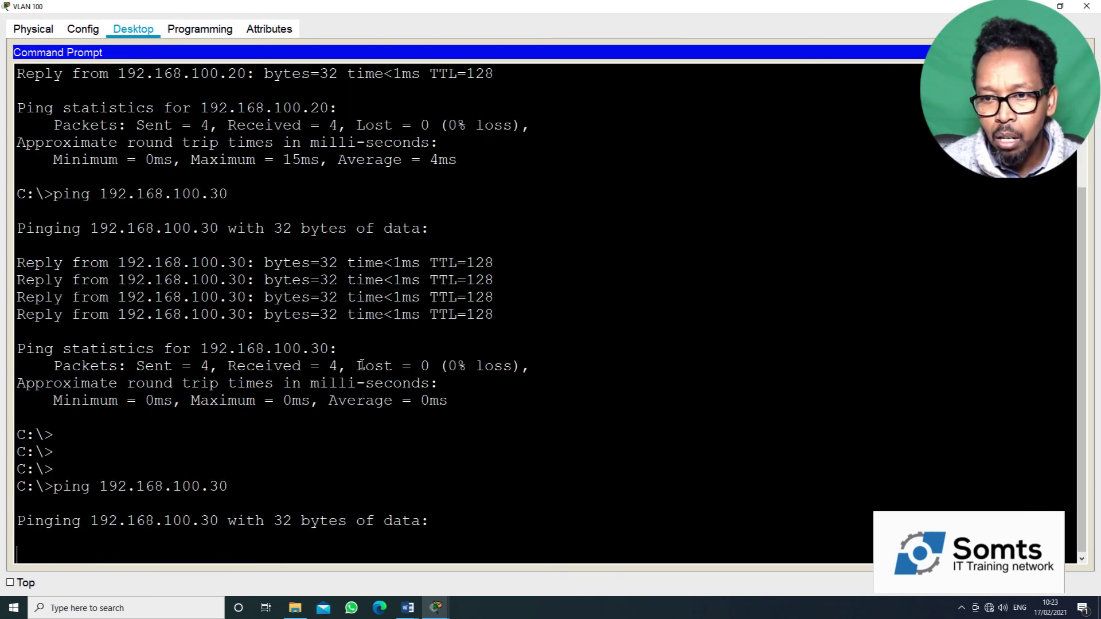